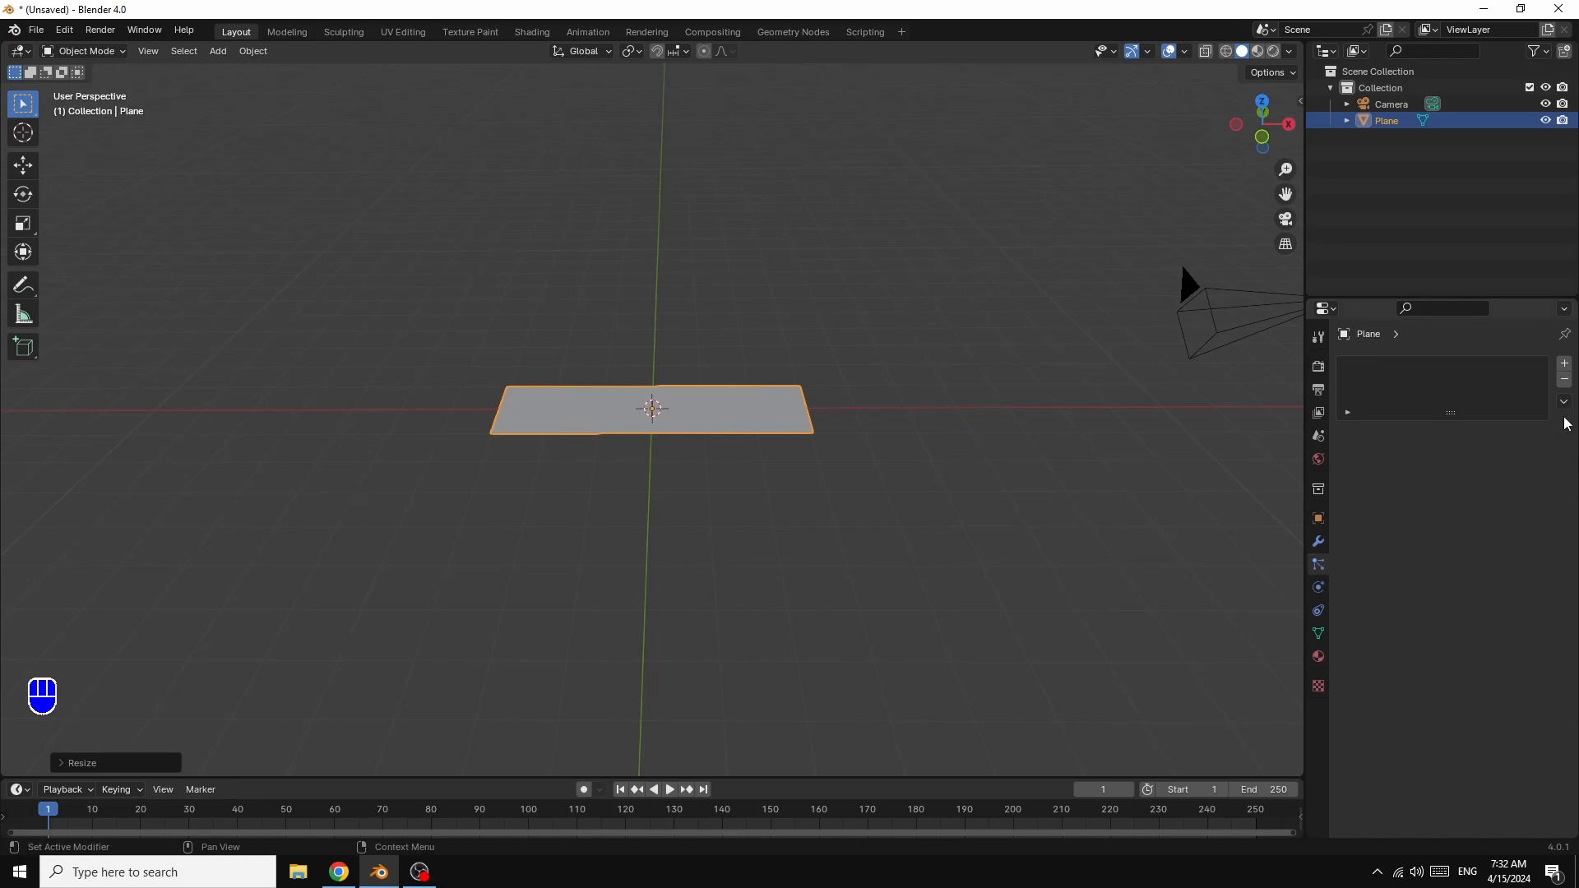
- Add a particle system to the plane and set its emission number to 3000
click(1564, 365)
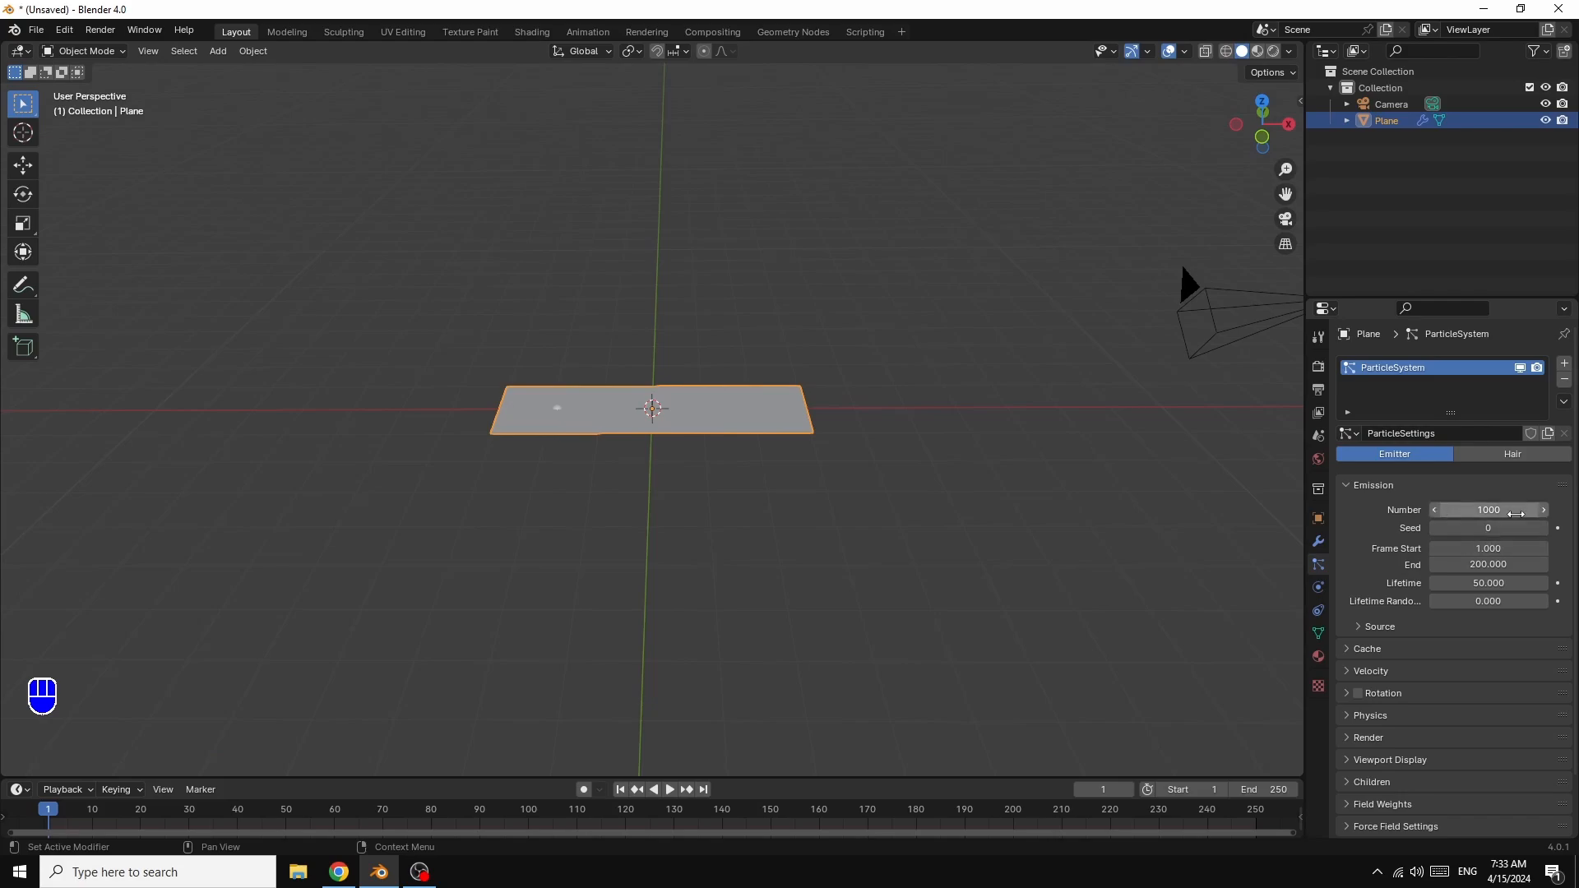
click(1489, 509)
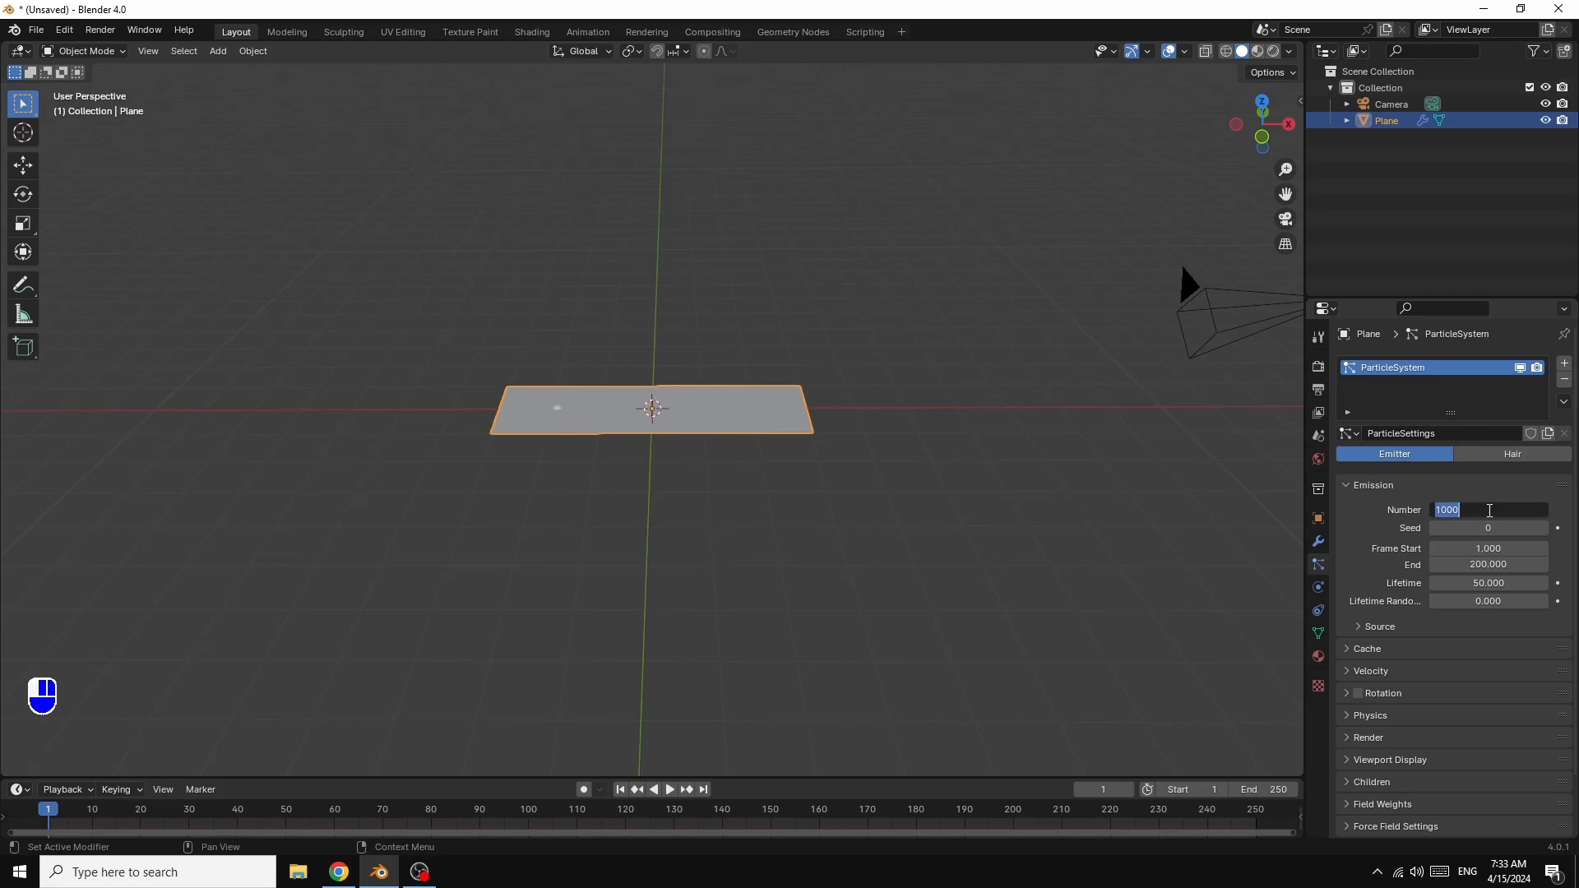
text(3000)
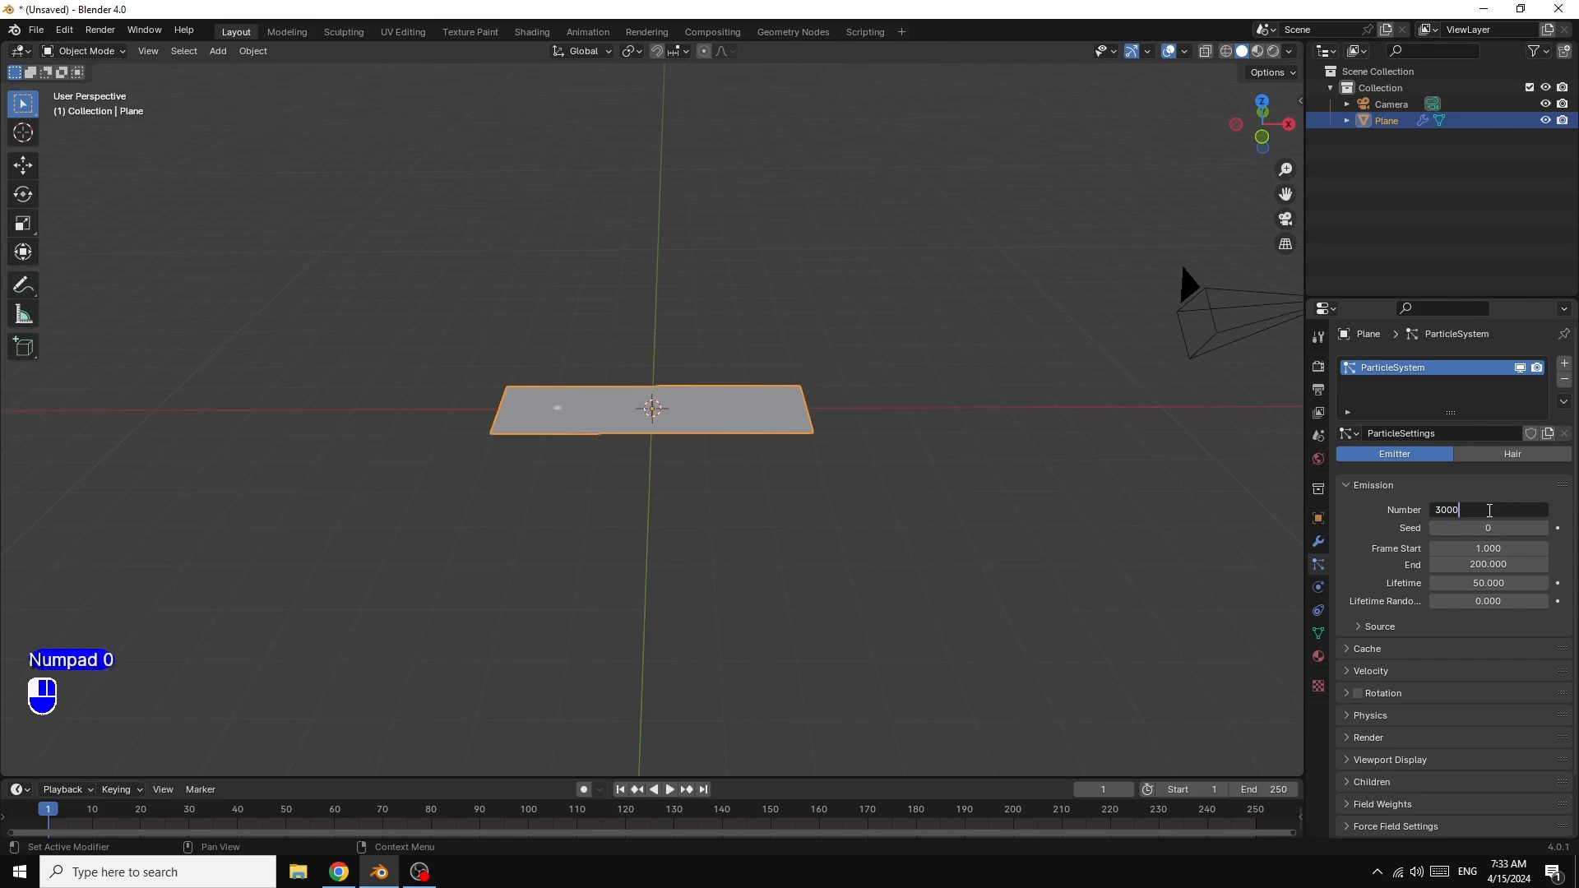
key(Return)
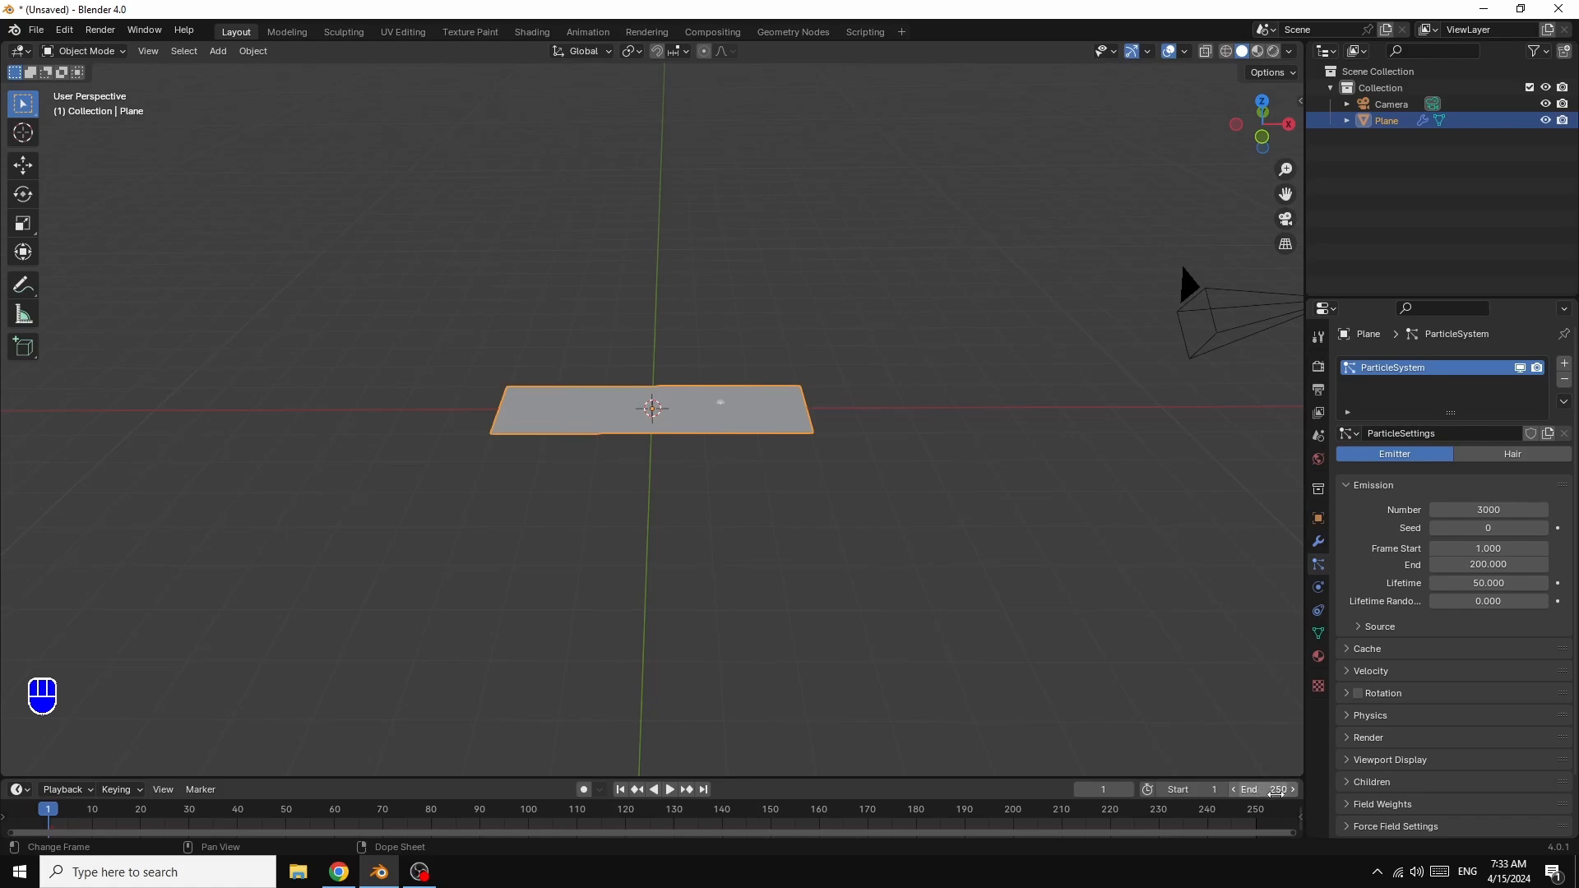
- Set the particle emission's end frame to 250, its lifetime to 250 and its lifetime randomness to 1
click(1480, 564)
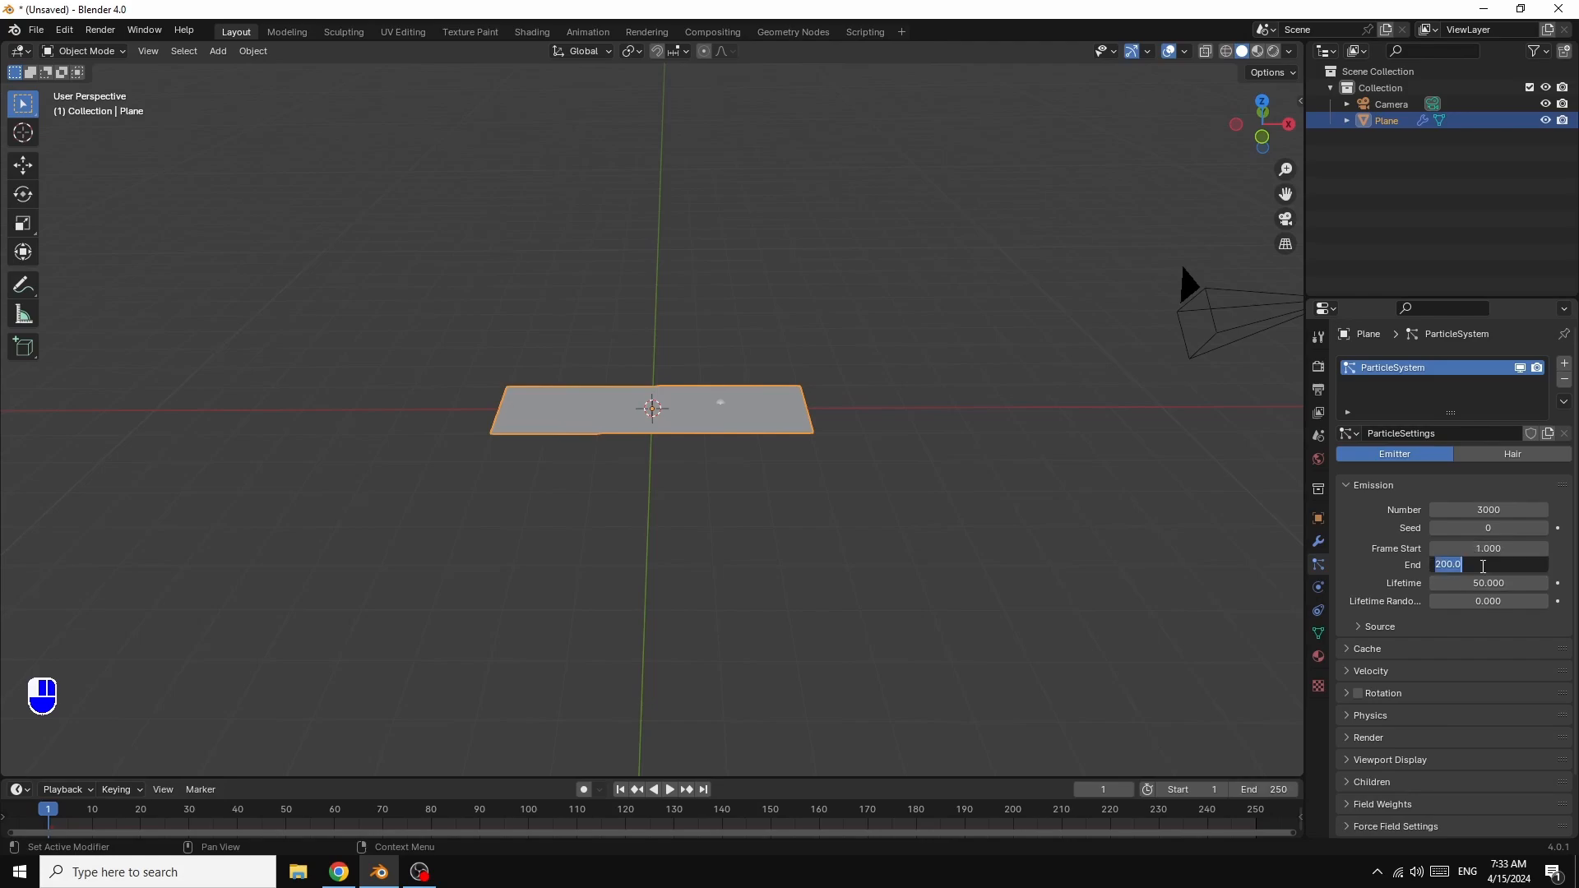
text(250)
key(Return)
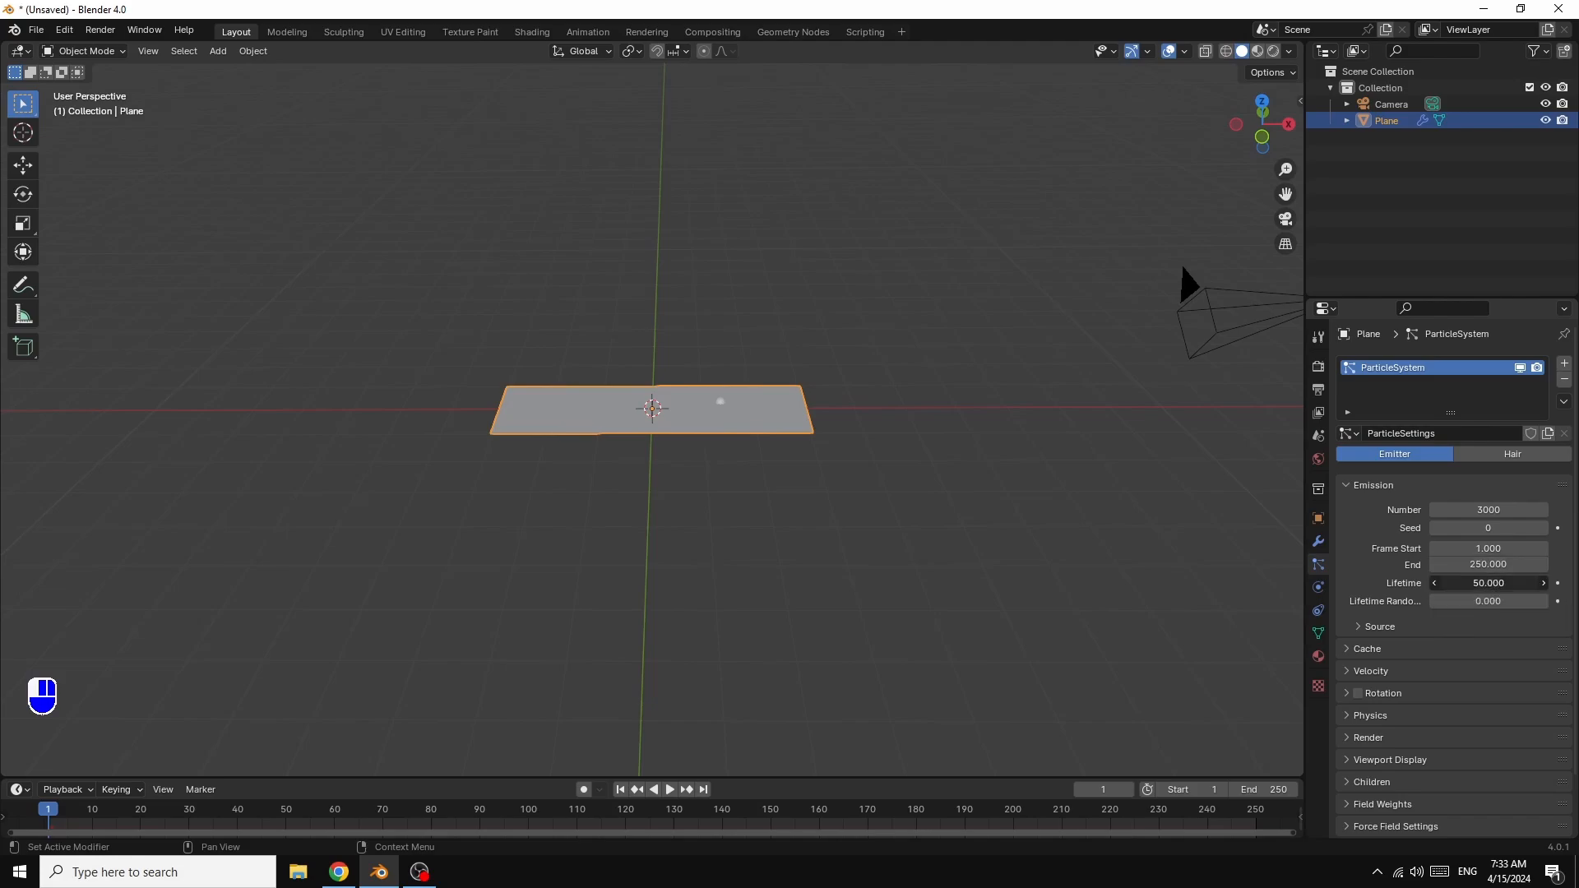
click(1493, 583)
text(250)
key(Return)
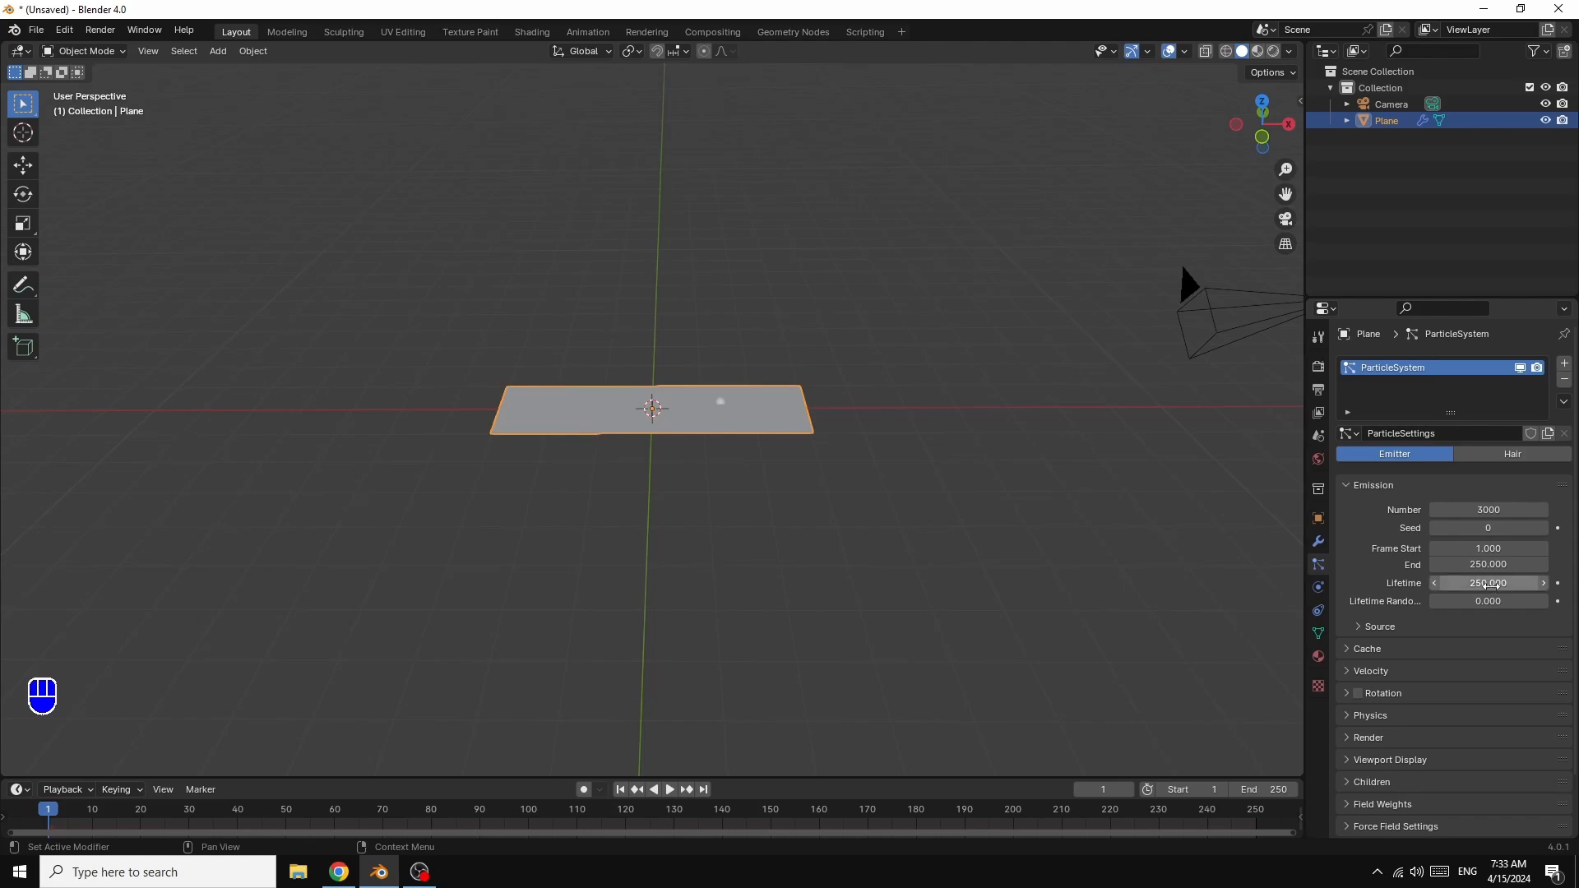
click(1449, 601)
drag(1449, 601, 1546, 601)
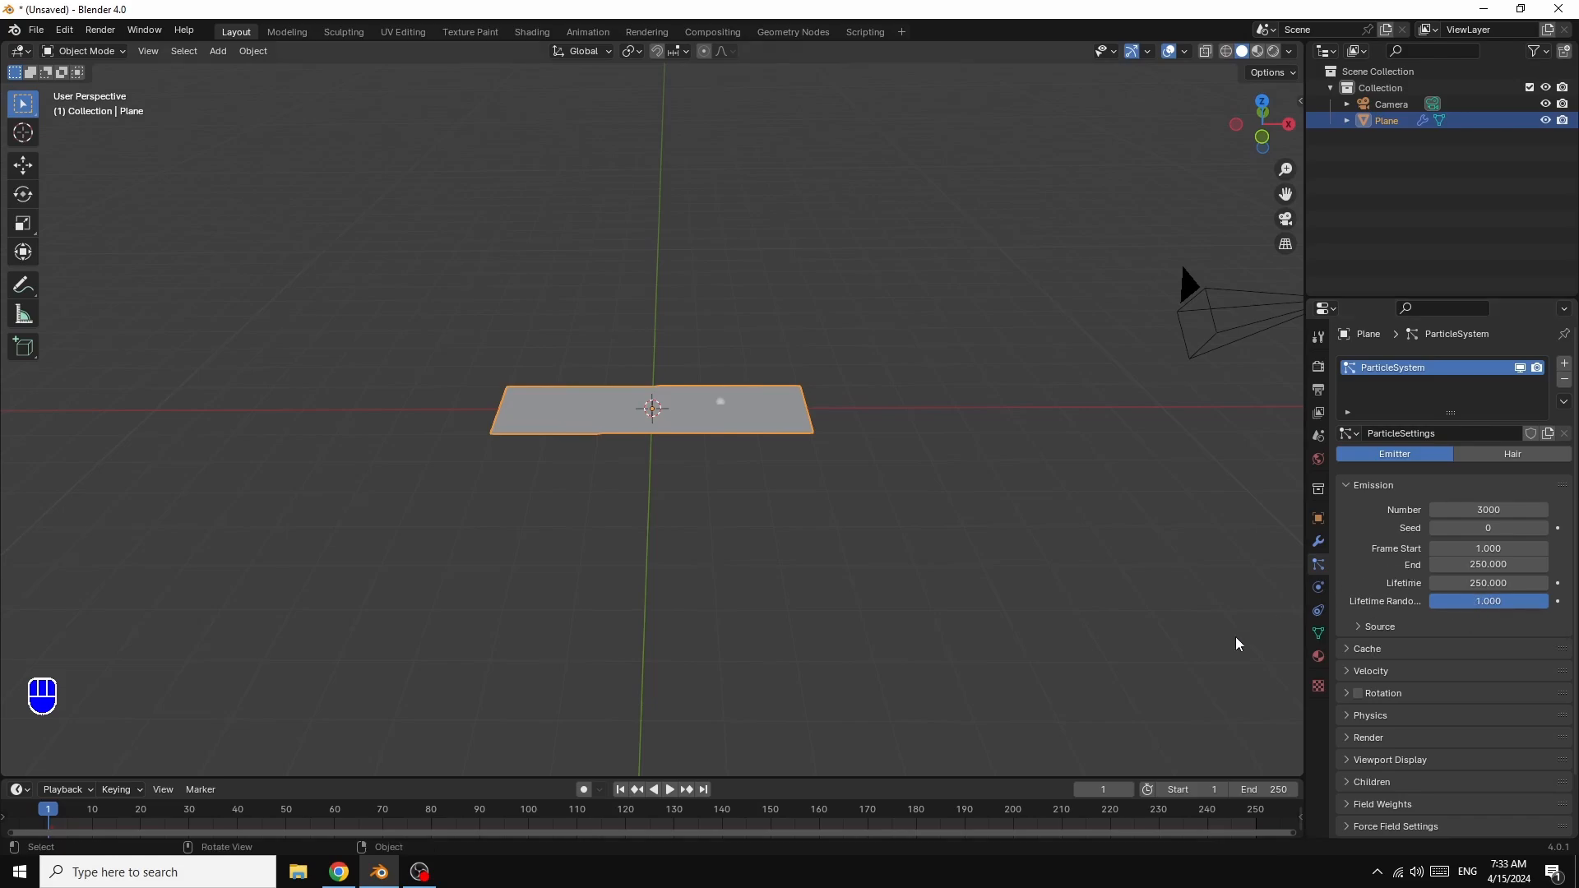
- Preview the particle animation, stop it, and set the particle system's gravity field weight to 0
click(670, 790)
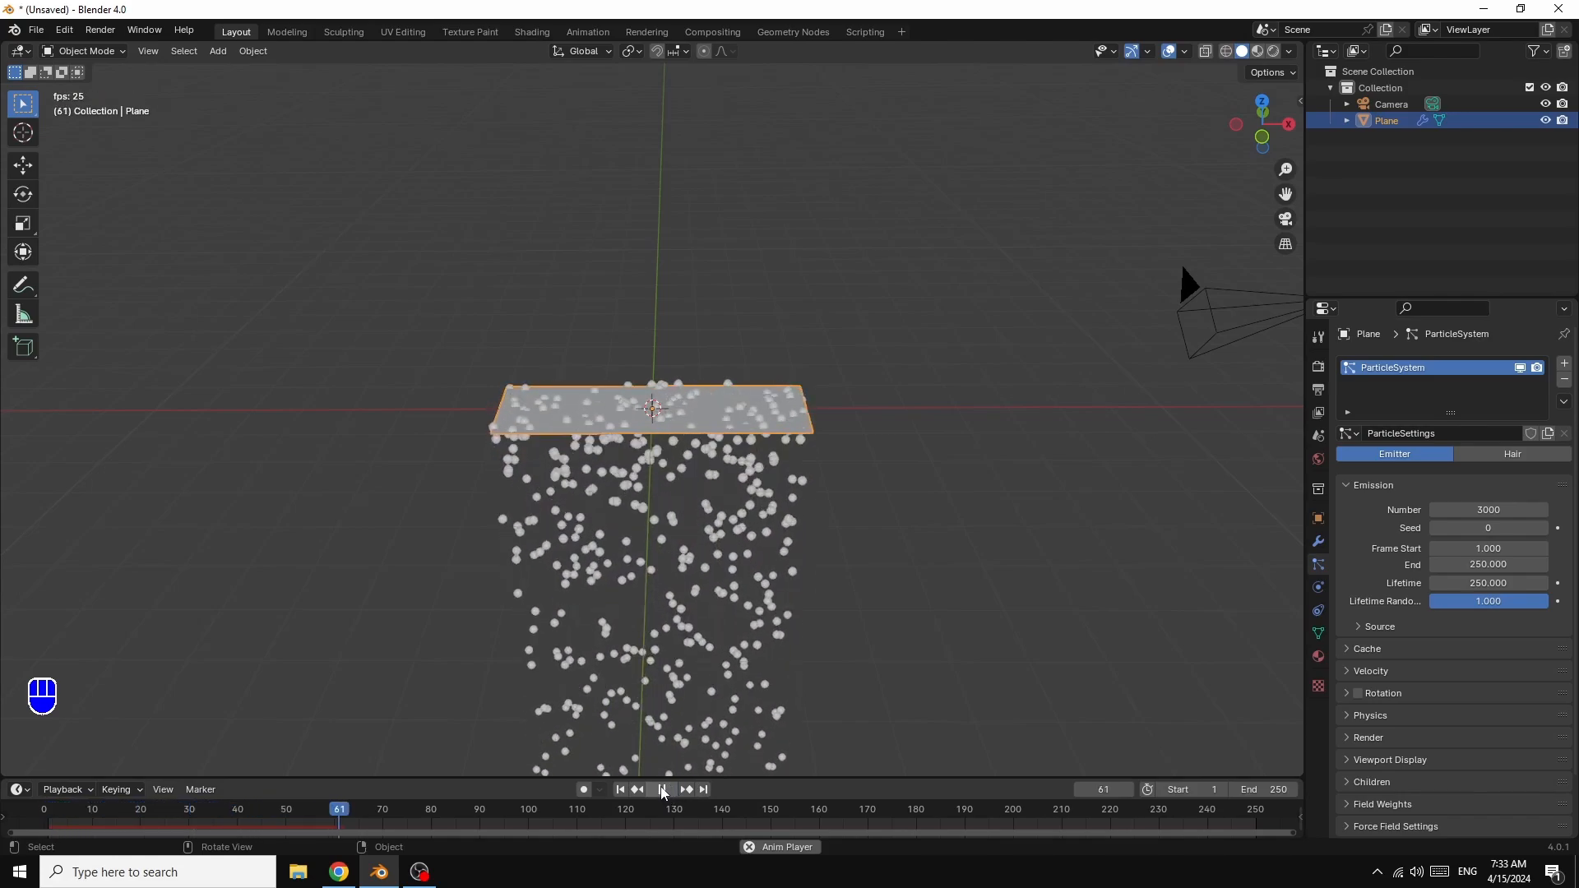
click(662, 790)
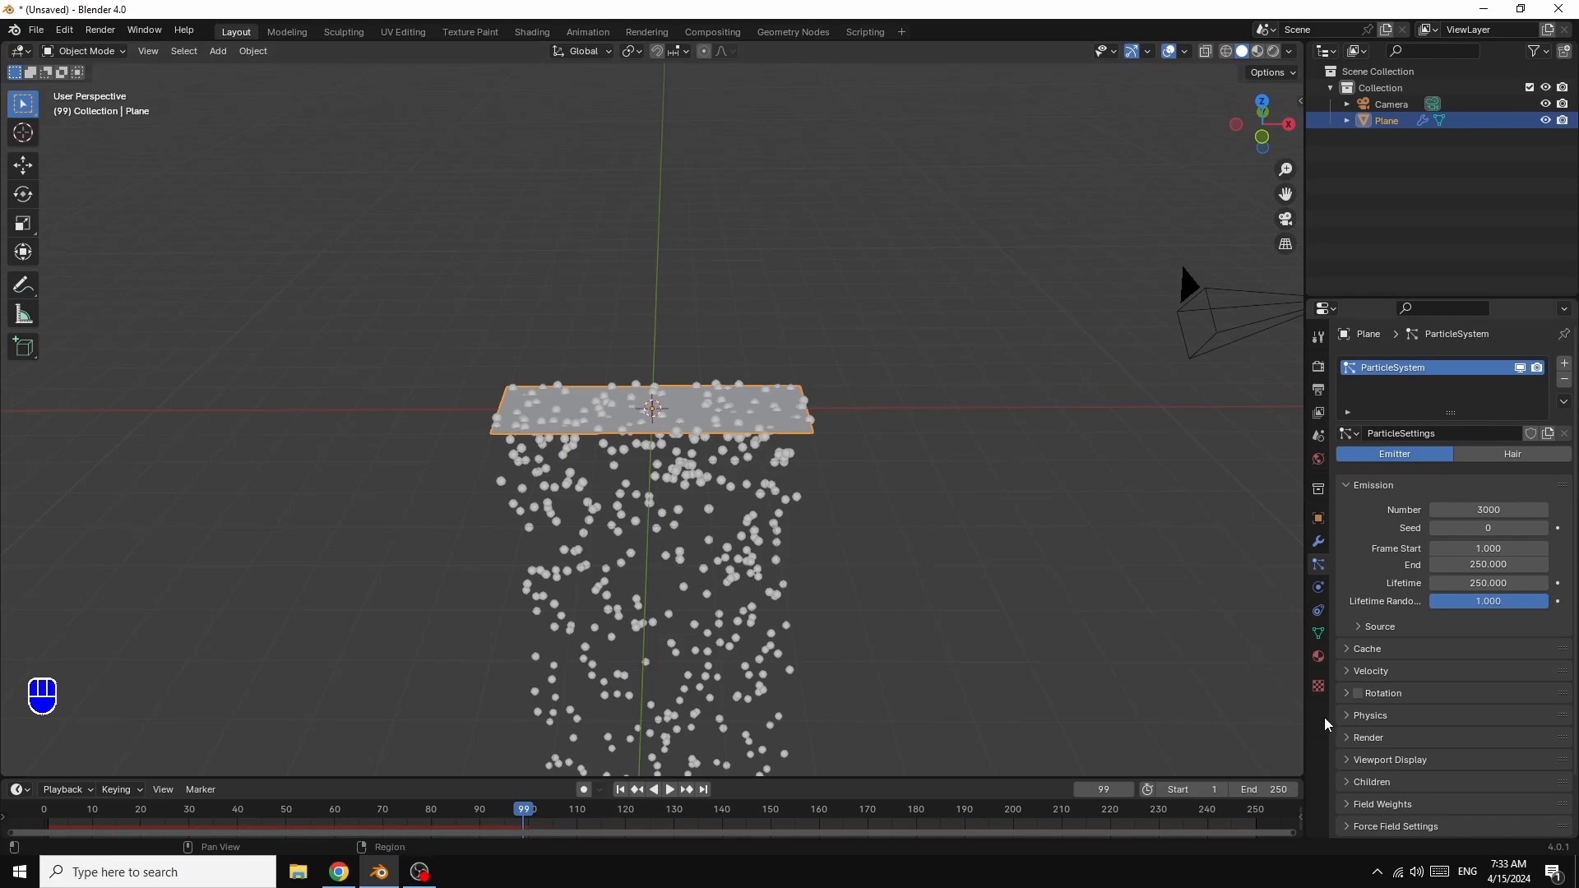
scroll(1503, 695, down, 2)
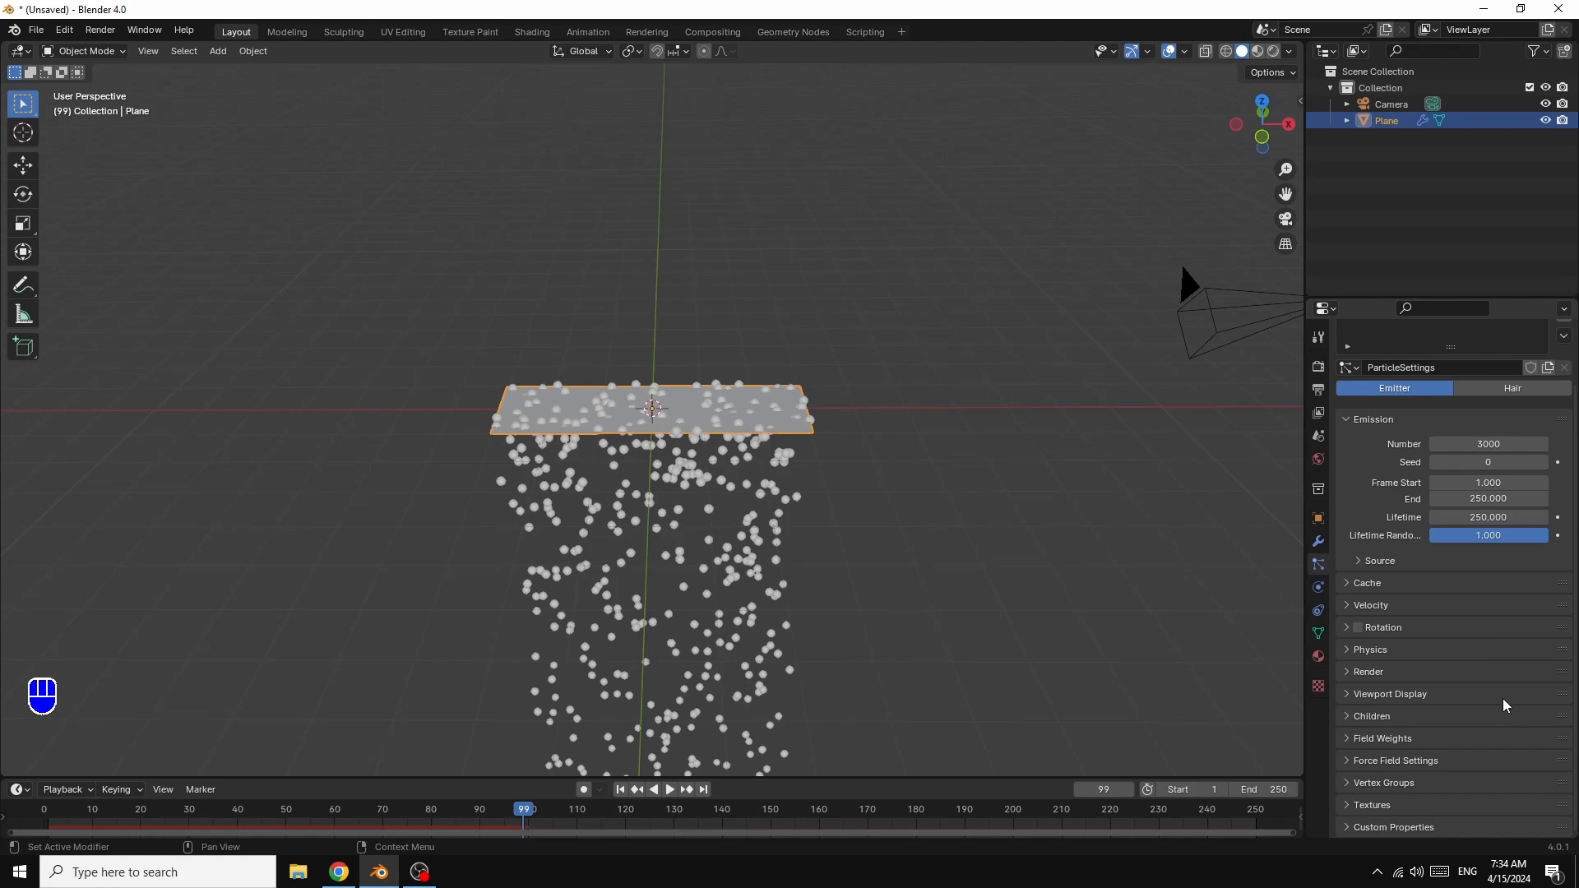
click(1347, 737)
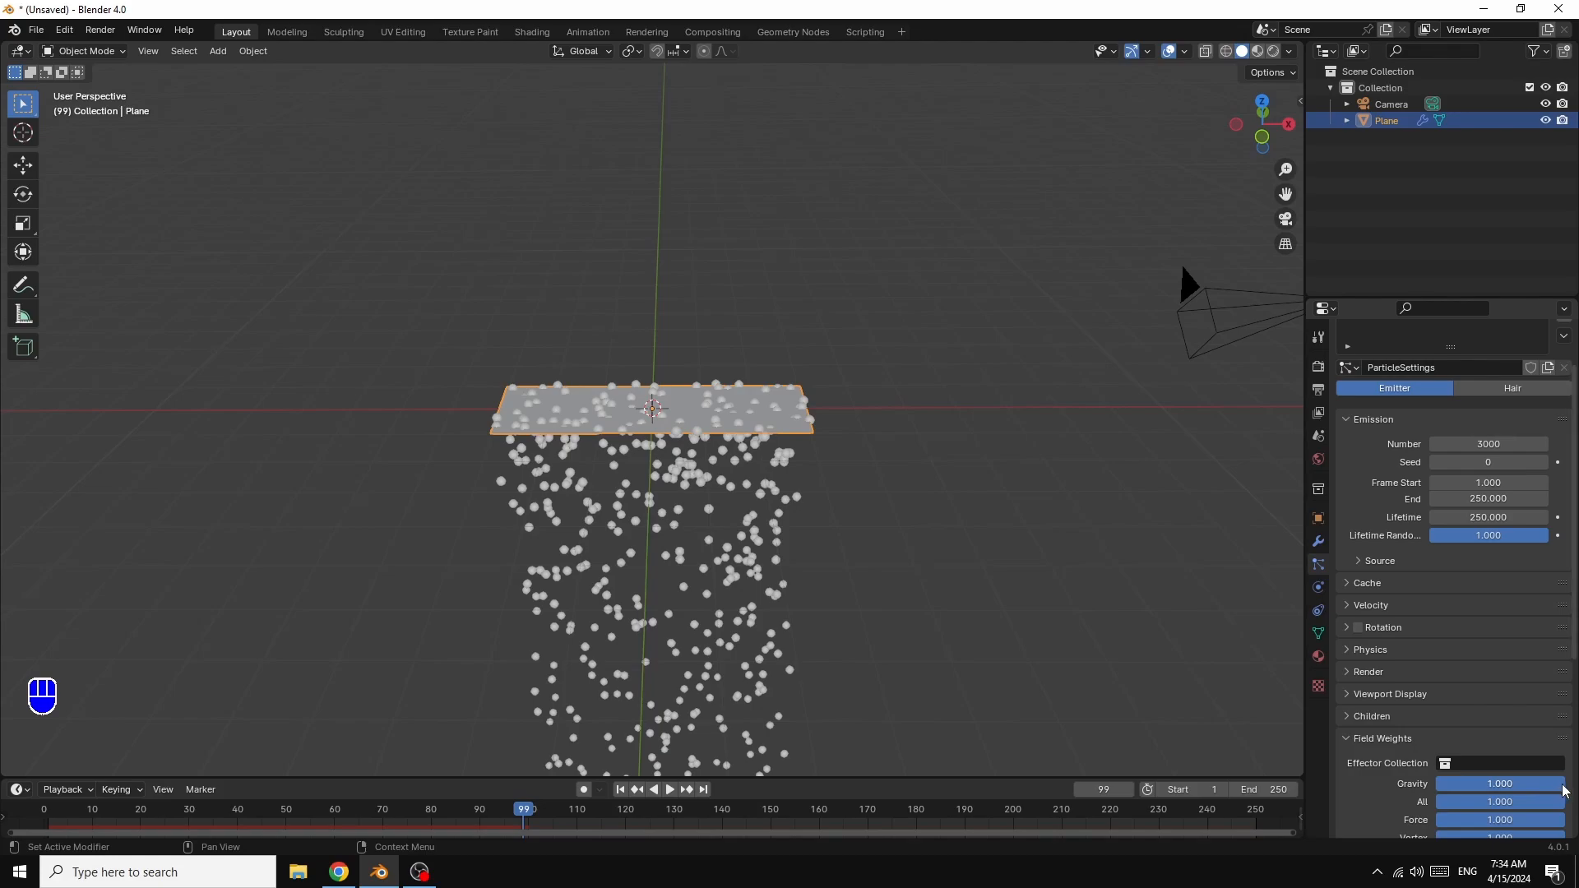
drag(1559, 791, 1434, 783)
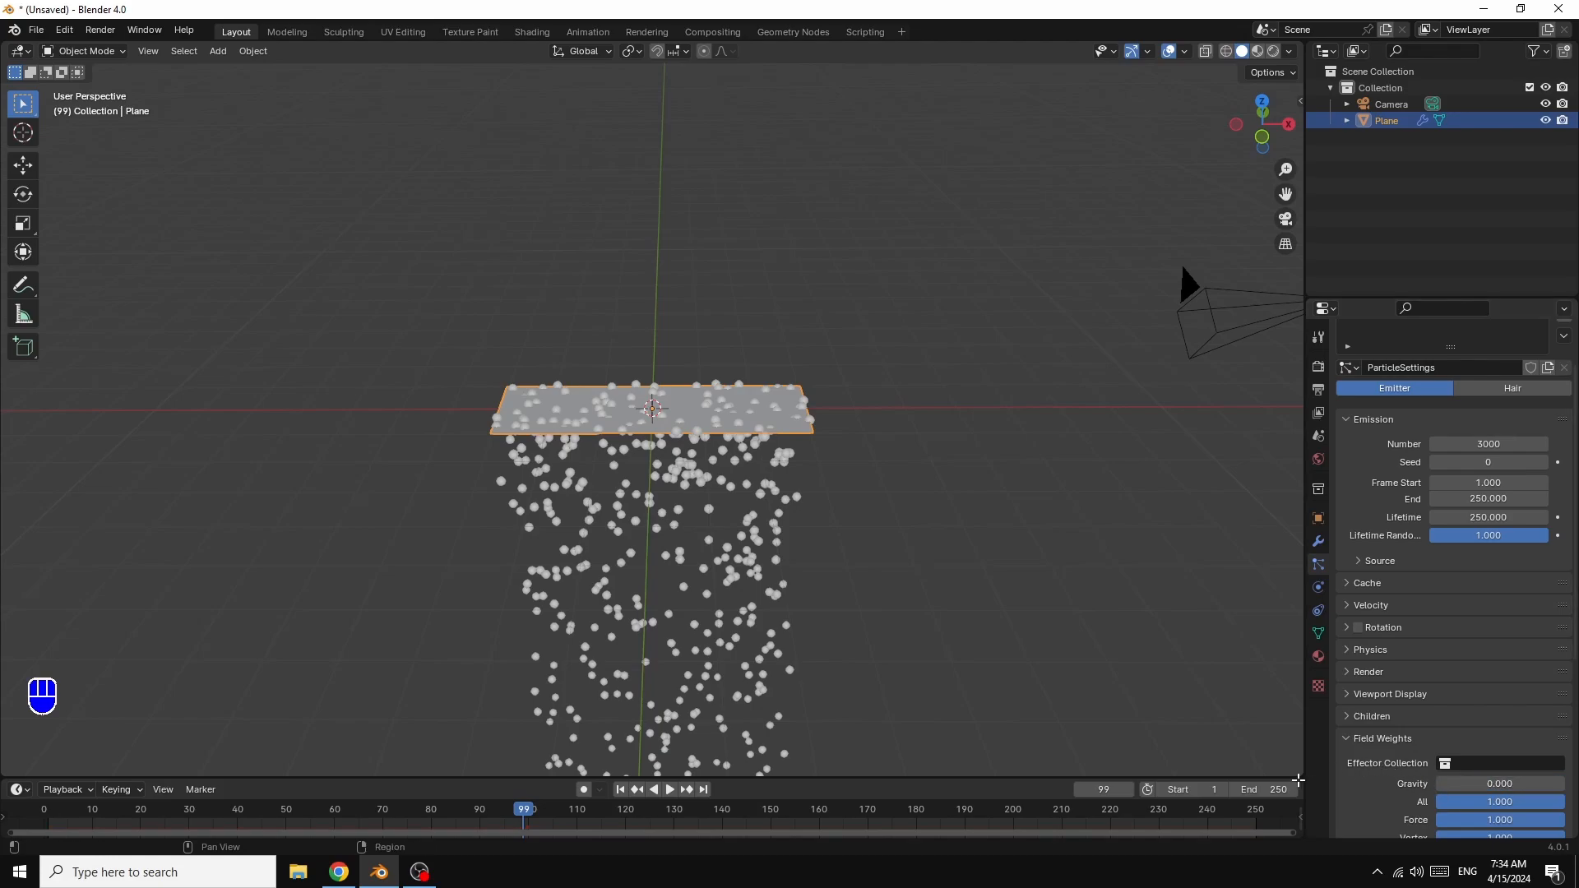
- Replay the particle animation from the first frame, stop it and return to frame 1
click(620, 790)
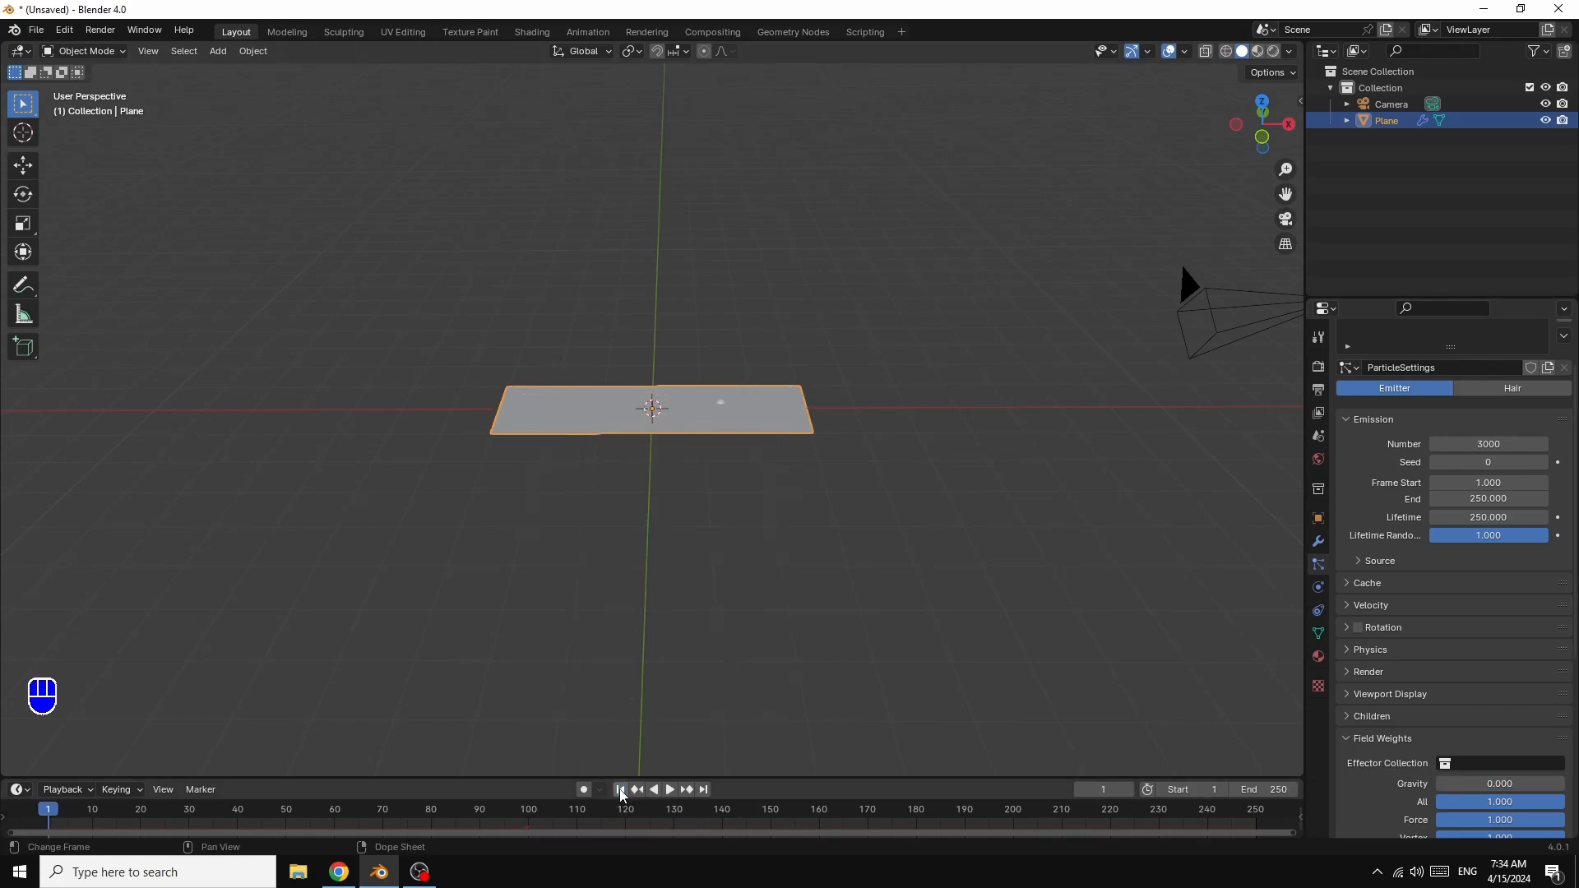
click(670, 790)
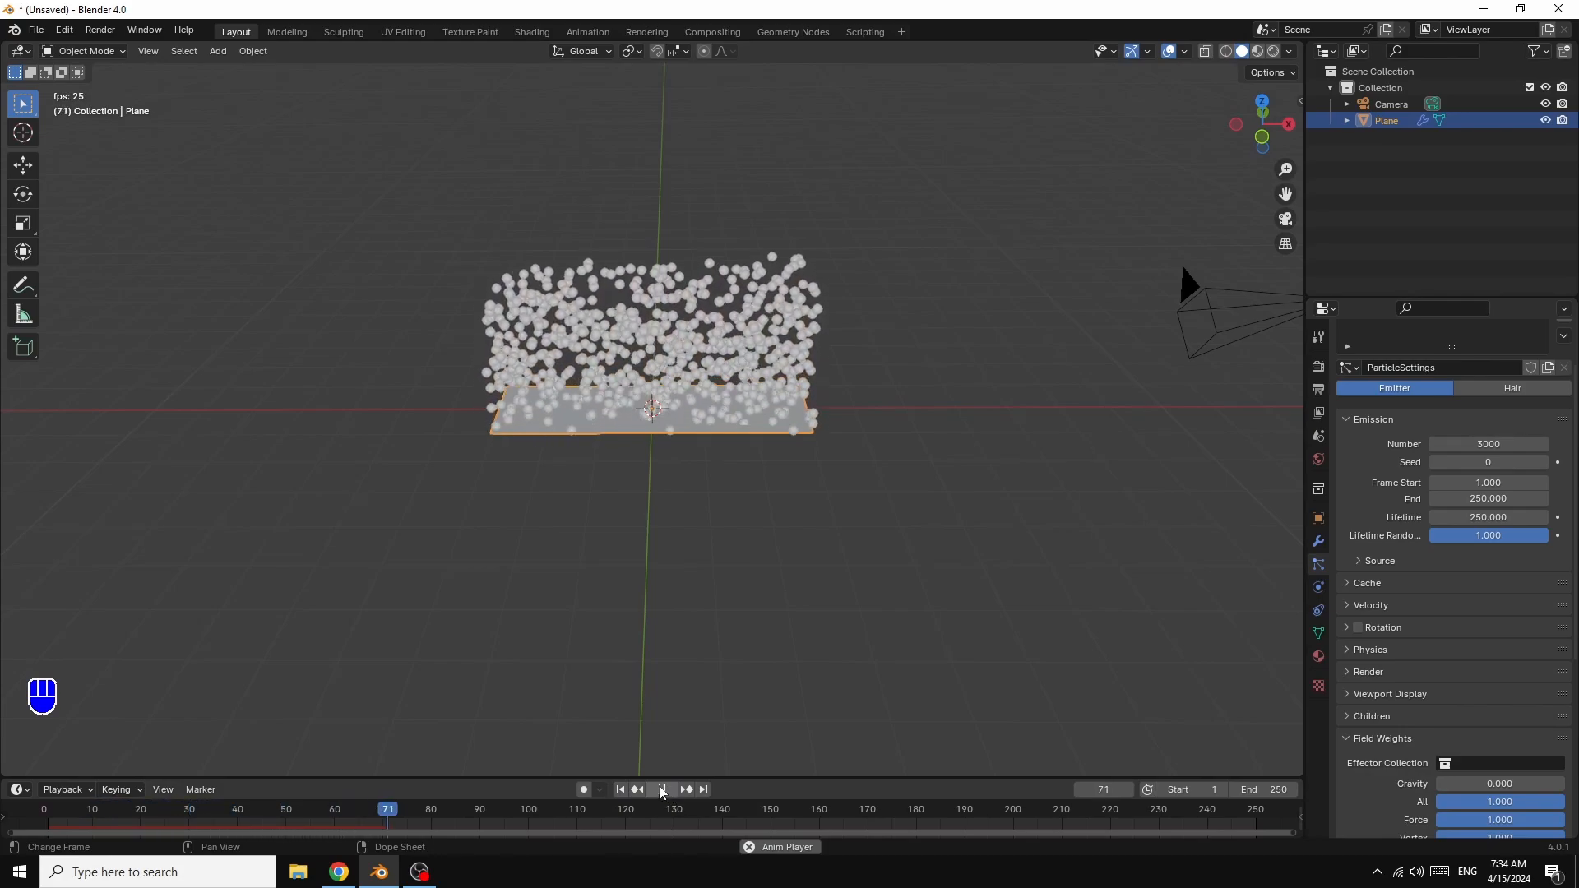
click(660, 789)
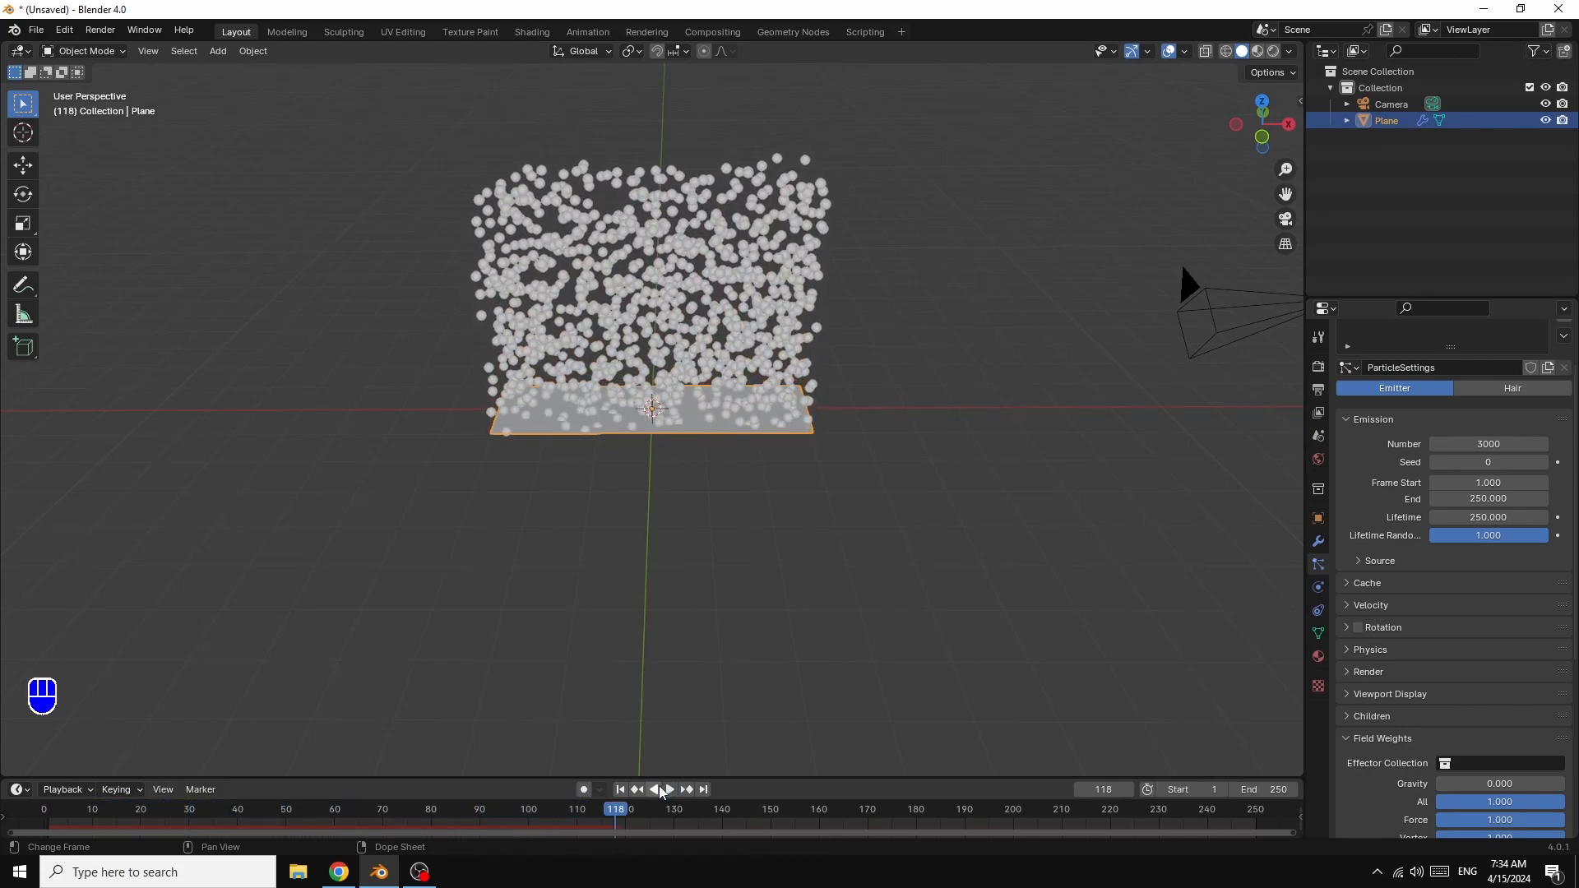
click(620, 790)
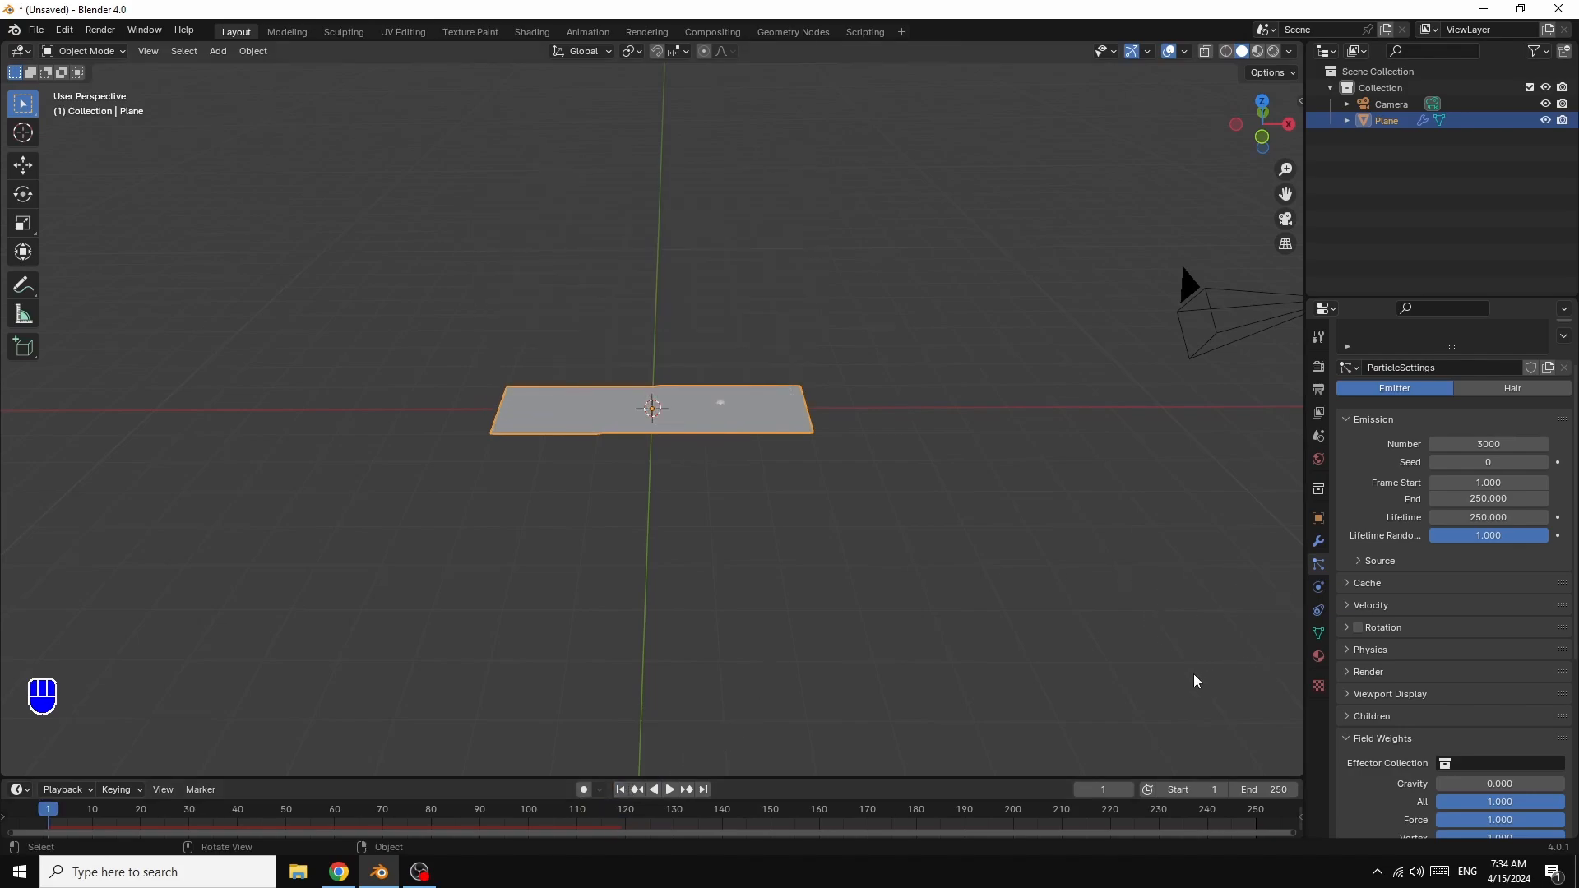
- Enable particle rotation with randomize phase 2, randomize 1 and dynamic rotation turned on
click(1357, 627)
click(1345, 628)
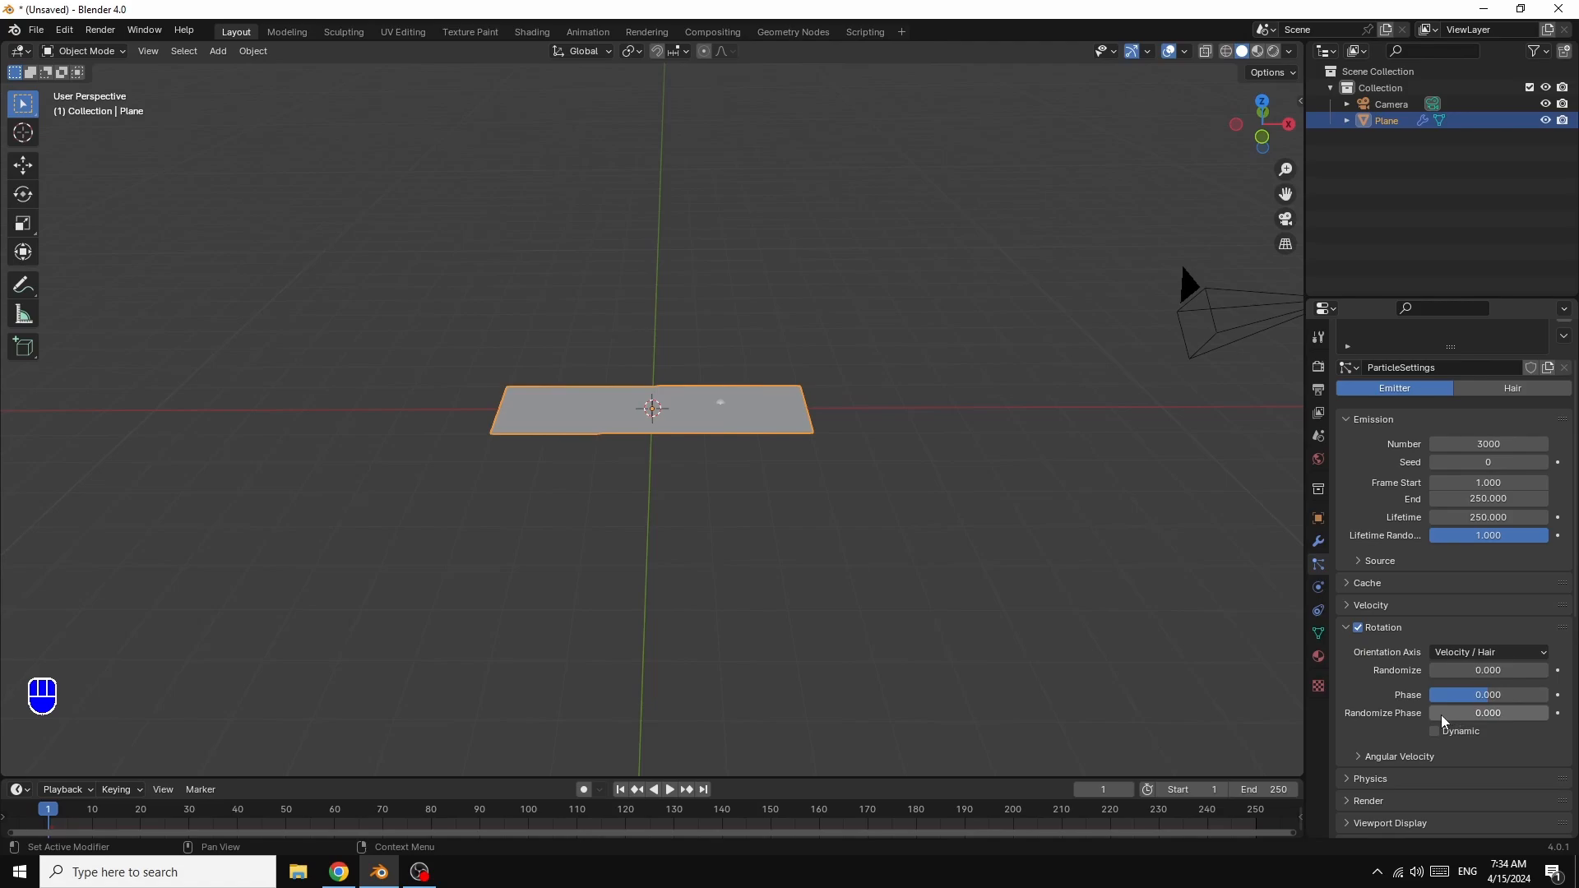
drag(1441, 714, 1546, 713)
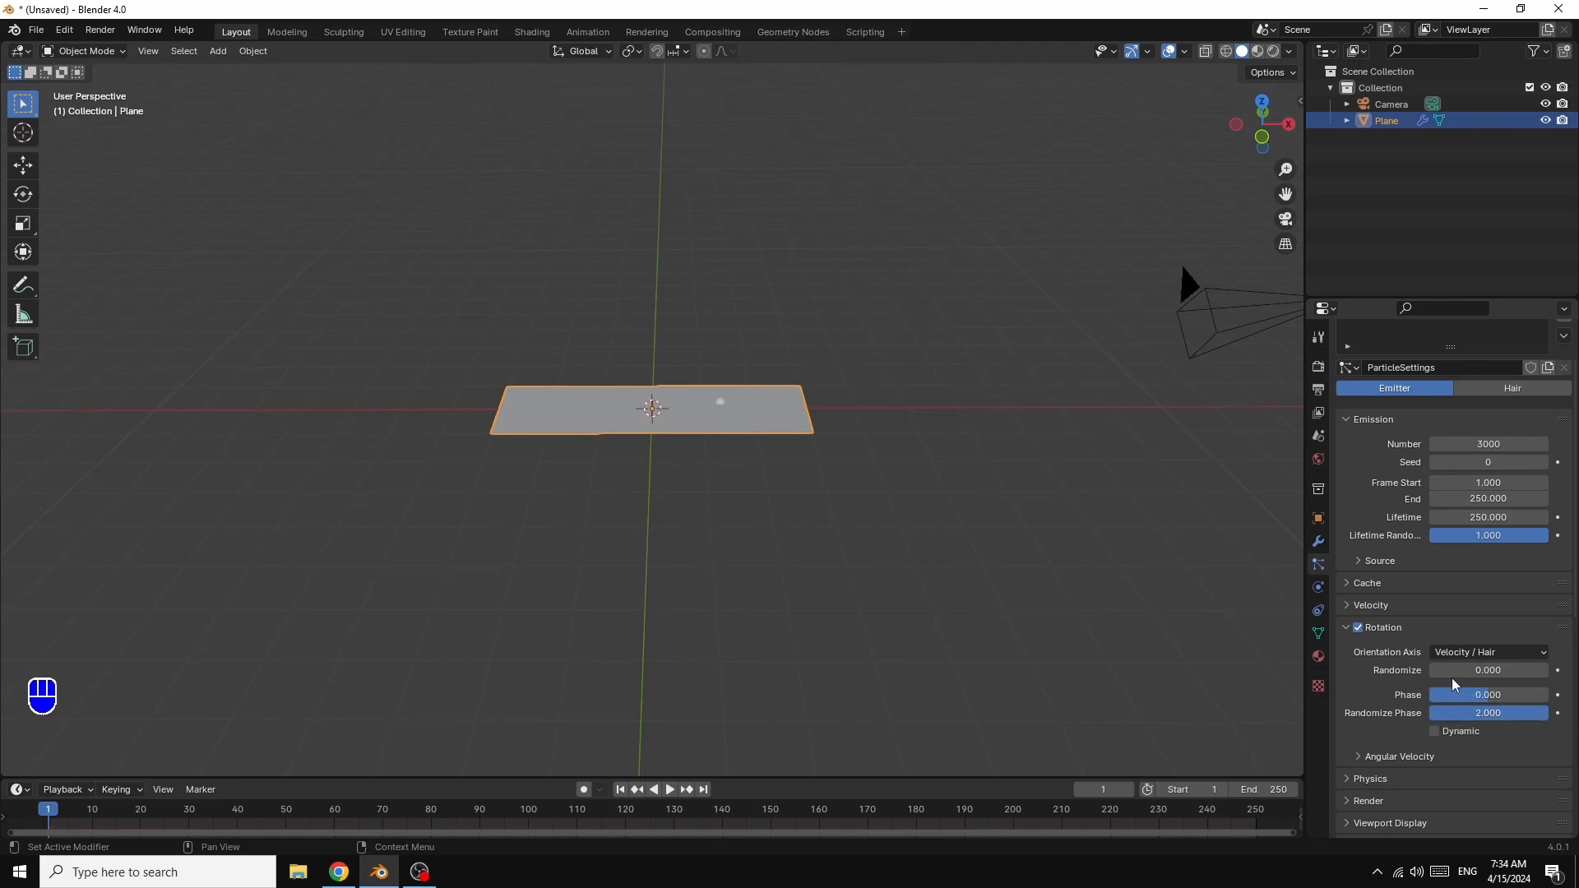
drag(1451, 671, 1548, 670)
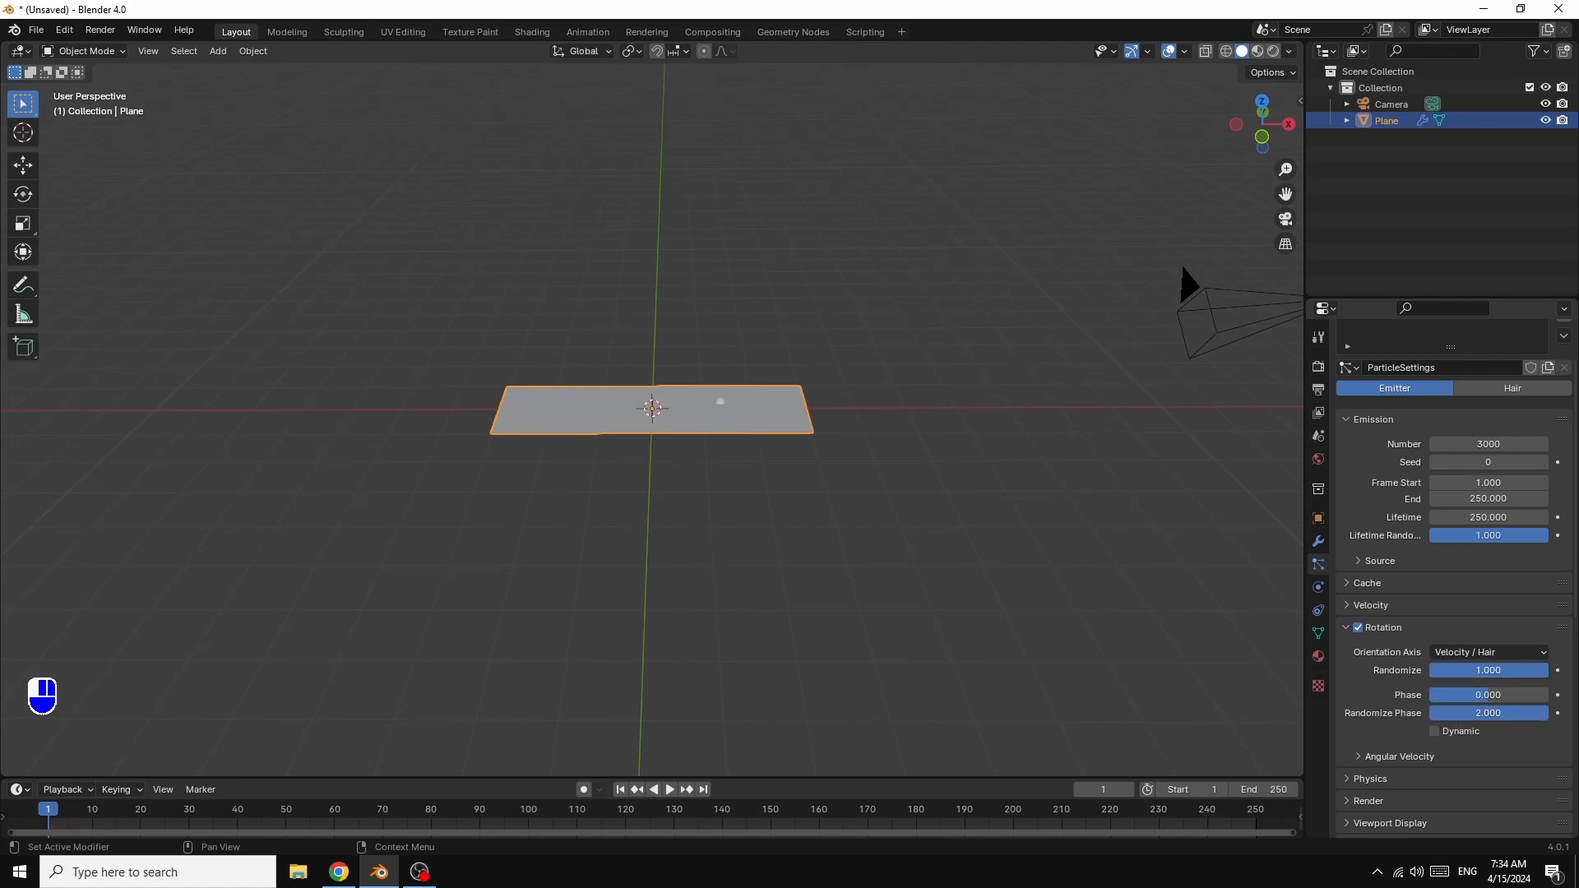
click(1434, 731)
scroll(1401, 734, down, 3)
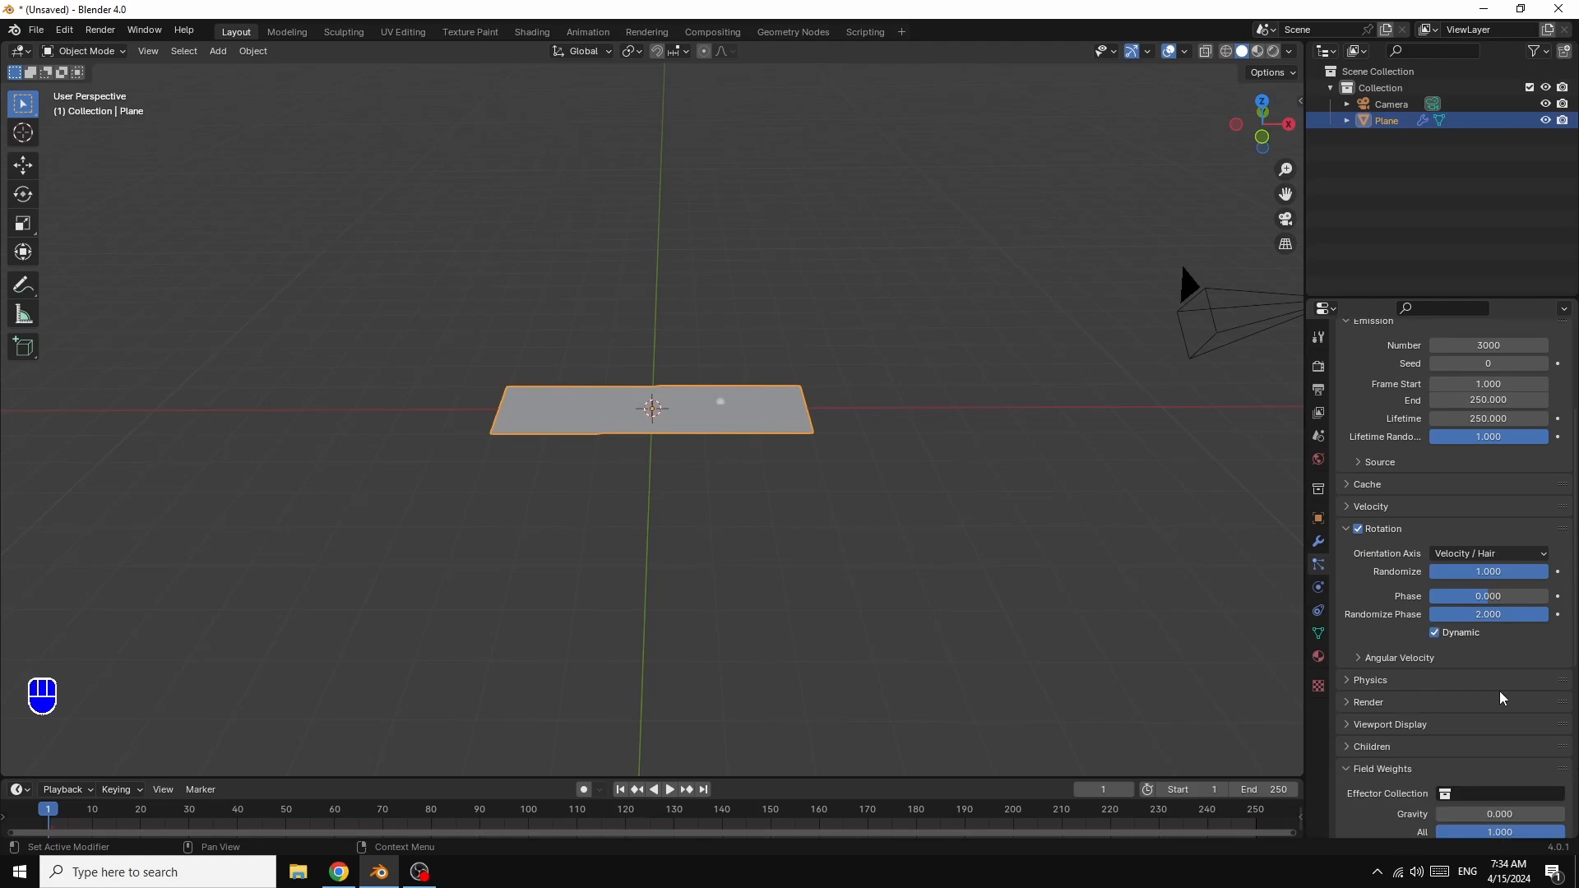
scroll(1501, 697, down, 5)
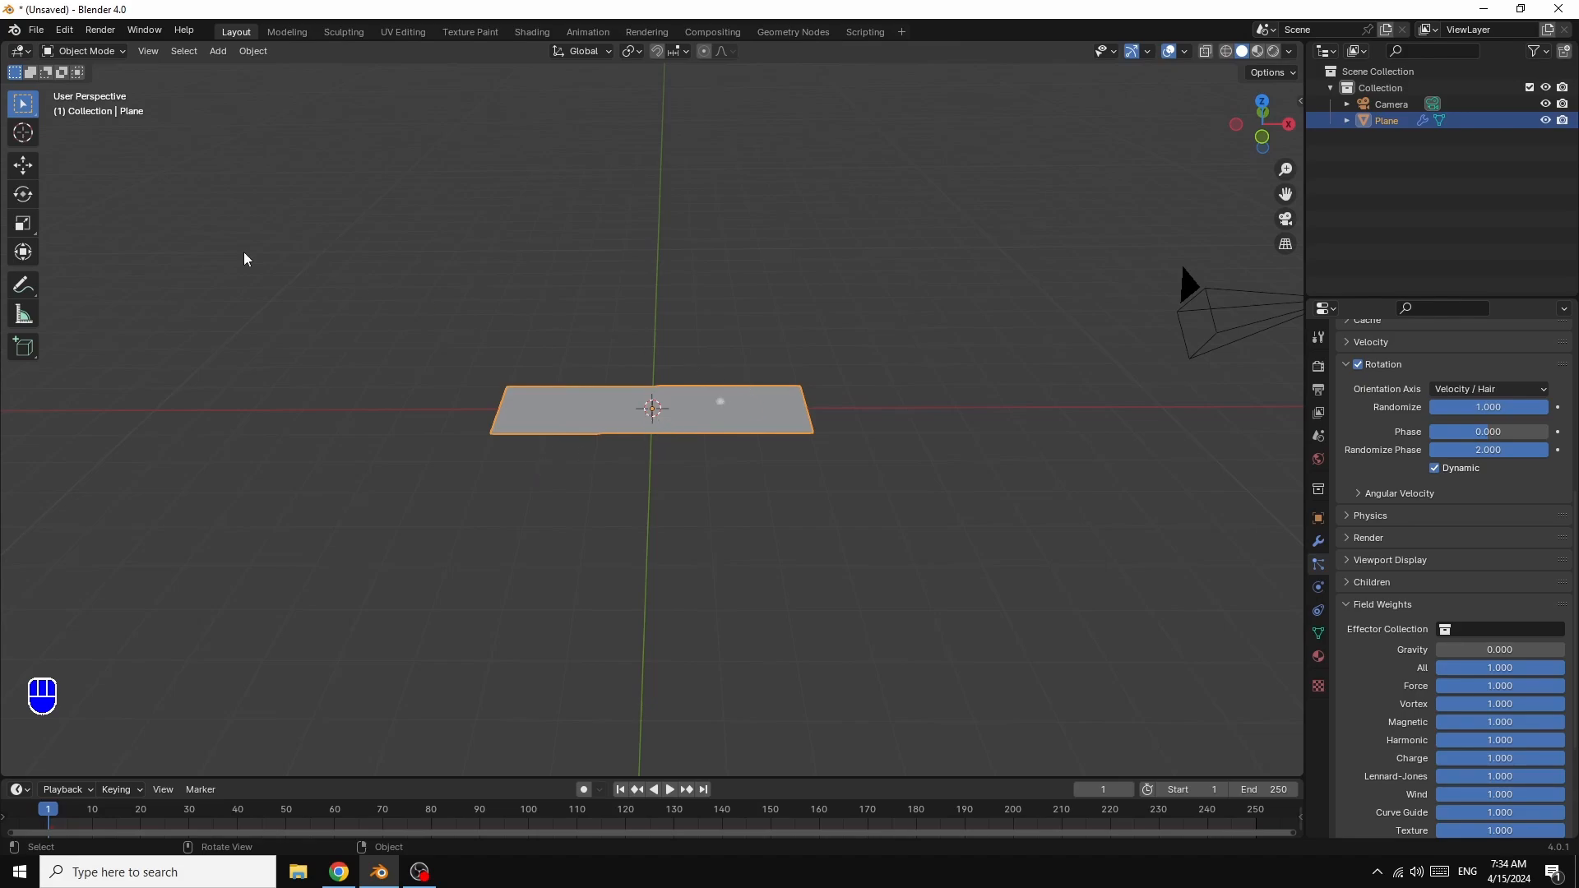
- Add a UV sphere to the scene and shade it smooth
click(219, 52)
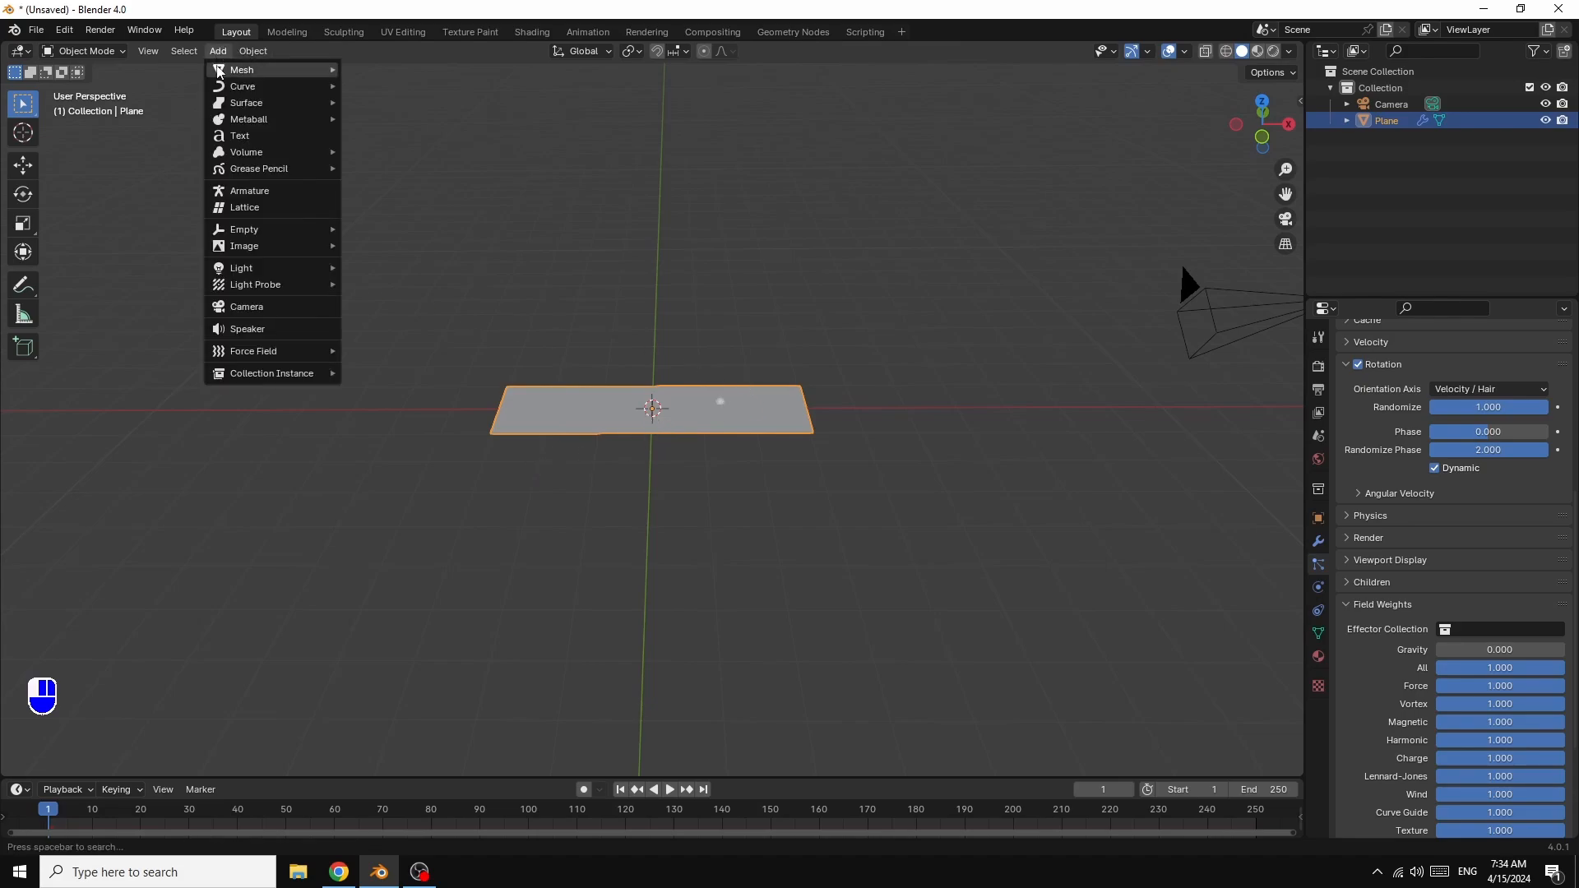
mouse_move(230, 76)
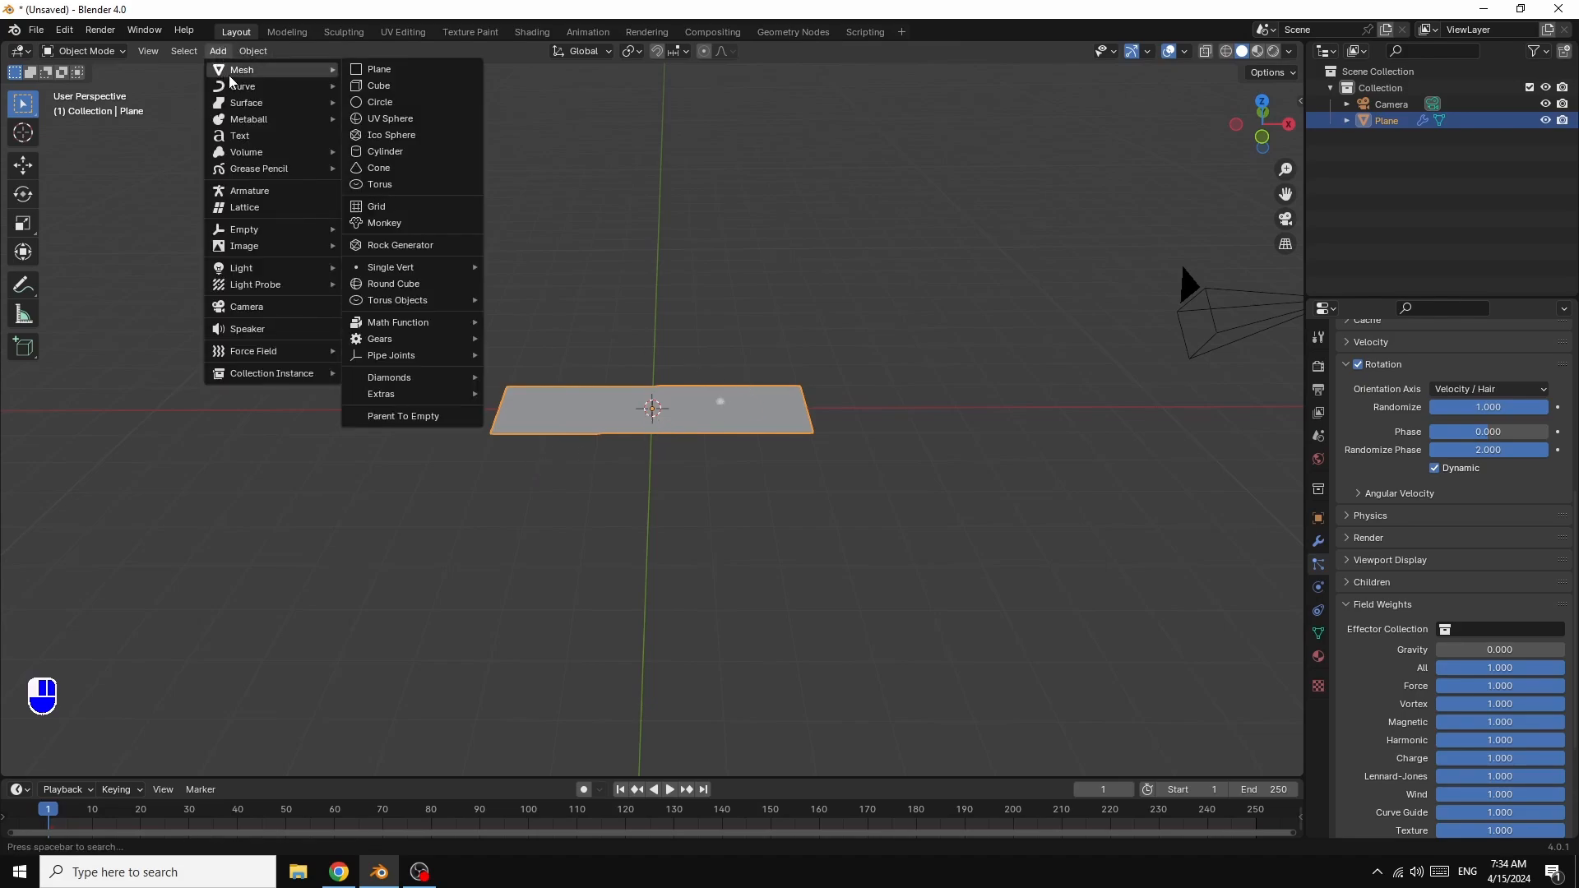
click(392, 121)
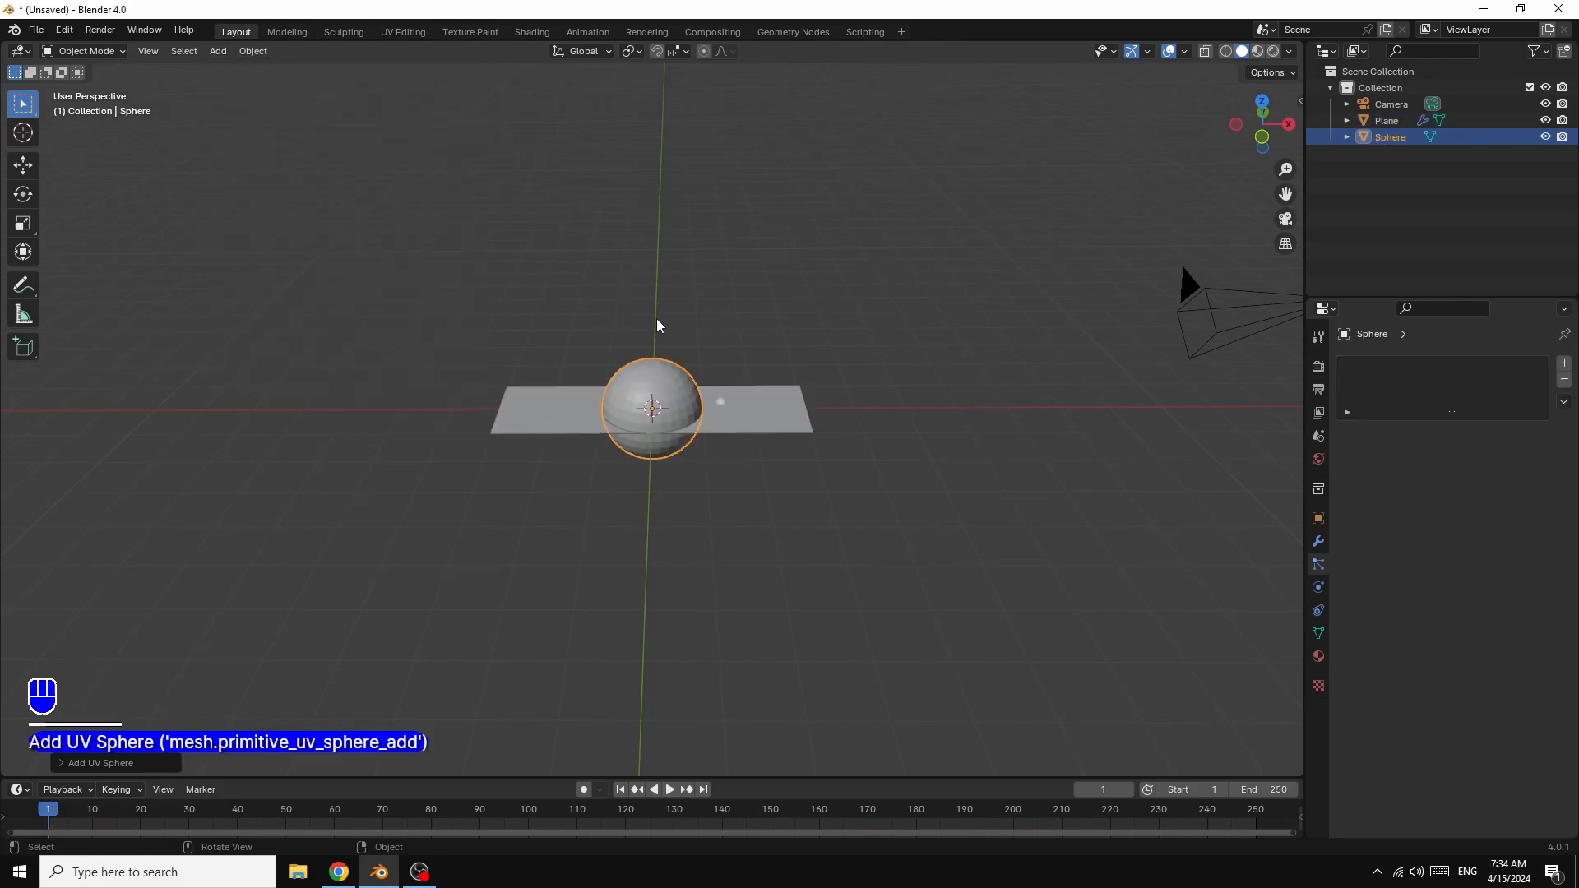
right_click(658, 394)
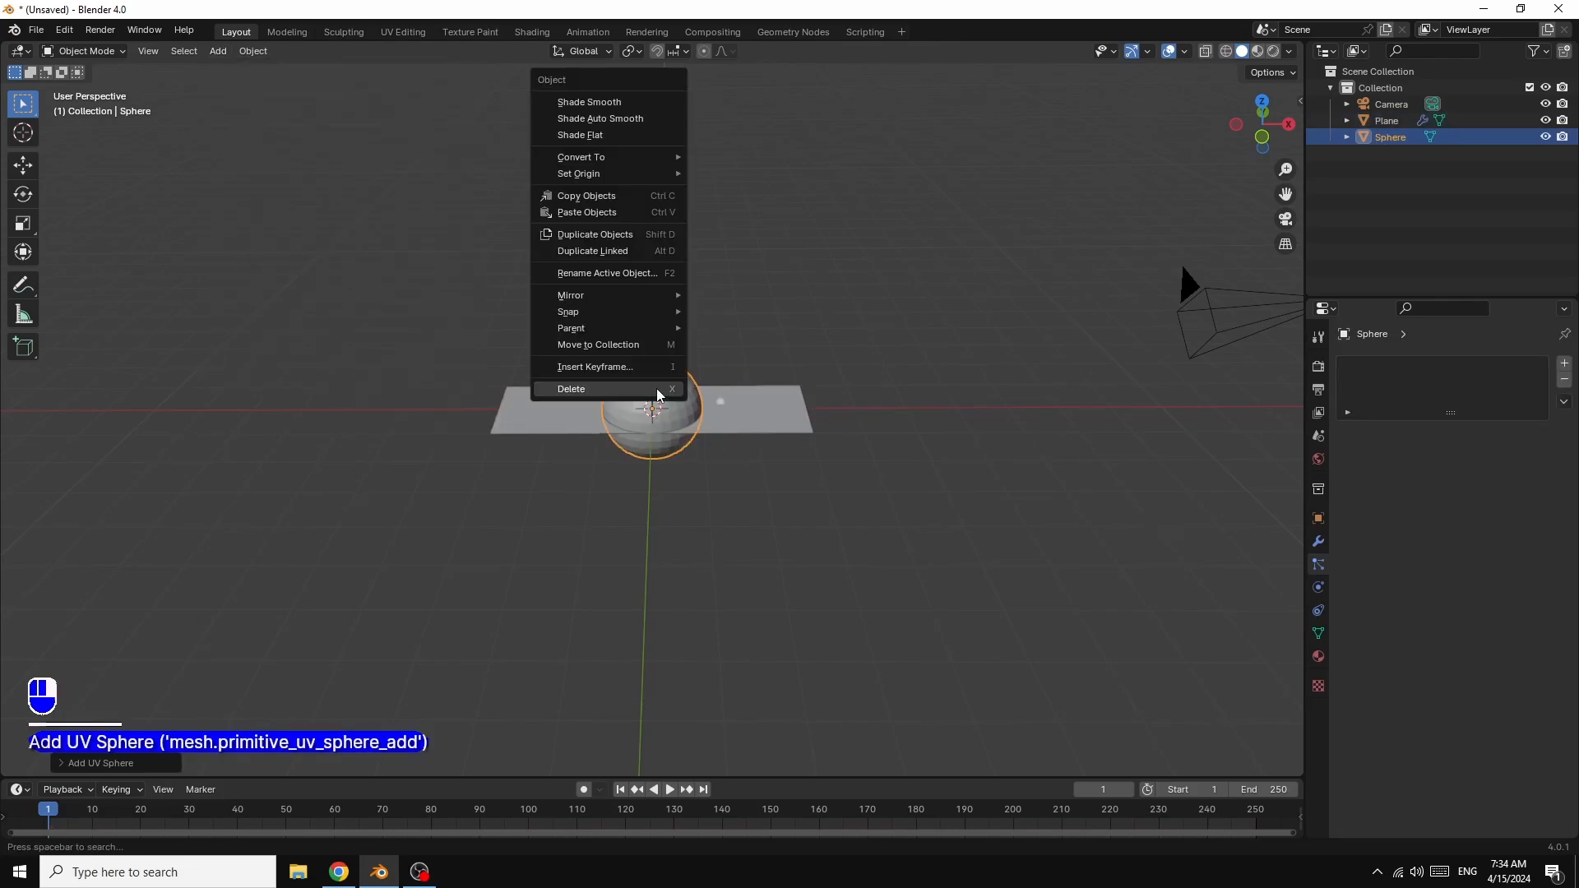
click(615, 110)
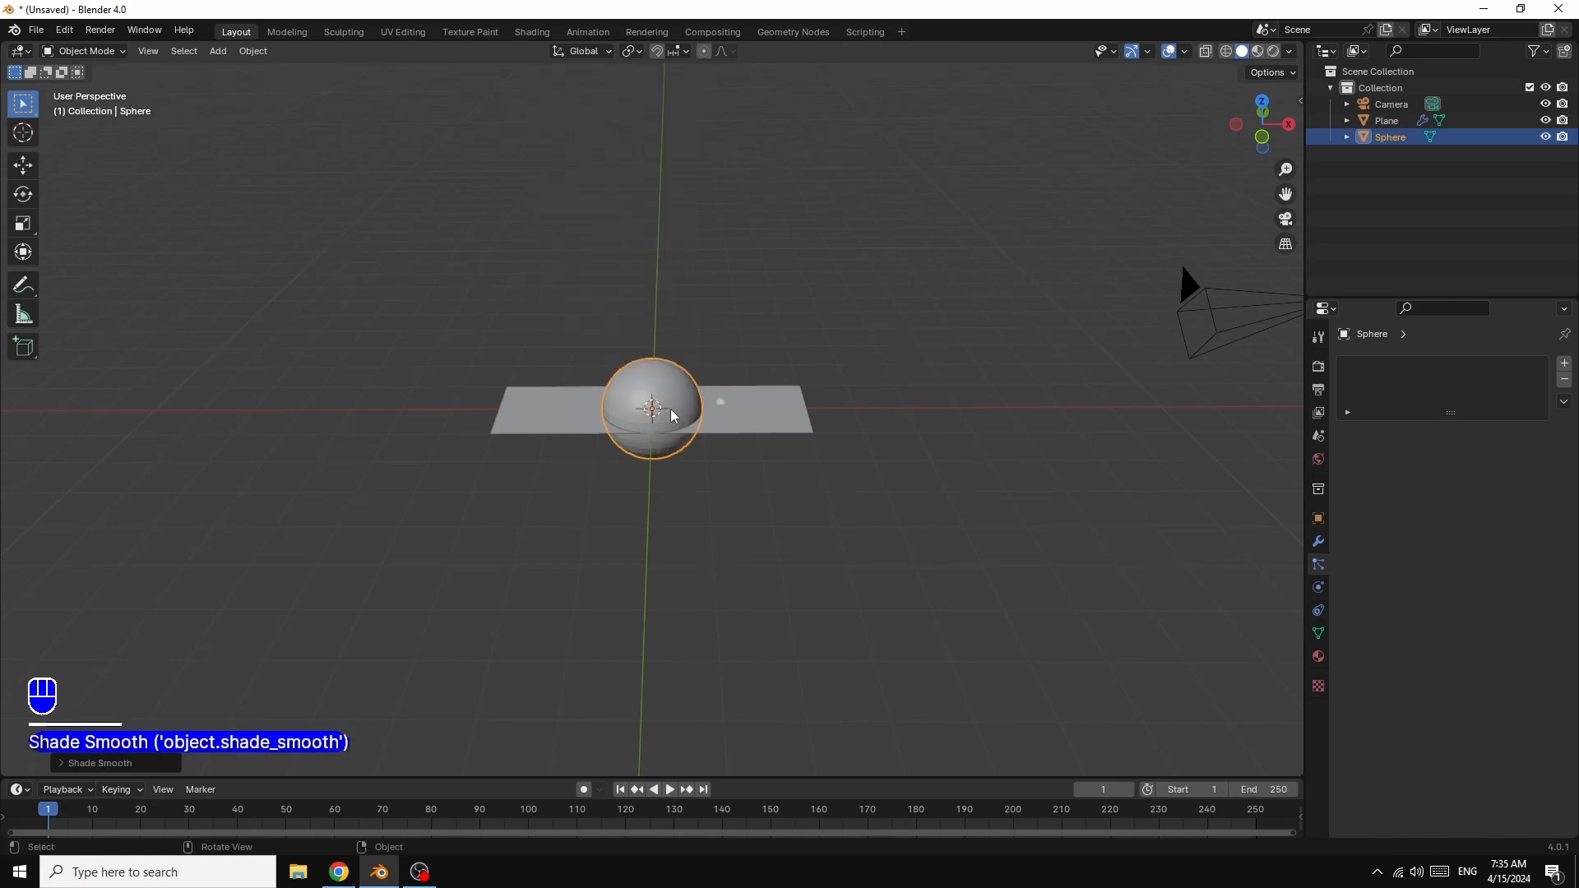
- Scale the sphere down to a small ball and move it along the positive X axis, well clear of the plane
key(s)
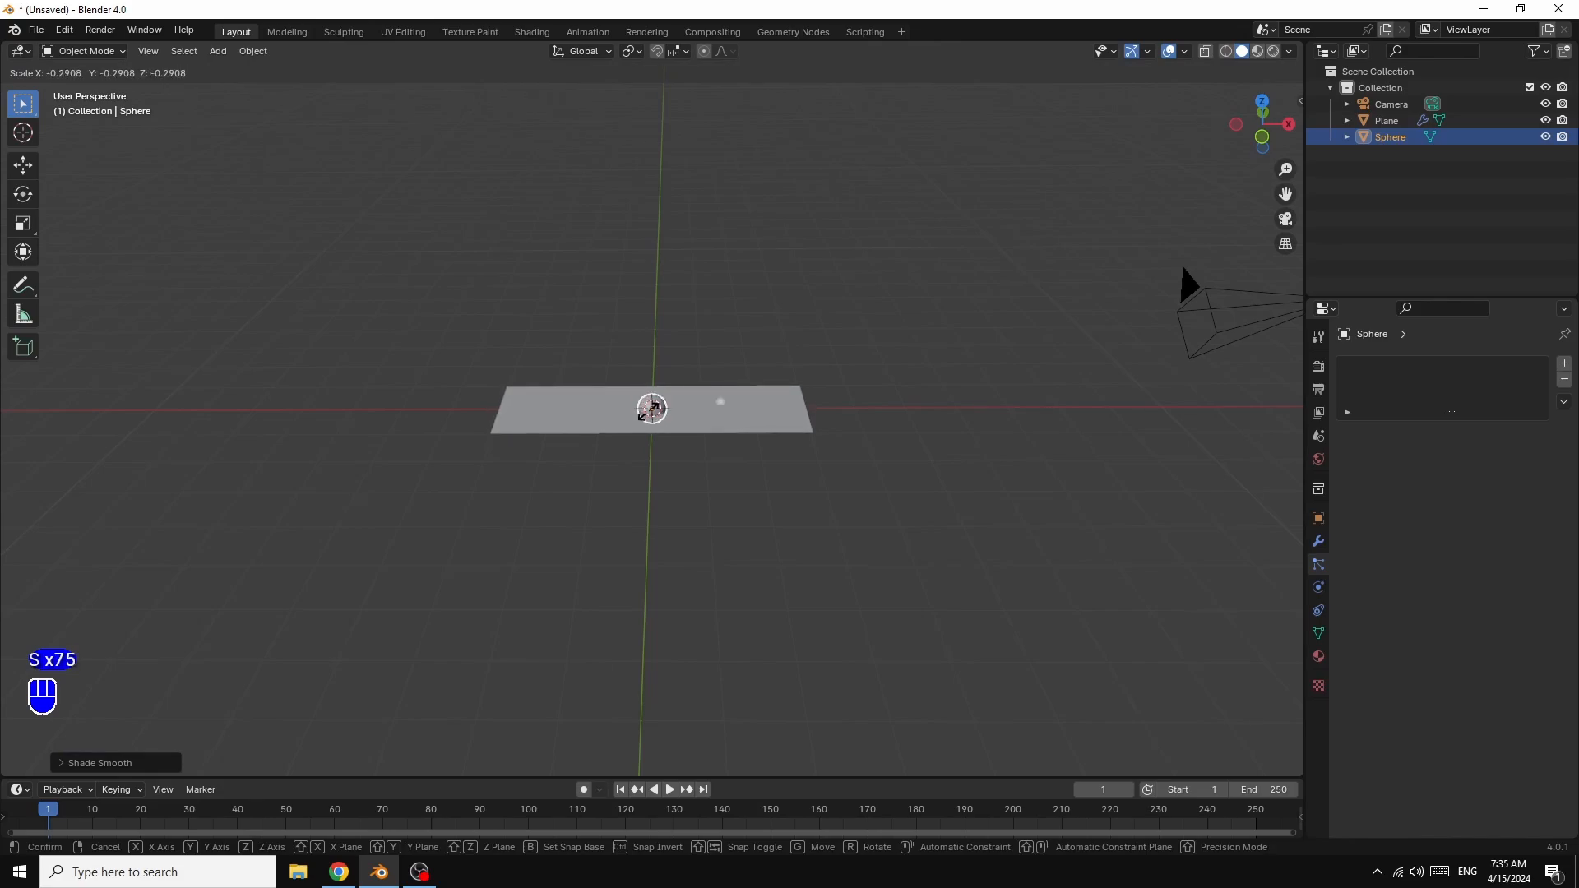
click(656, 414)
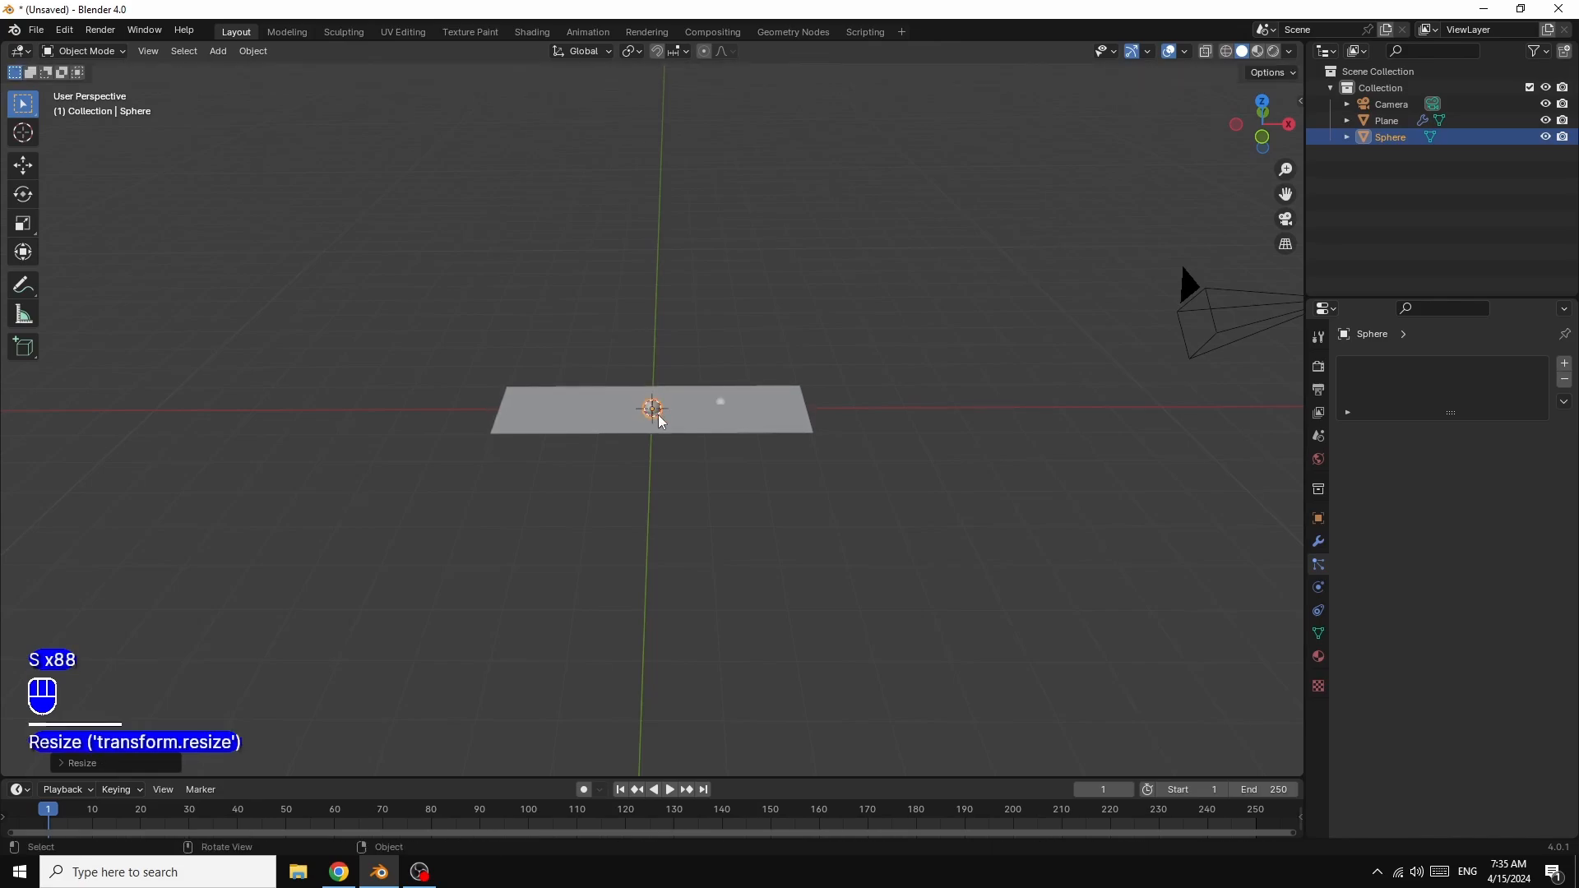
key(g)
key(x)
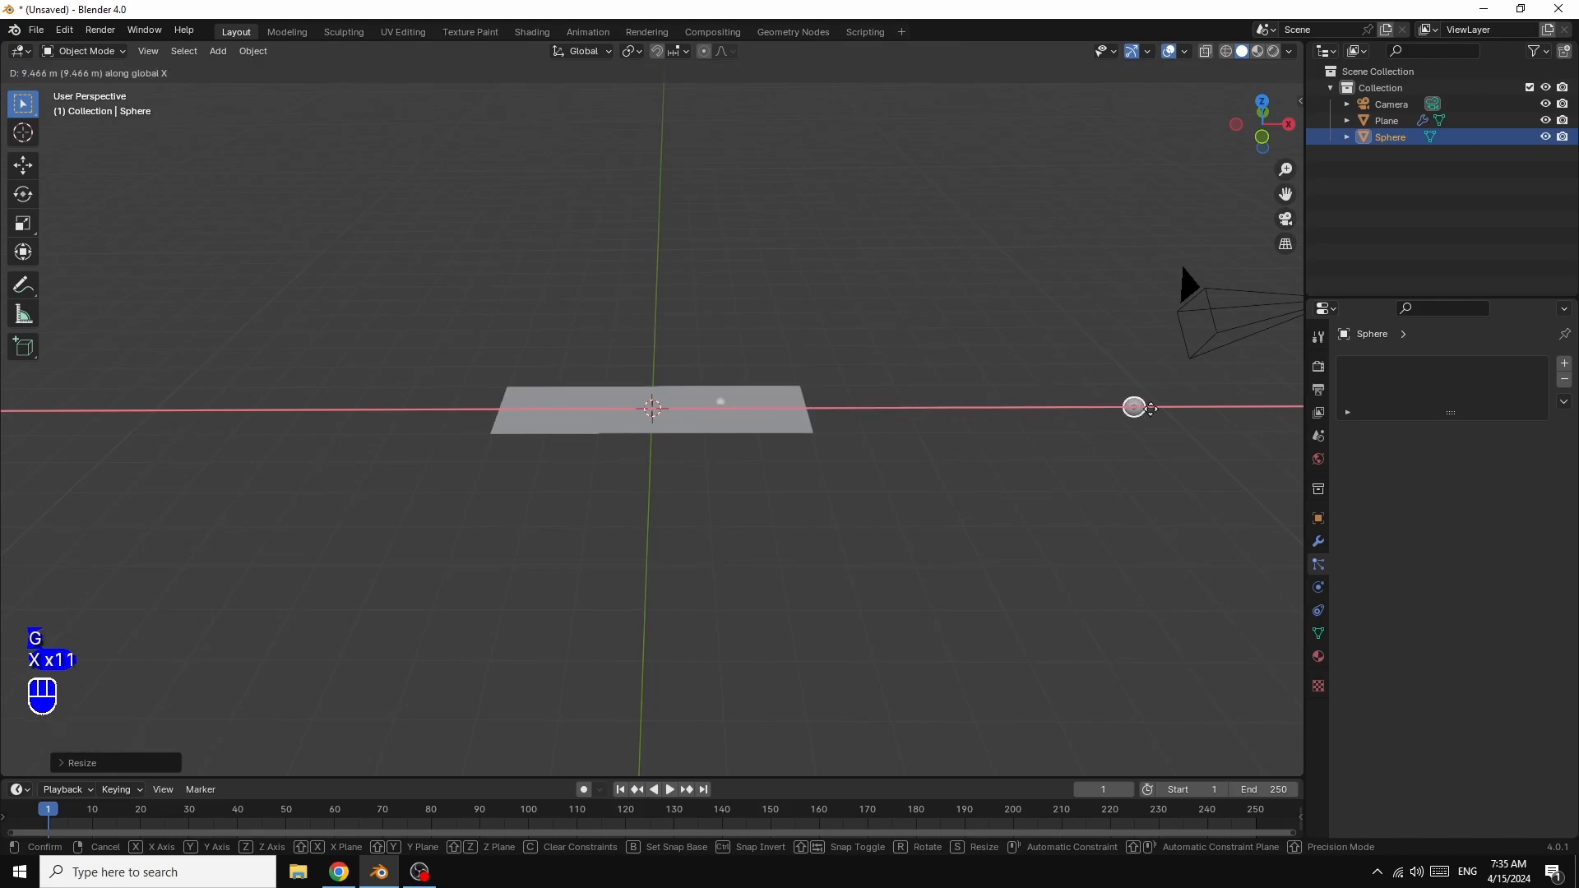
click(1177, 409)
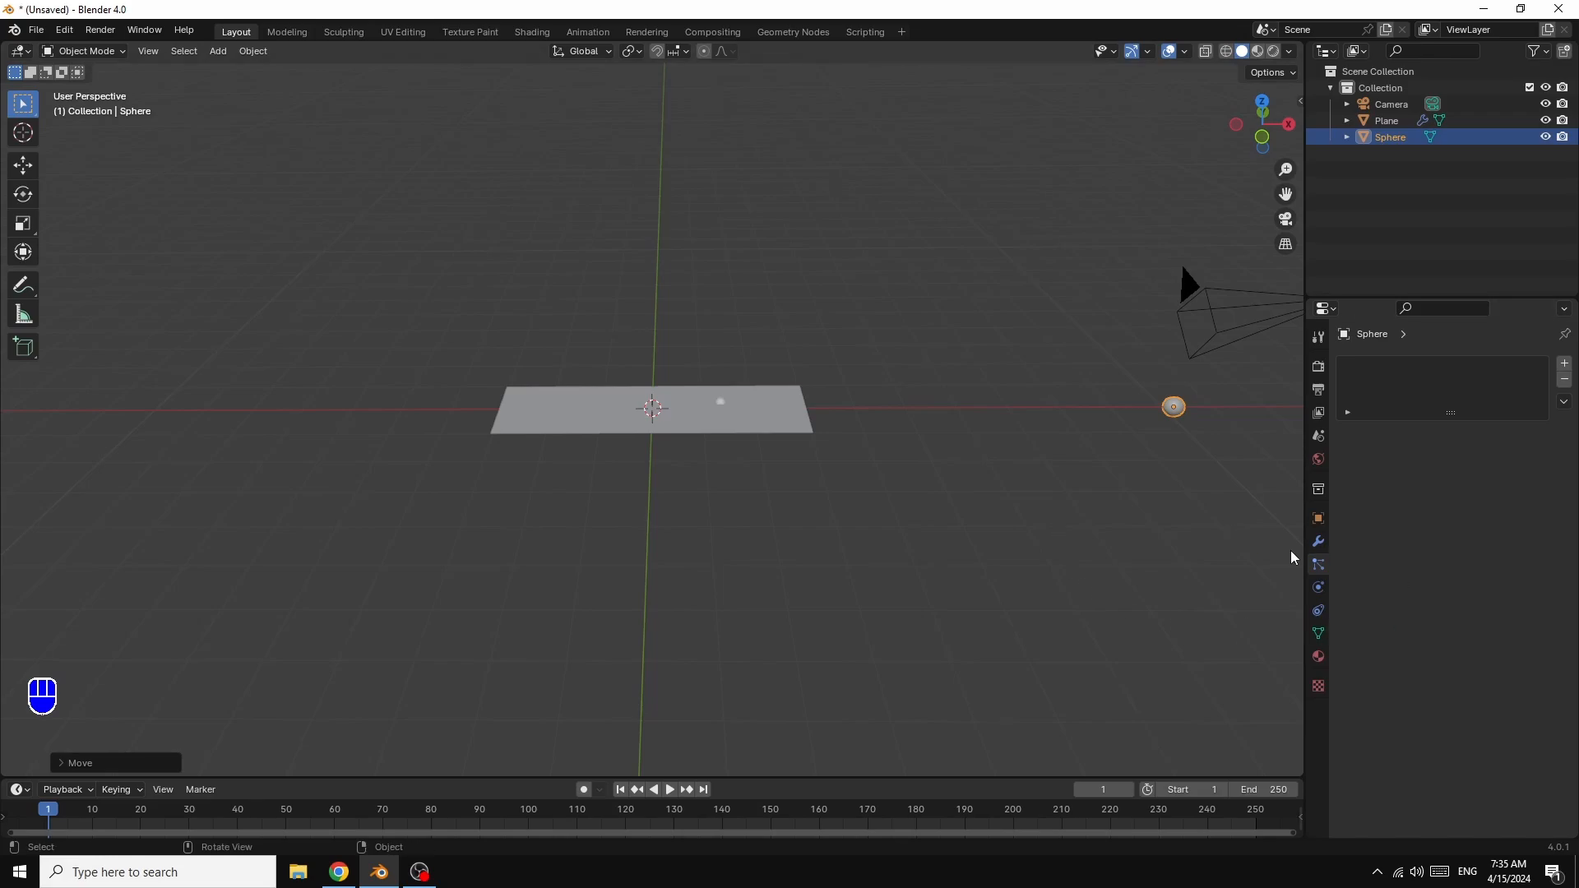
- Set the plane's particle system to render its particles as Object
click(673, 417)
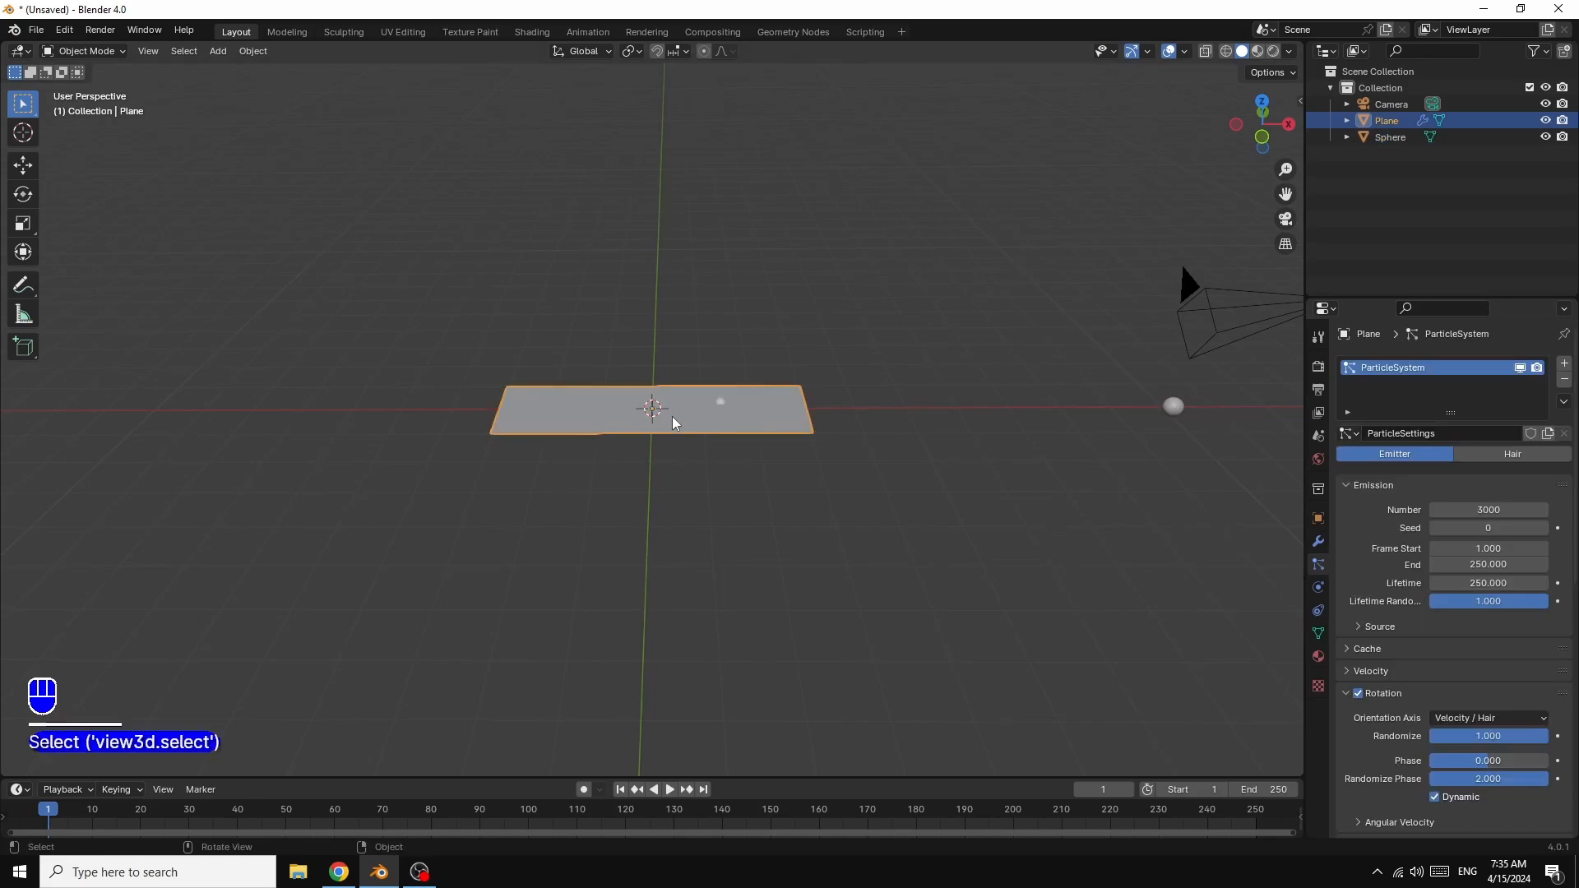
scroll(1547, 662, down, 7)
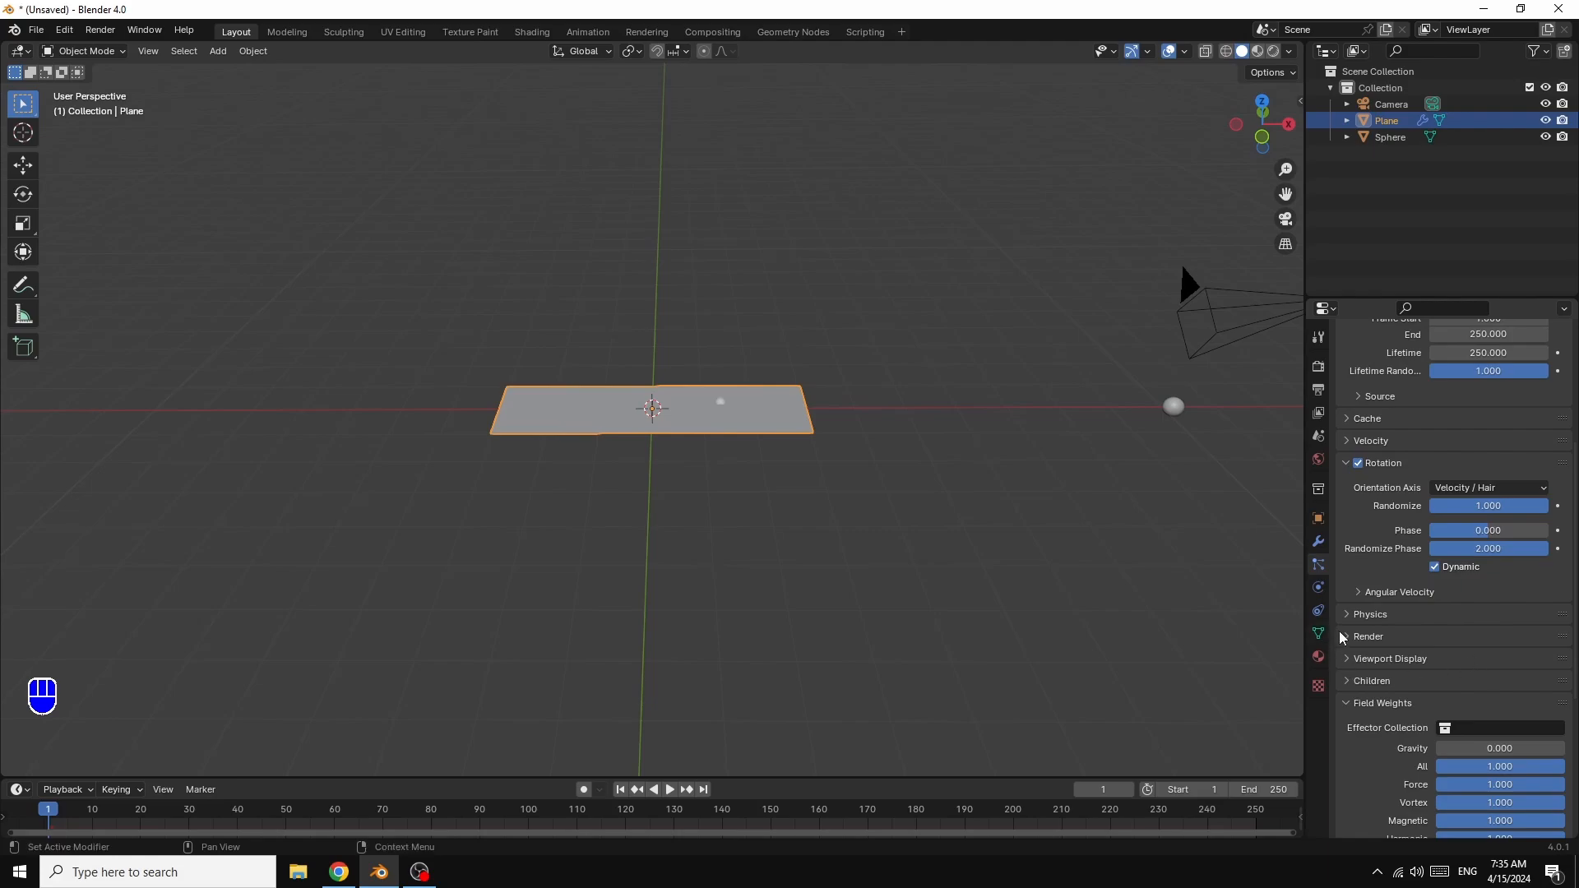
click(1348, 637)
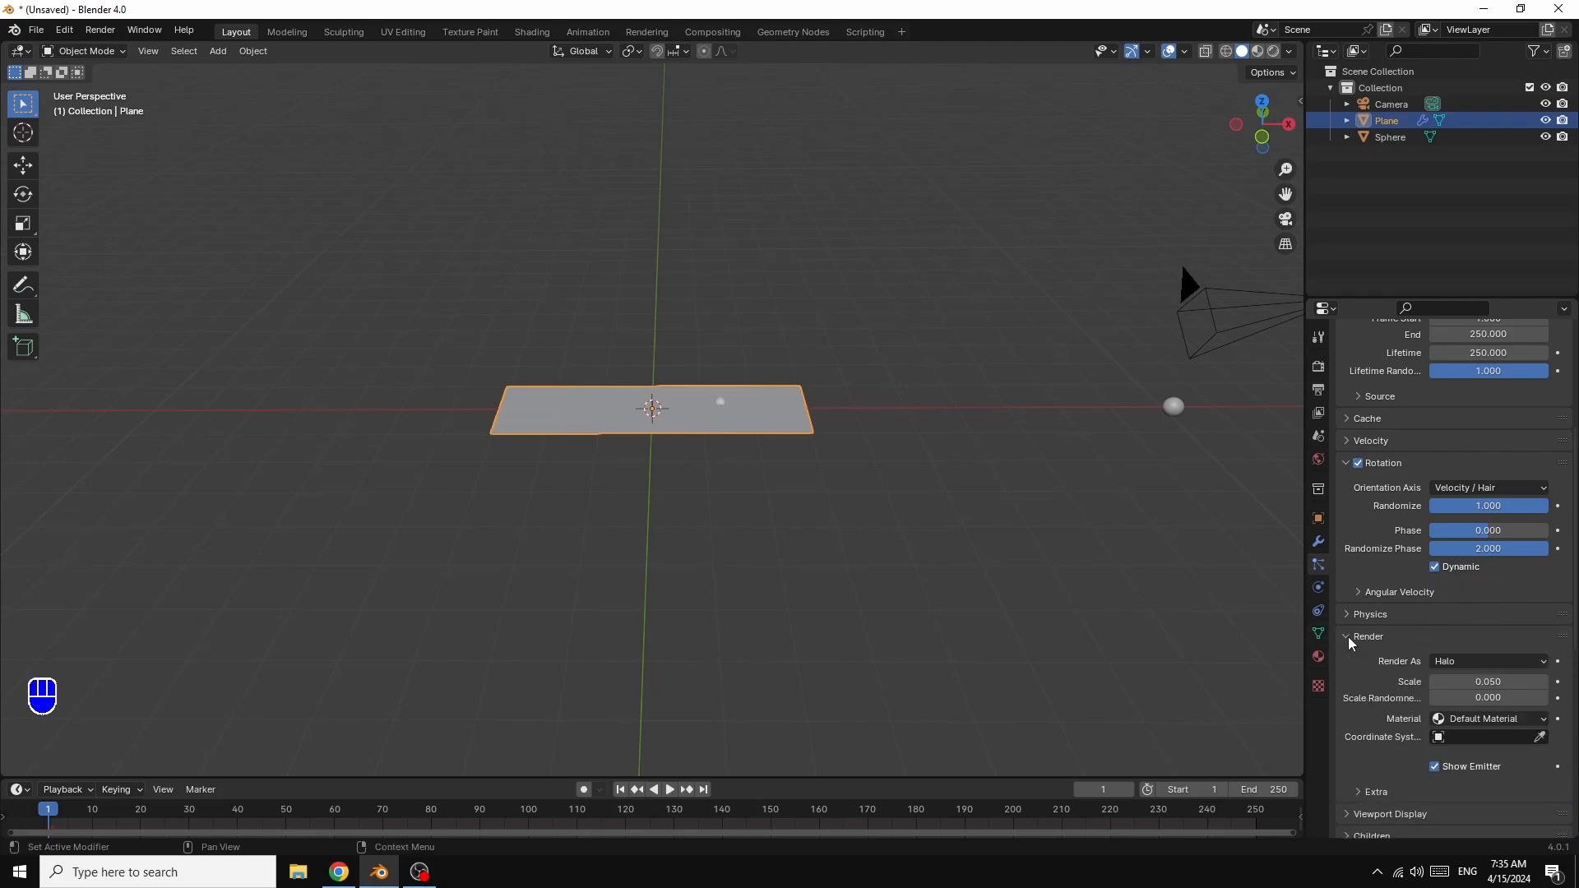
click(1482, 664)
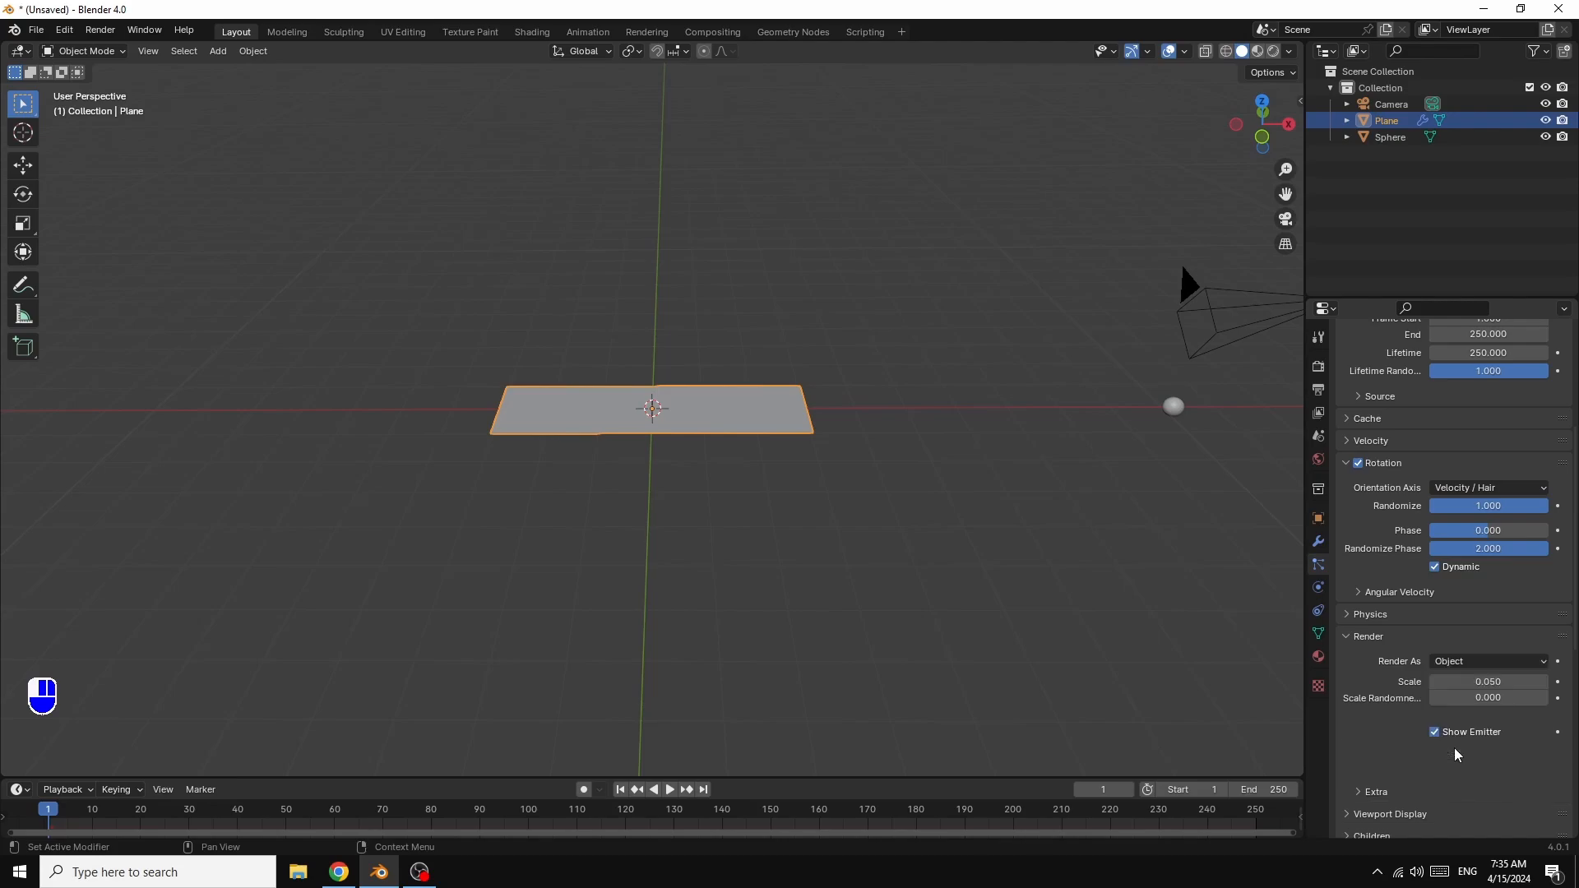
- Use the sphere as the instance object for the plane's particles and play the animation to preview the emission
click(1454, 752)
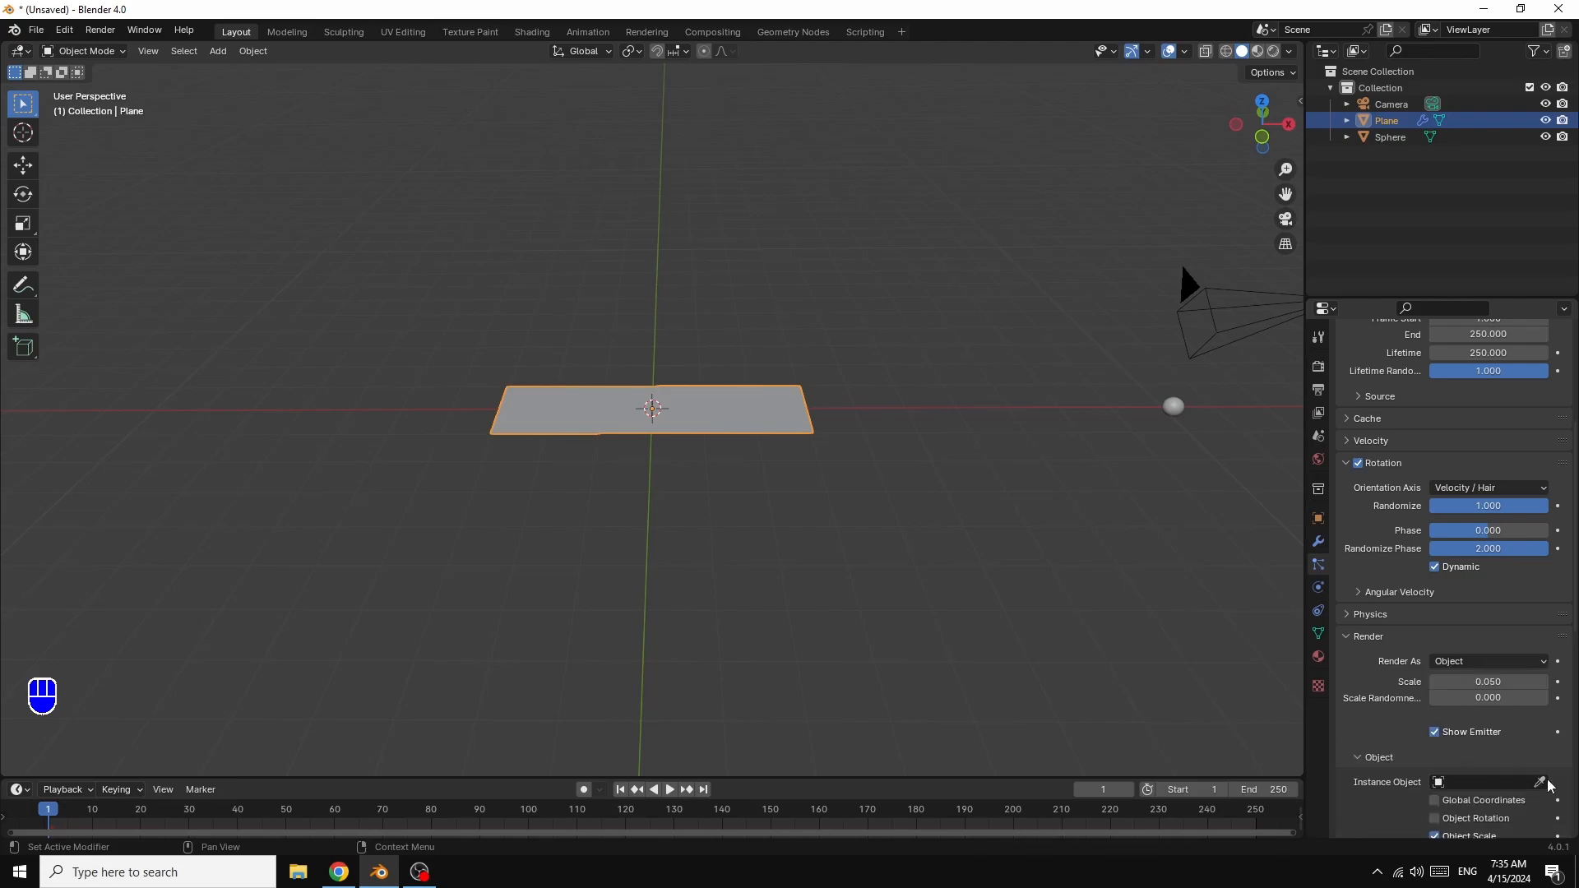
click(1444, 783)
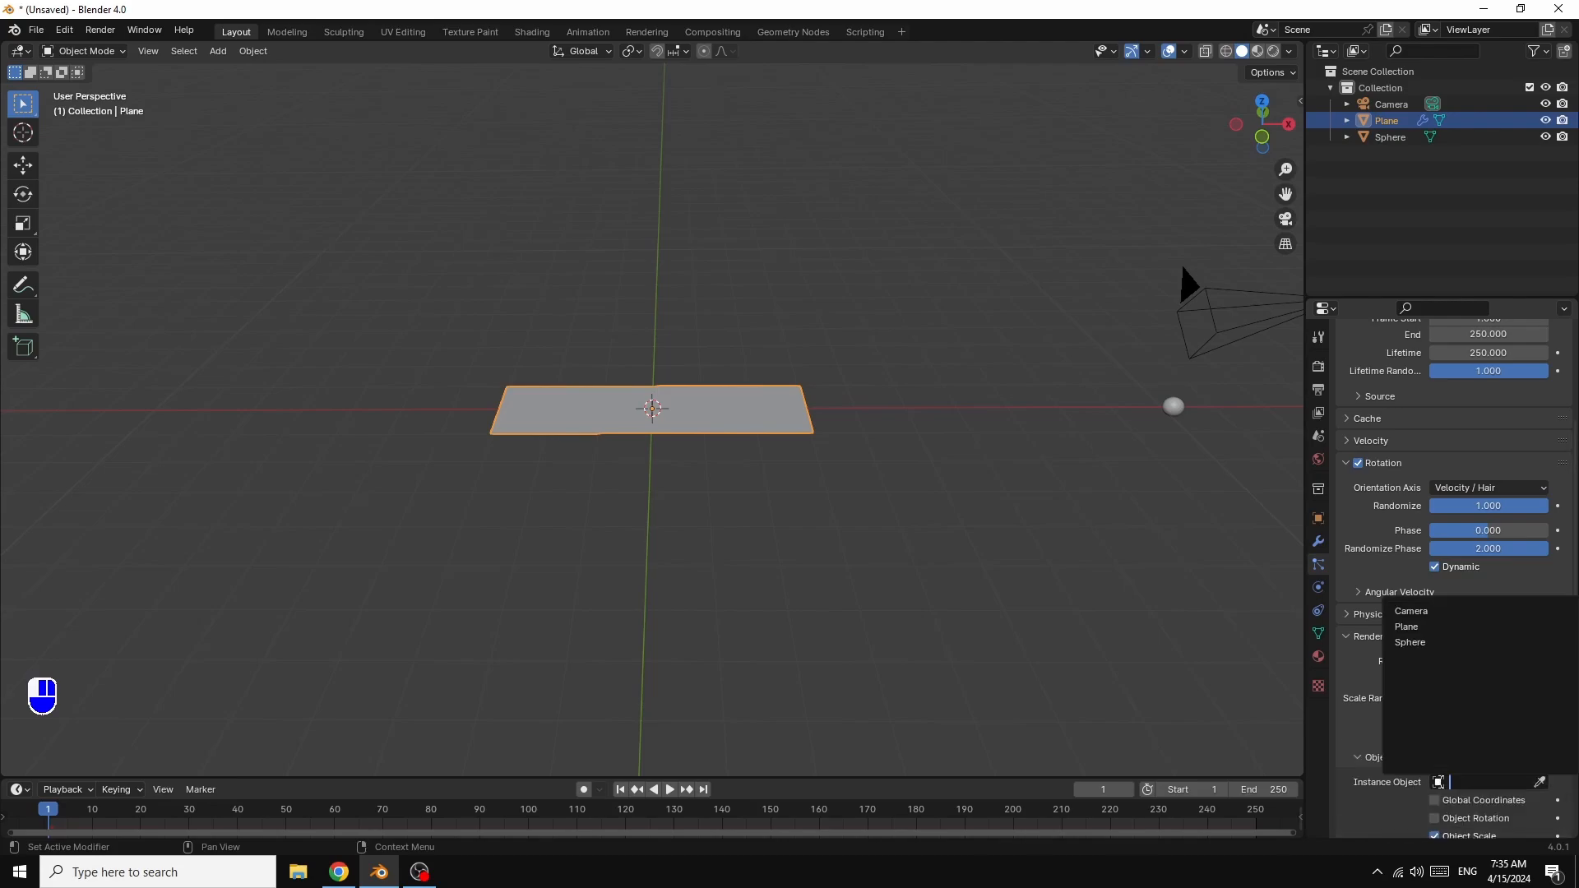
click(1420, 642)
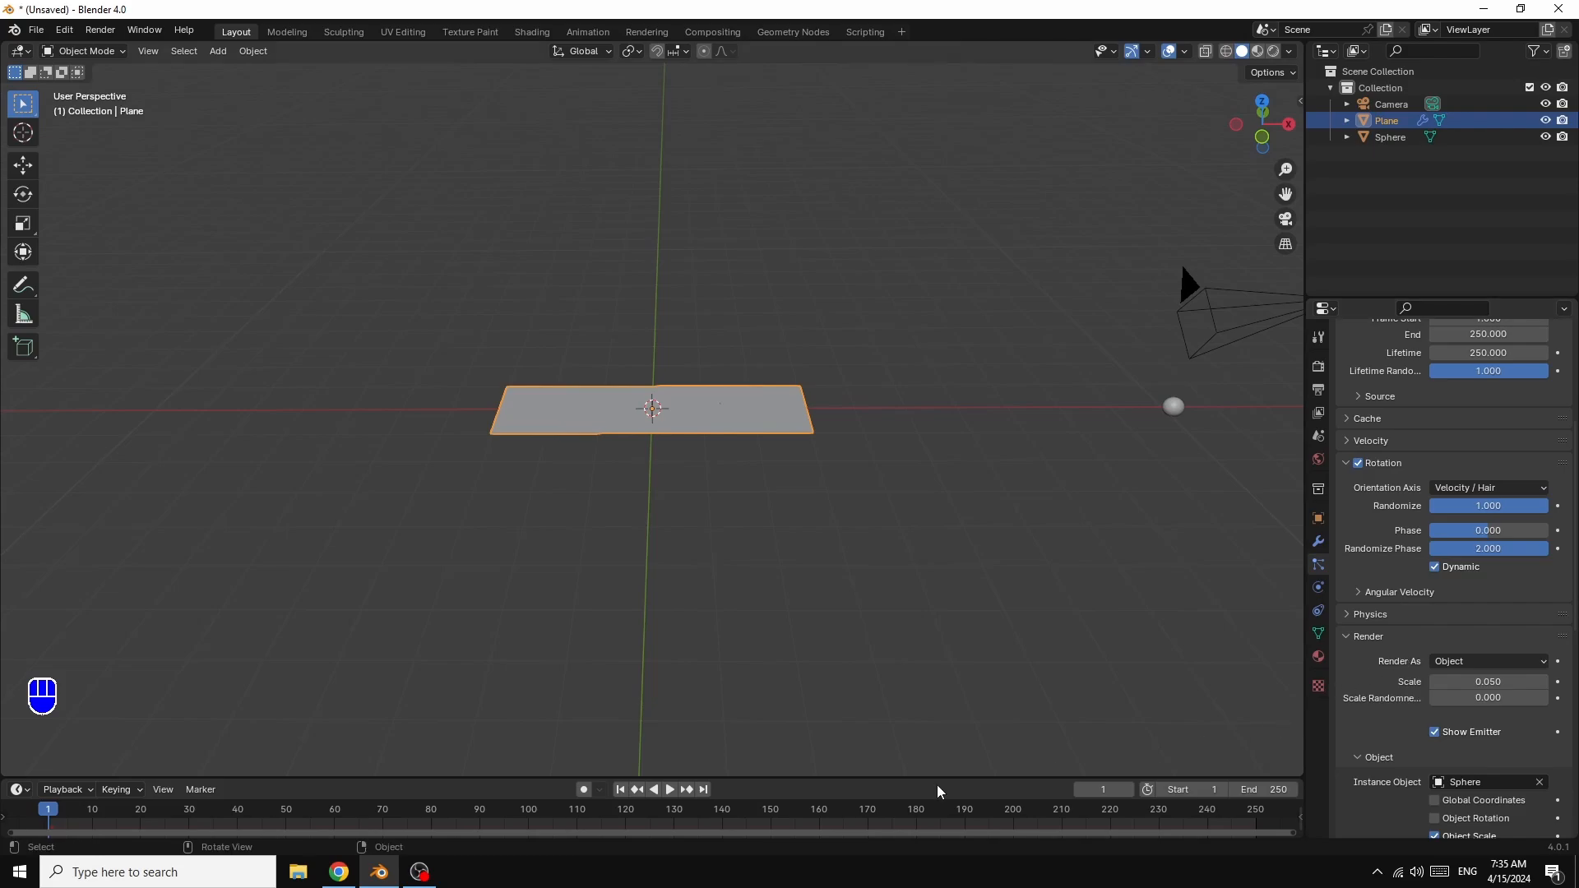
click(668, 788)
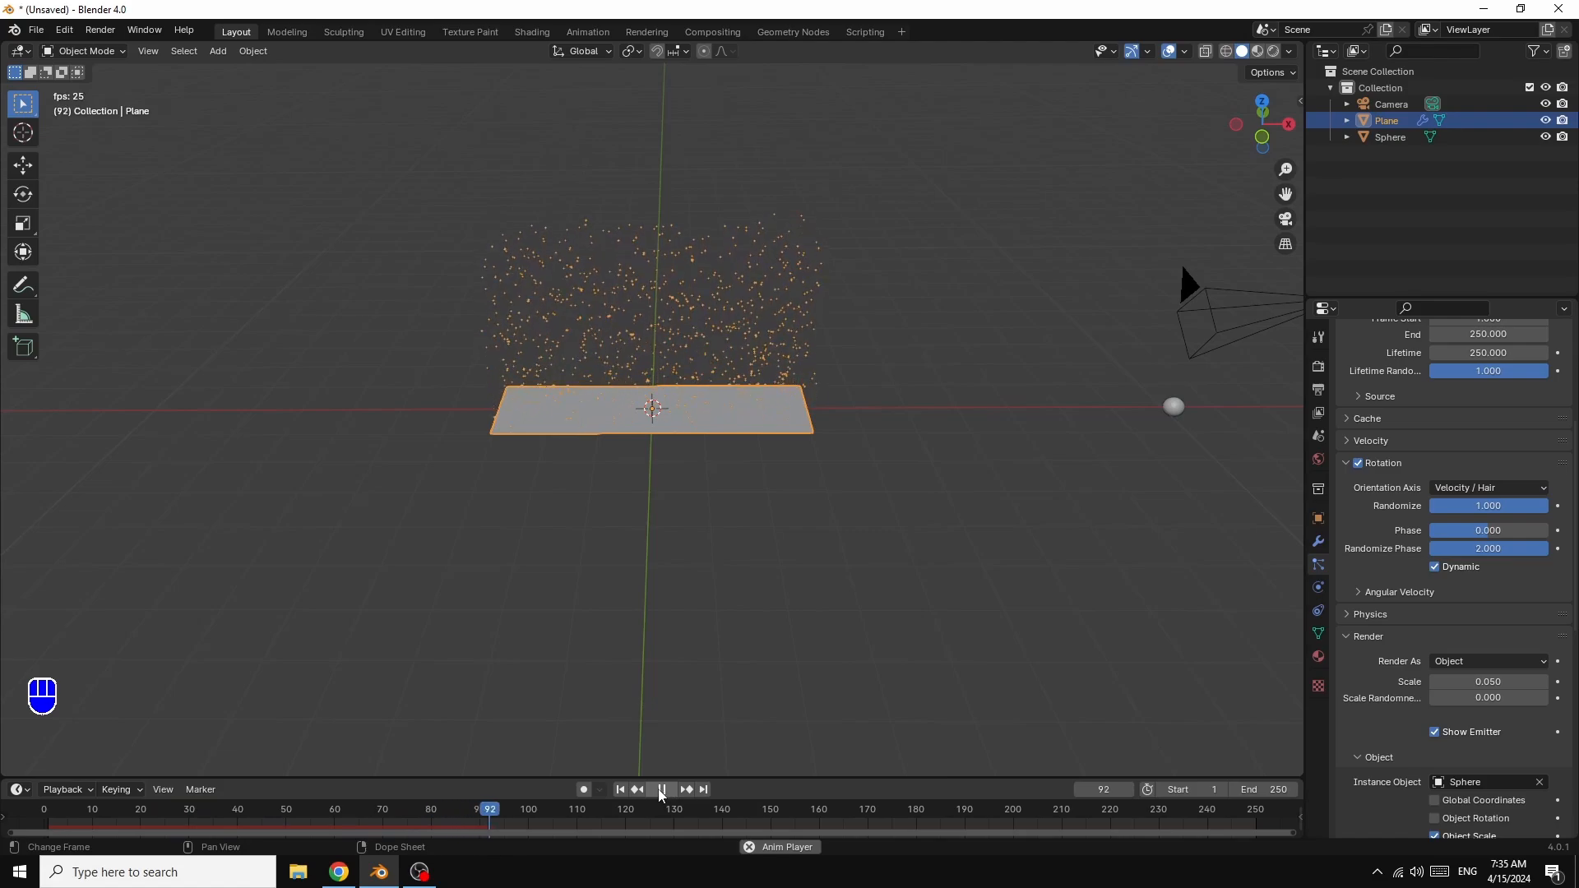
click(662, 789)
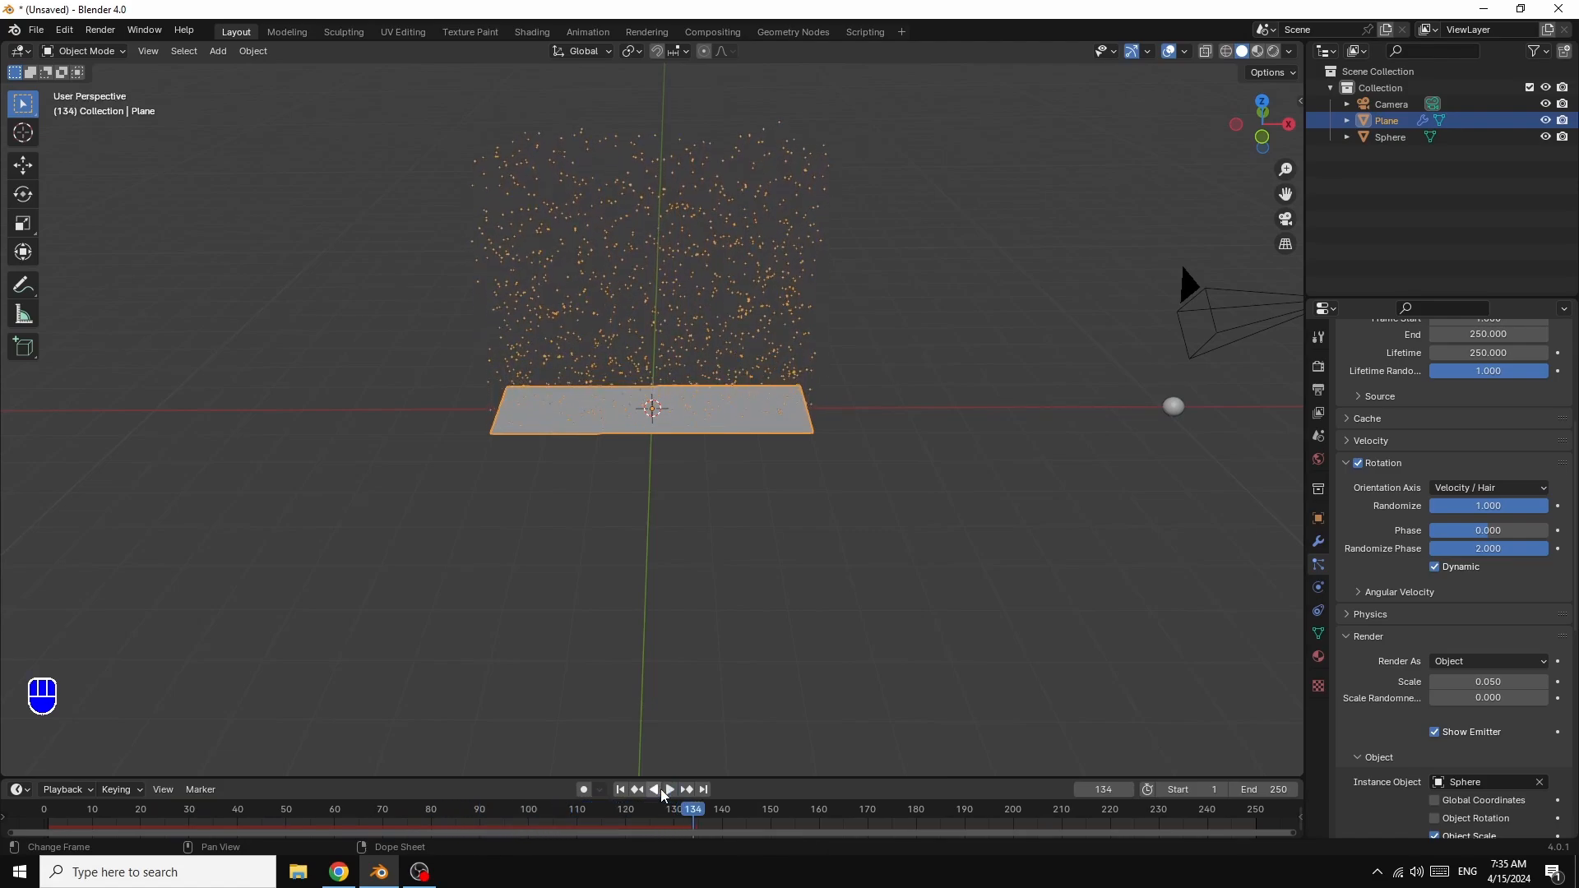
- Set the particles' render scale to 0.150 and scale randomness to 1, and preview the size variation in playback
scroll(1406, 581, up, 3)
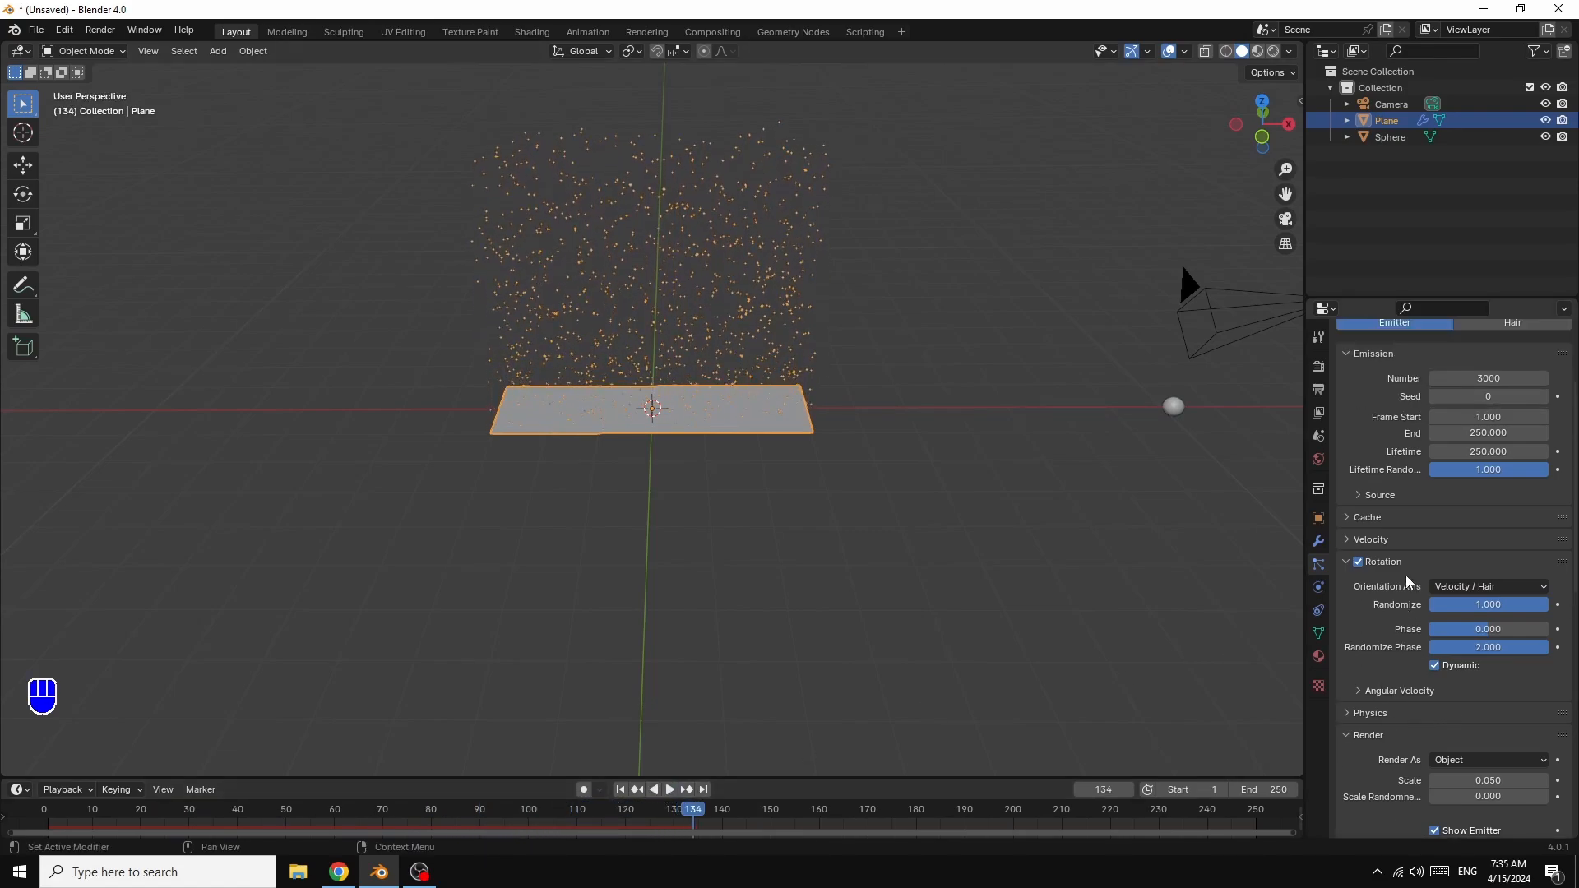
scroll(1411, 603, up, 3)
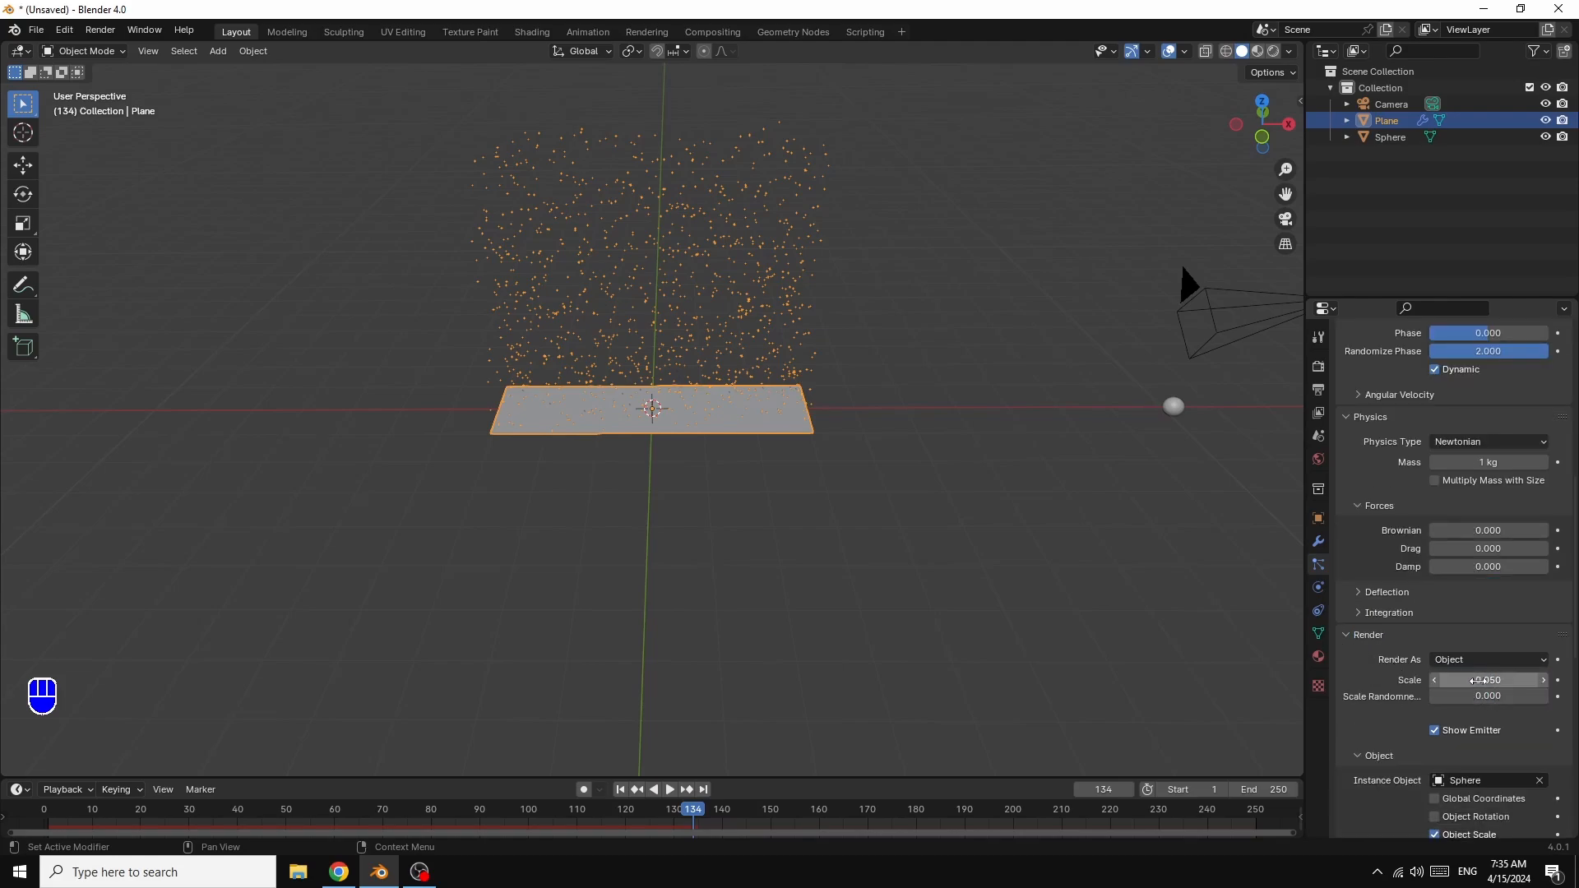
drag(1480, 680, 1542, 680)
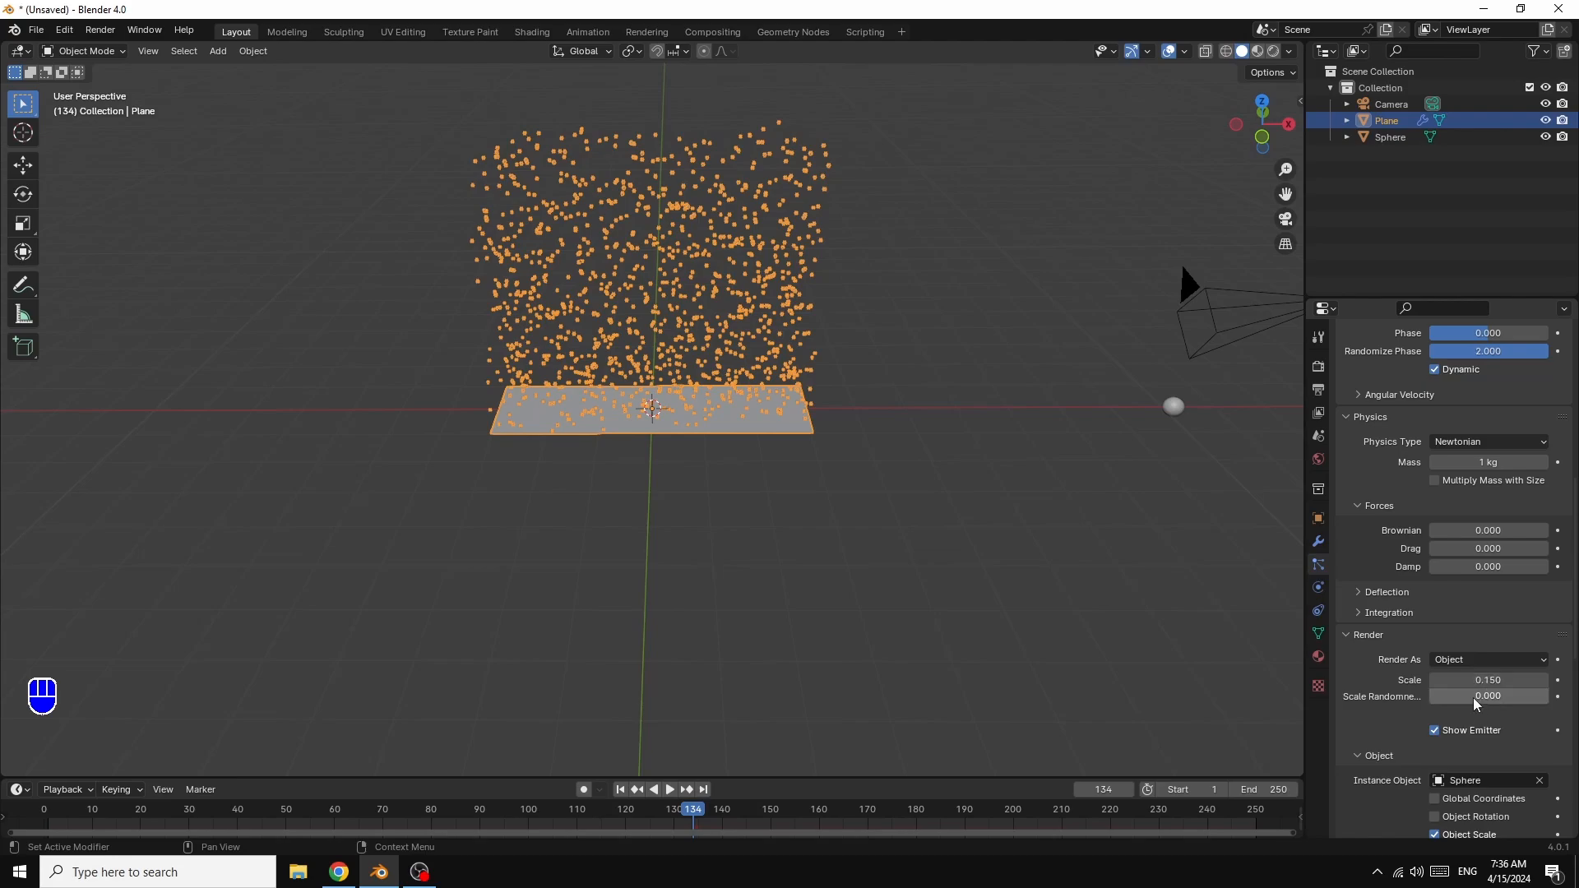
drag(1472, 697, 1549, 698)
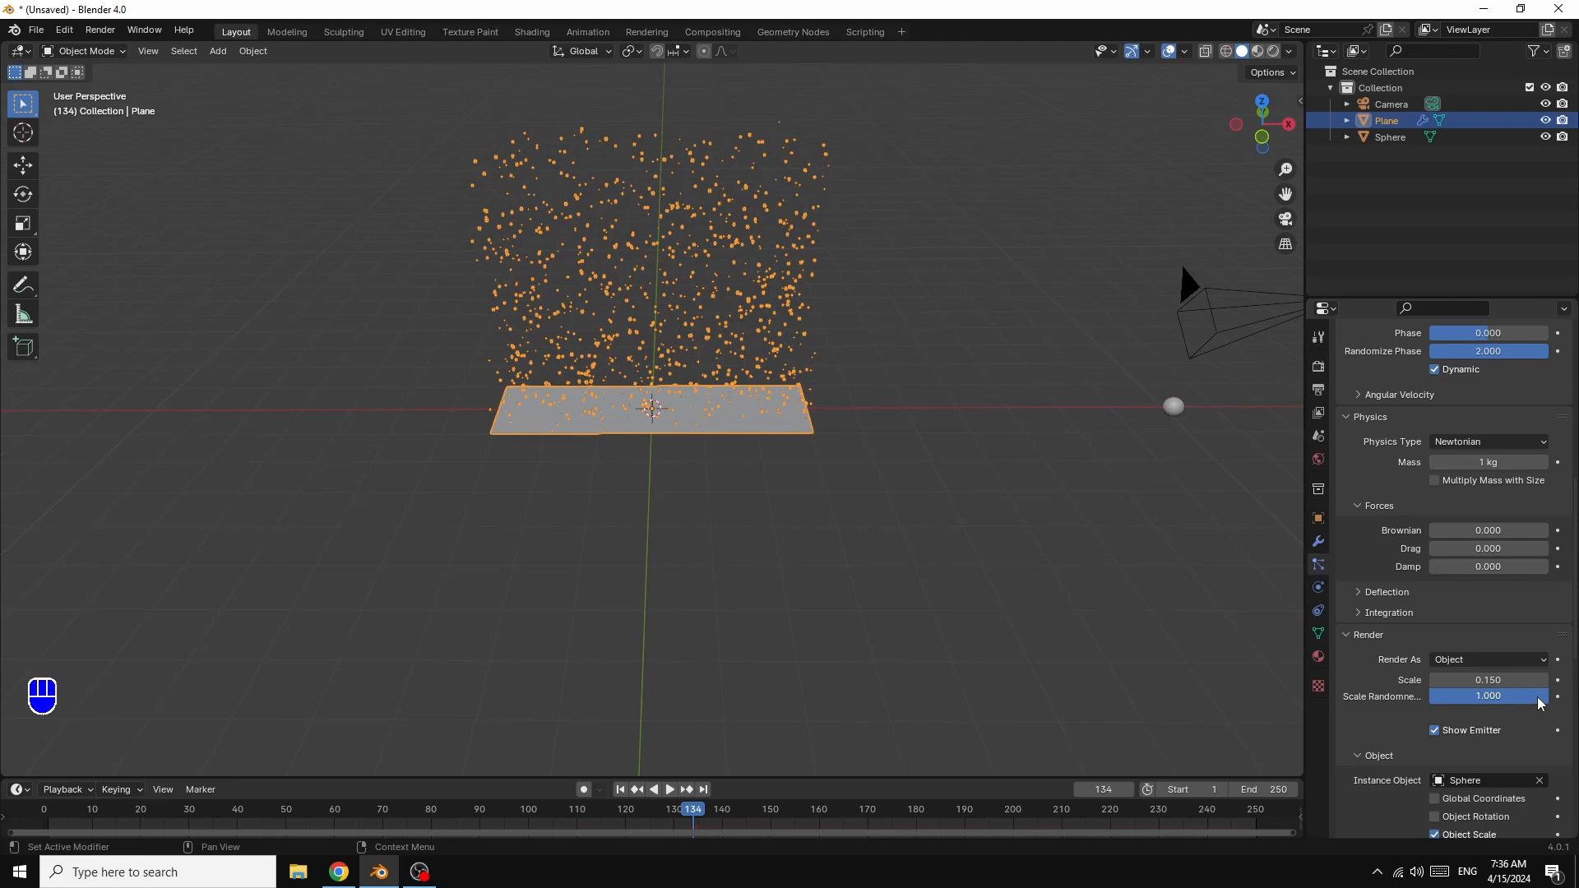
click(669, 790)
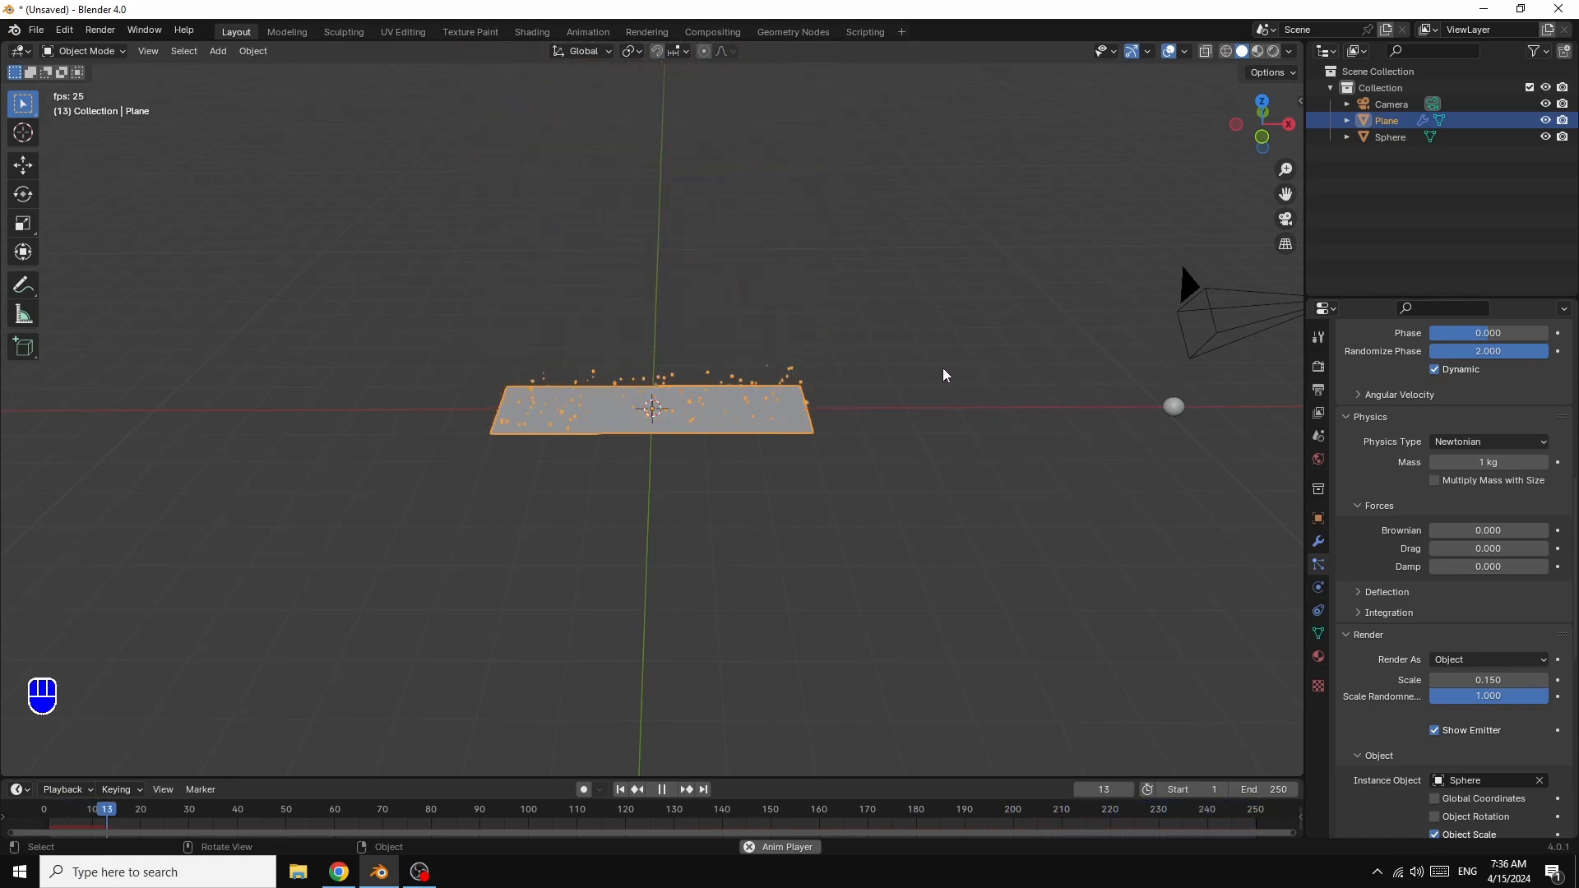
click(661, 789)
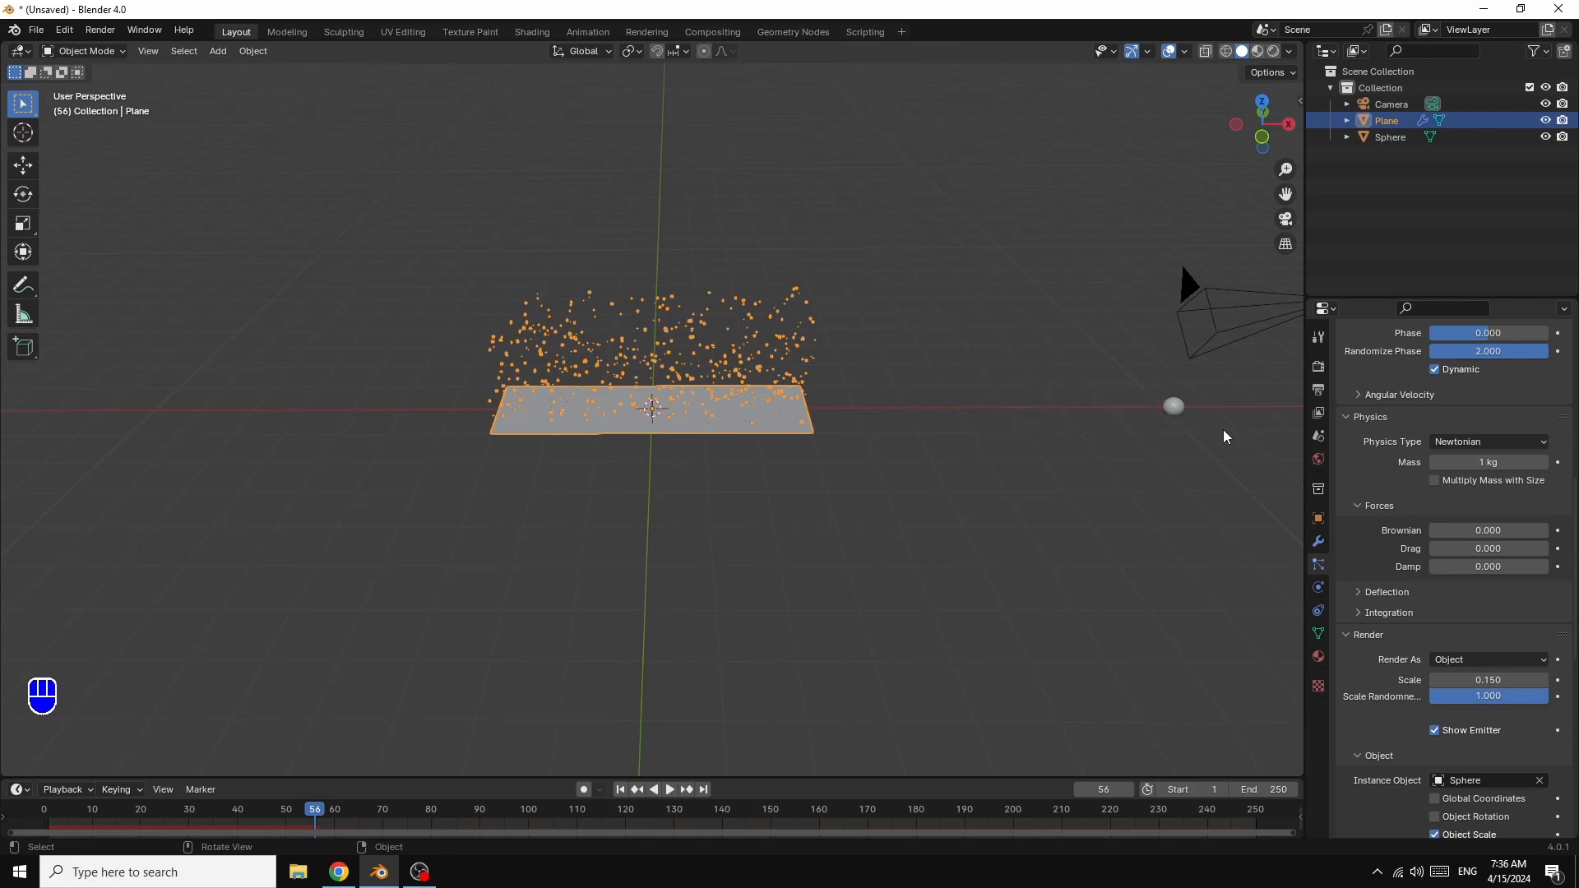
- Add a Diamond mesh with 8 segments, girdle radius 0.76, table radius 0.57, crown height 0.41 and pavilion height 0.92
click(209, 51)
mouse_move(271, 70)
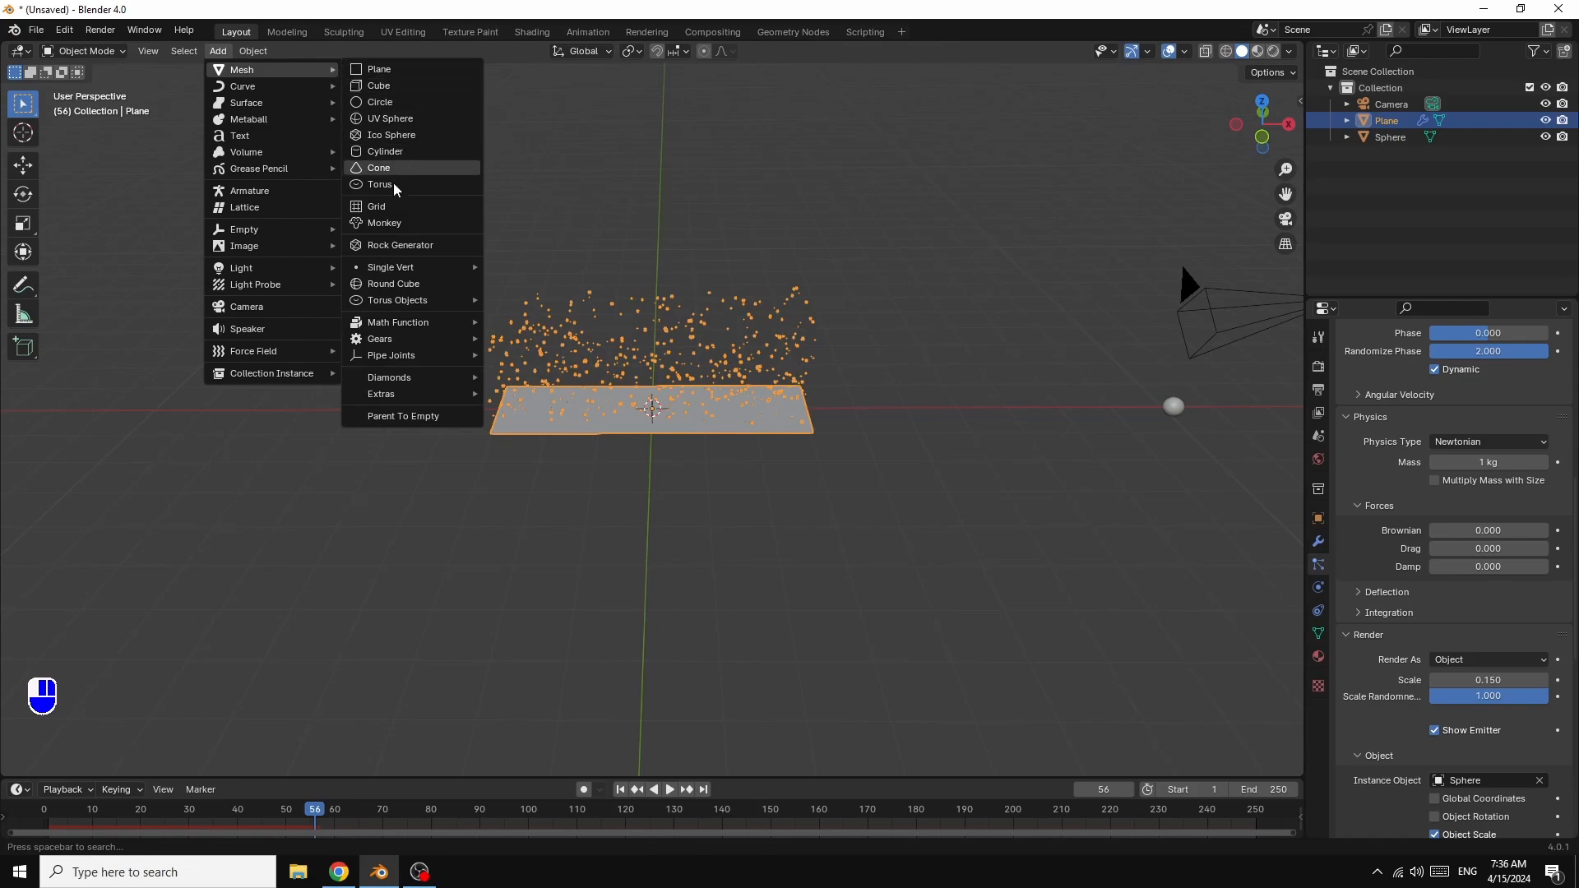
mouse_move(387, 380)
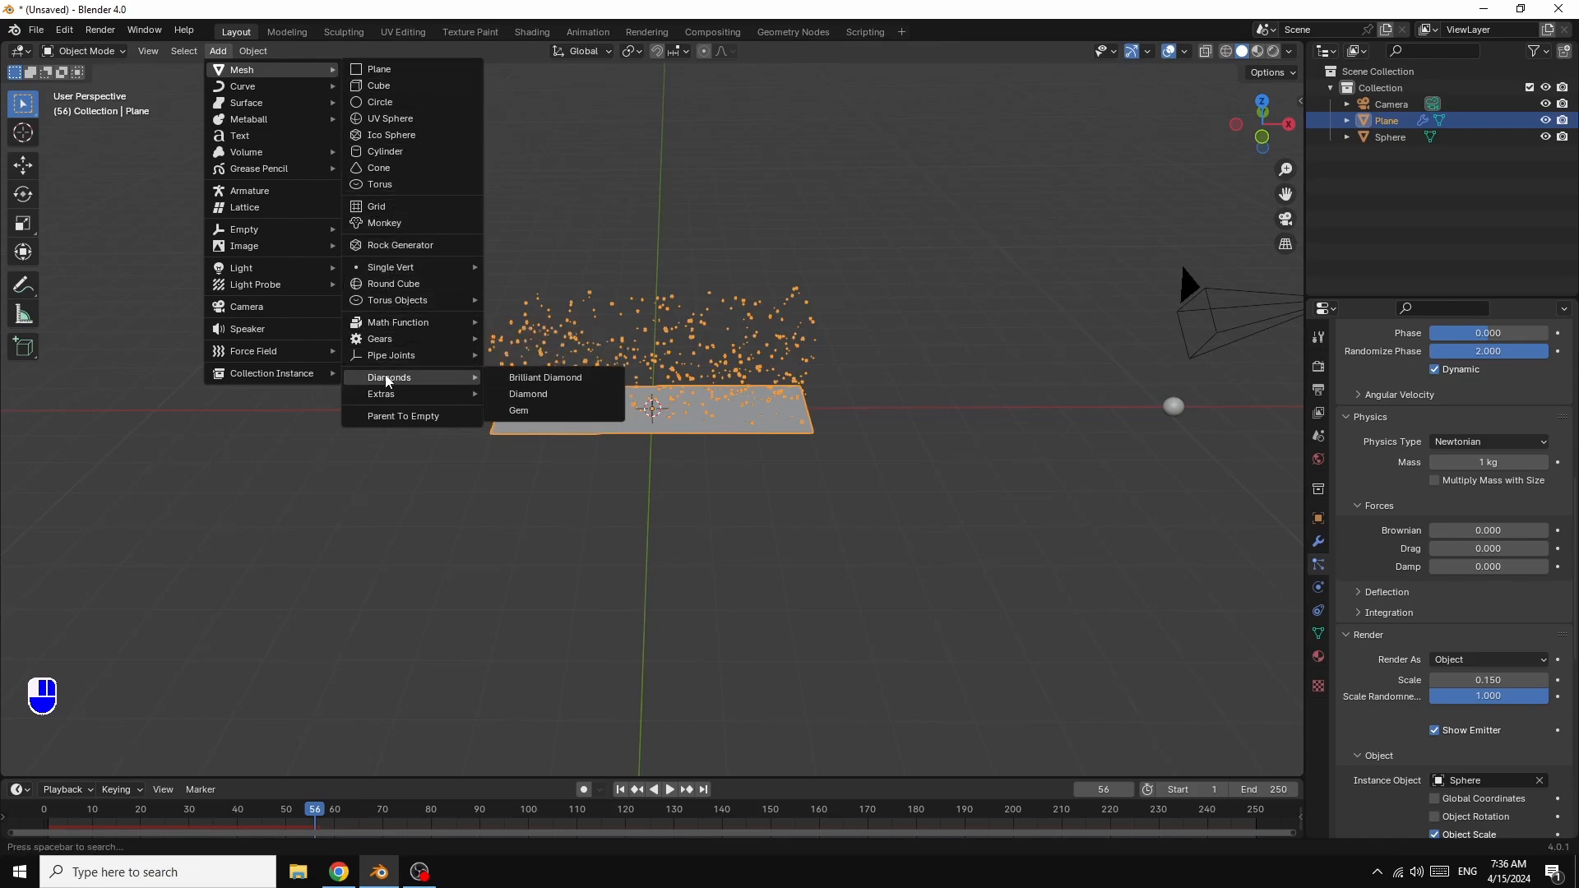
click(543, 400)
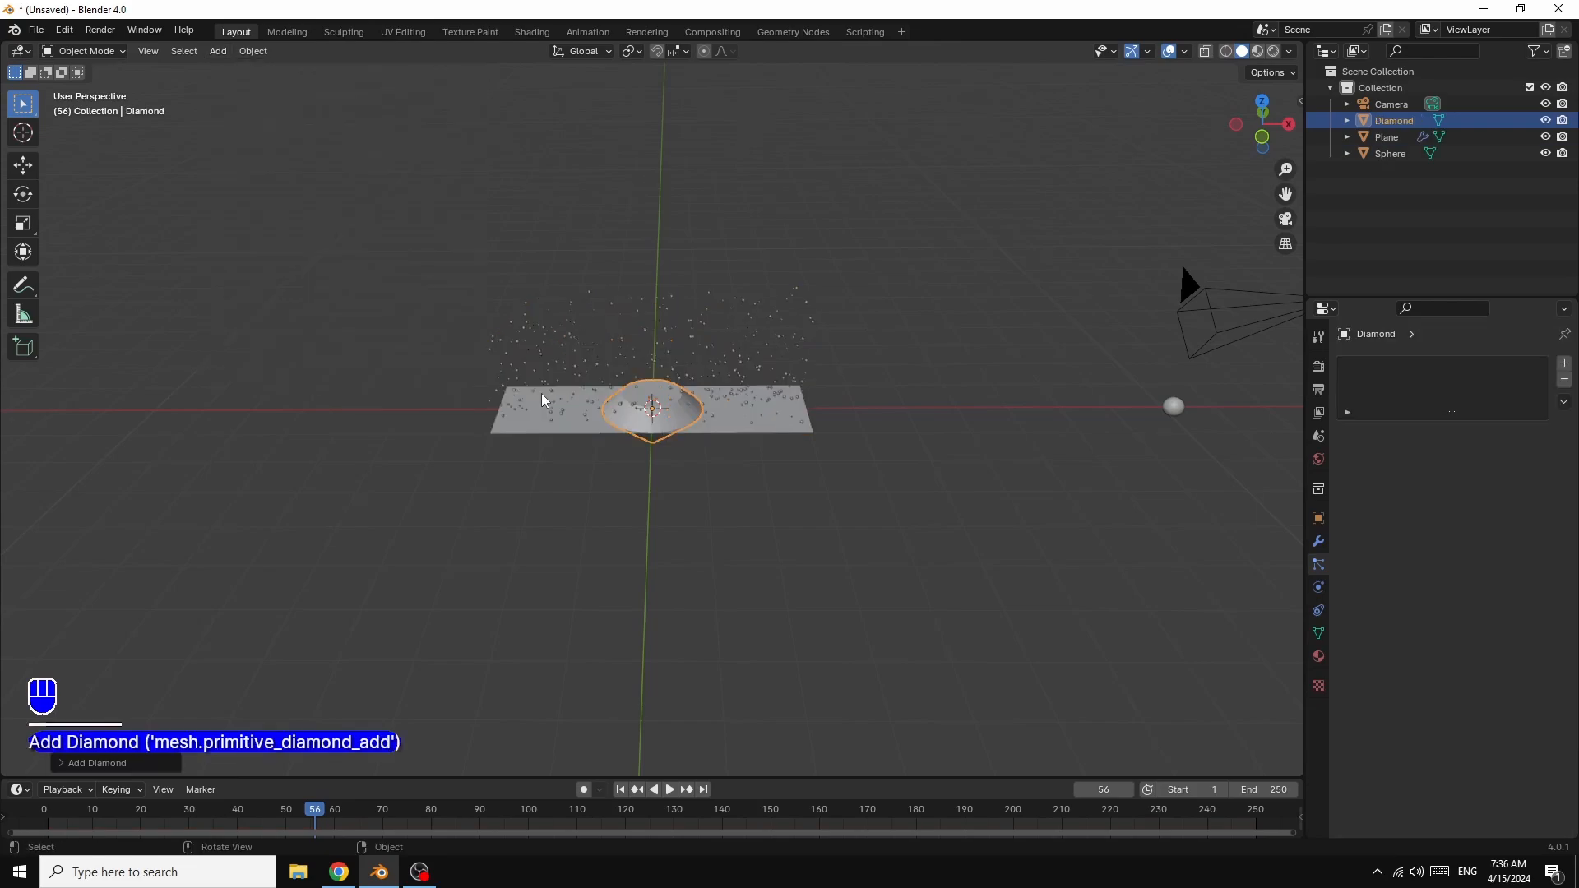
click(110, 762)
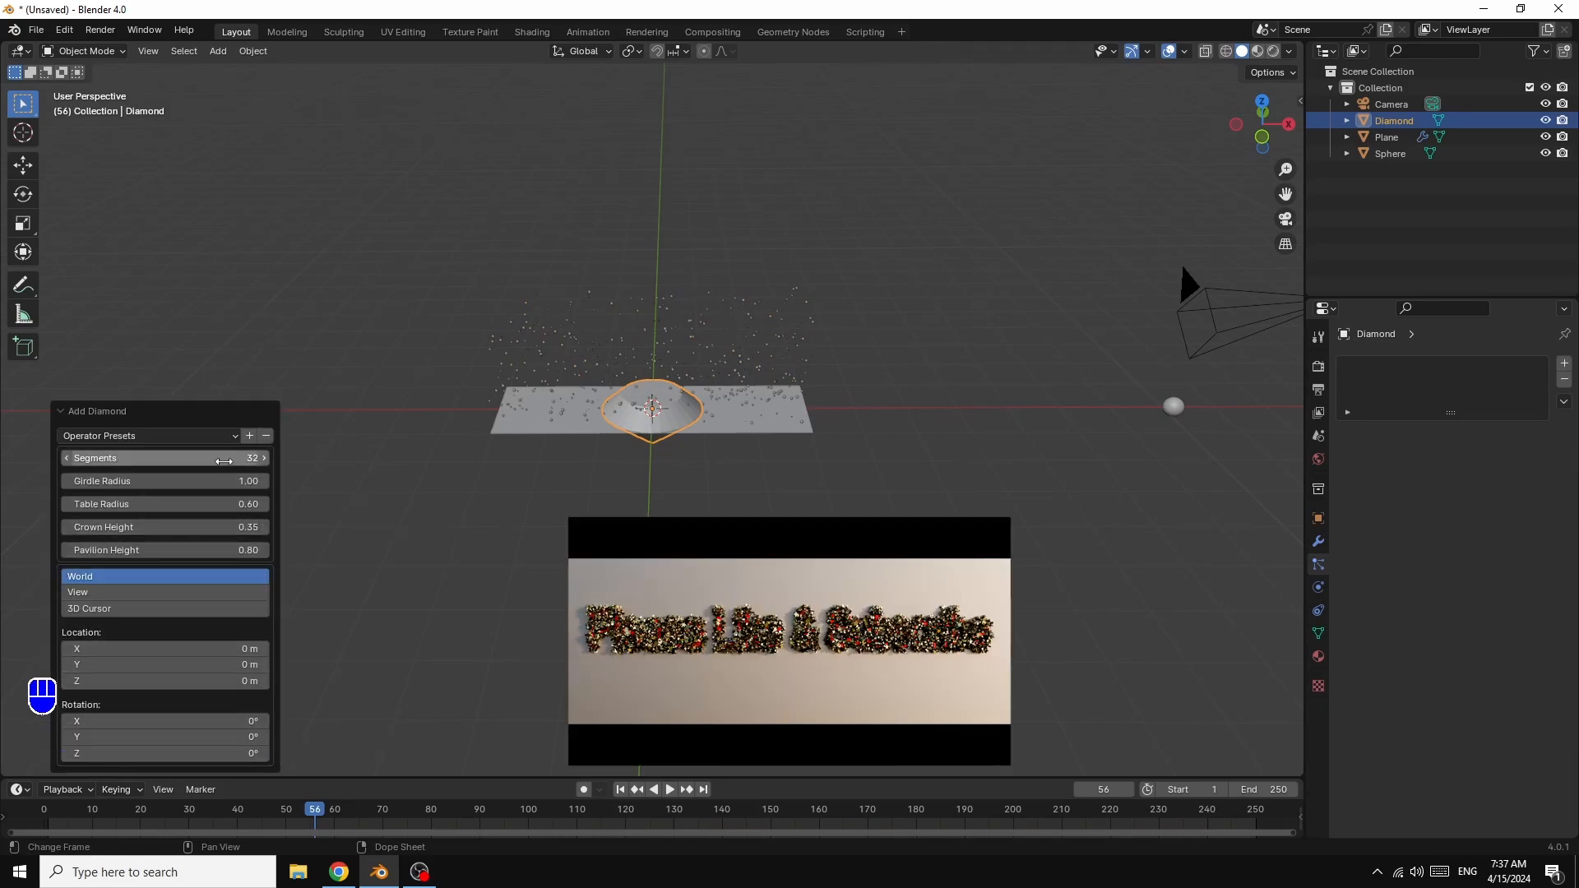
drag(244, 459, 252, 553)
drag(241, 459, 248, 459)
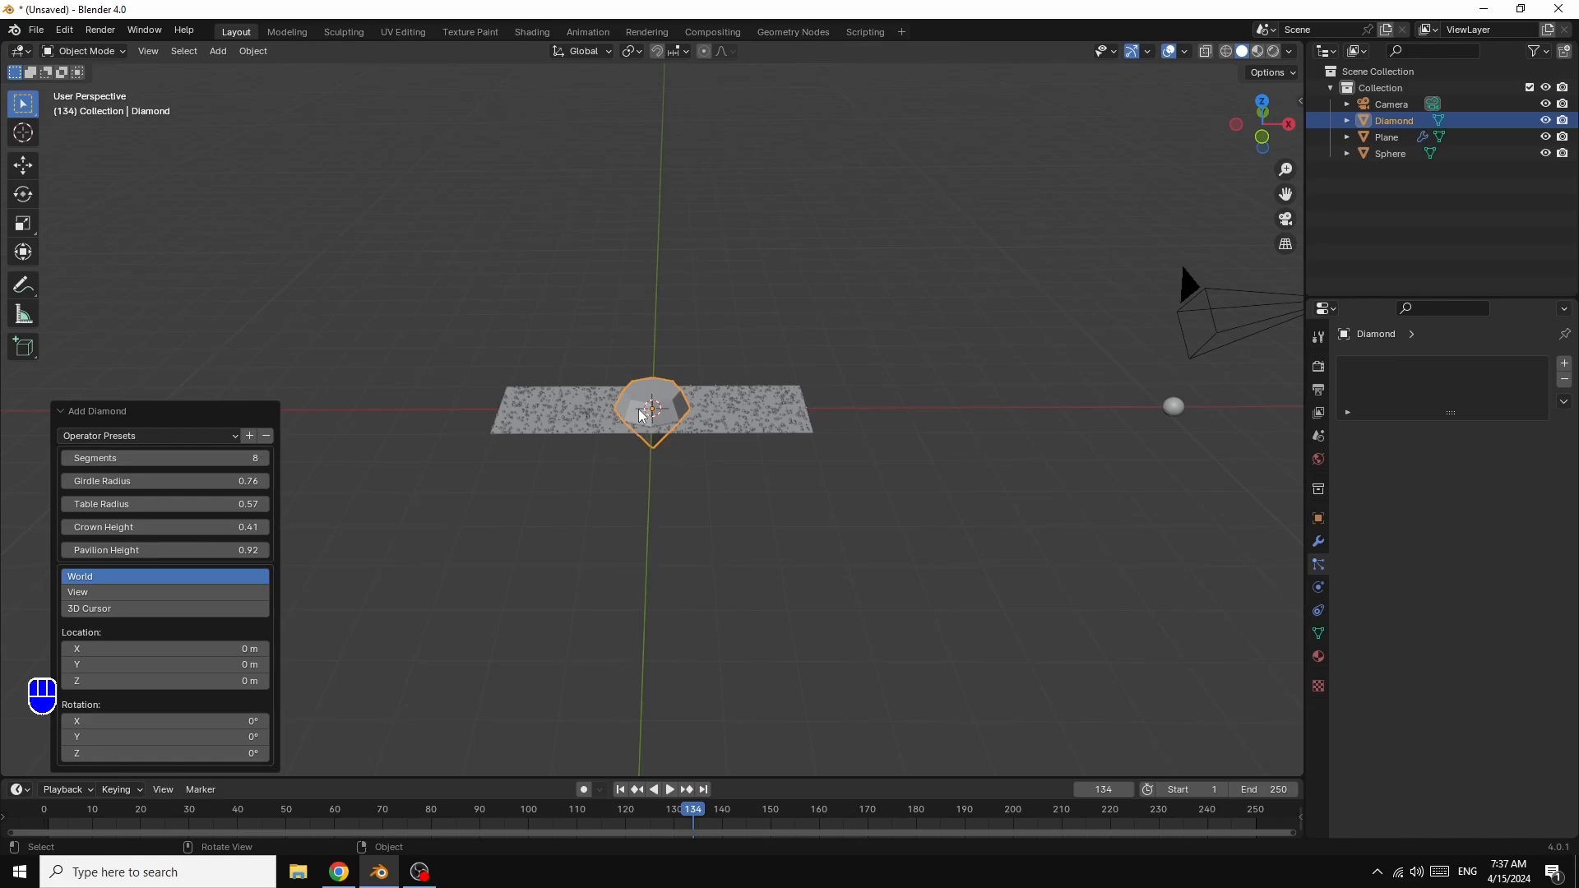
- Scale the diamond by about 0.66, move it about 8.67 m along X beside the sphere, and shrink it again by about 0.5
key(s)
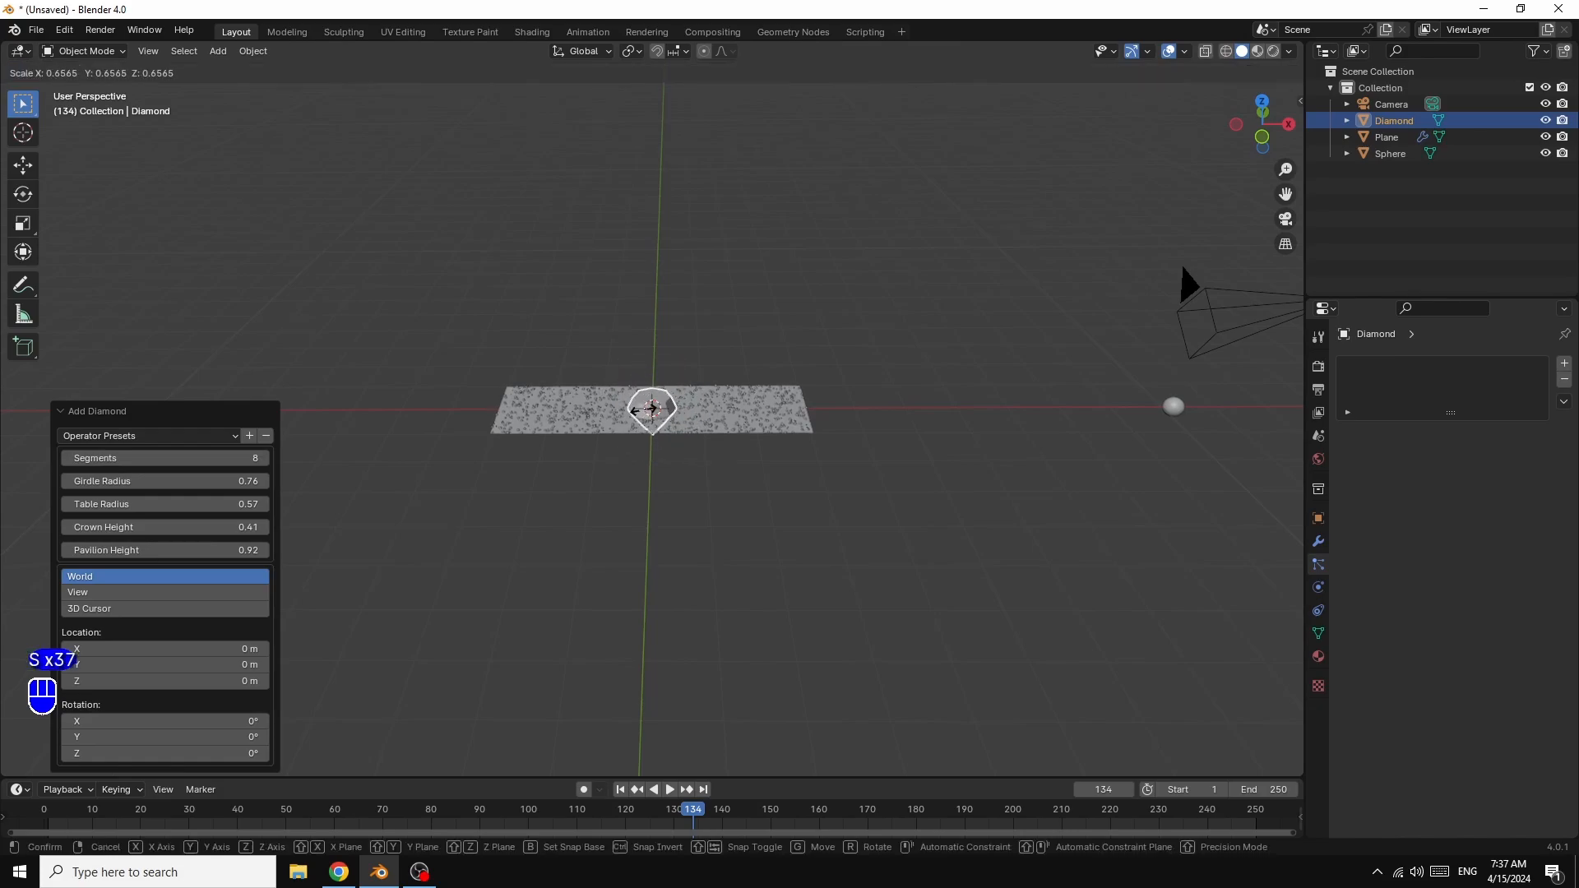
click(650, 418)
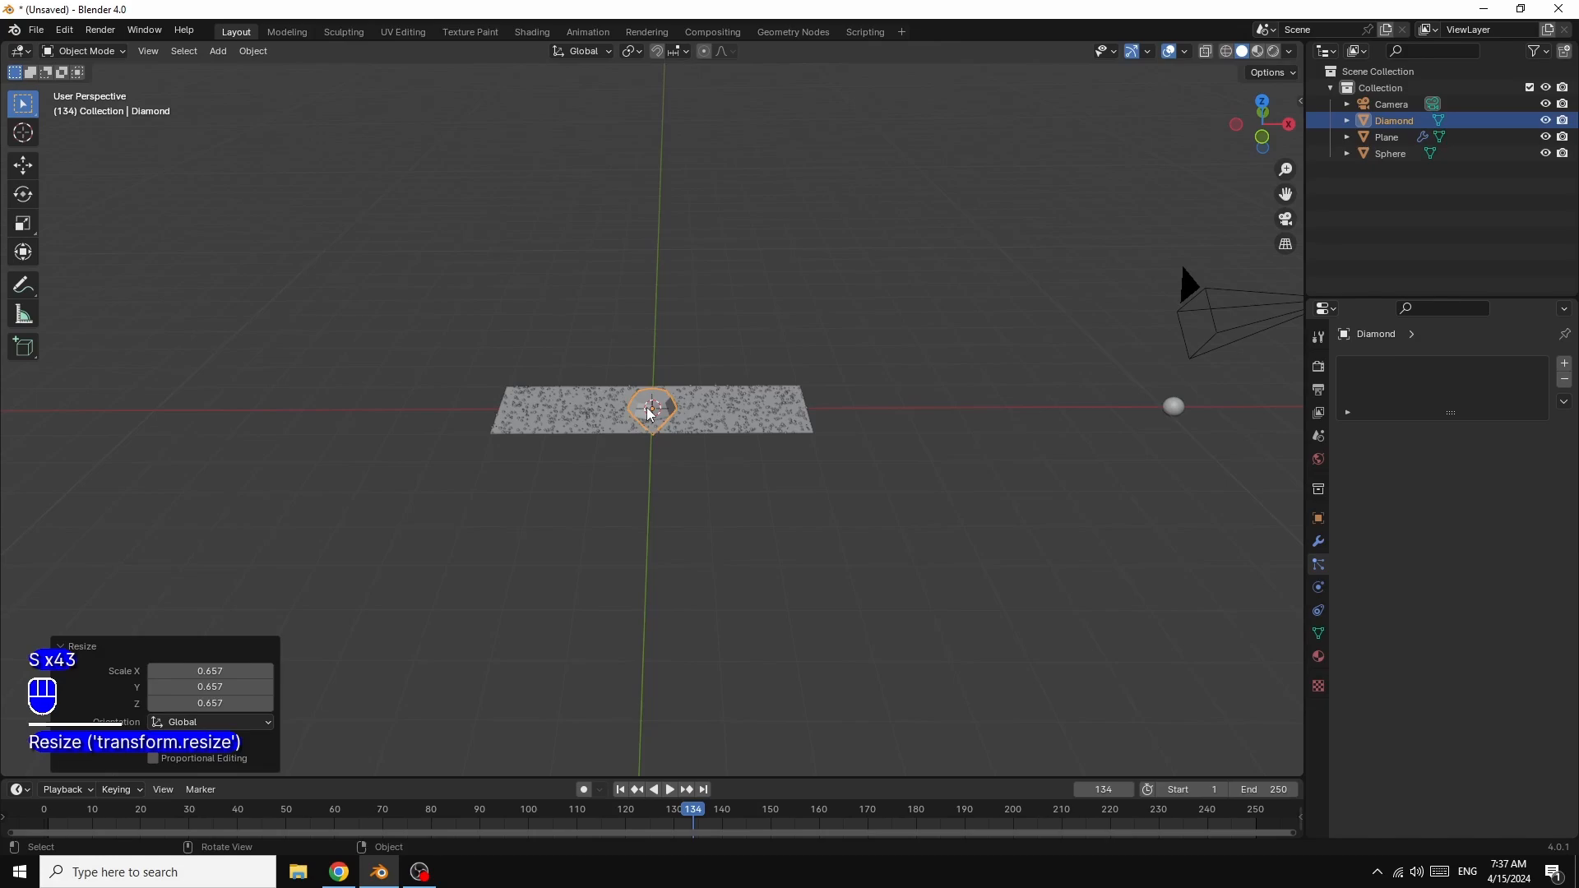
key(g)
key(x)
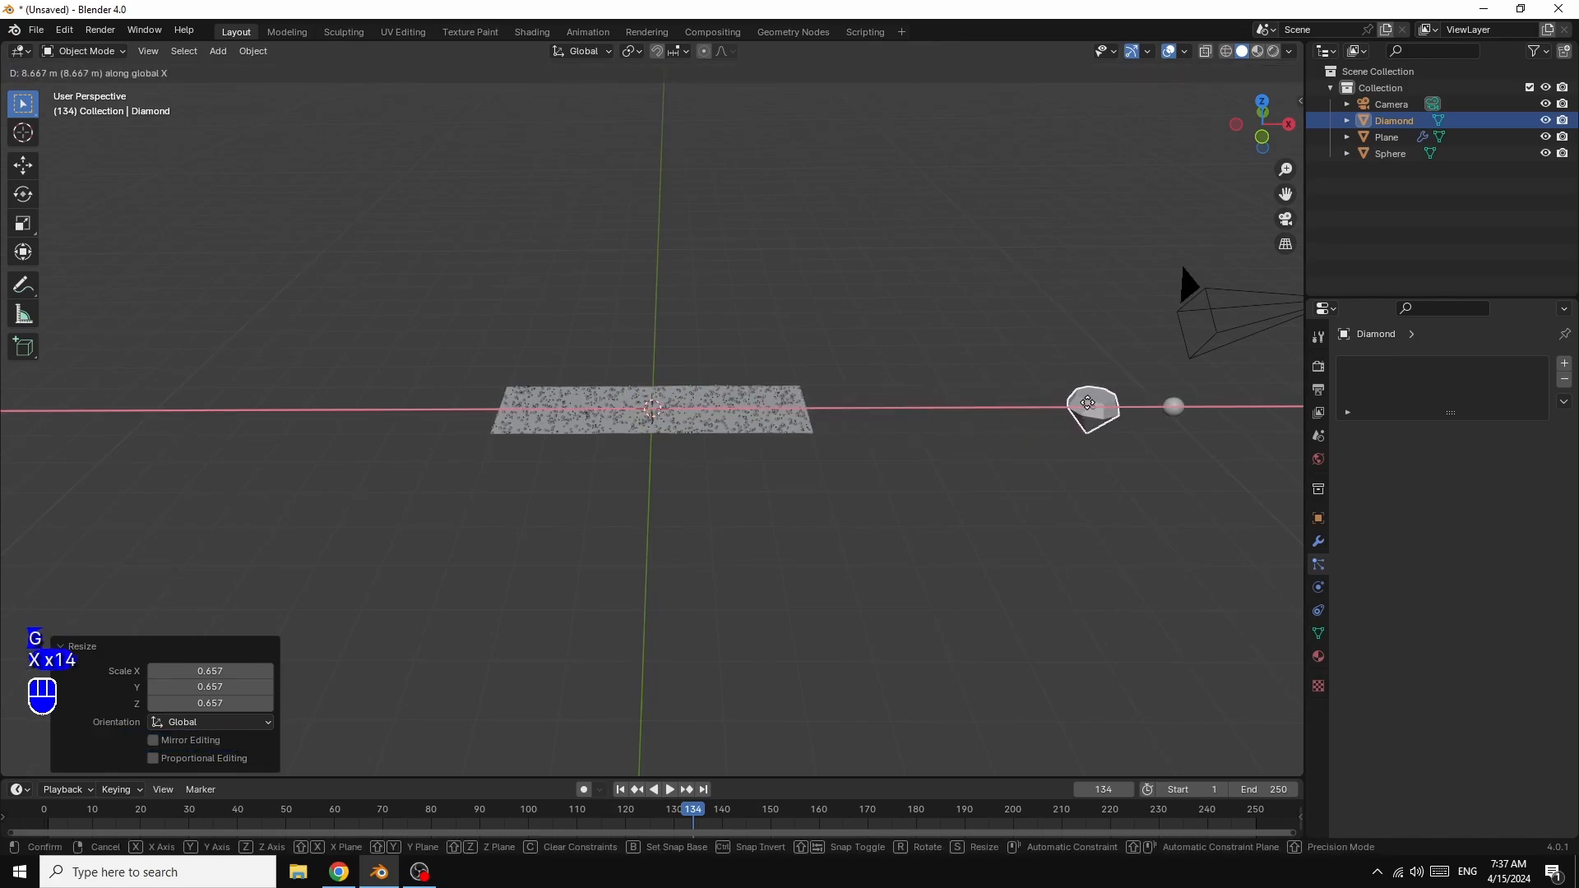
click(1087, 403)
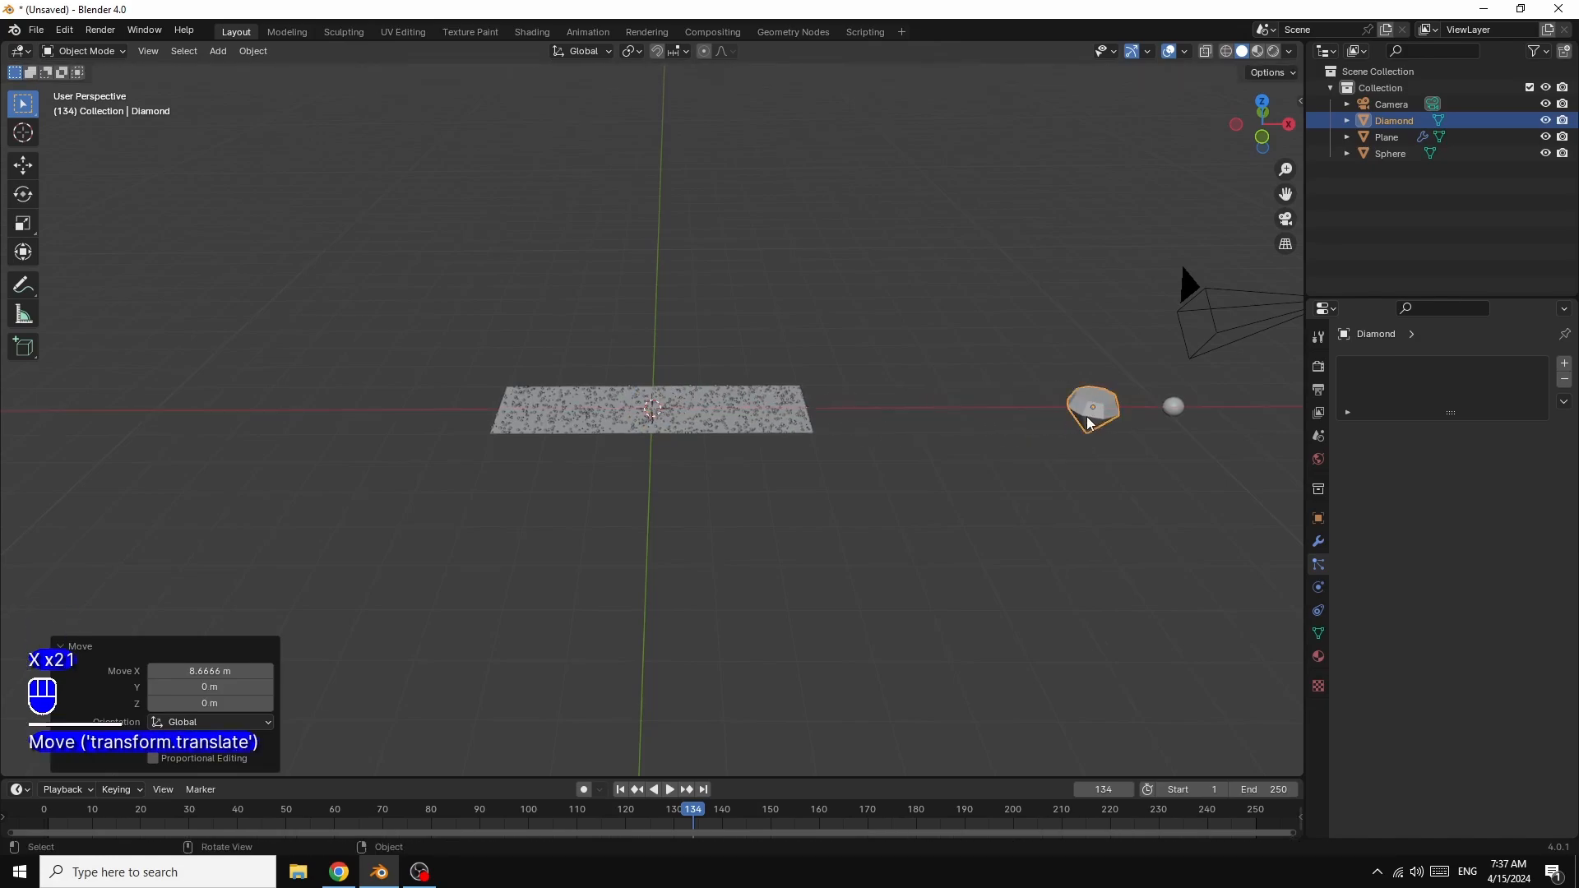
key(s)
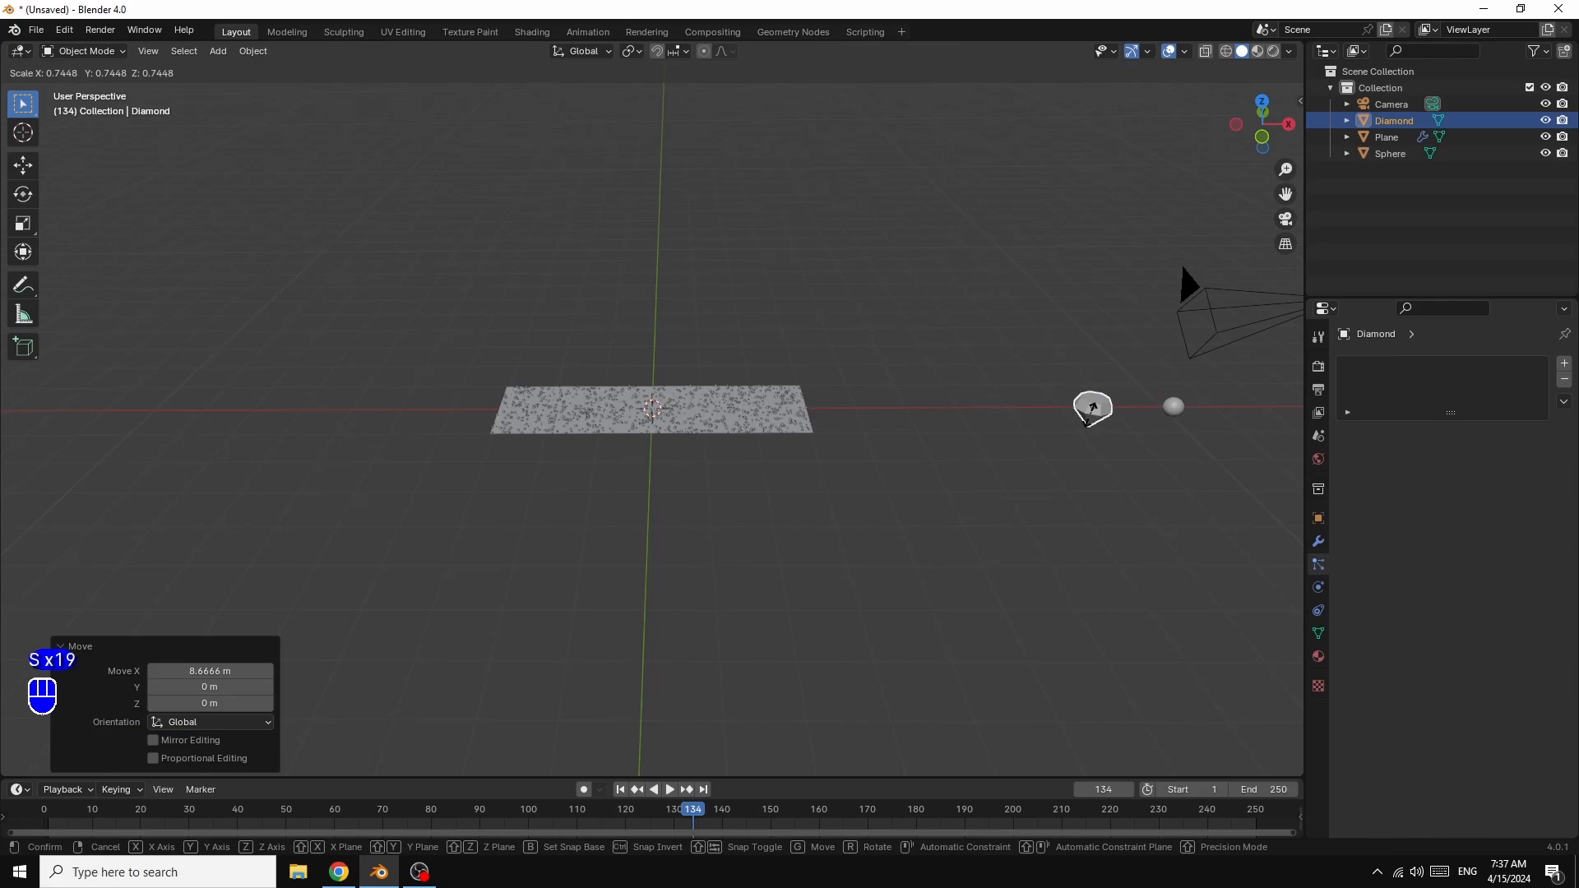
click(1034, 442)
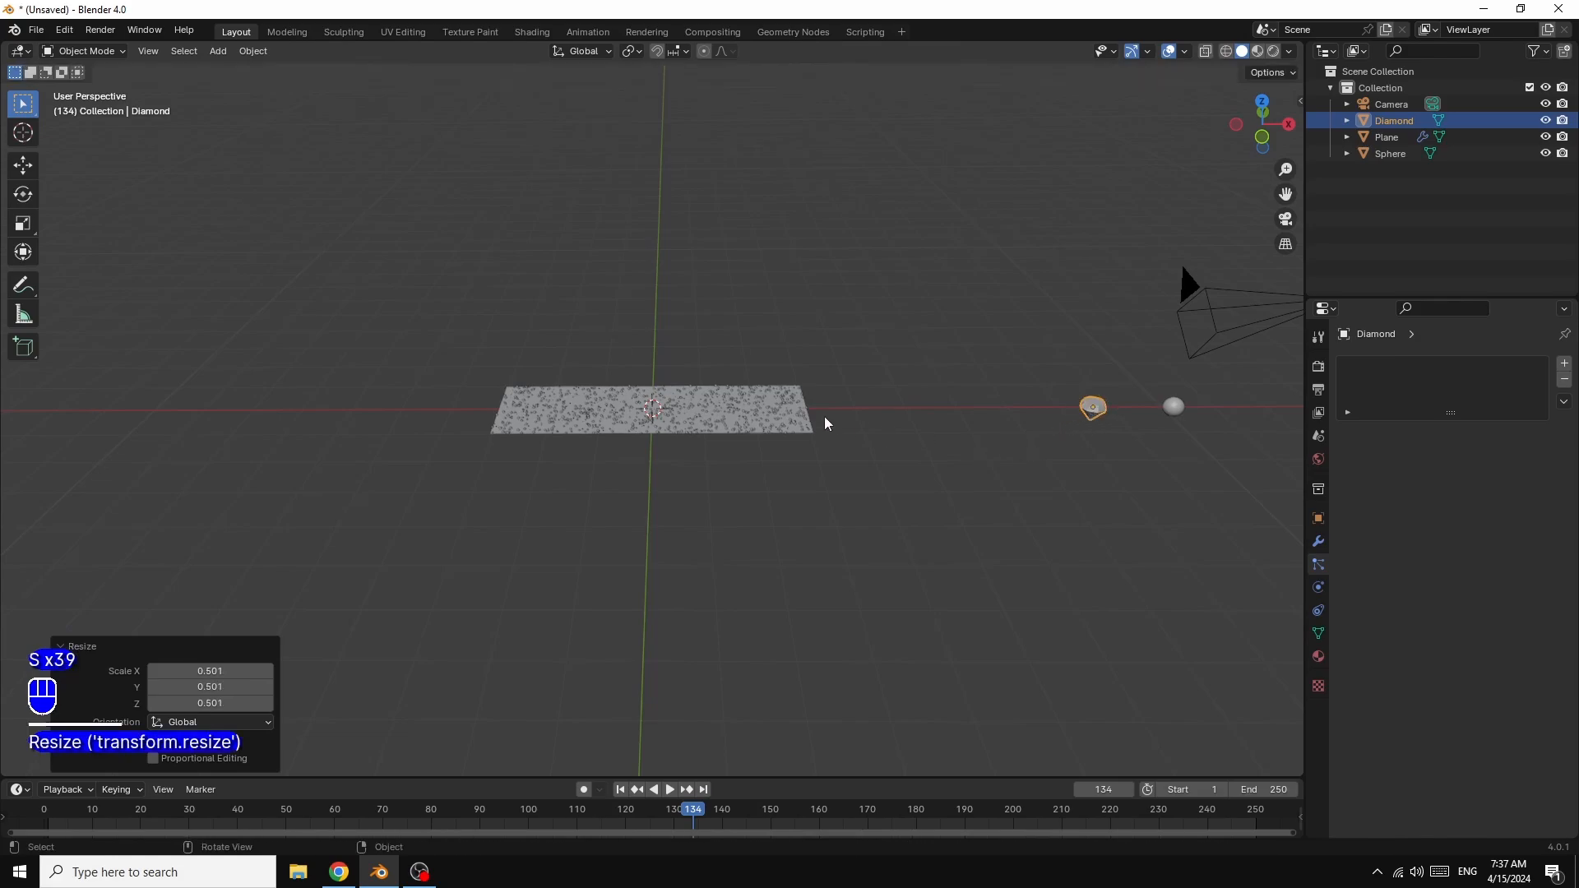
- Add a five-point Simple Star mesh with outer radius 1.66, inner radius 0.44 and height 0.38
click(217, 48)
mouse_move(262, 73)
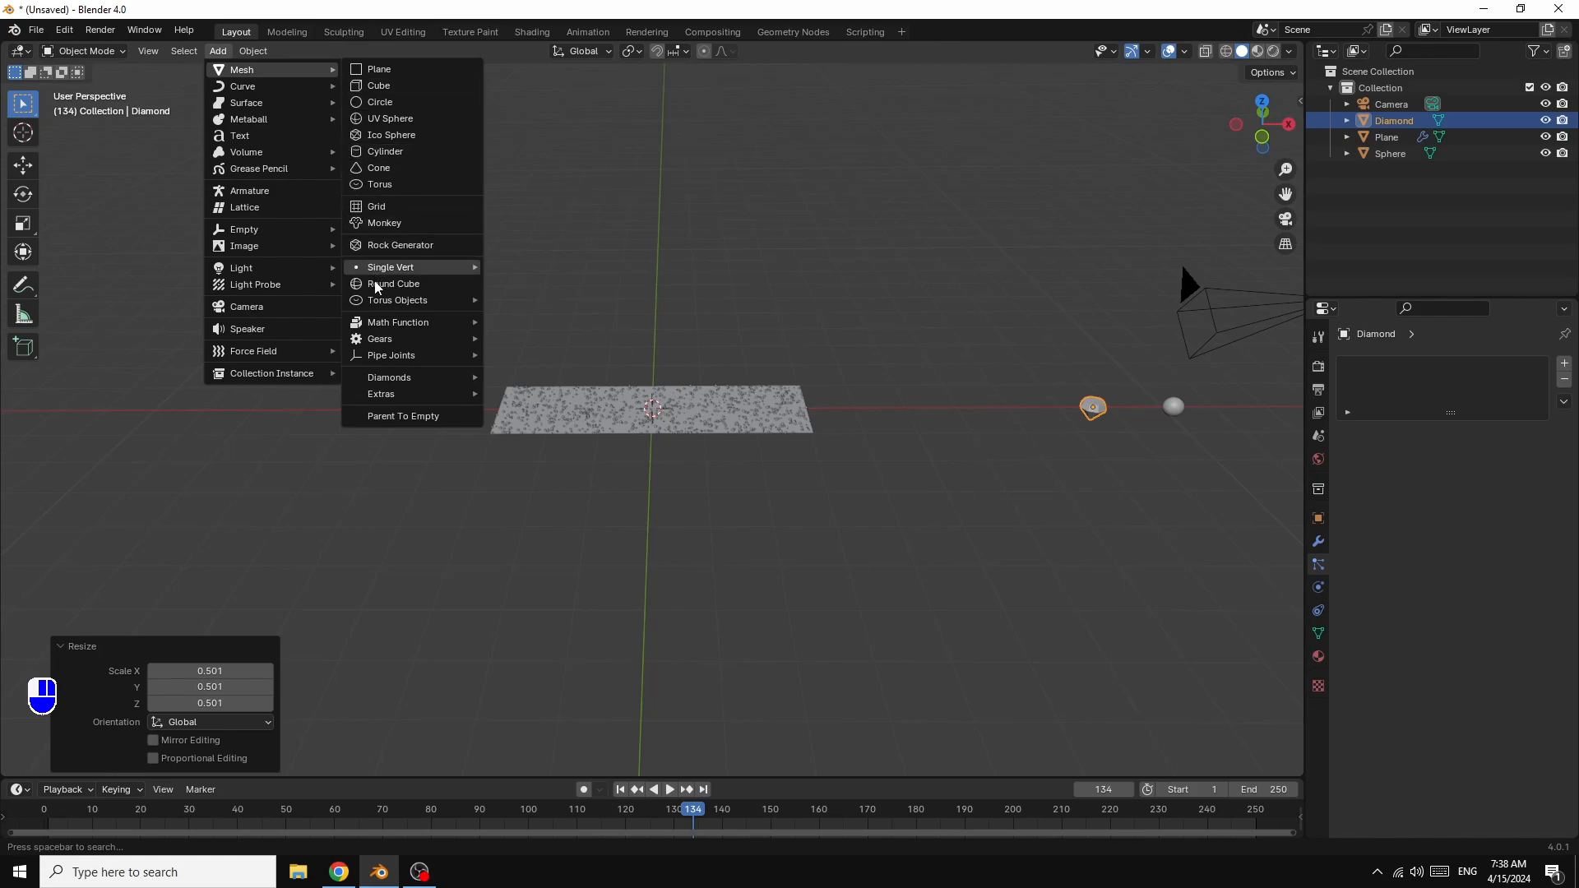
mouse_move(381, 394)
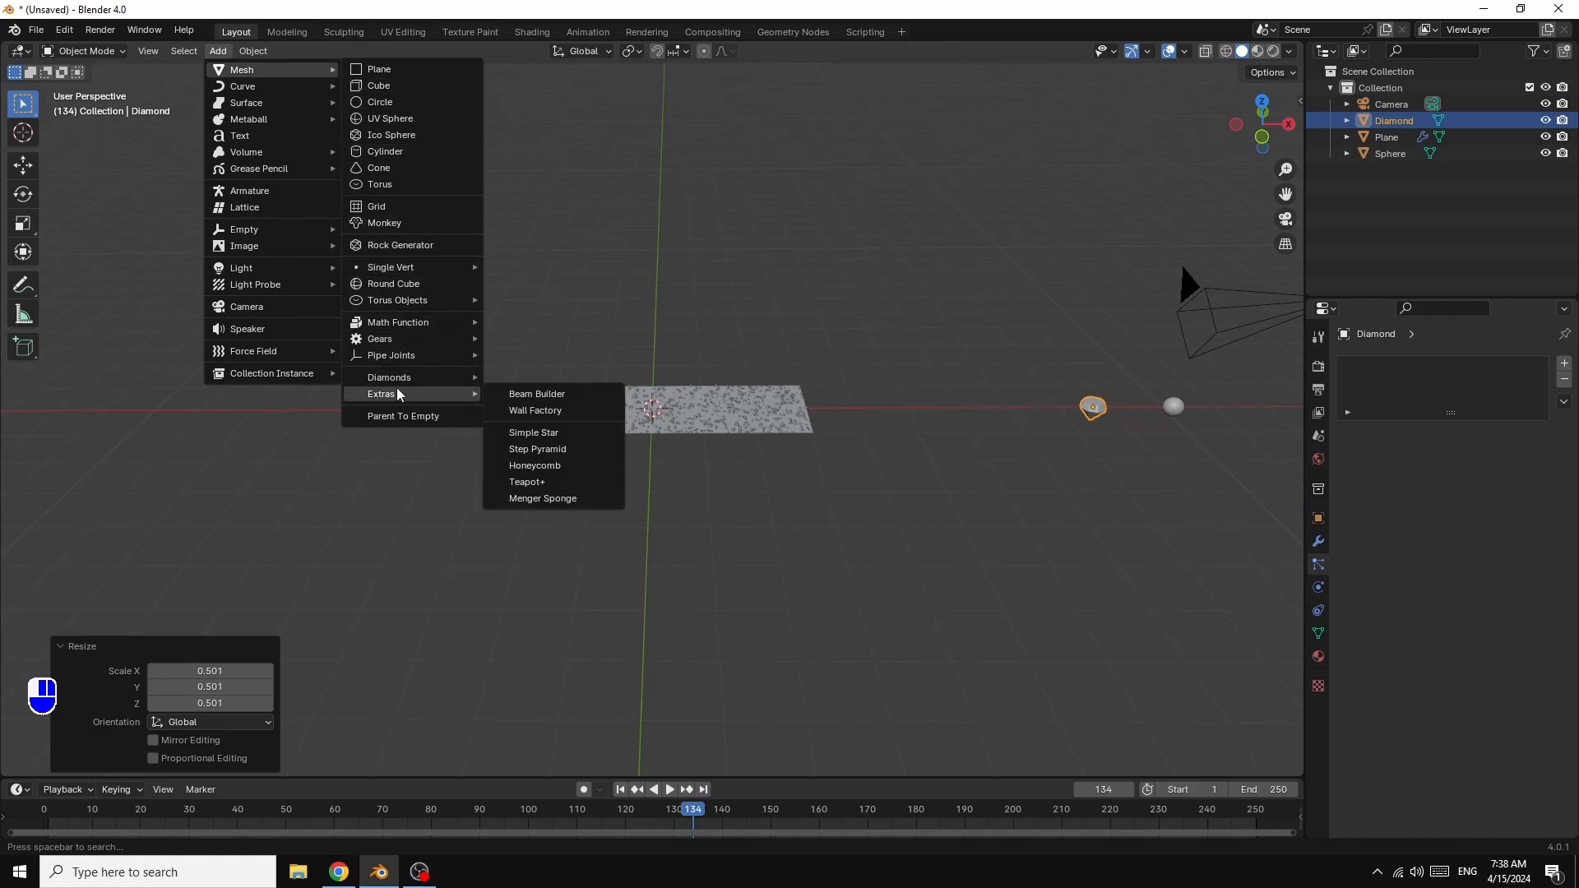
click(541, 434)
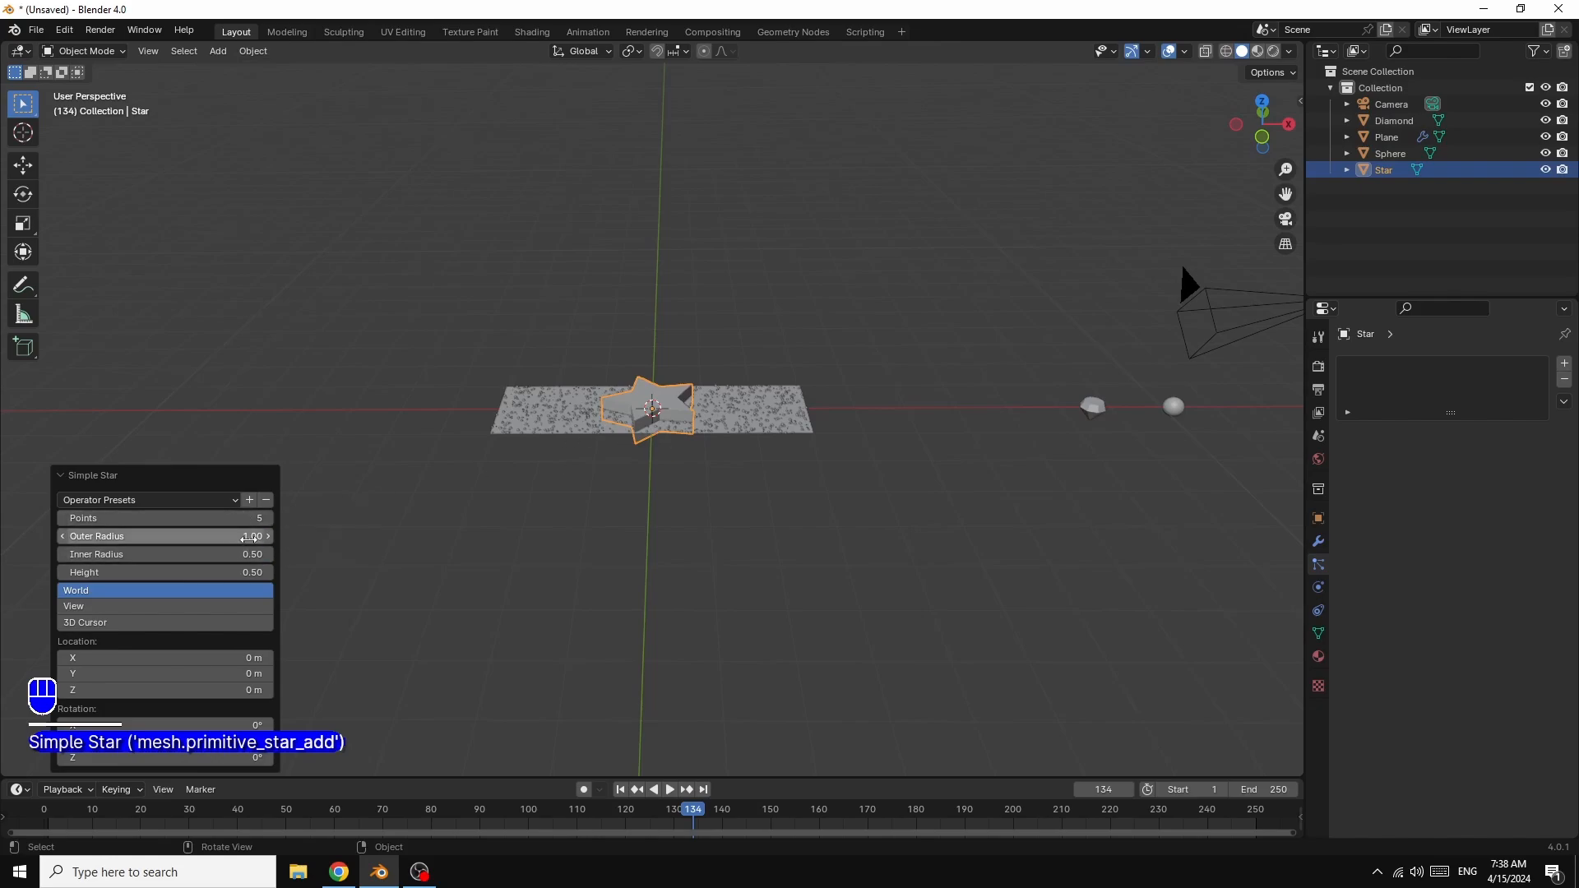
drag(164, 537, 234, 572)
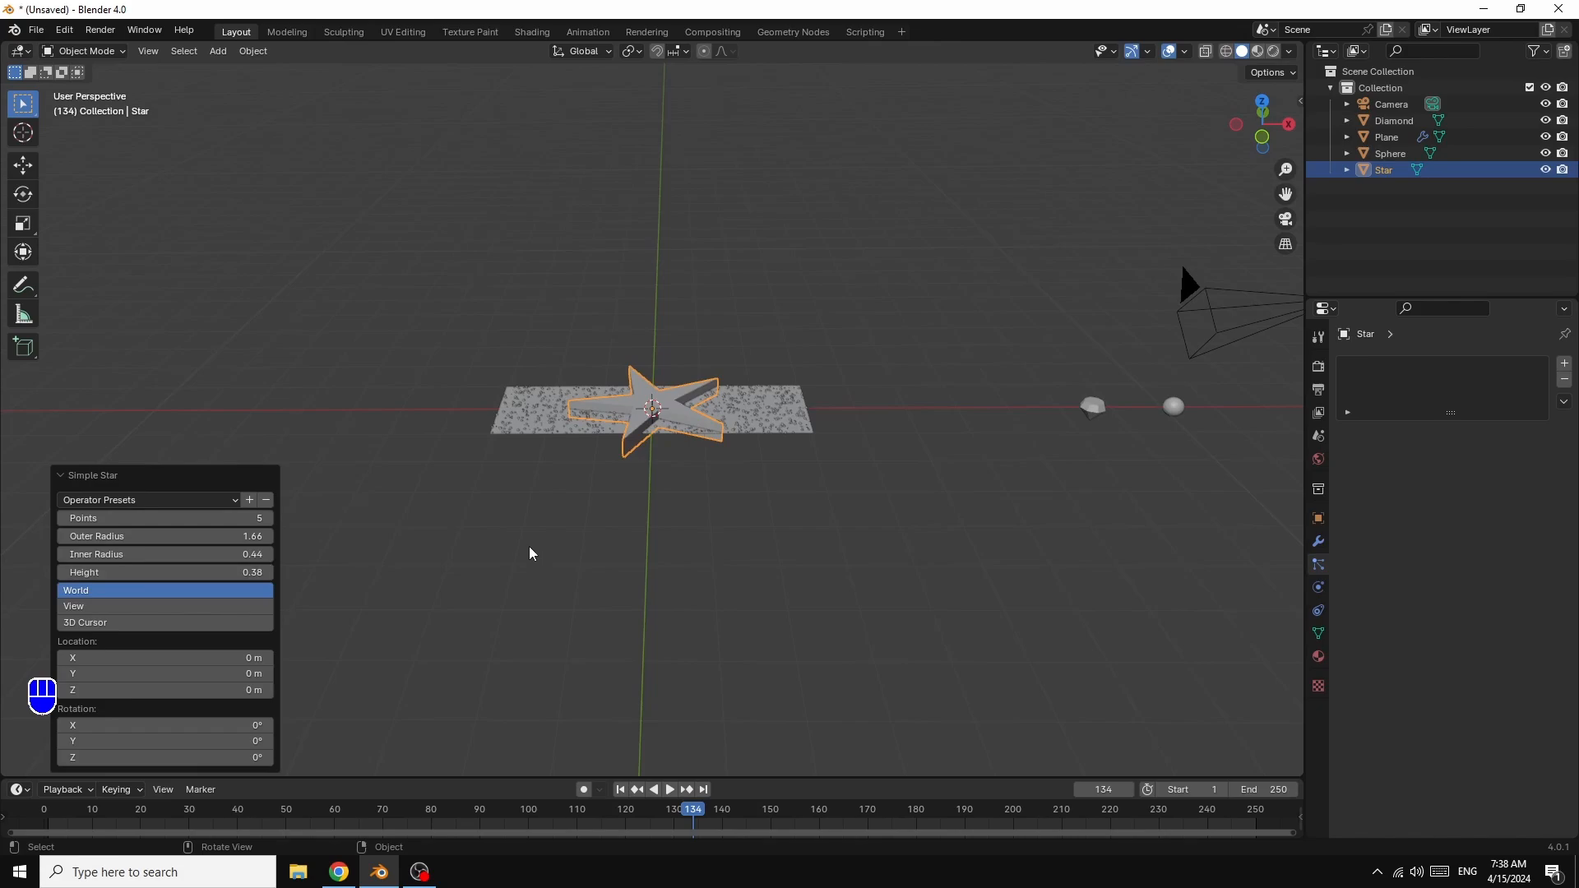
- Scale the star by about 0.36, move it about 7.09 m along X beside the diamond, and shrink it again by about 0.71
key(s)
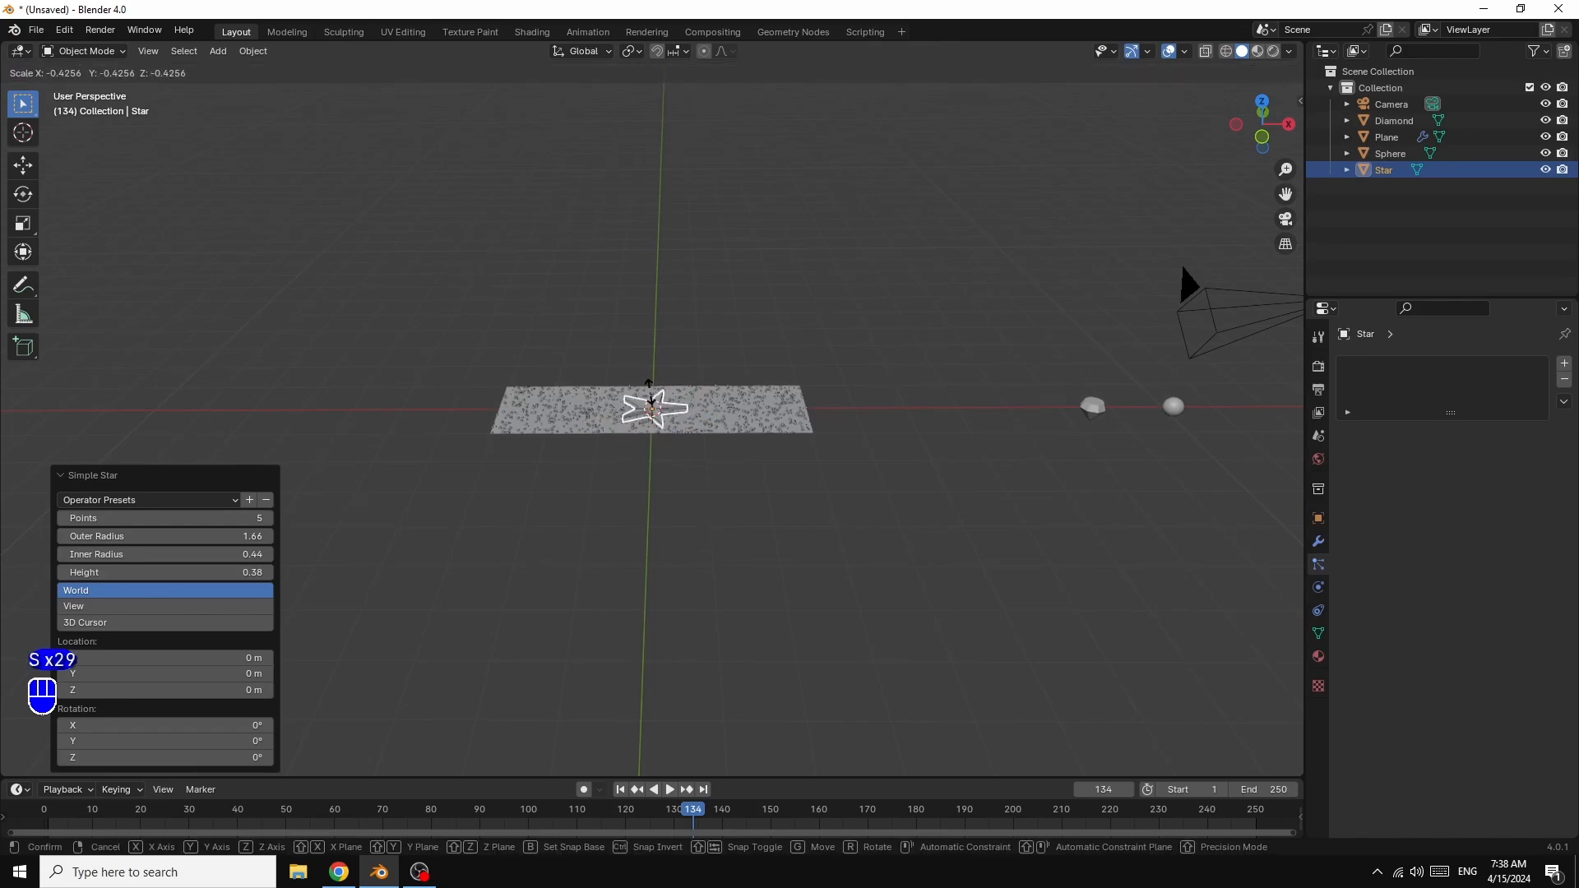
click(654, 387)
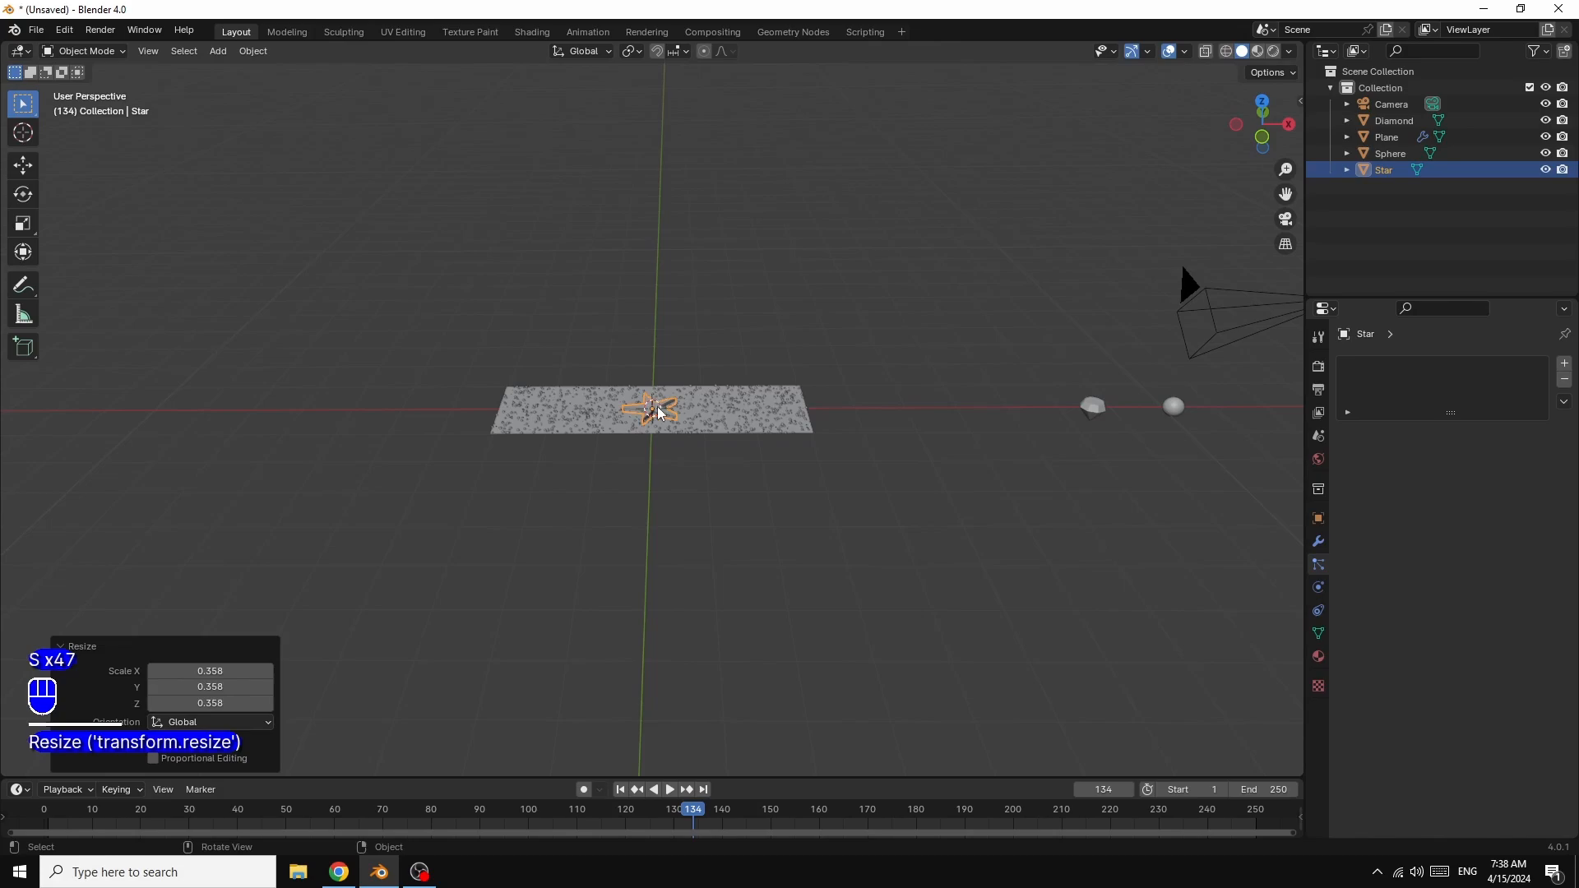
key(g)
key(x)
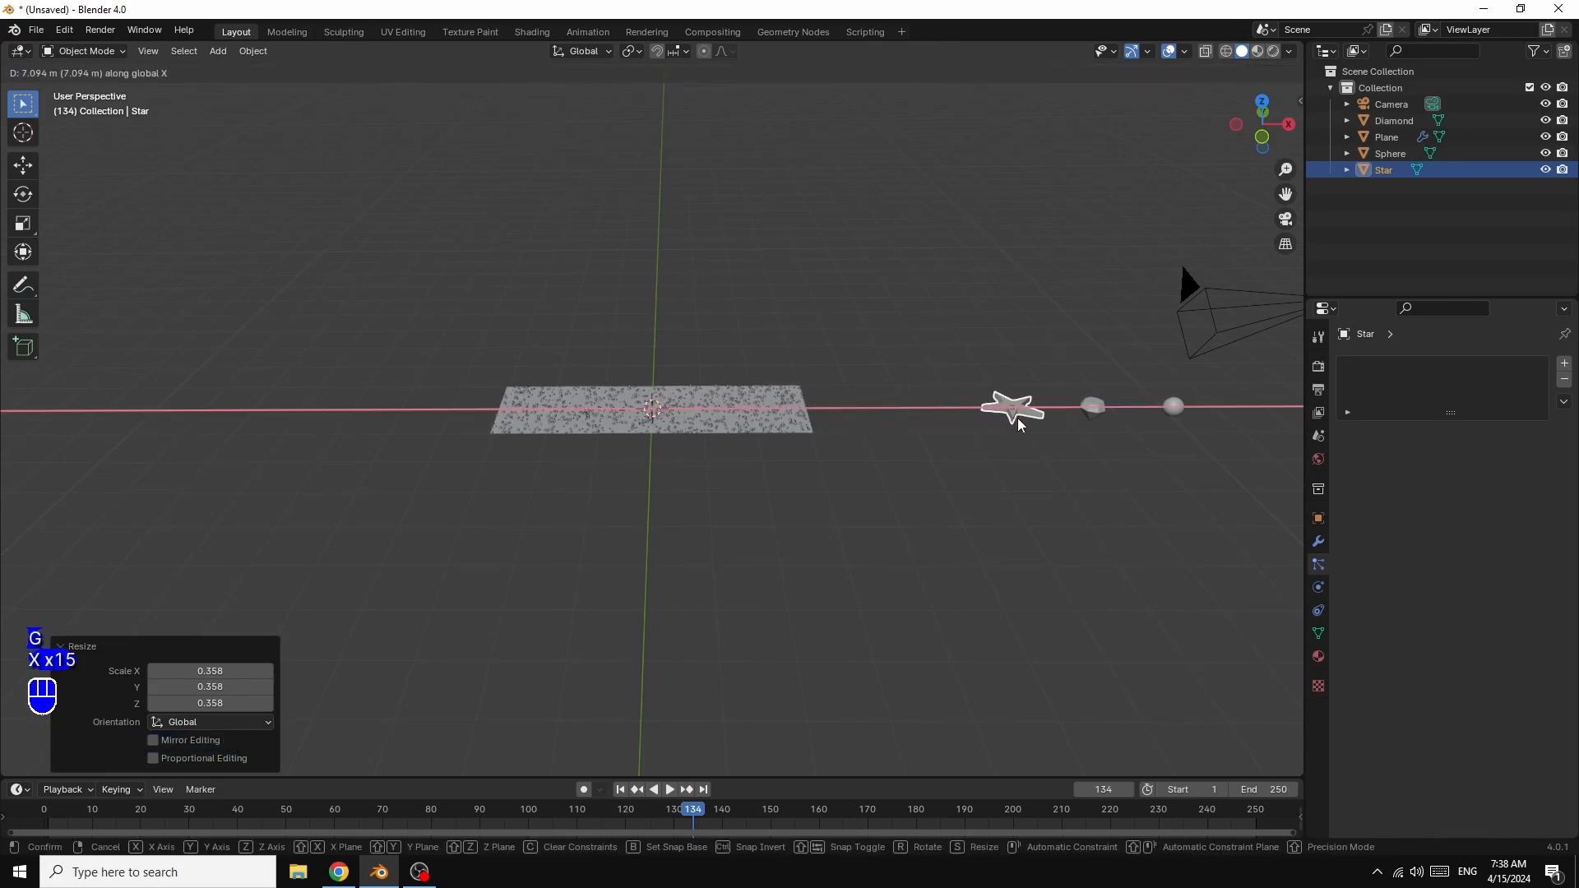
click(1020, 419)
key(s)
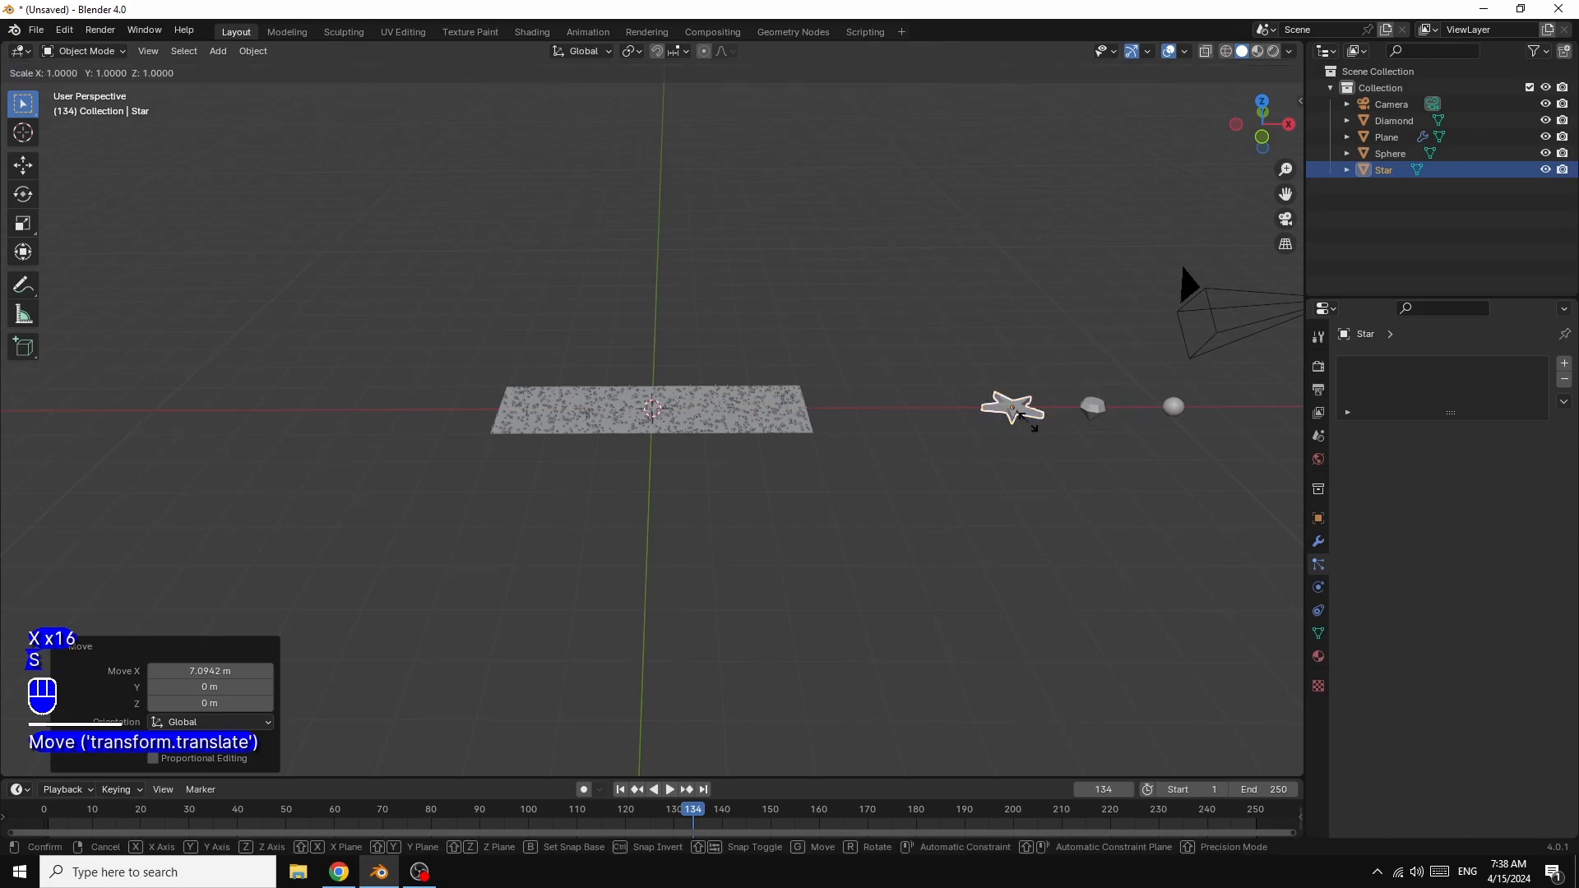
click(1019, 428)
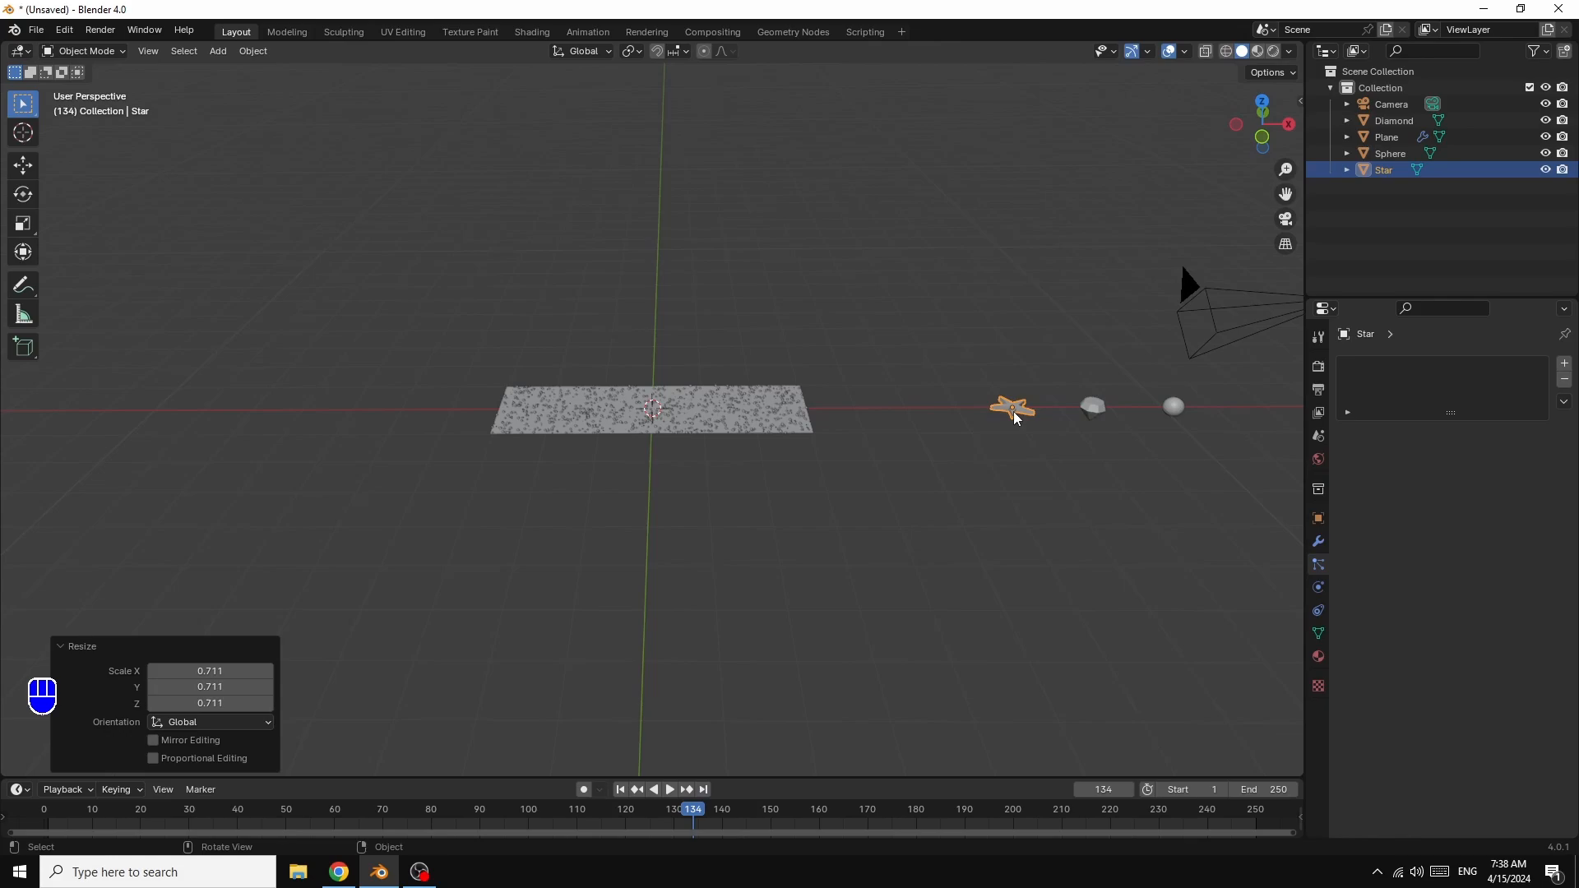
- Search the add-on preferences for "extra" to find the Extra Objects add-ons, save the preferences and close the window
click(216, 51)
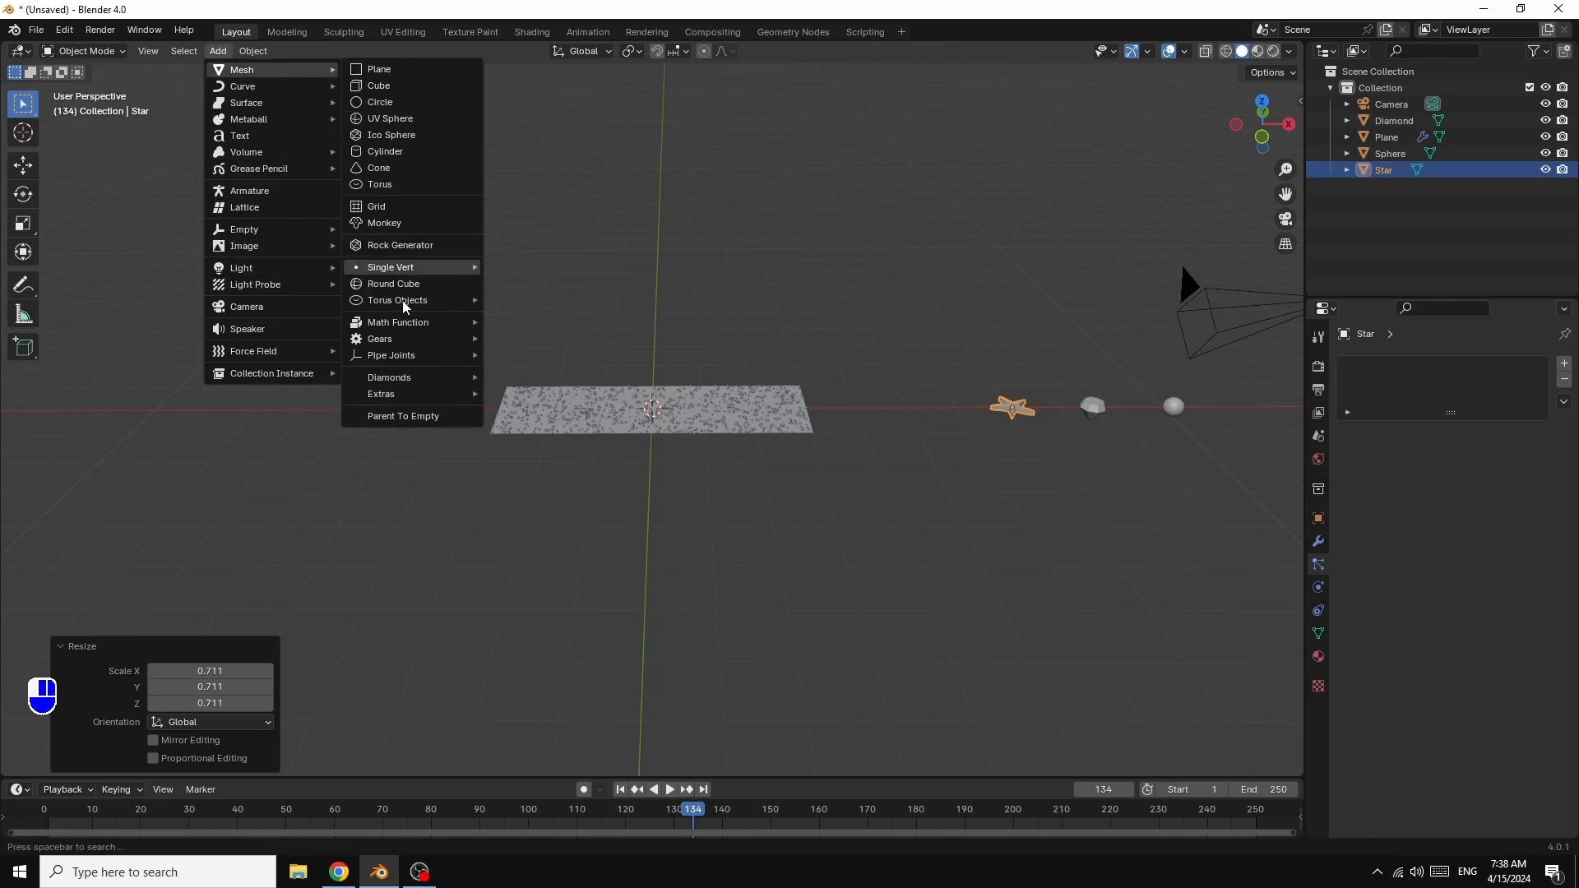
mouse_move(400, 395)
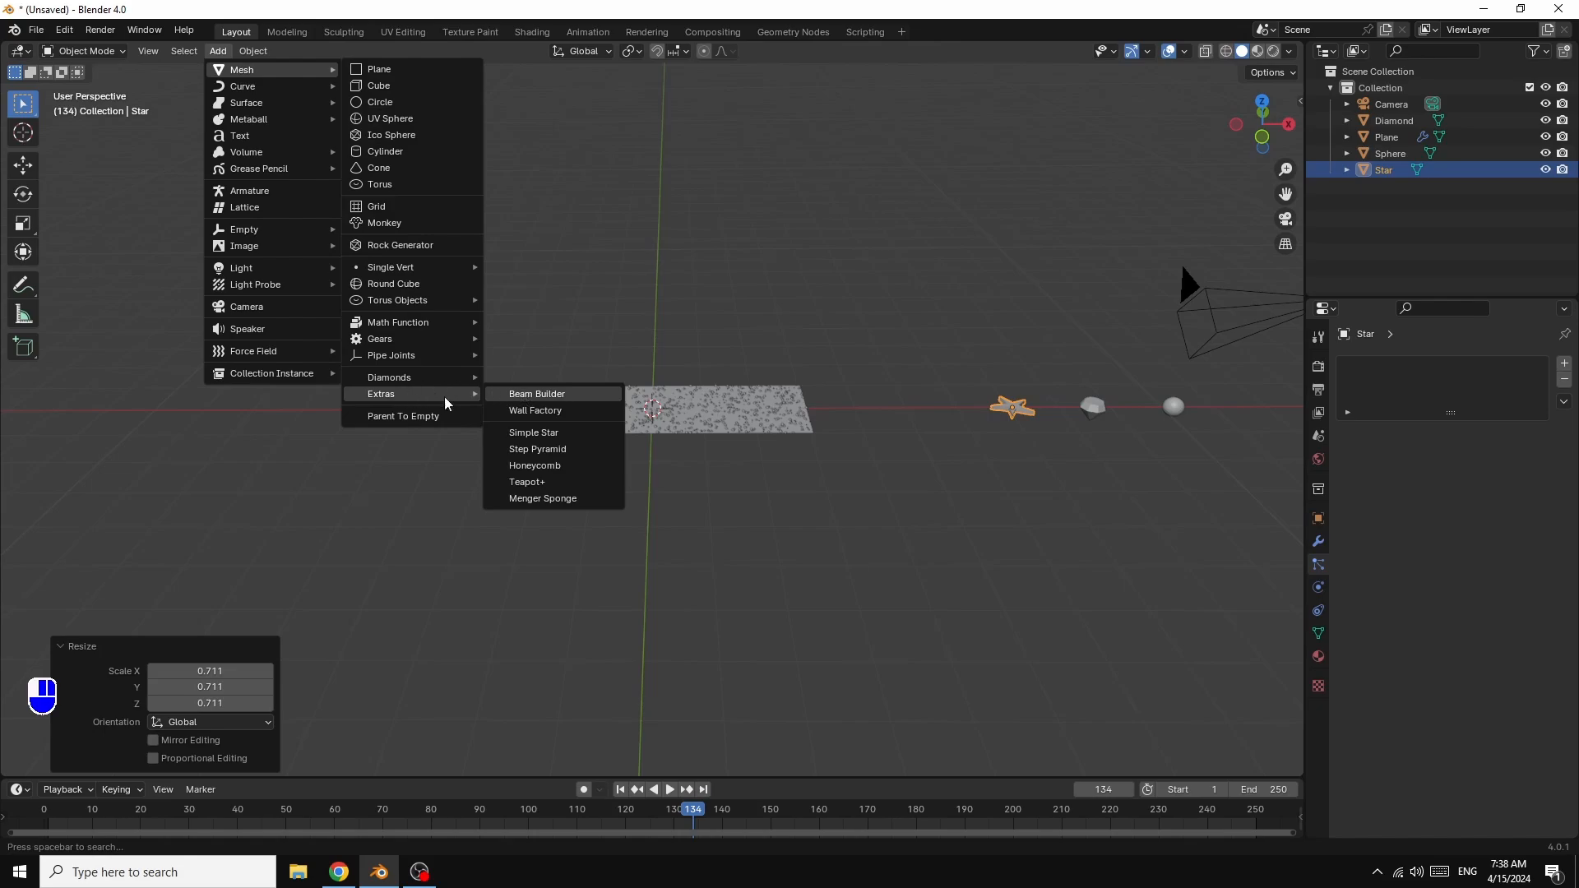
click(64, 29)
click(101, 241)
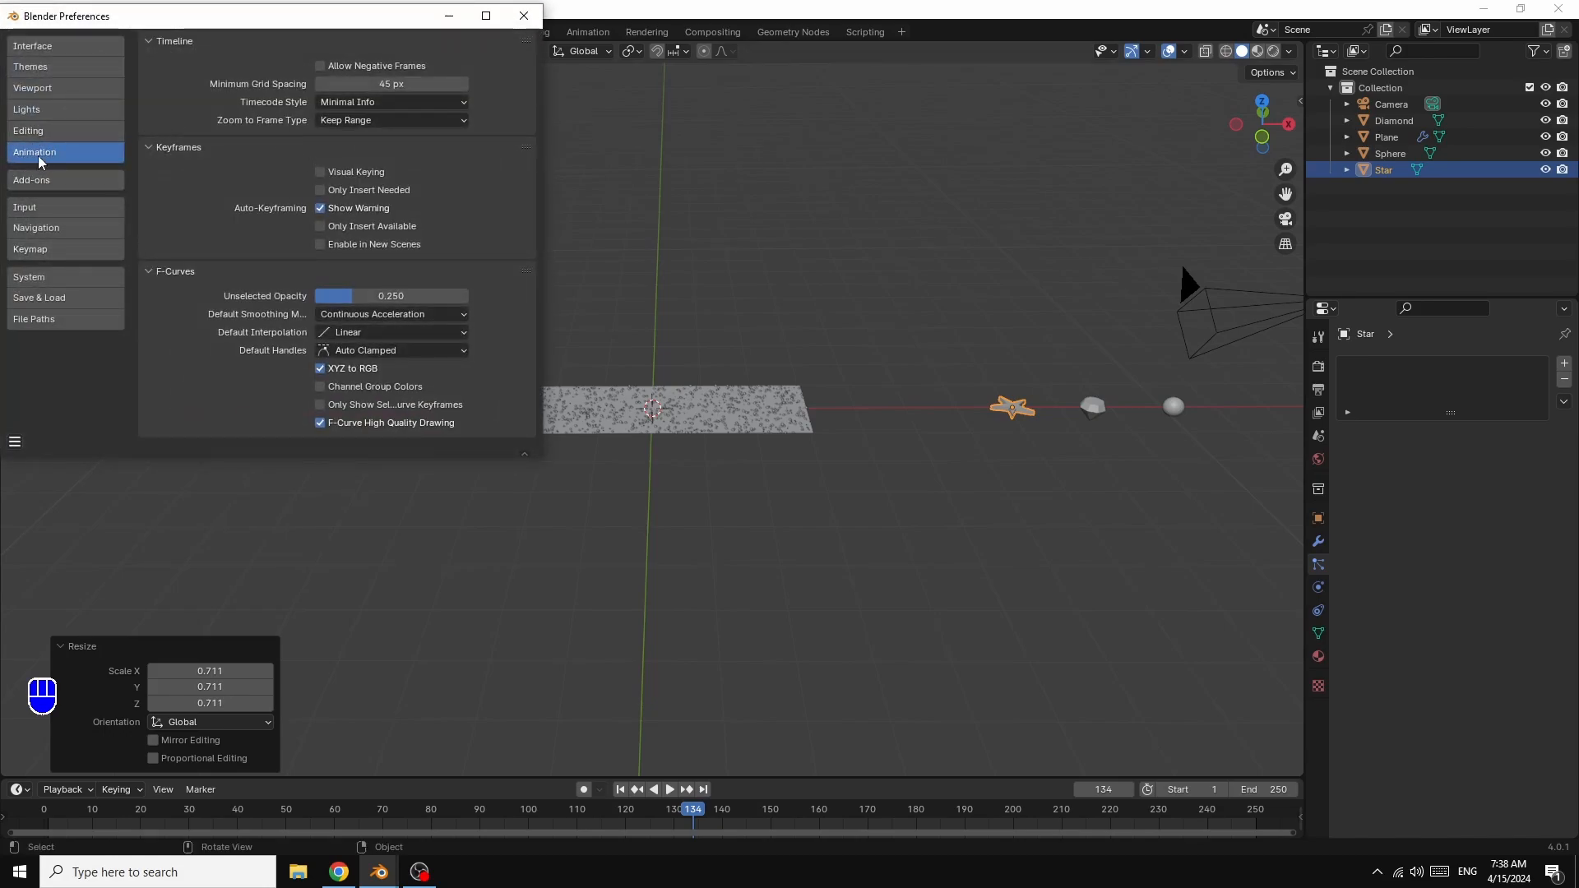
click(36, 180)
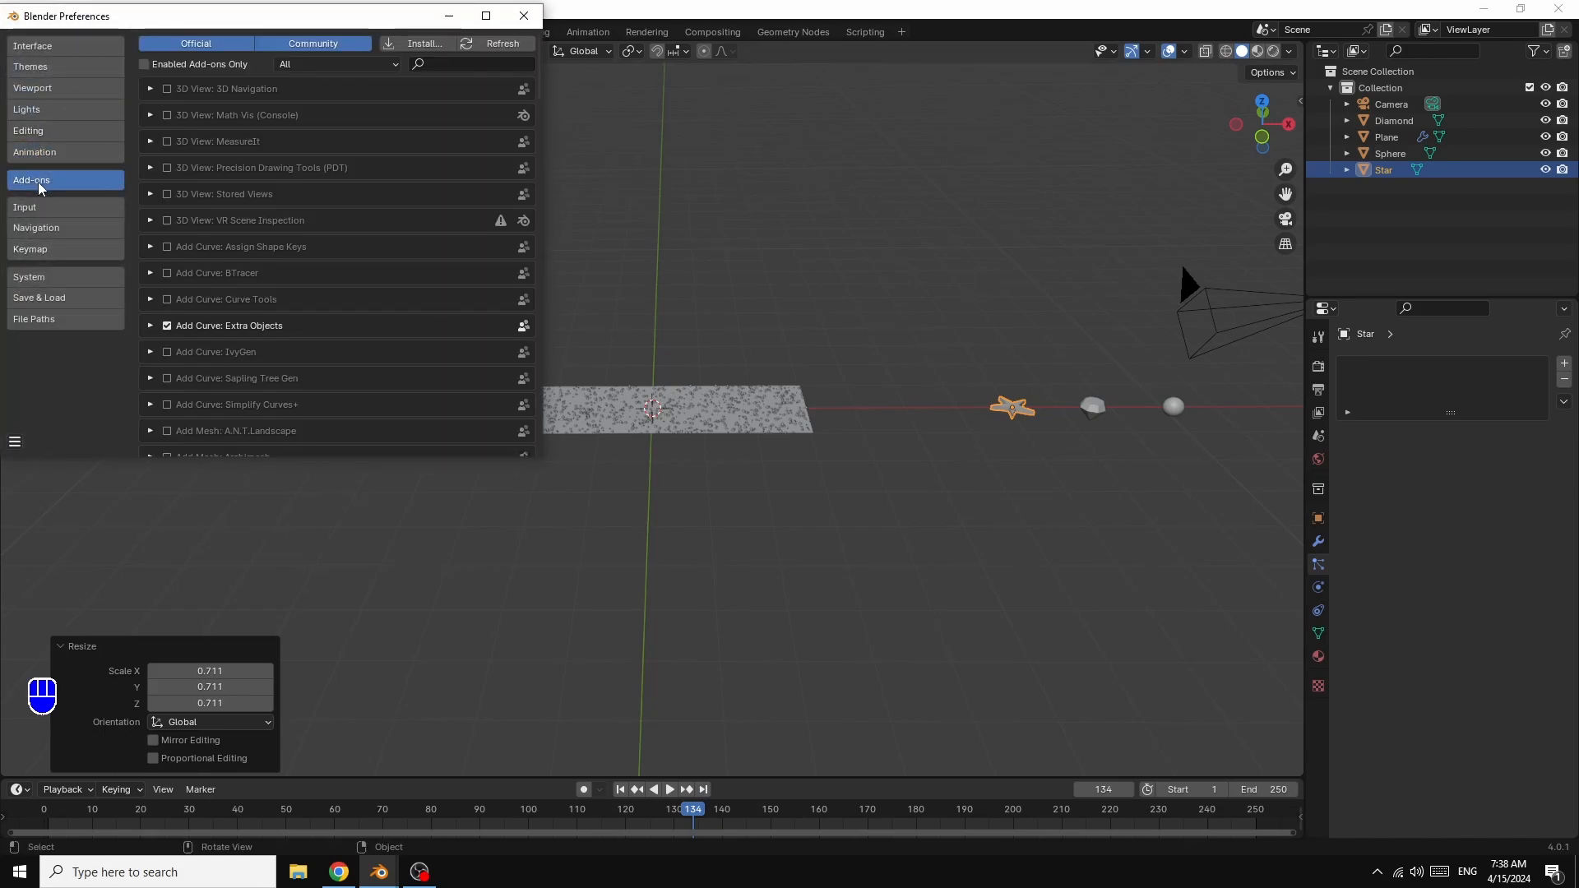
click(438, 62)
text(ex)
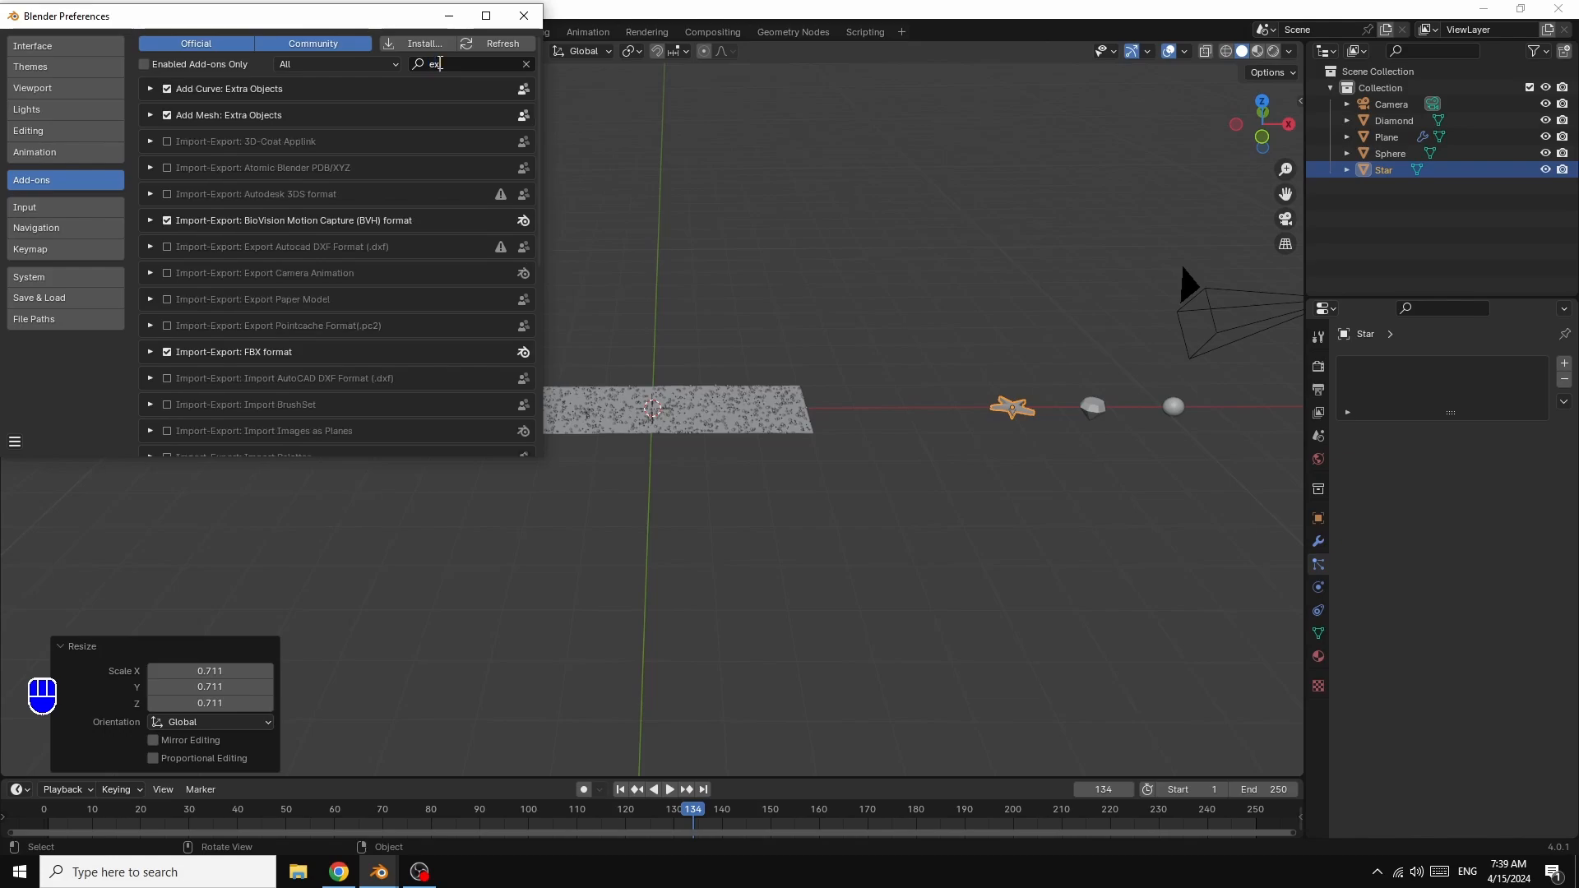
text(tra)
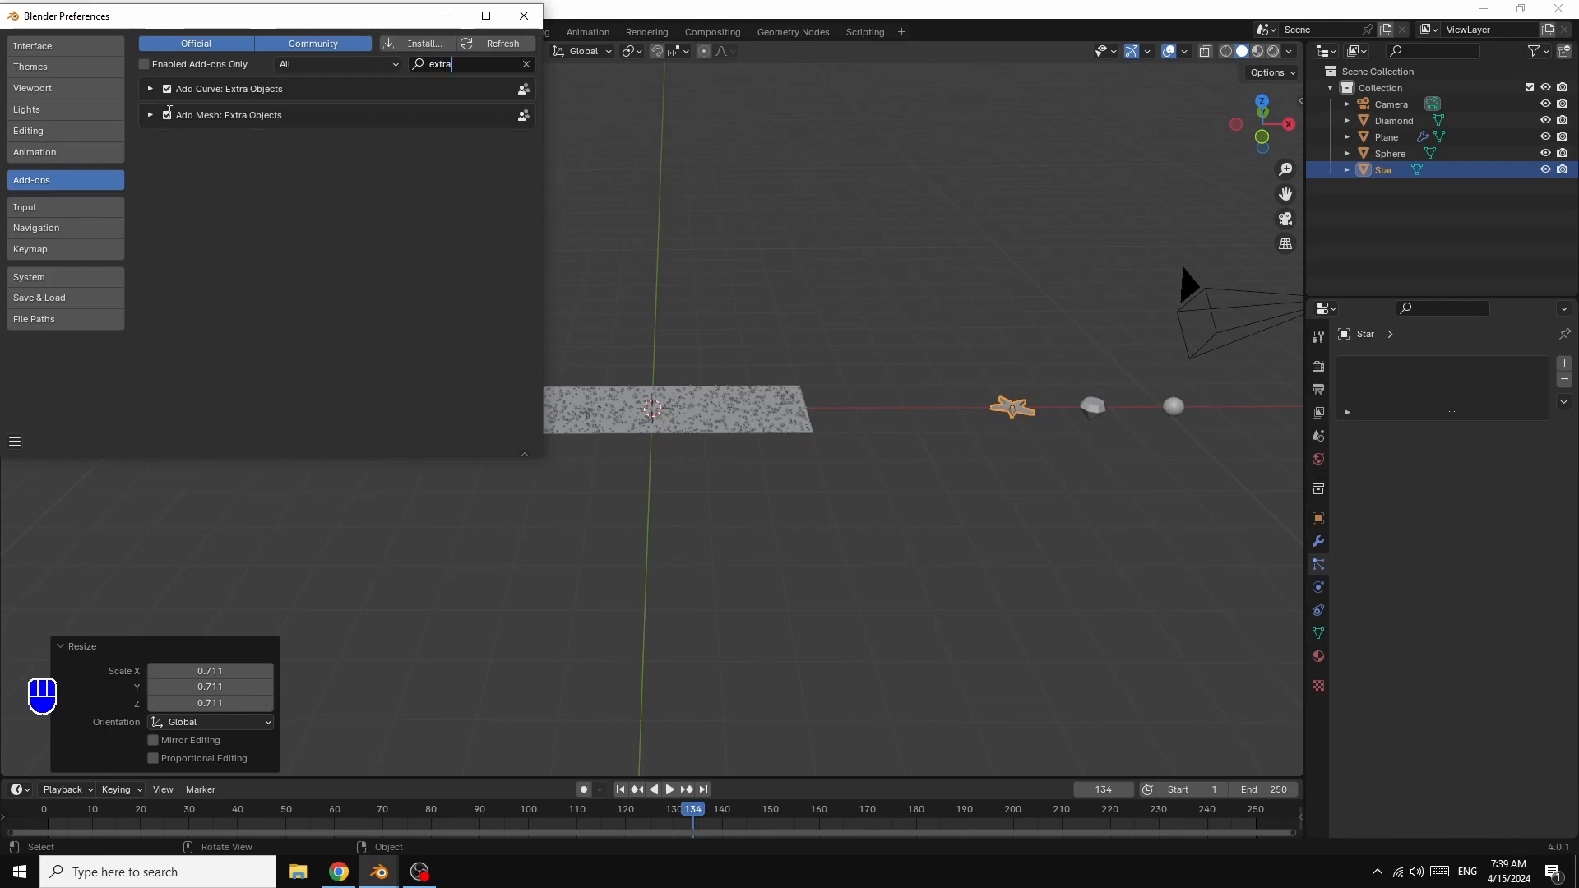
click(14, 443)
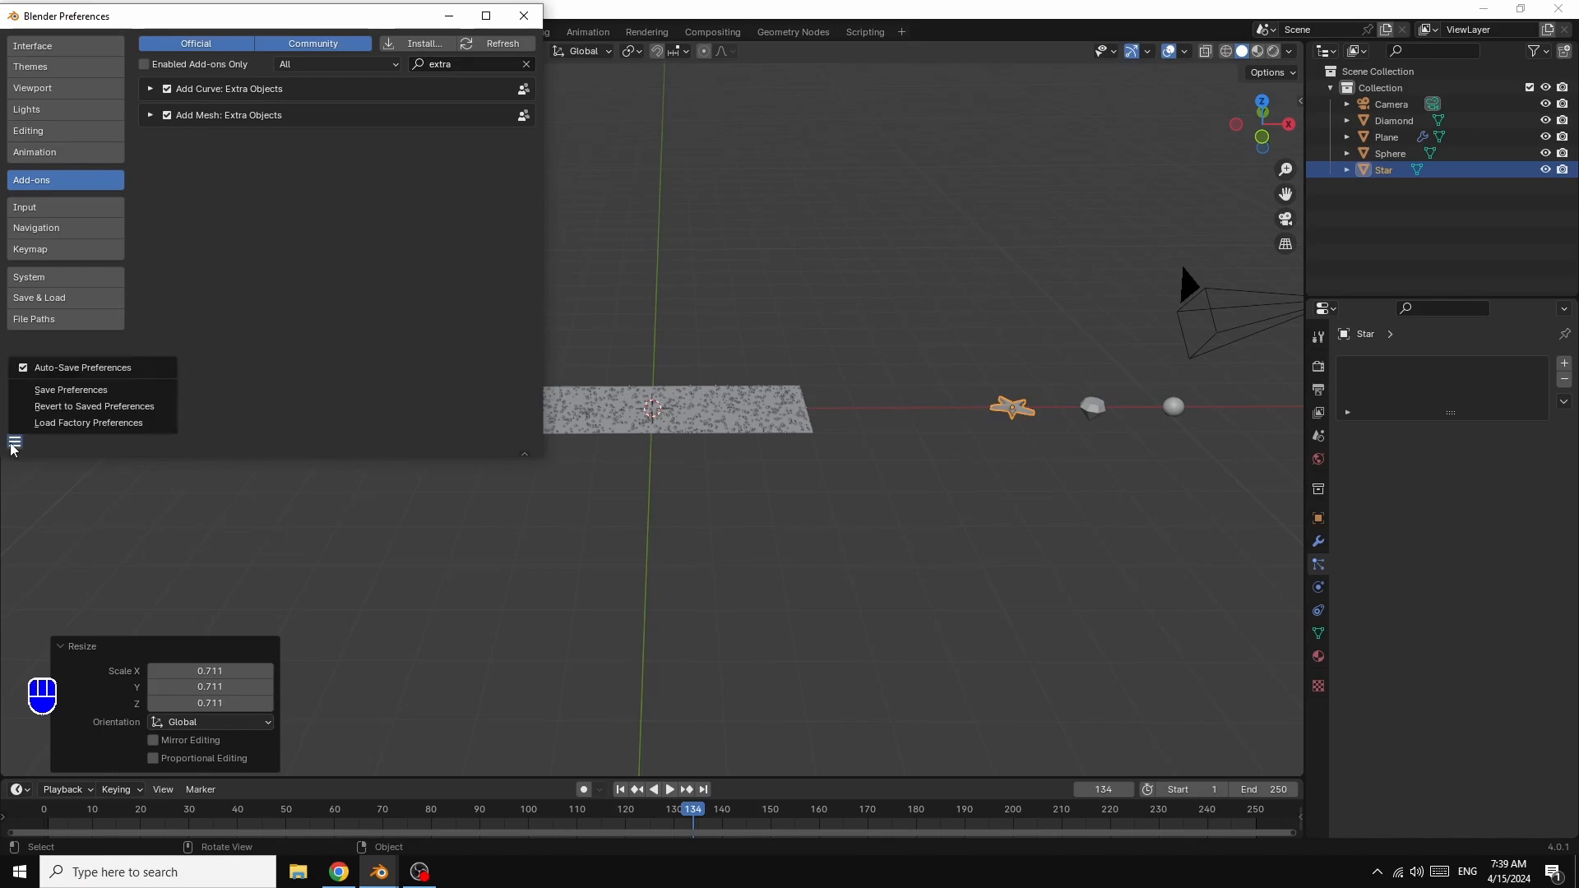
click(79, 391)
click(524, 16)
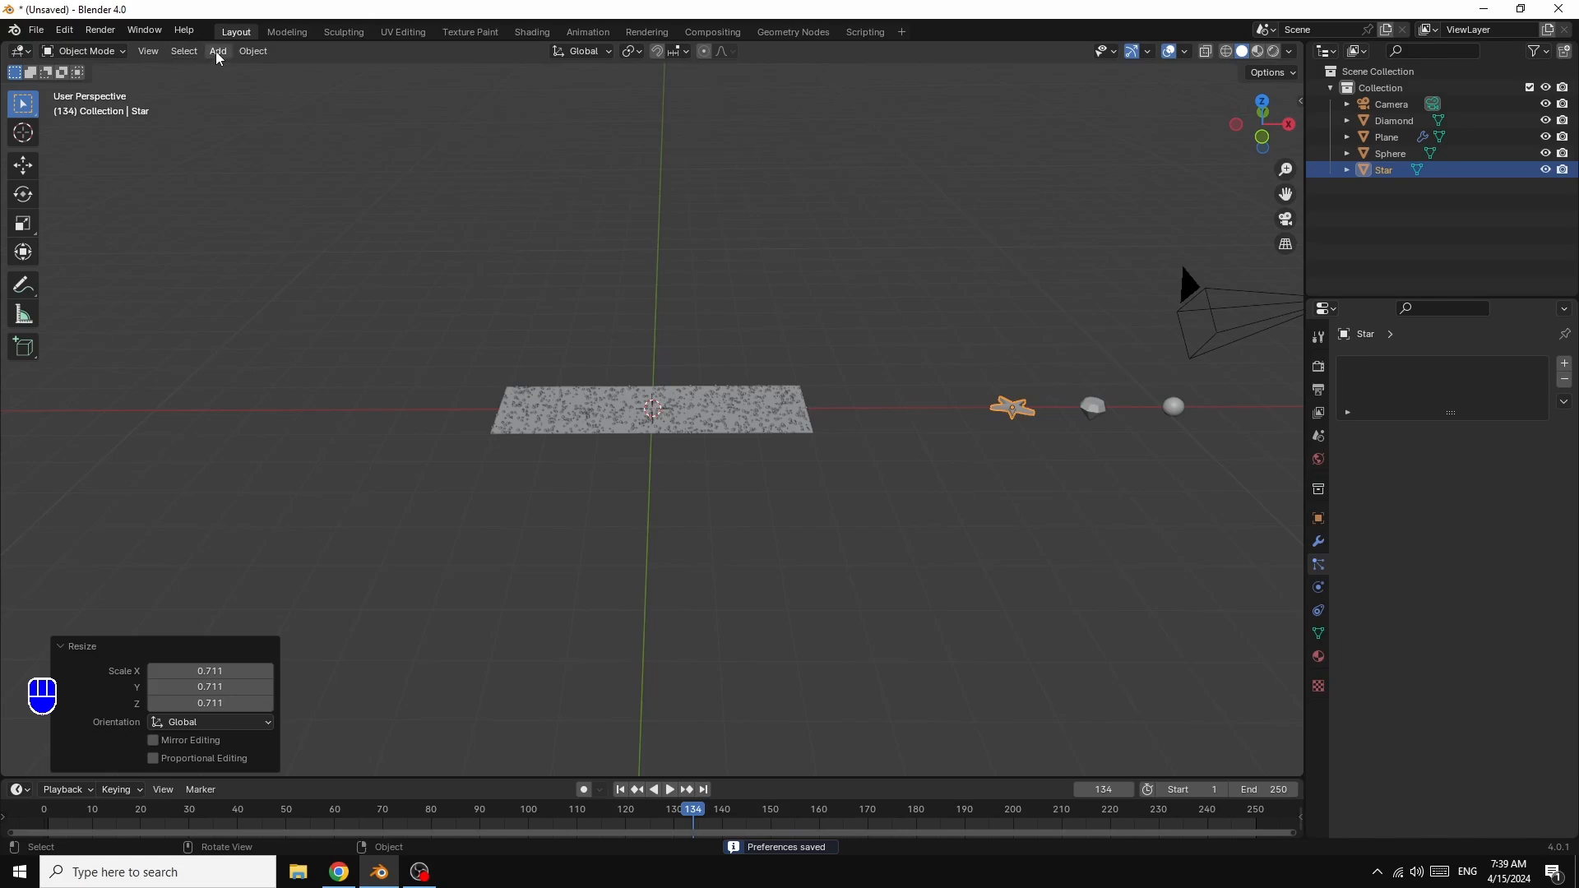
- Add a cylinder mesh with 82 vertices, radius 0.11 m and depth 0.69 m
click(218, 51)
mouse_move(235, 73)
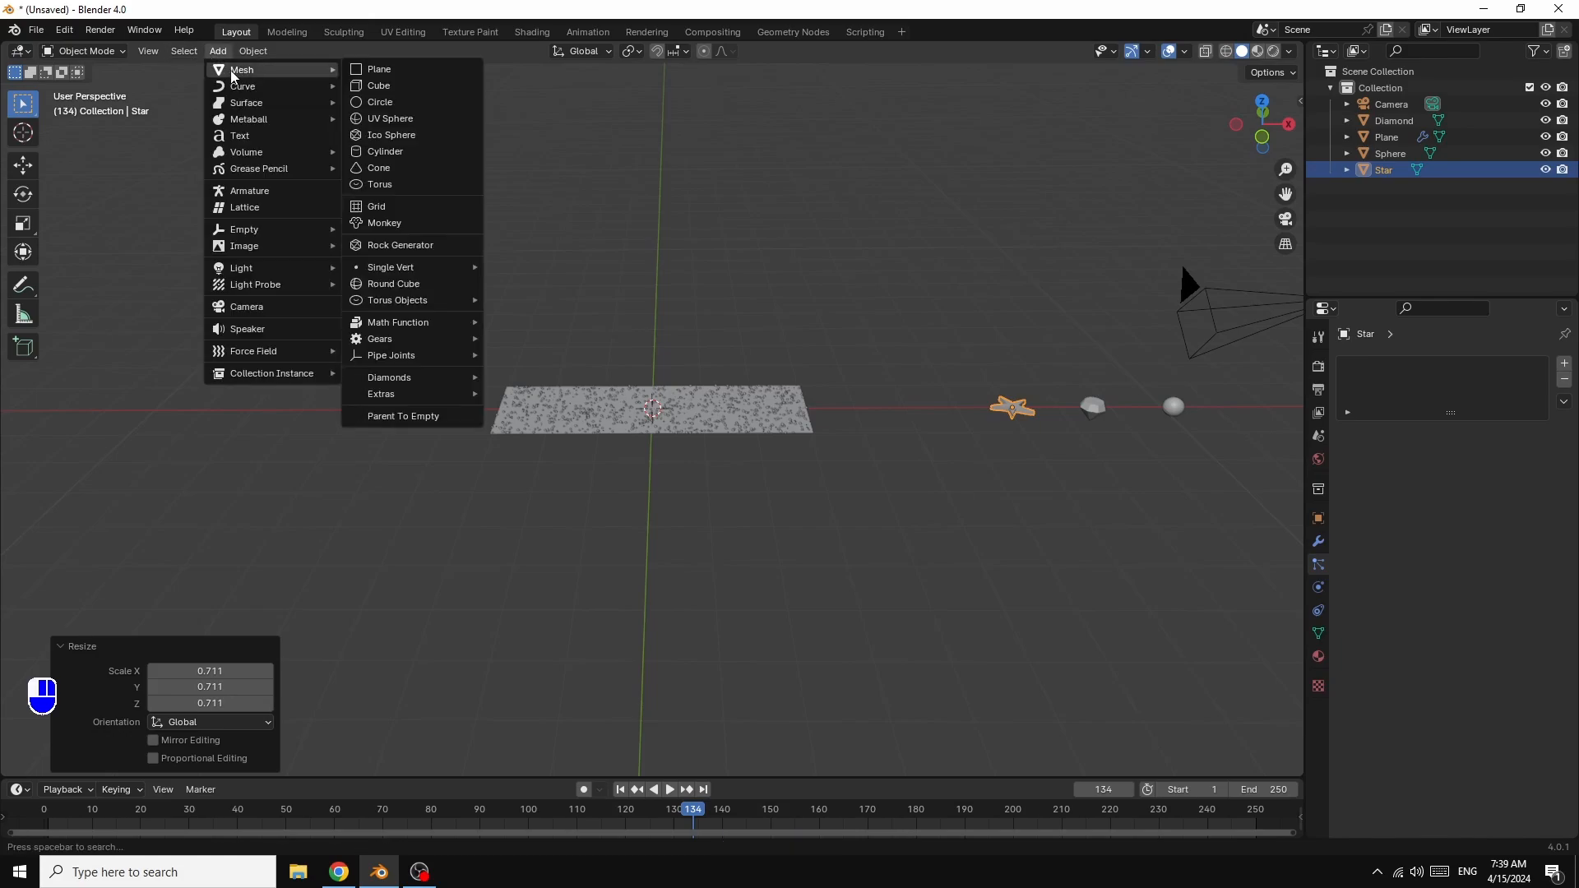
click(383, 150)
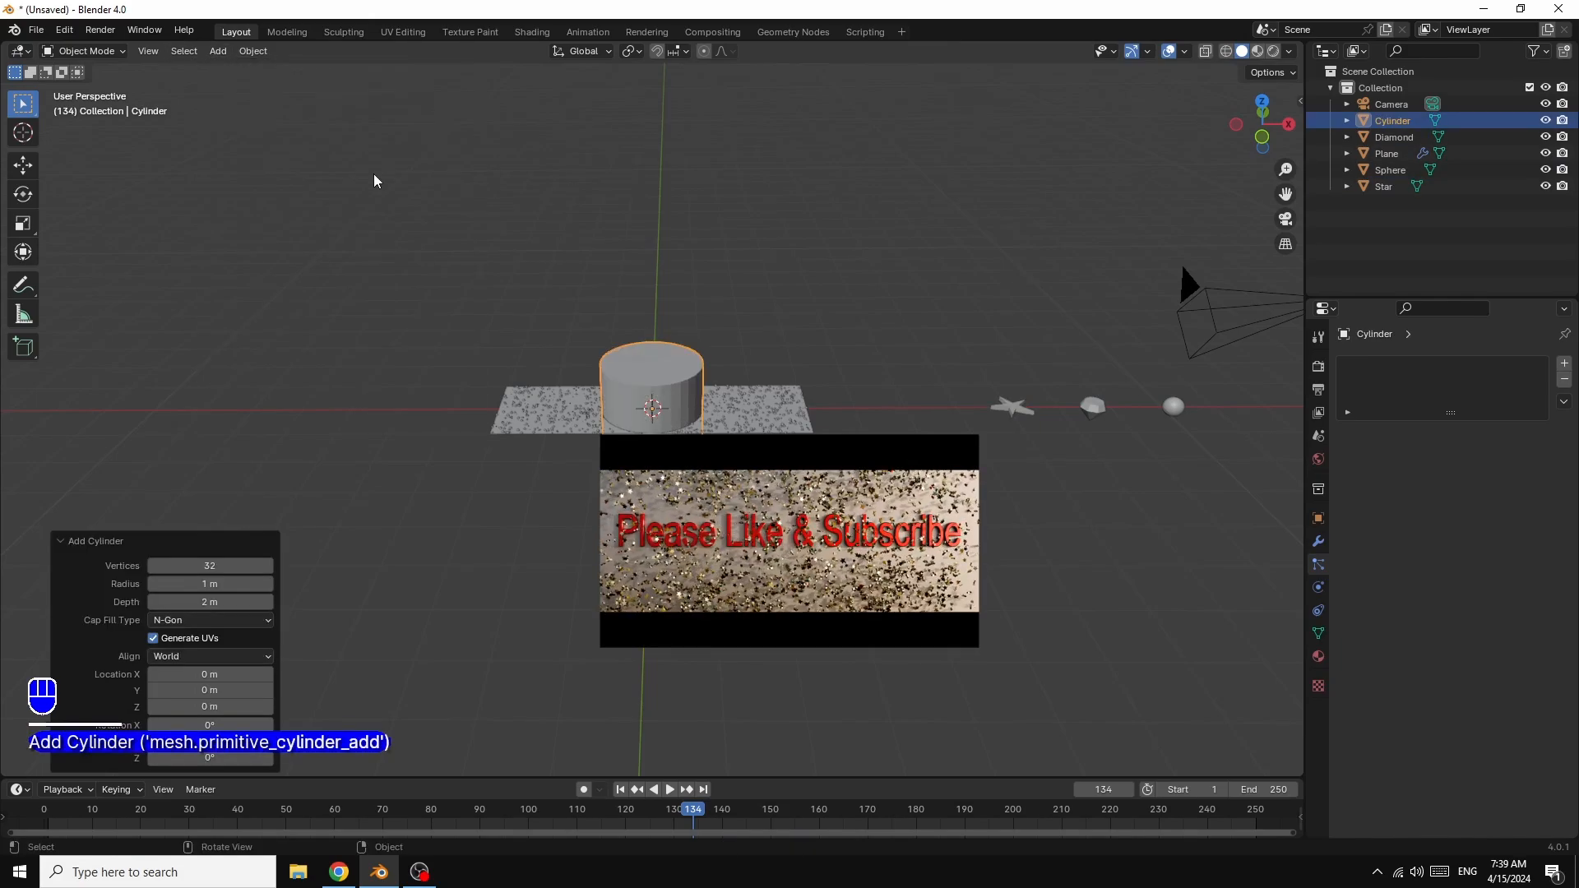
click(208, 566)
drag(235, 568, 239, 568)
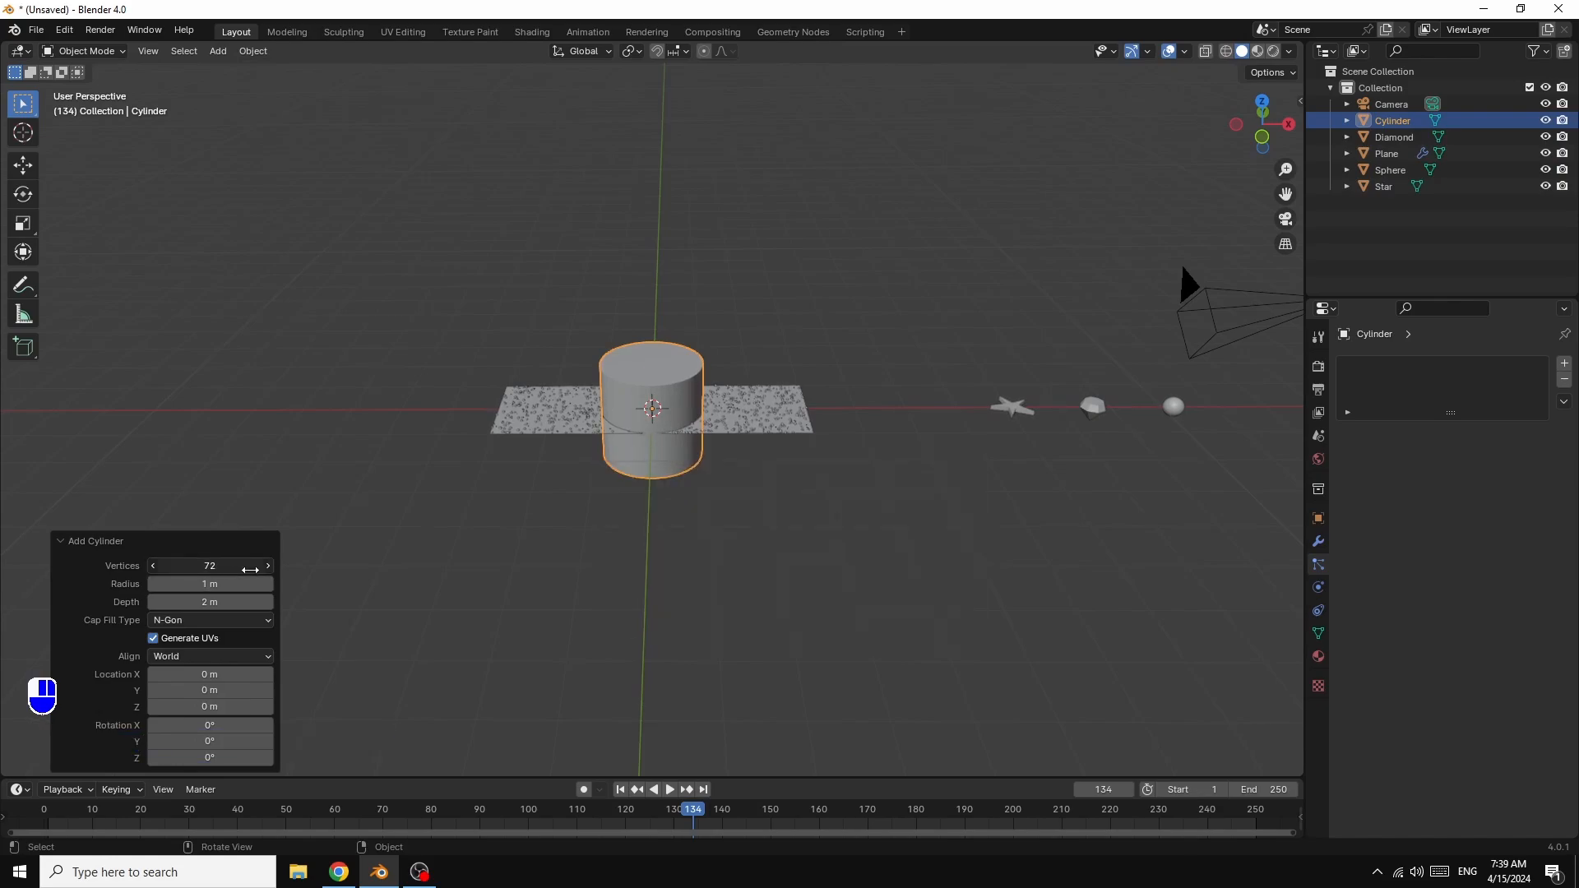
drag(252, 570, 1400, 581)
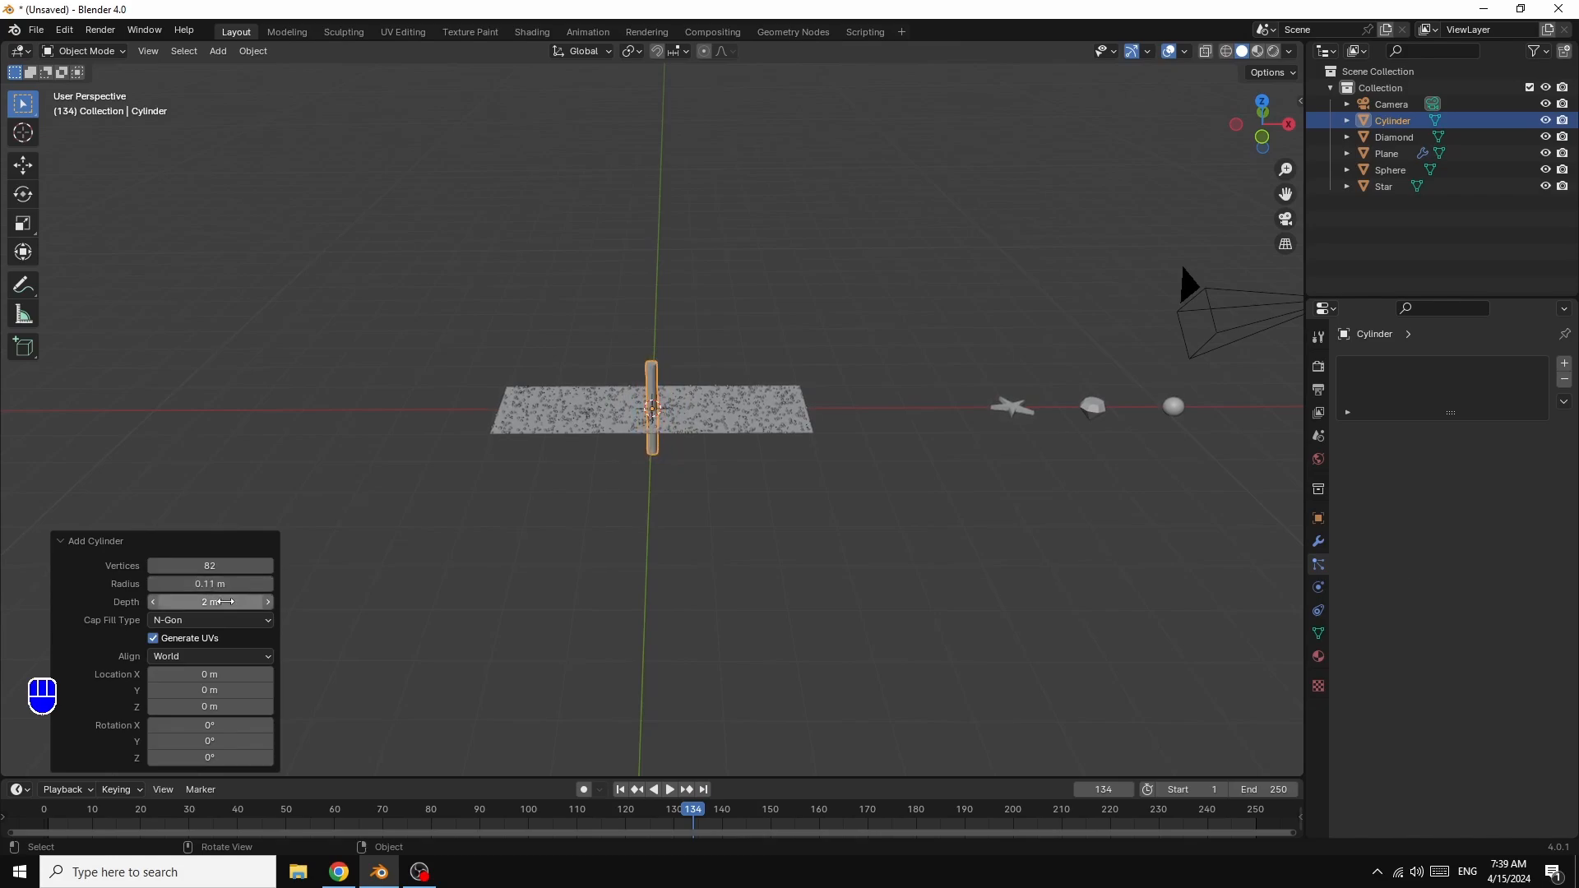
drag(204, 603, 1362, 616)
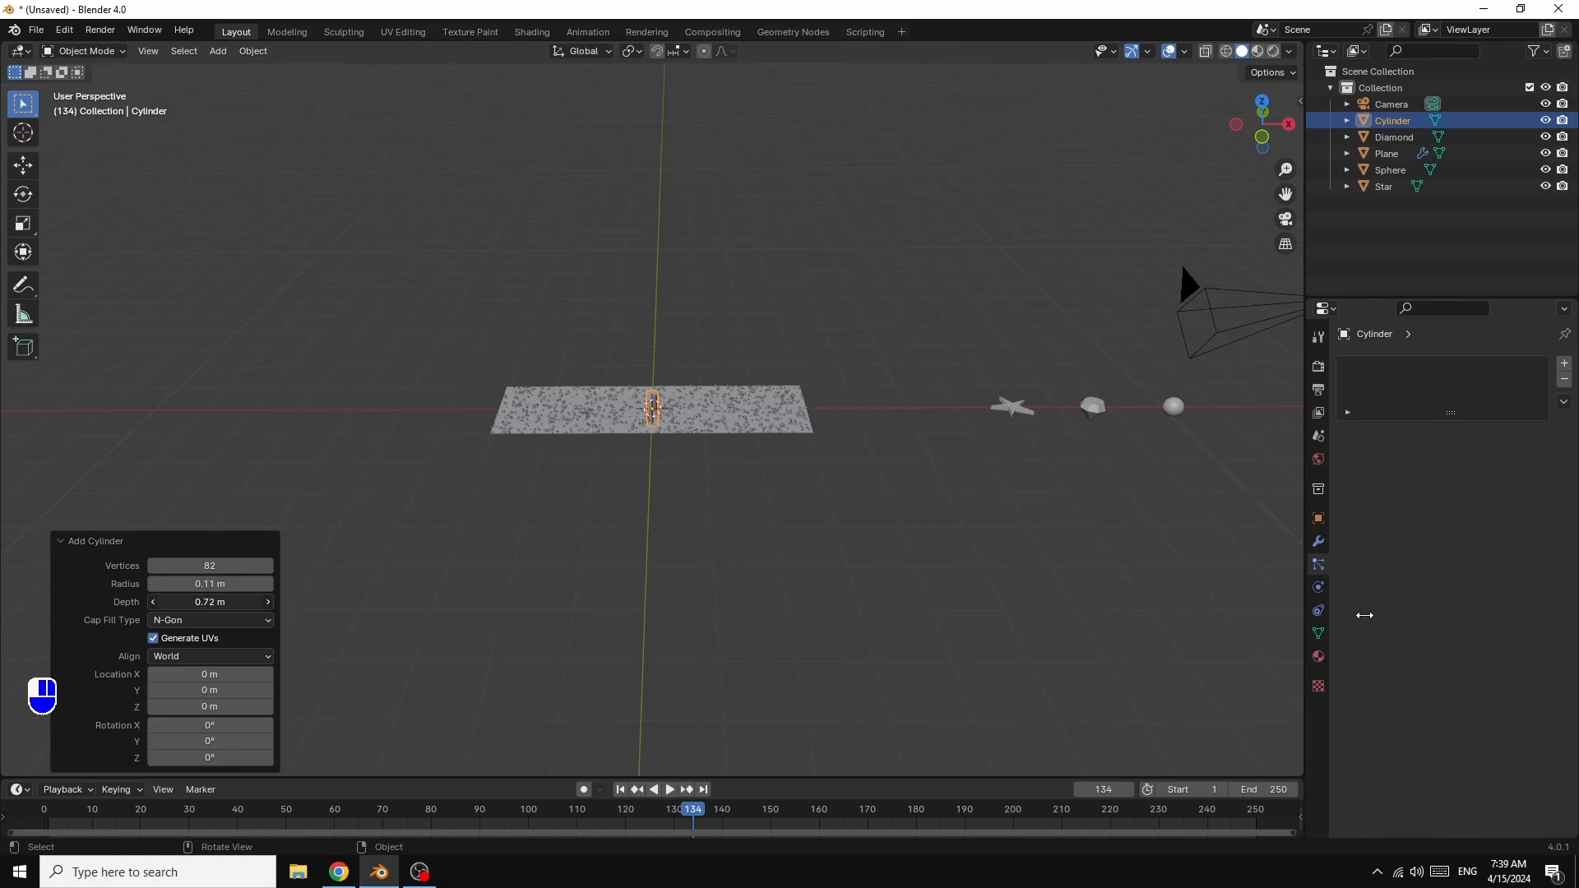
drag(1365, 616, 1356, 617)
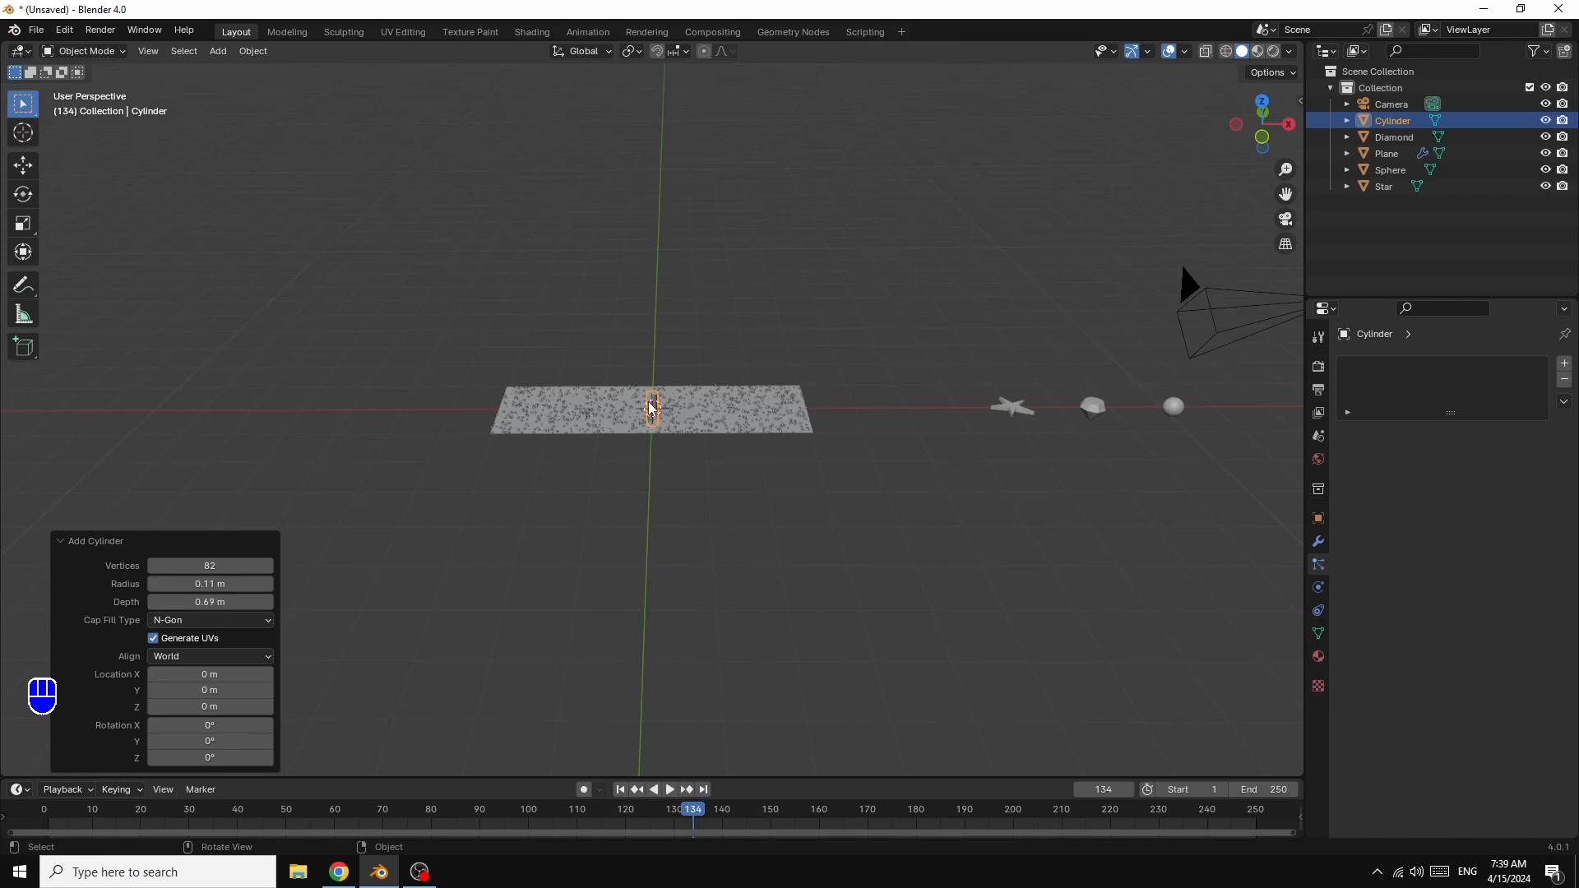
- Move the cylinder about 6.13 m along X, placing it beside the star
key(g)
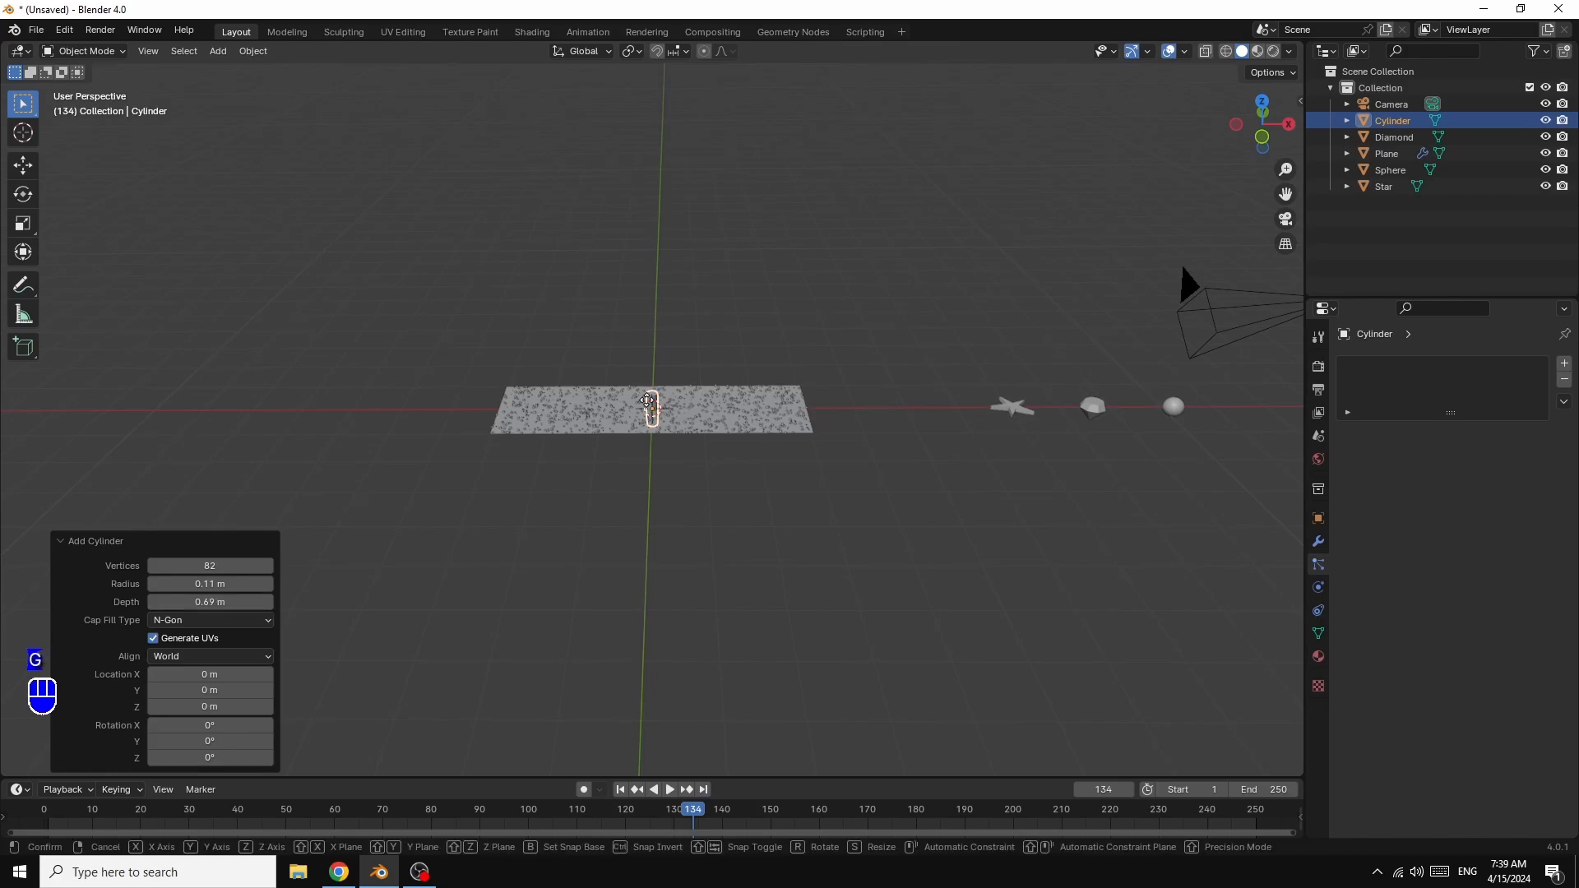
key(x)
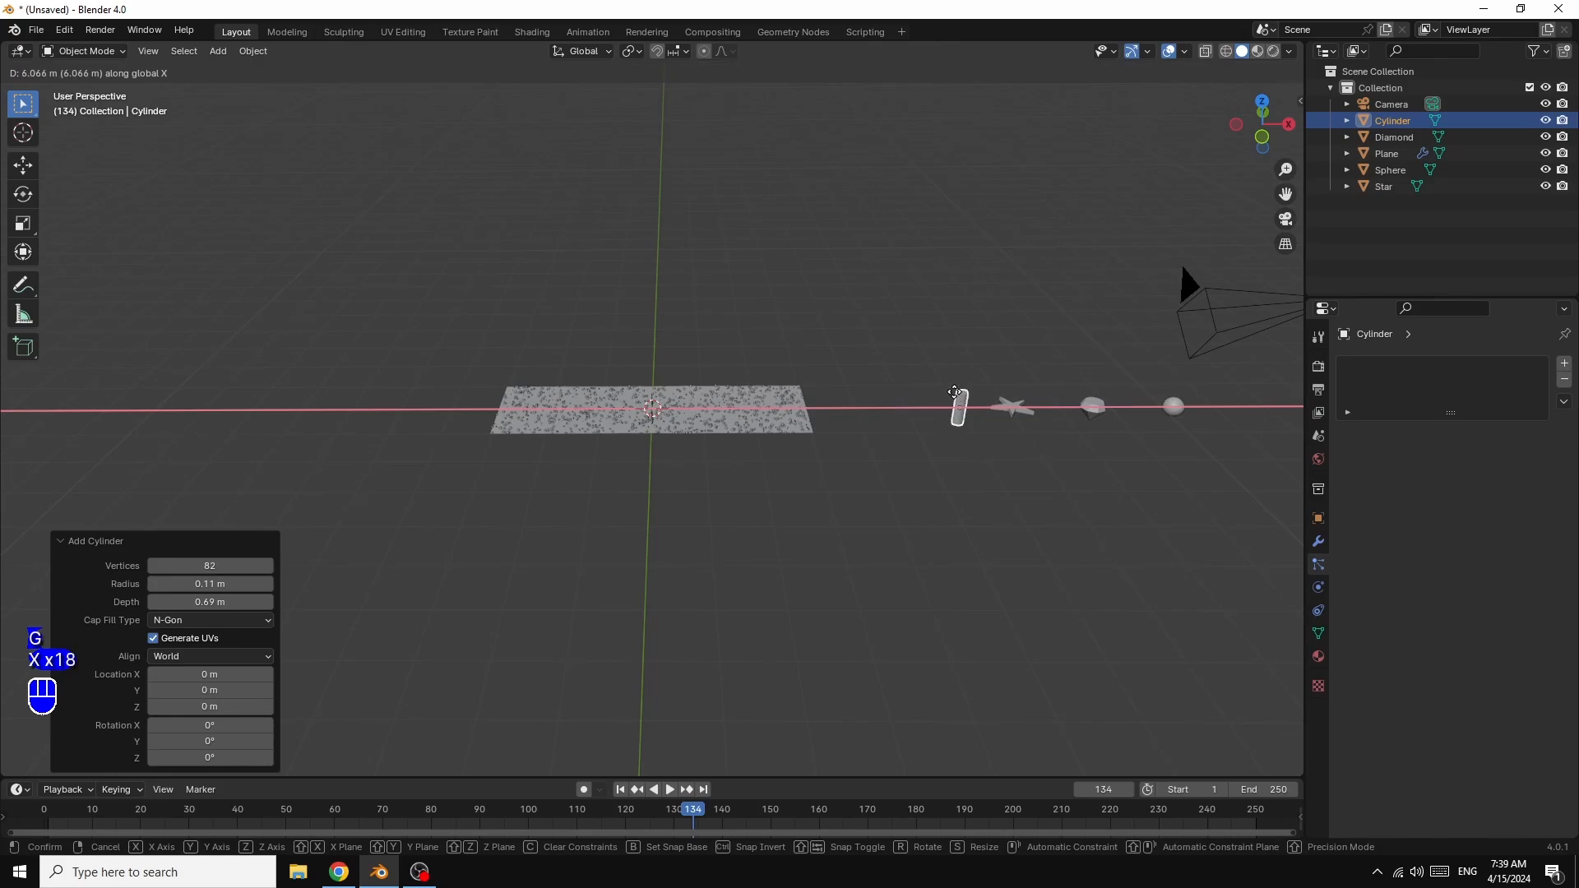
click(955, 427)
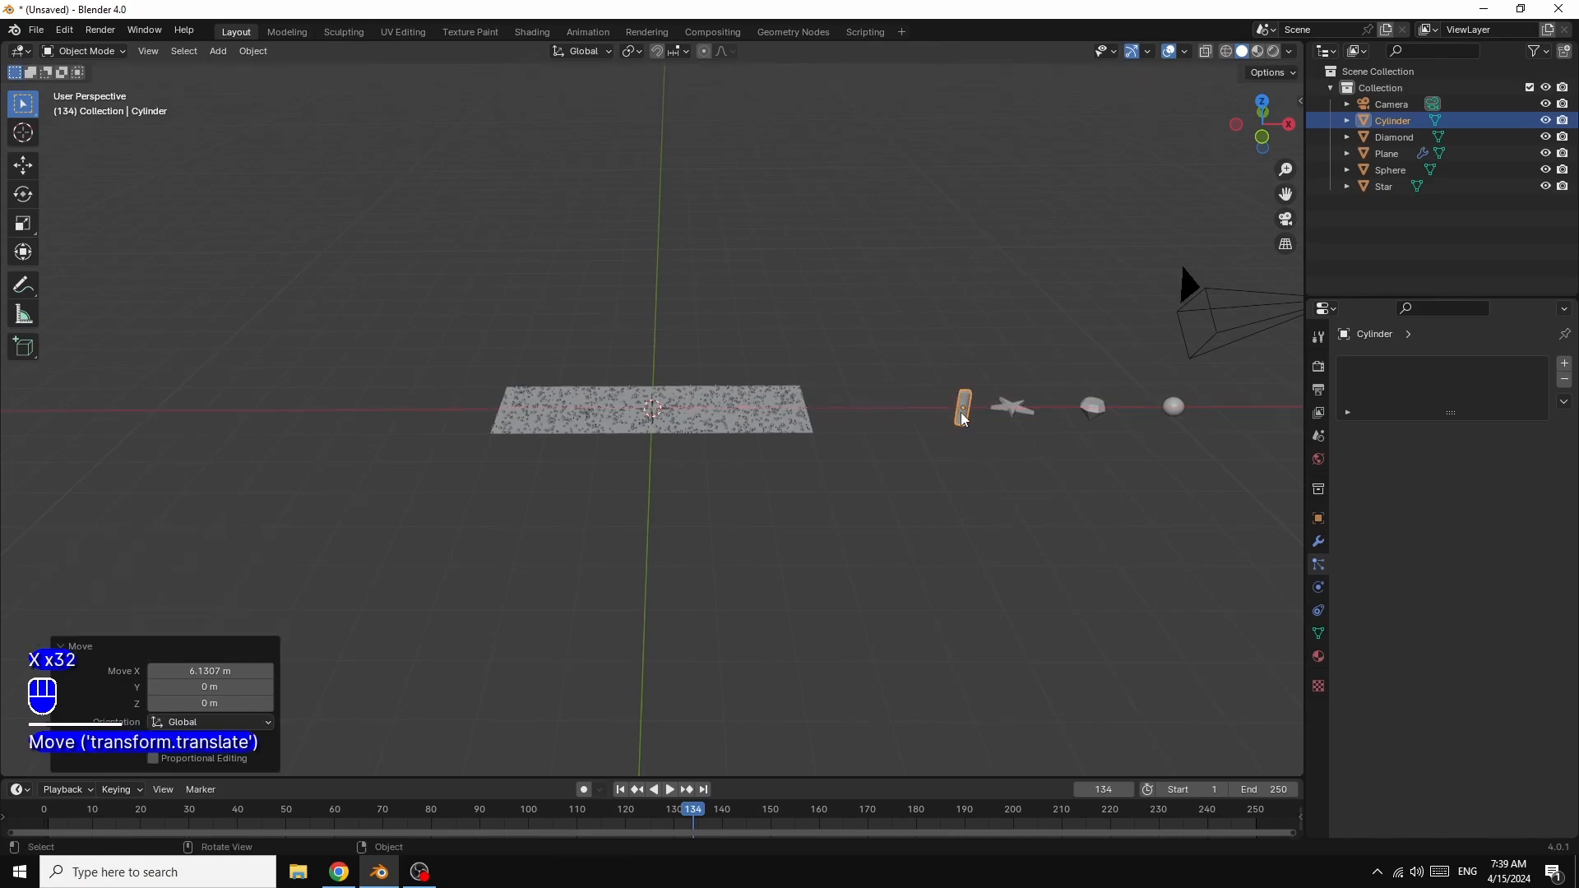
- Apply smooth shading to the star and the cylinder
click(1013, 406)
right_click(1013, 406)
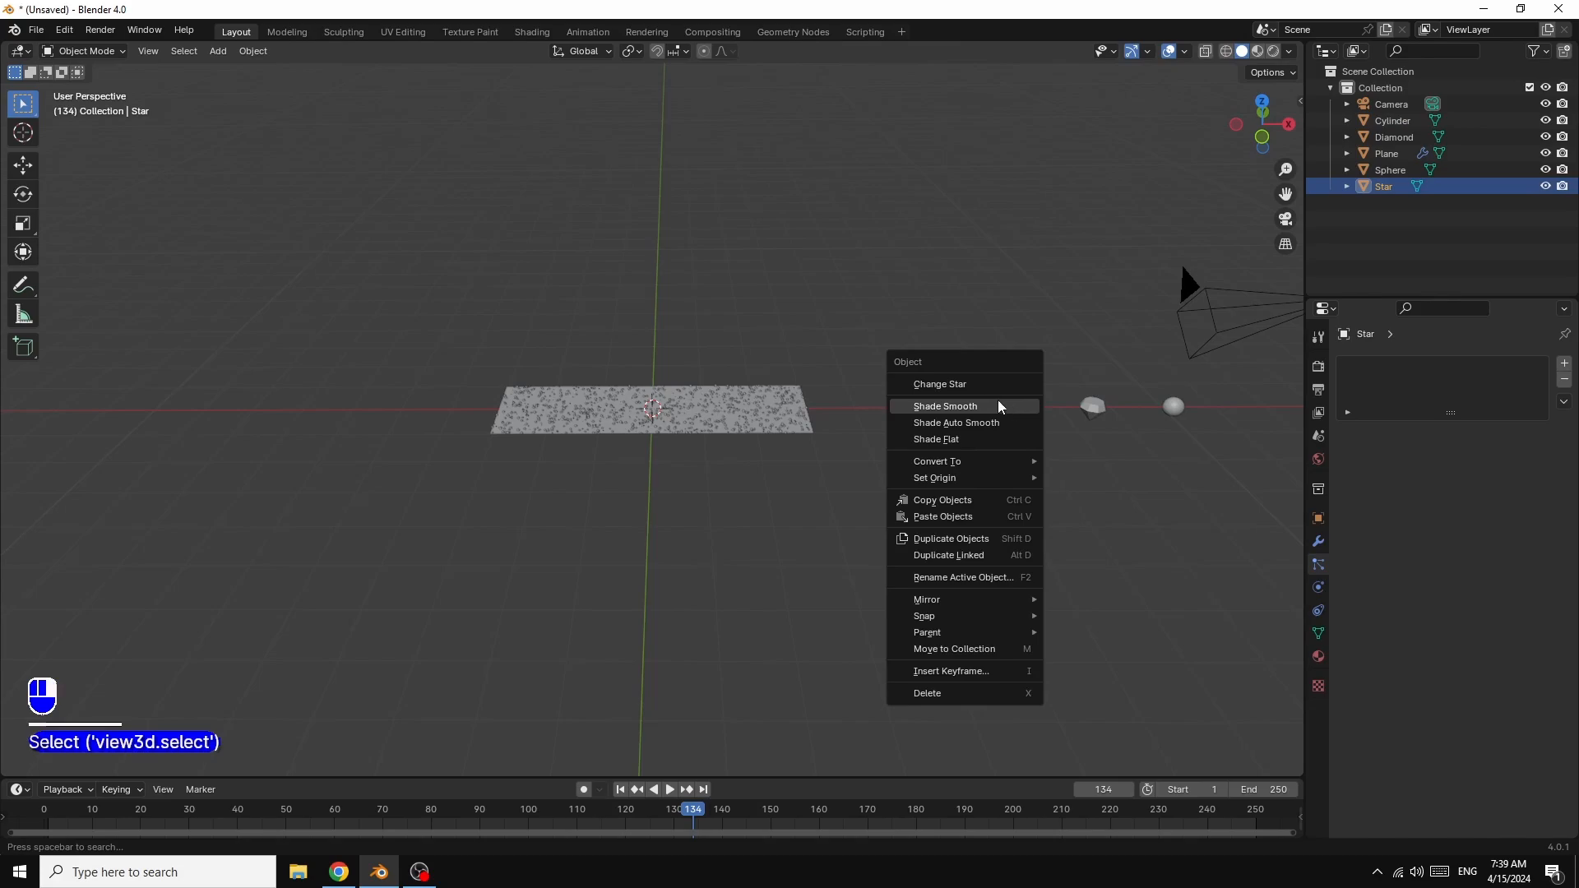
click(957, 407)
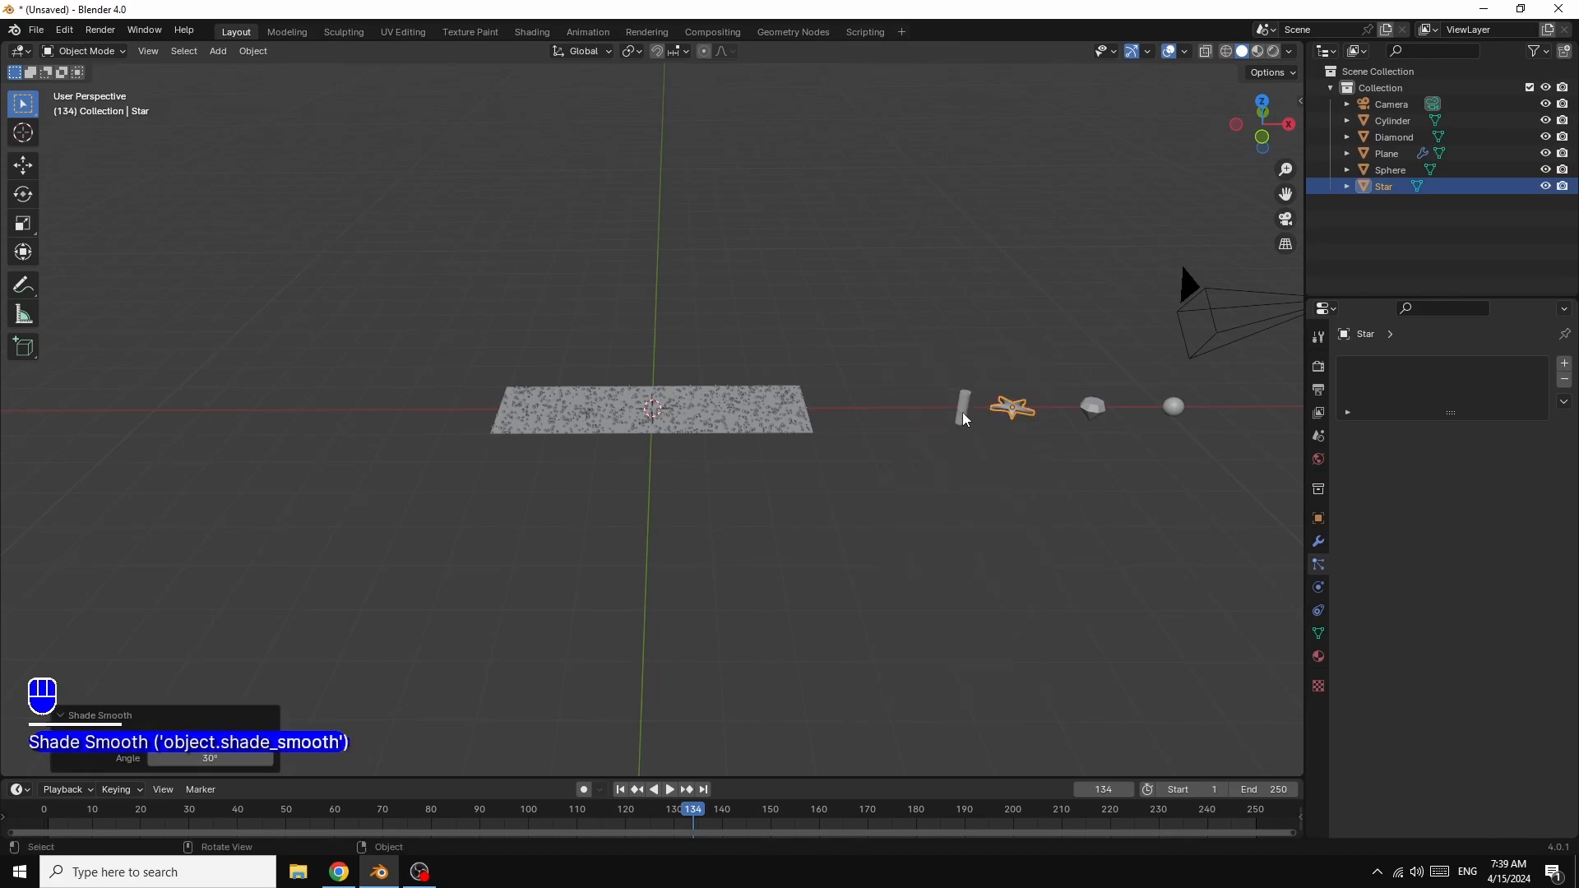
right_click(960, 408)
click(962, 417)
right_click(962, 416)
click(912, 419)
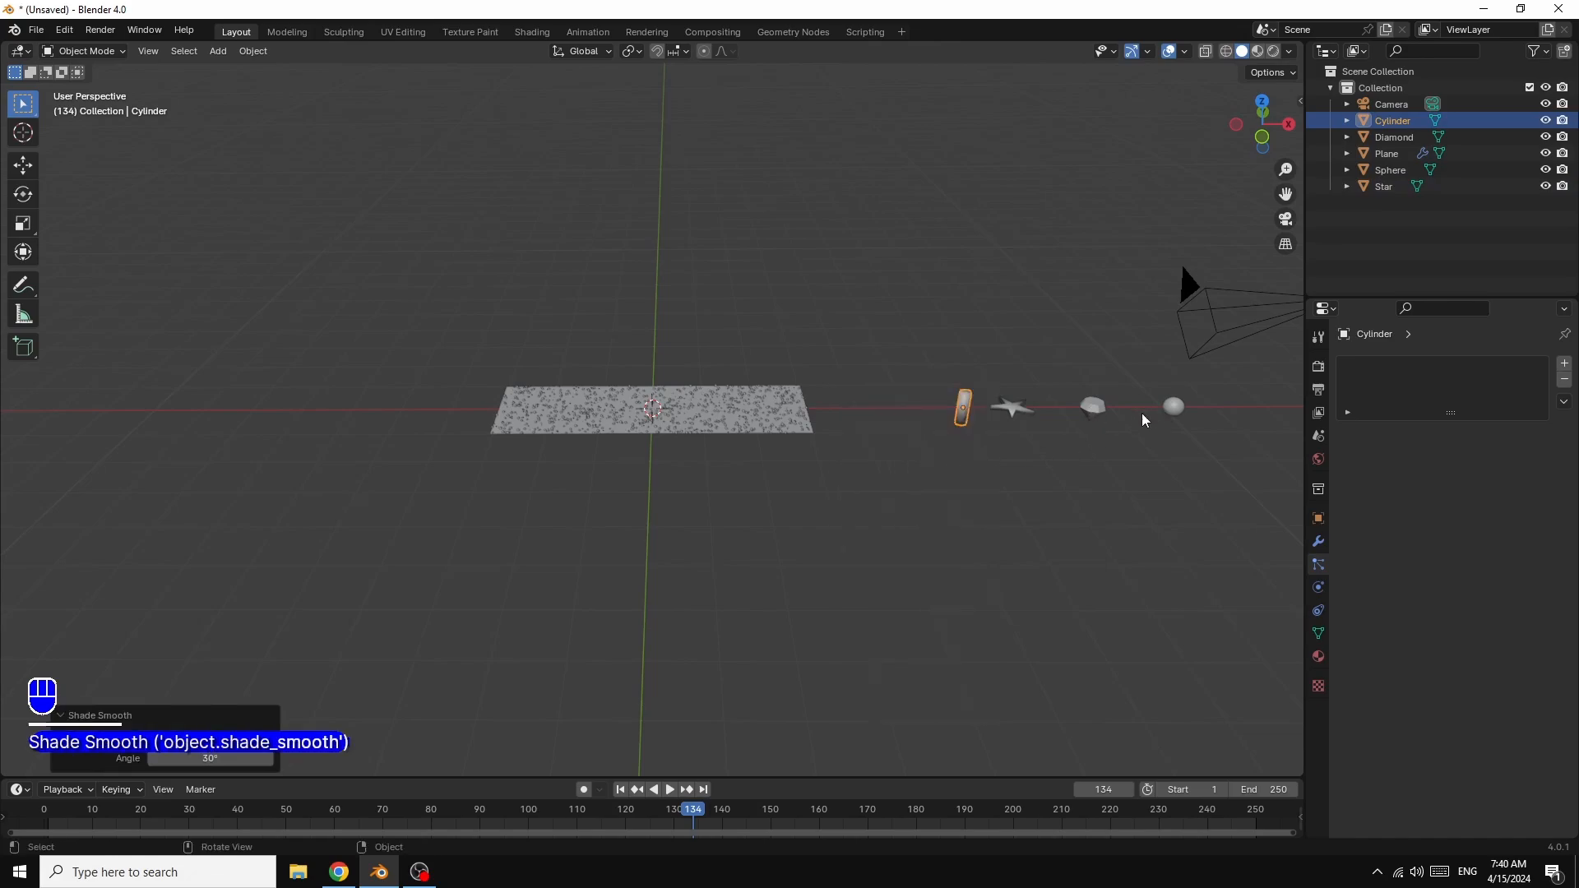
- Select the cylinder, star, diamond and sphere without the camera and move them to a new collection named "objects"
click(890, 387)
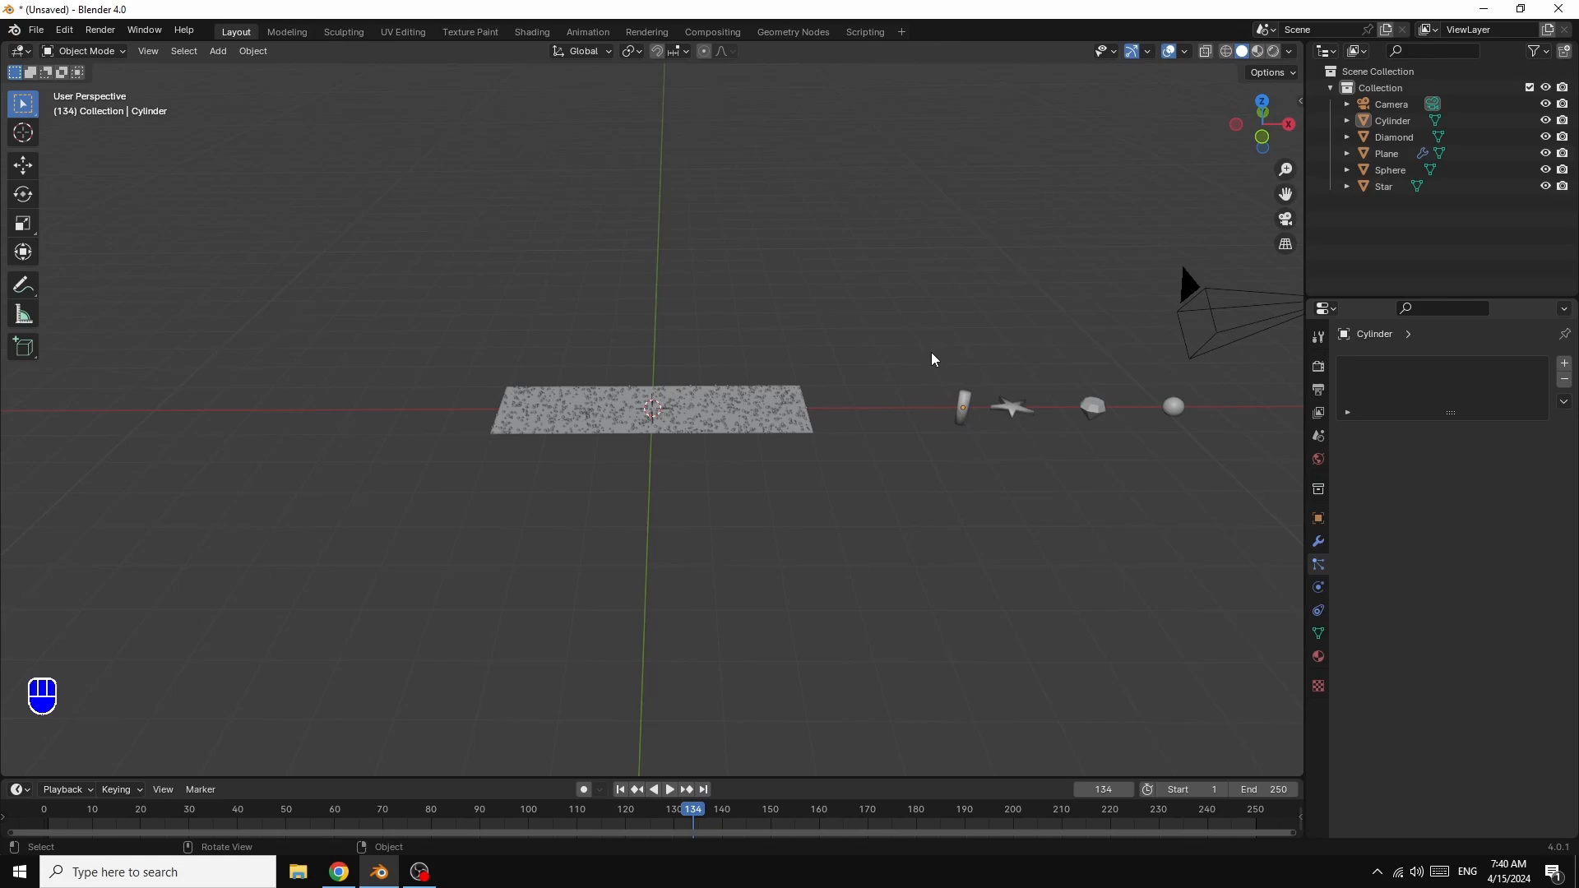
drag(931, 360, 1210, 495)
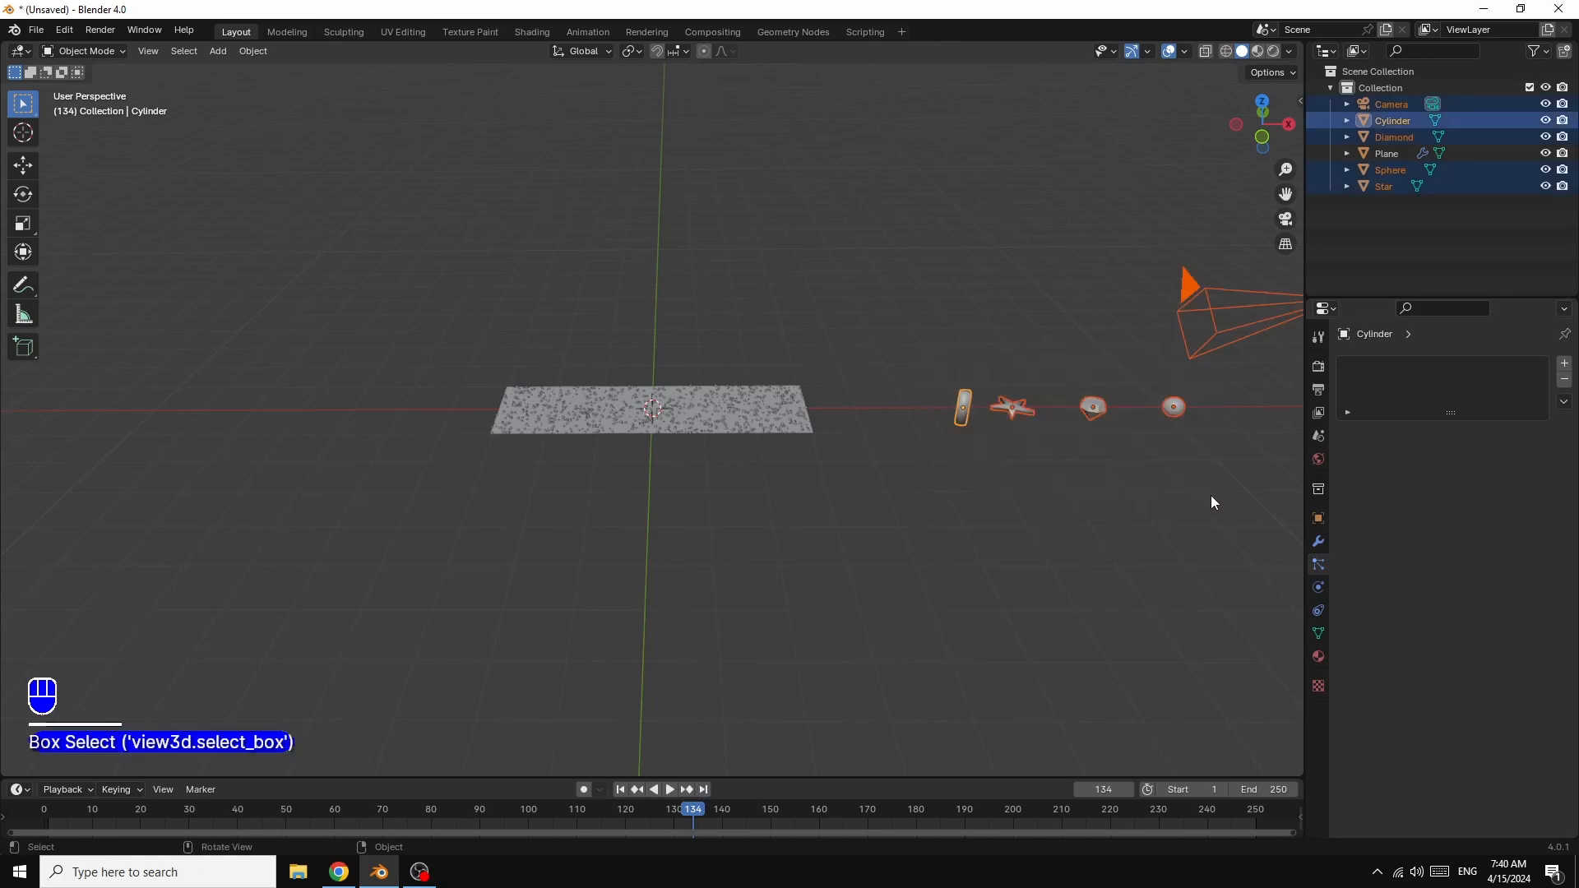
click(1171, 473)
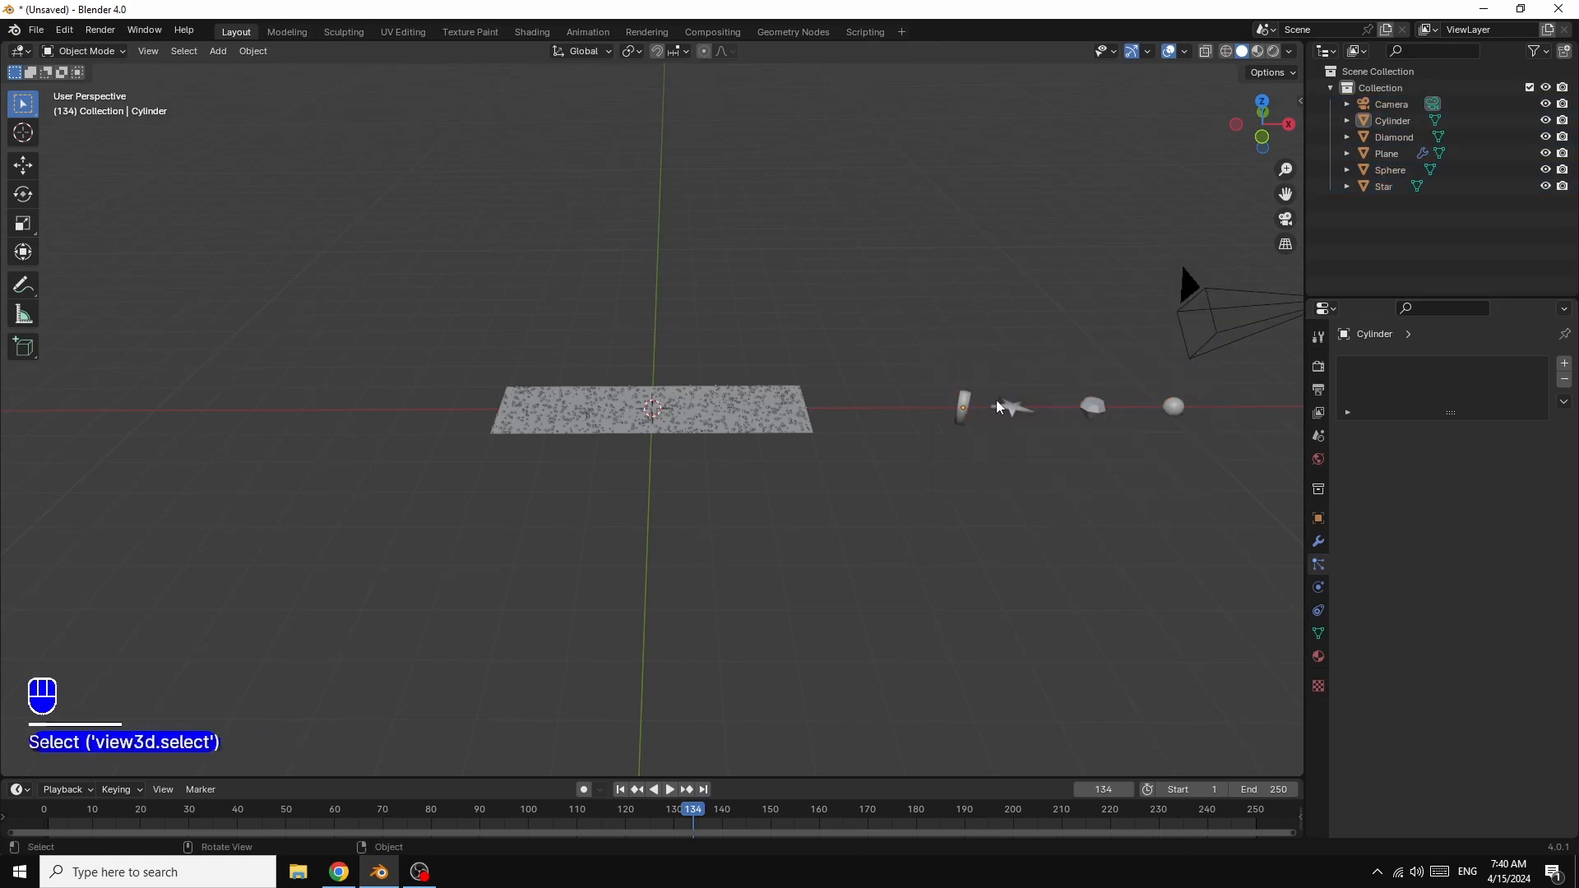
drag(947, 391, 1215, 467)
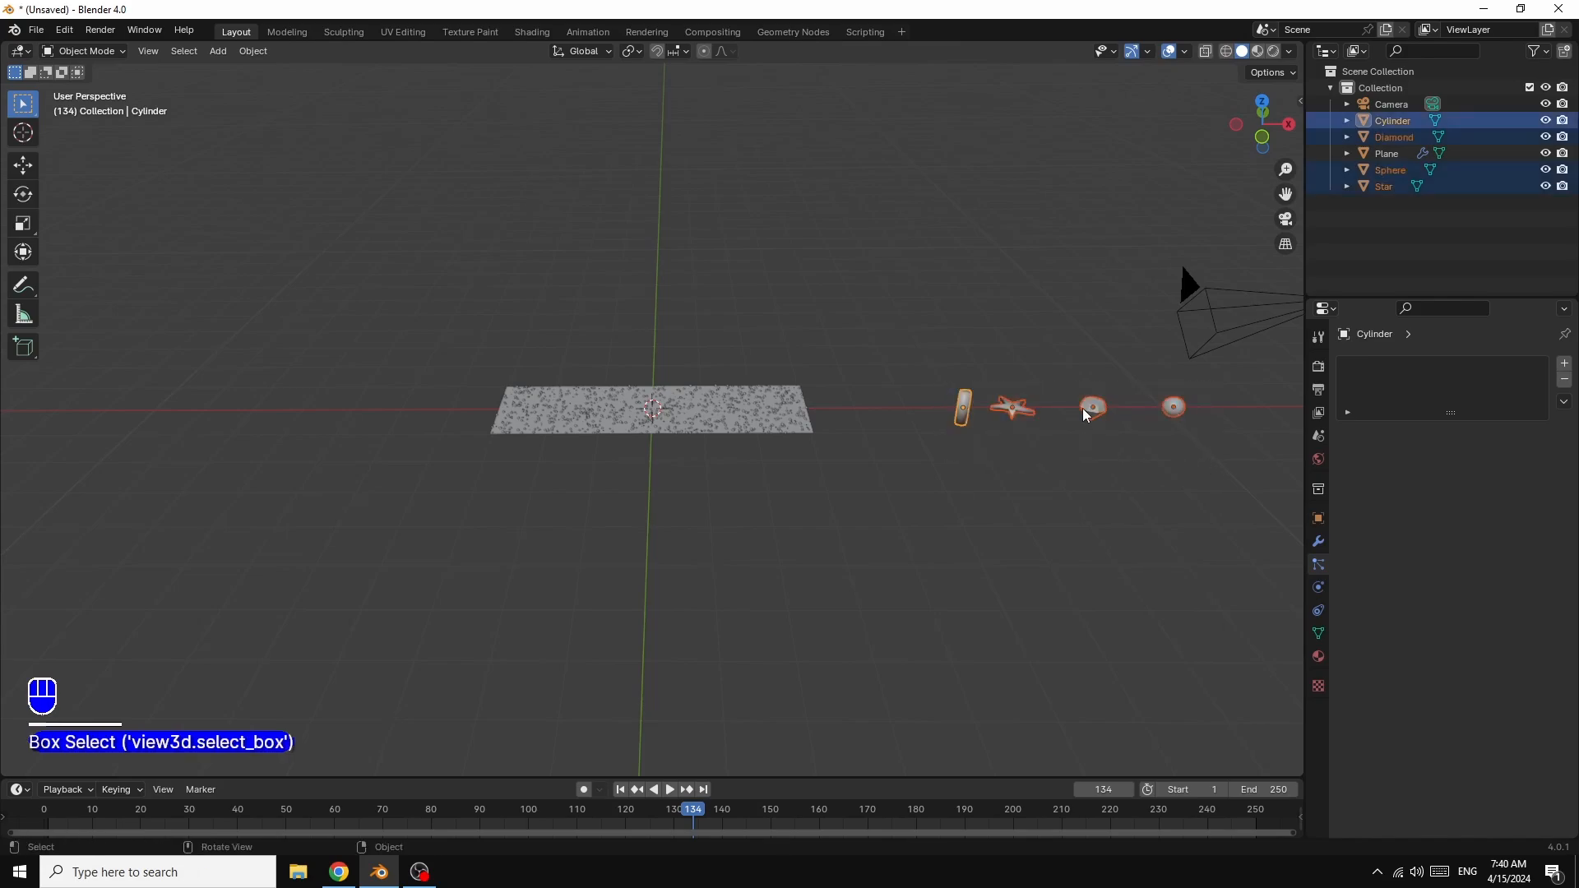
right_click(1085, 415)
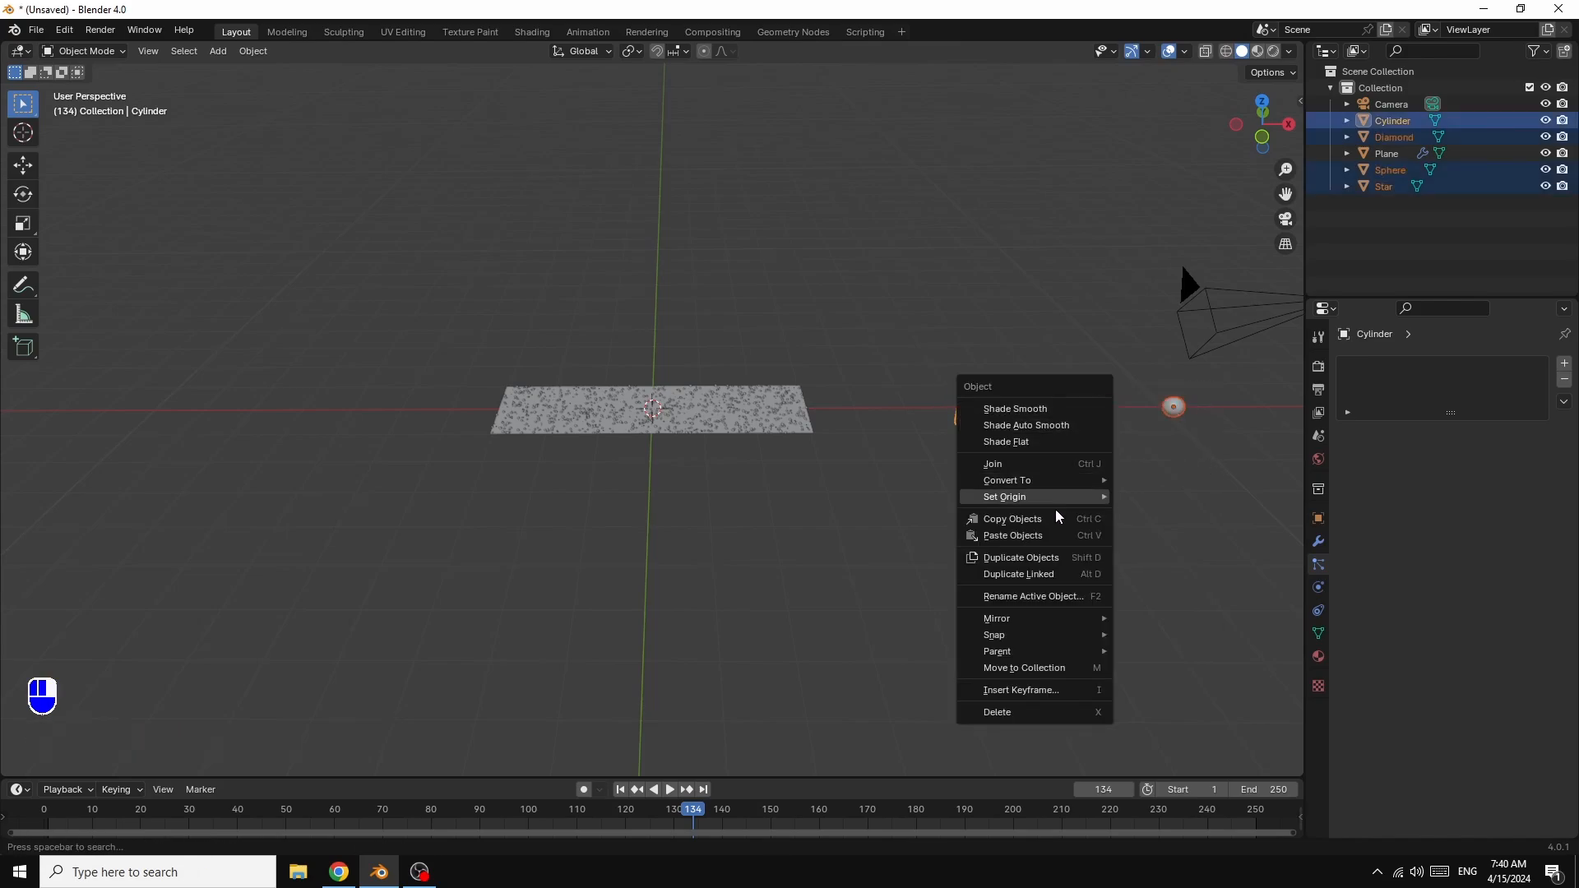
click(1042, 669)
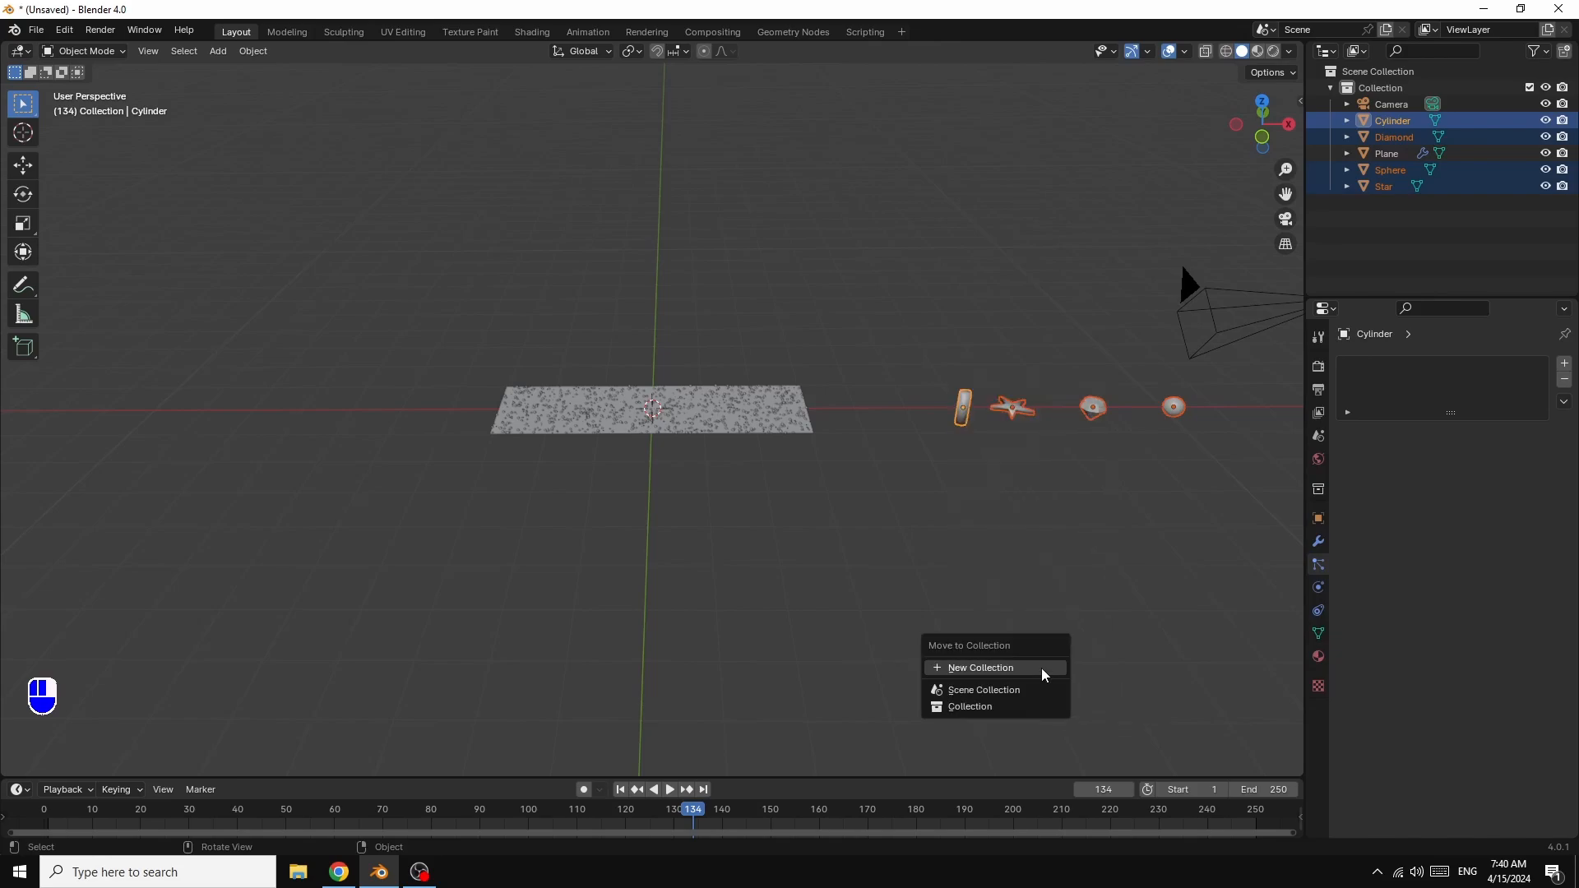
click(975, 669)
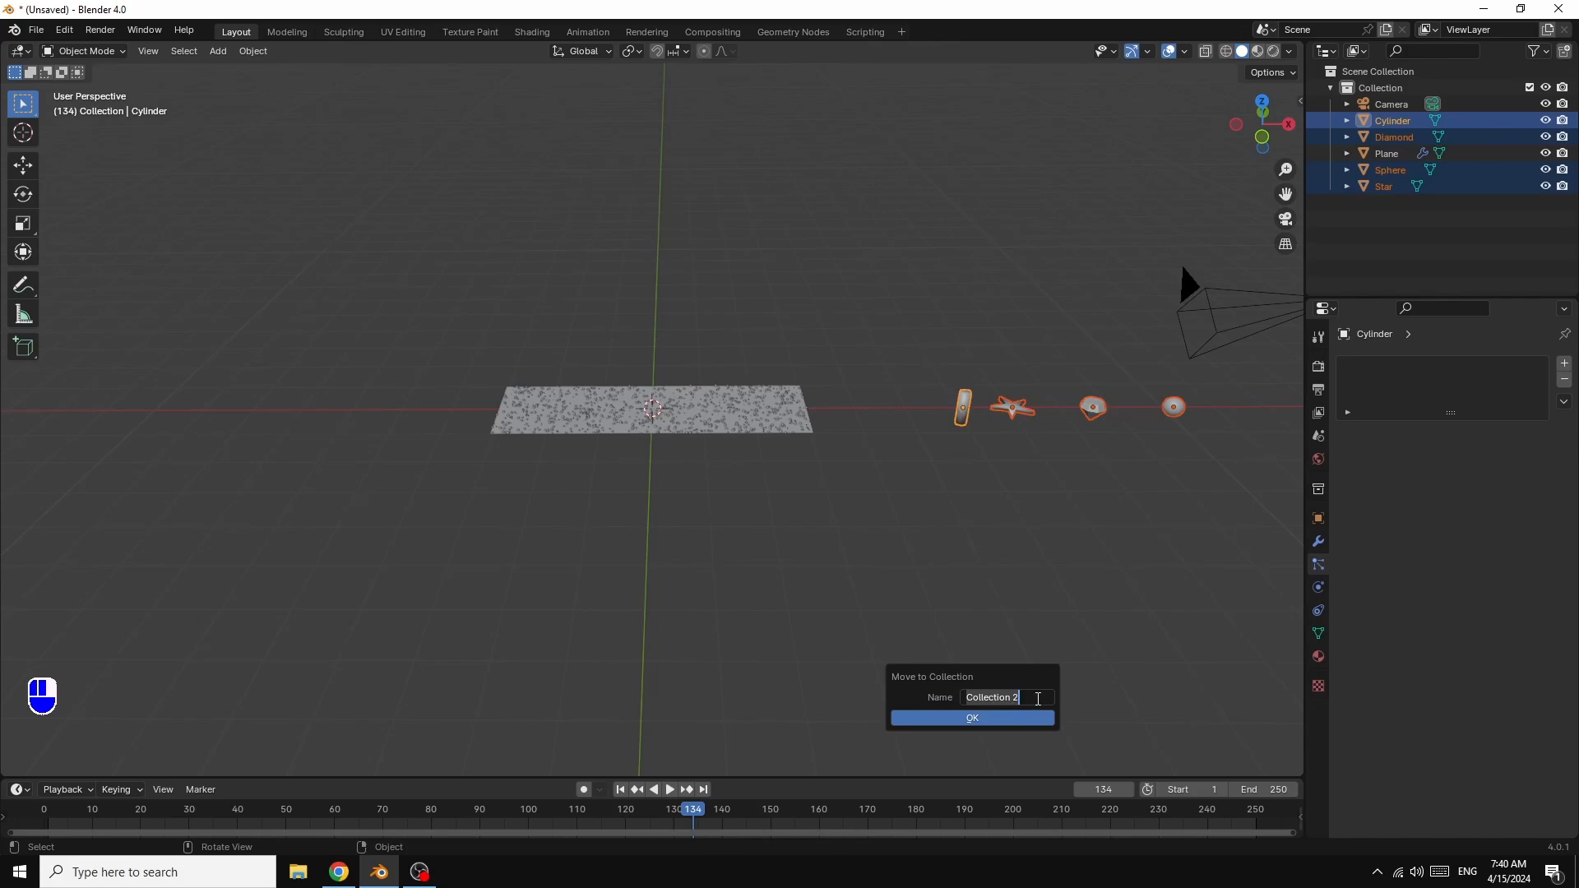
key(BackSpace)
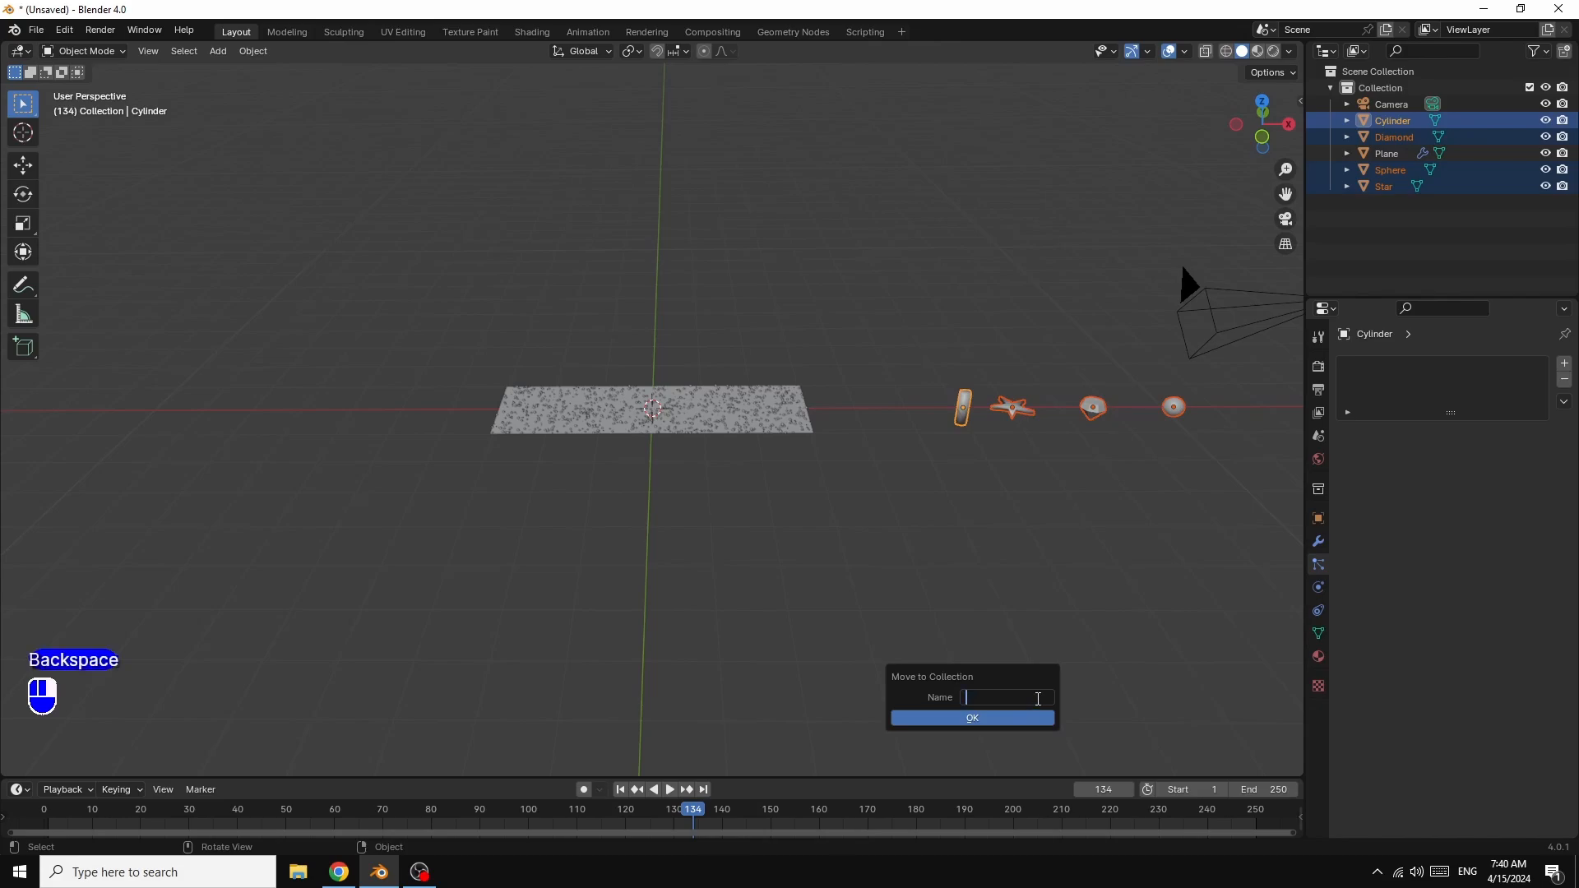
text(objects)
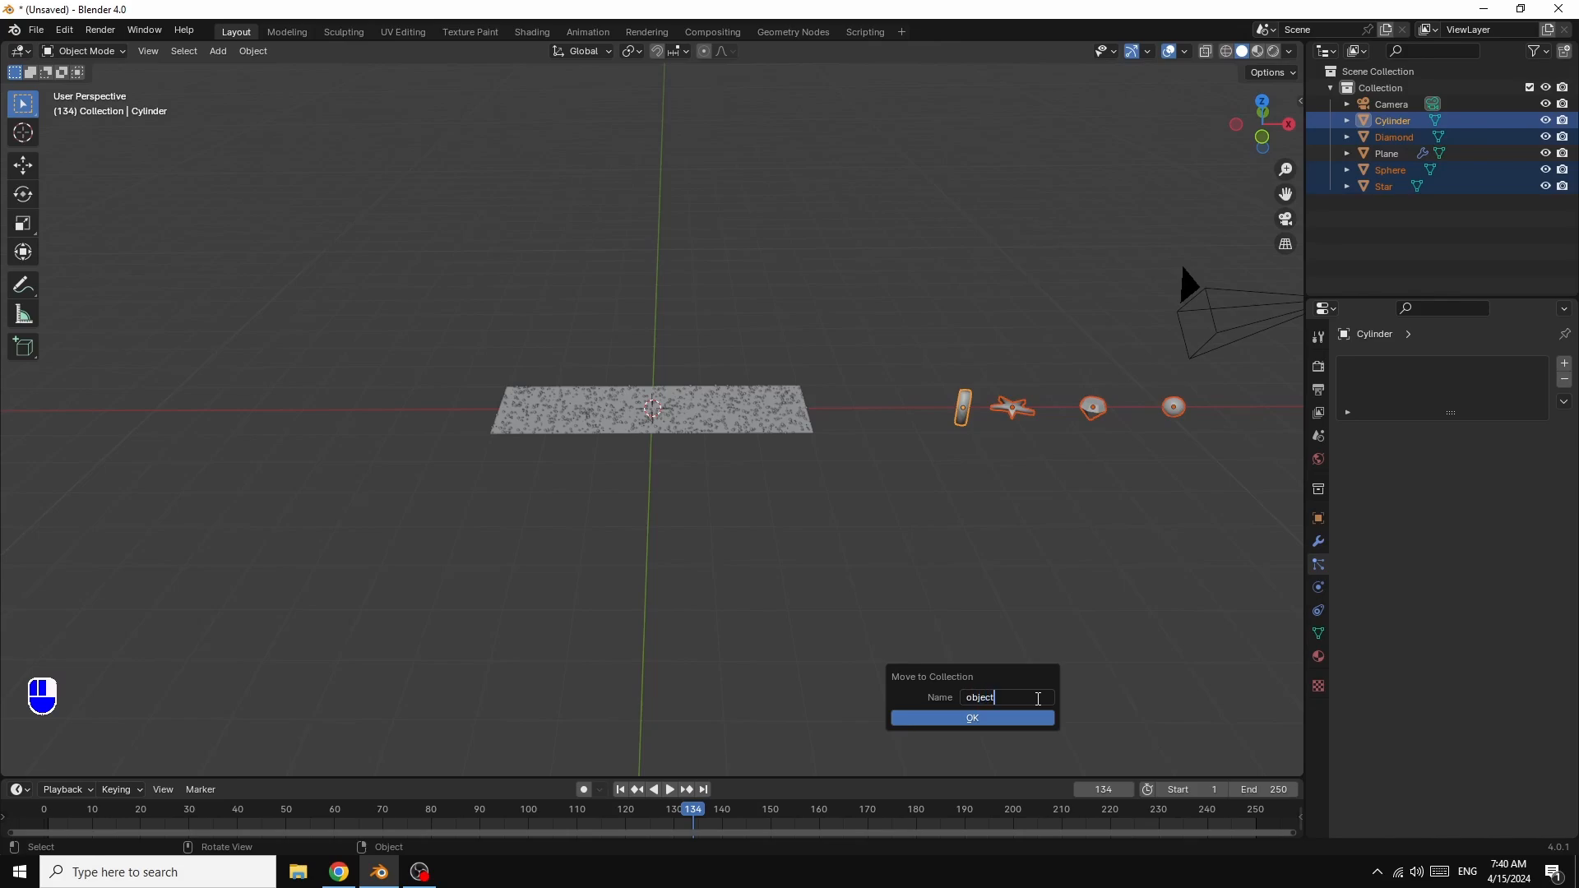
click(971, 720)
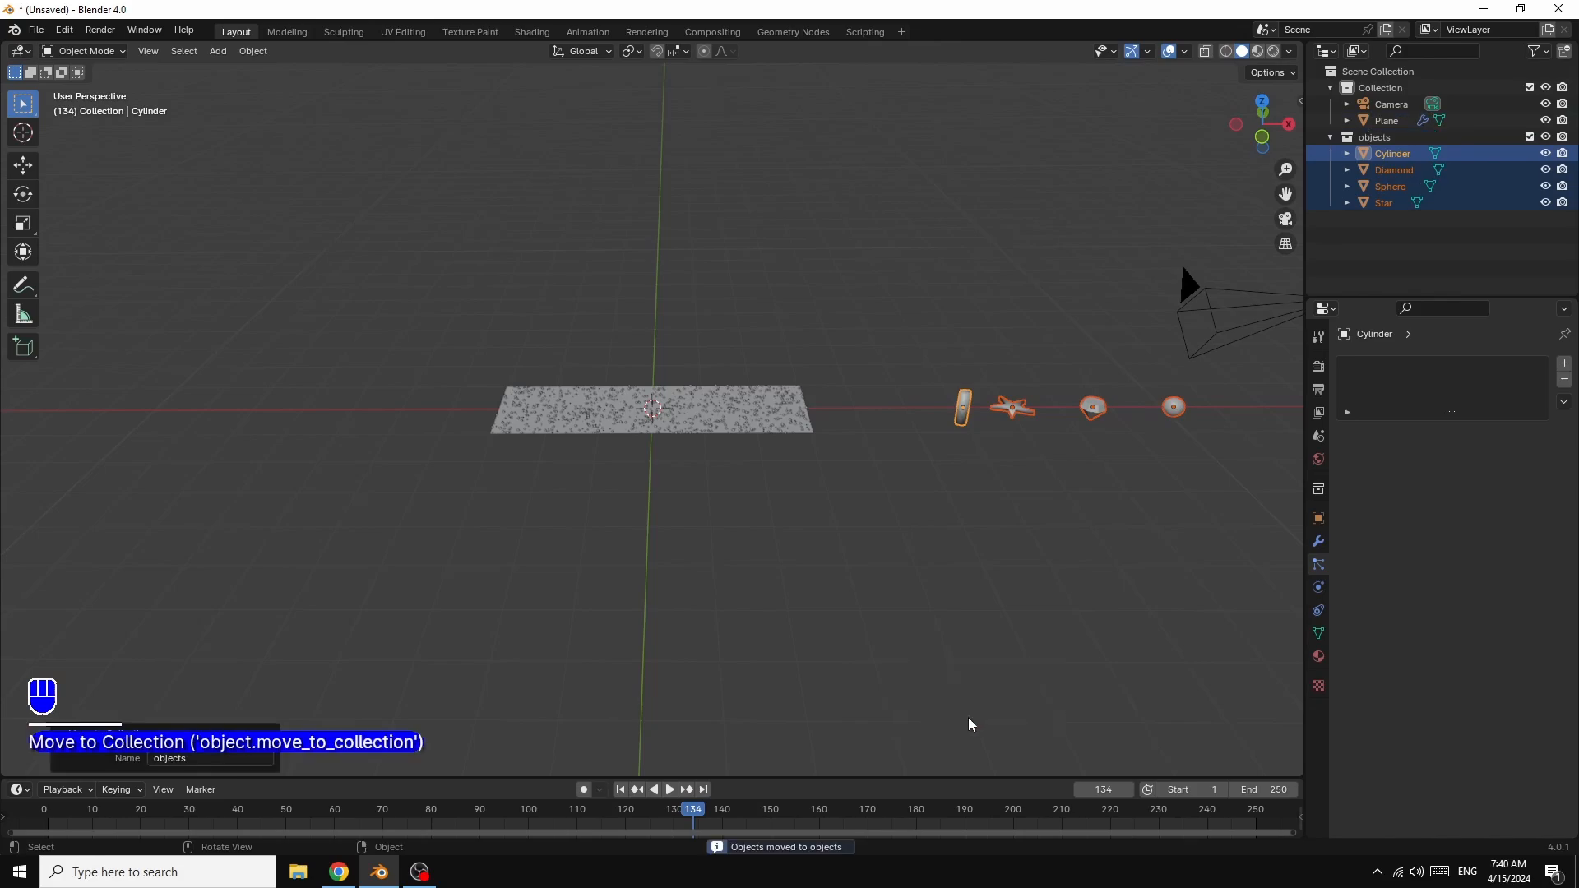
- Assign the four selected meshes to the existing "objects" collection again
right_click(1017, 411)
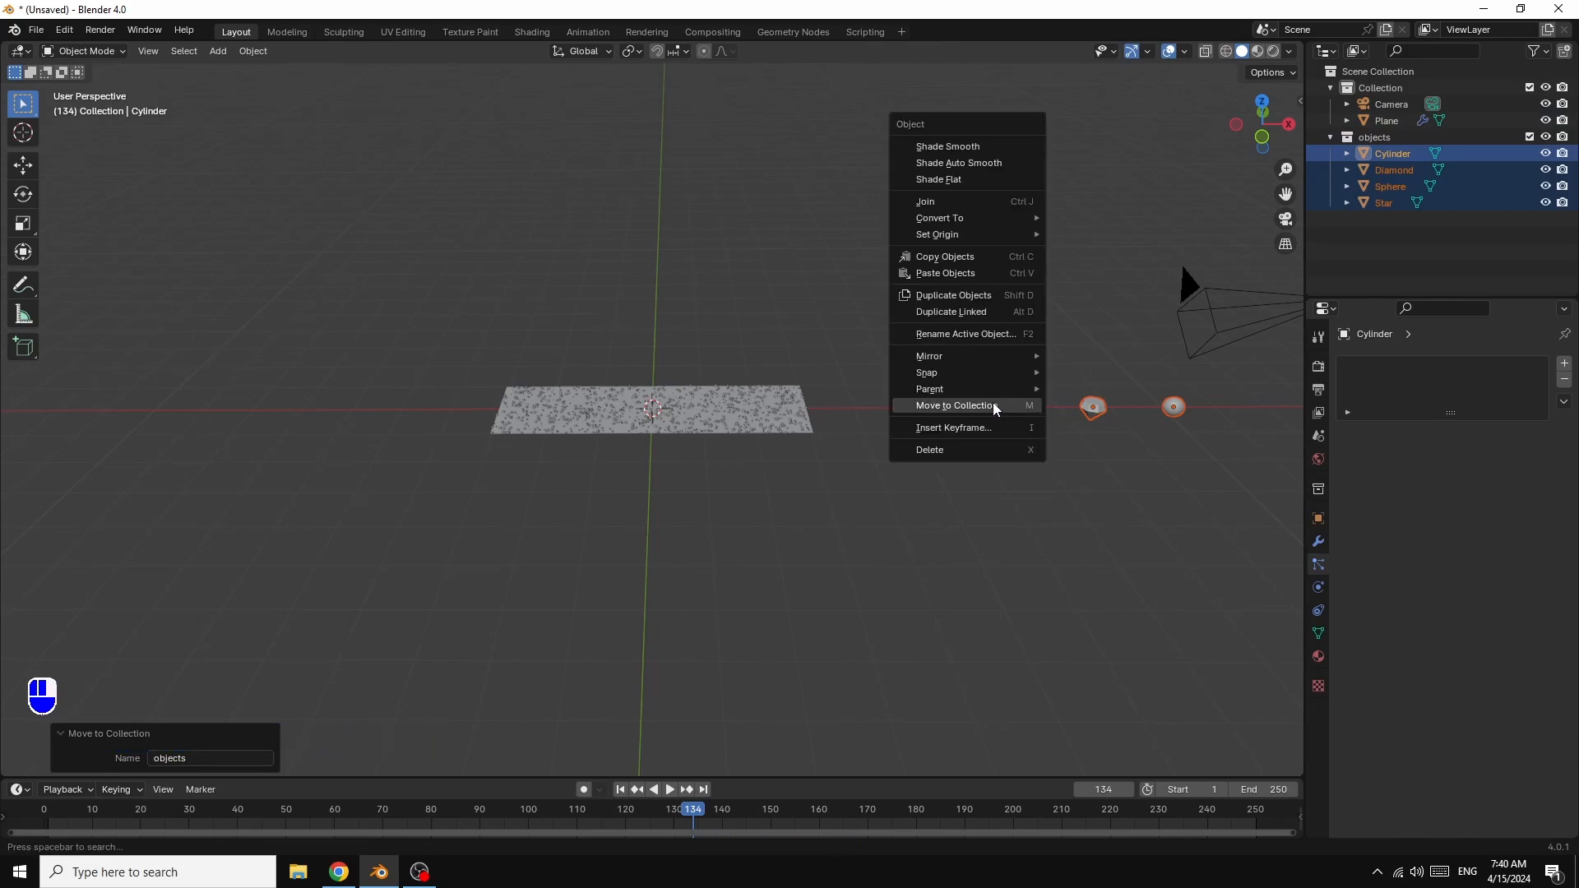
click(994, 406)
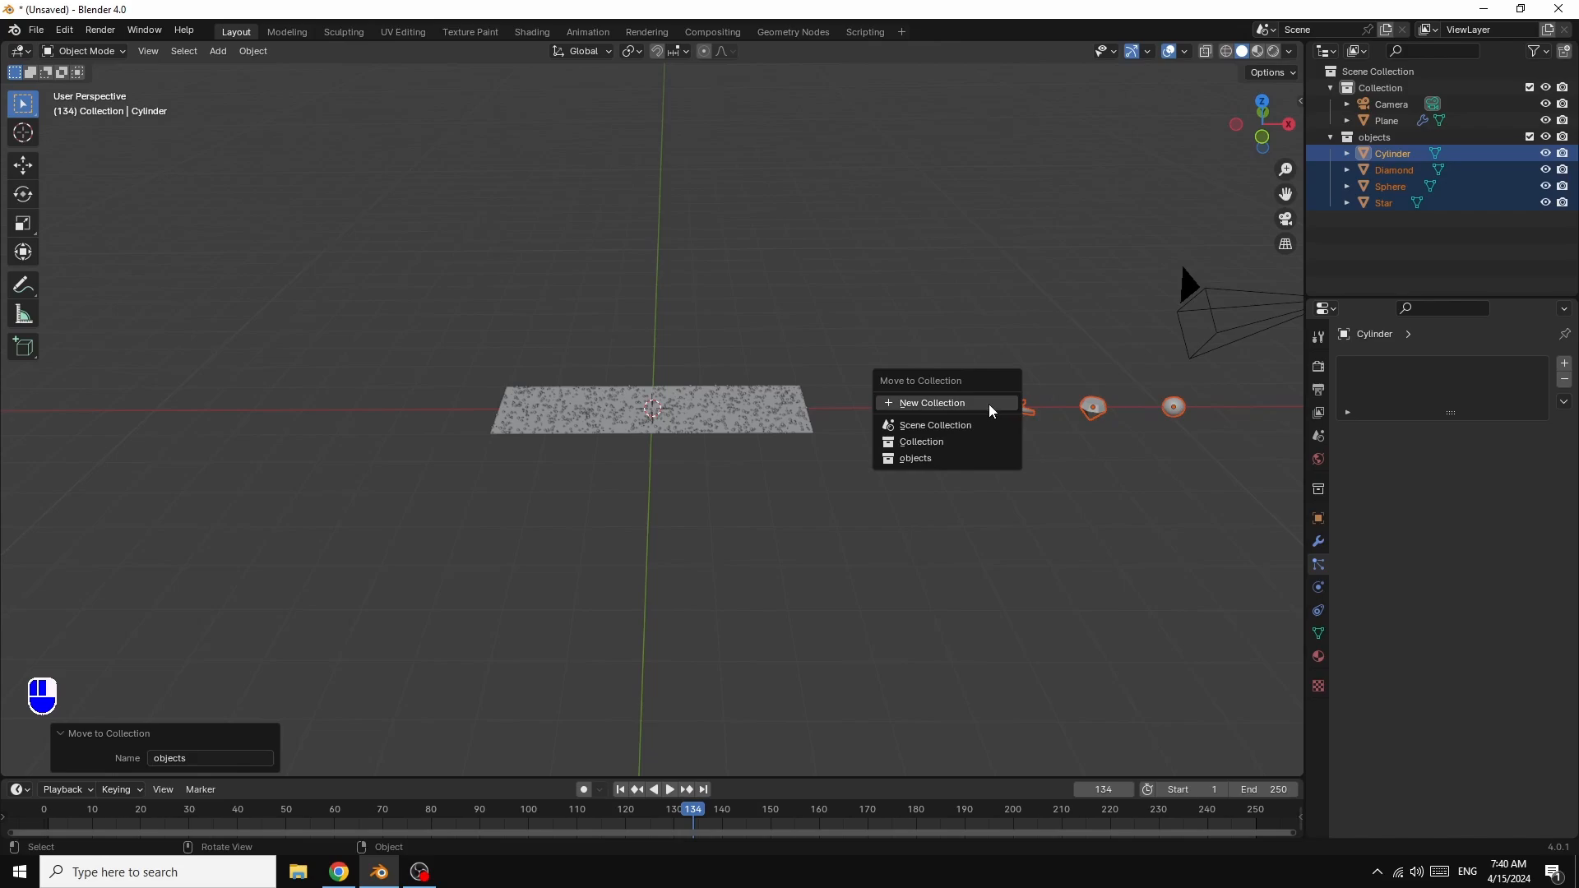
click(916, 458)
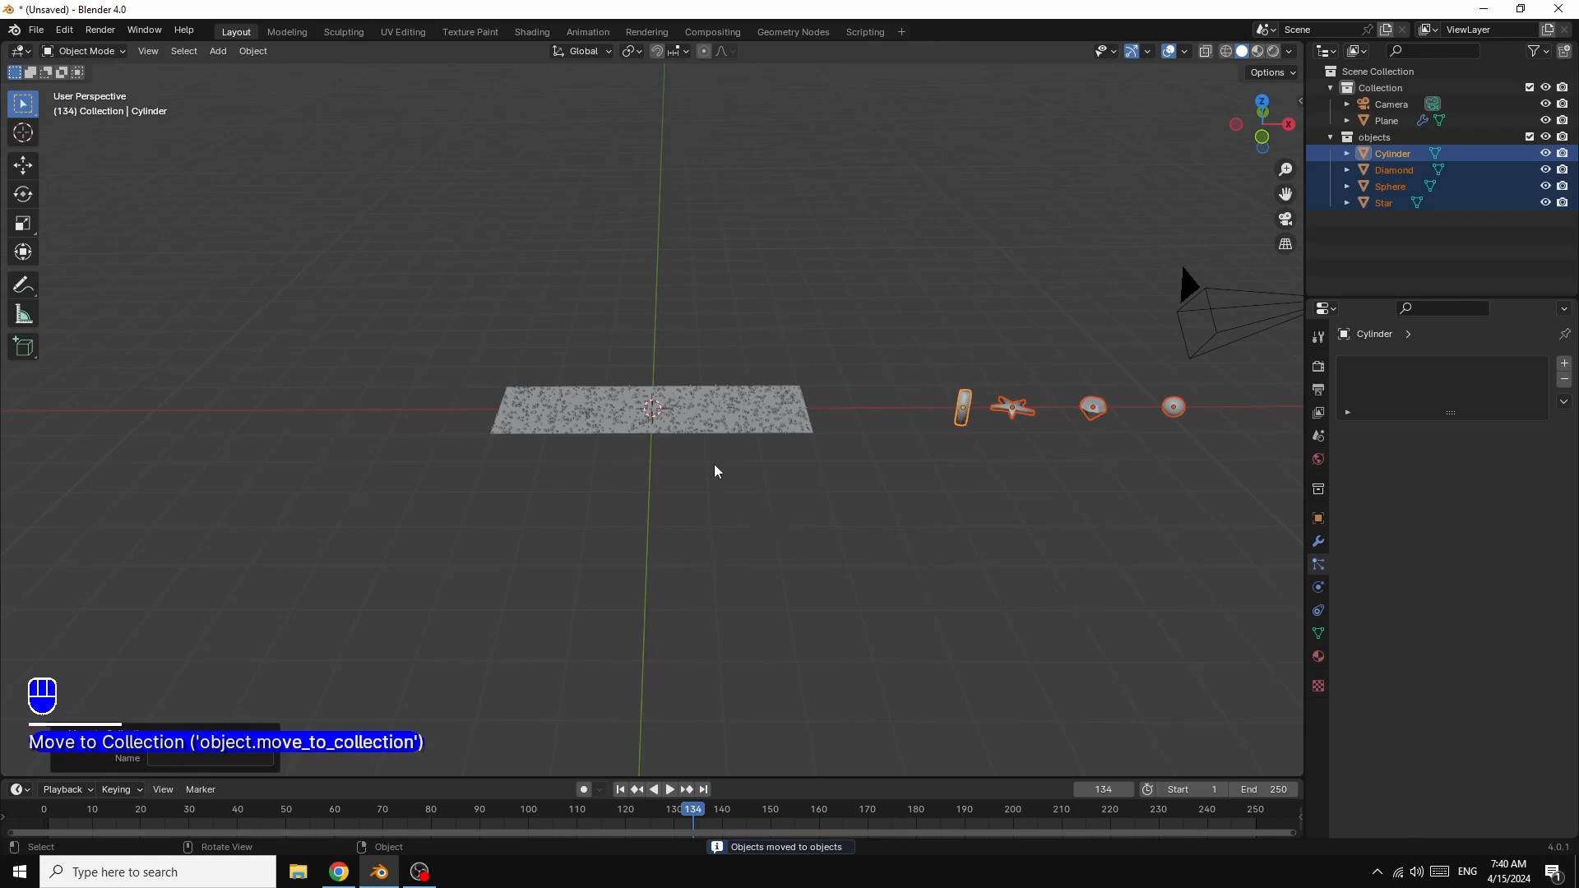
- Render the plane's particles as a collection, using "objects" as the instance collection
click(698, 431)
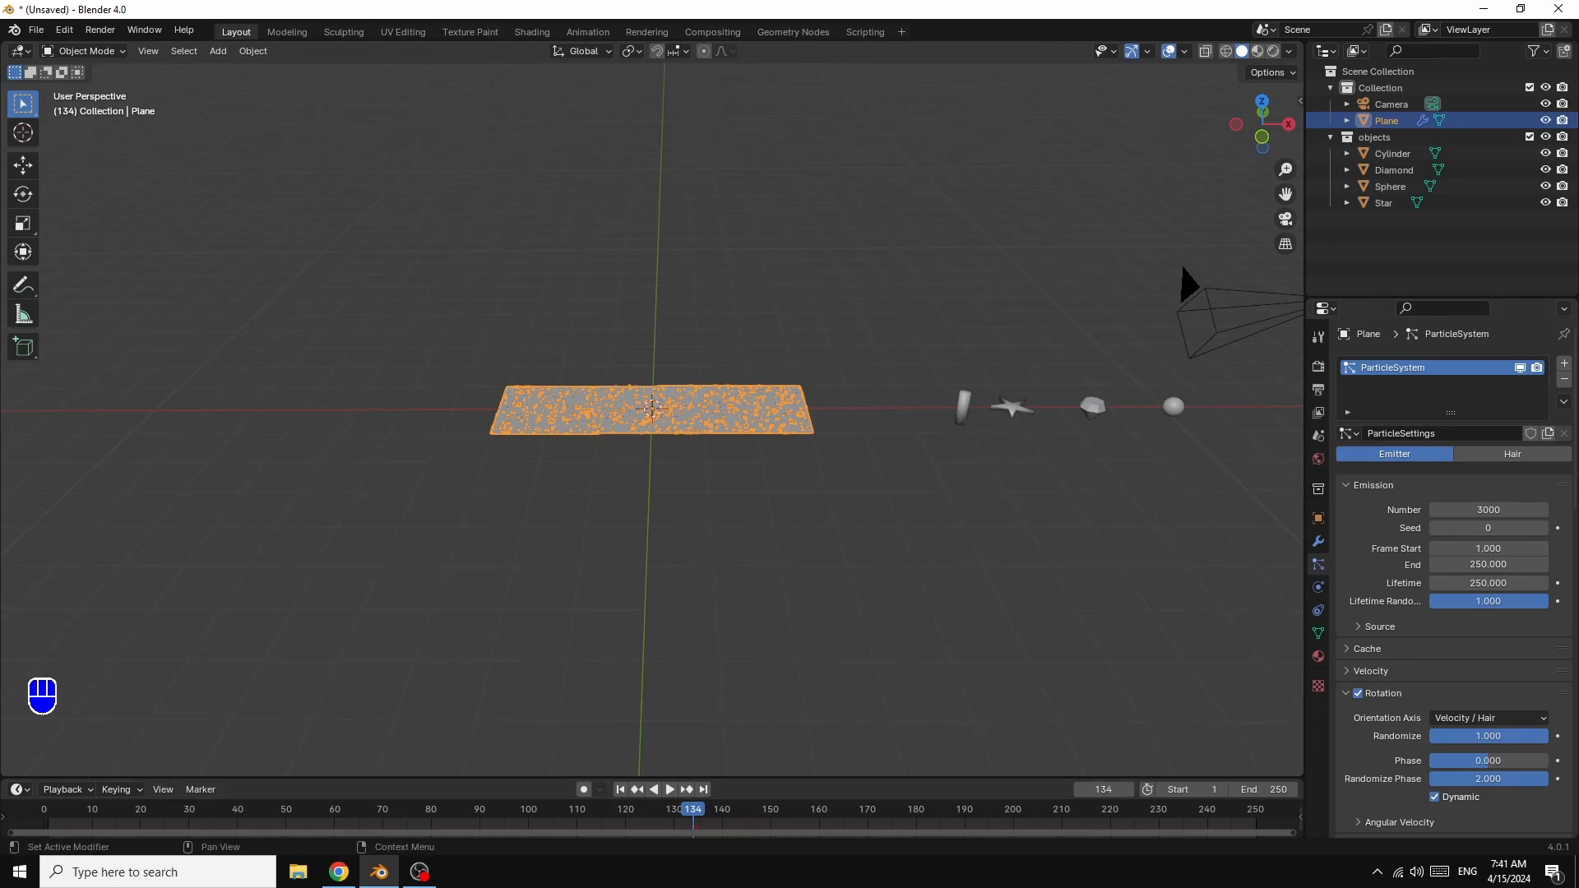
scroll(1574, 664, down, 3)
scroll(1574, 665, down, 5)
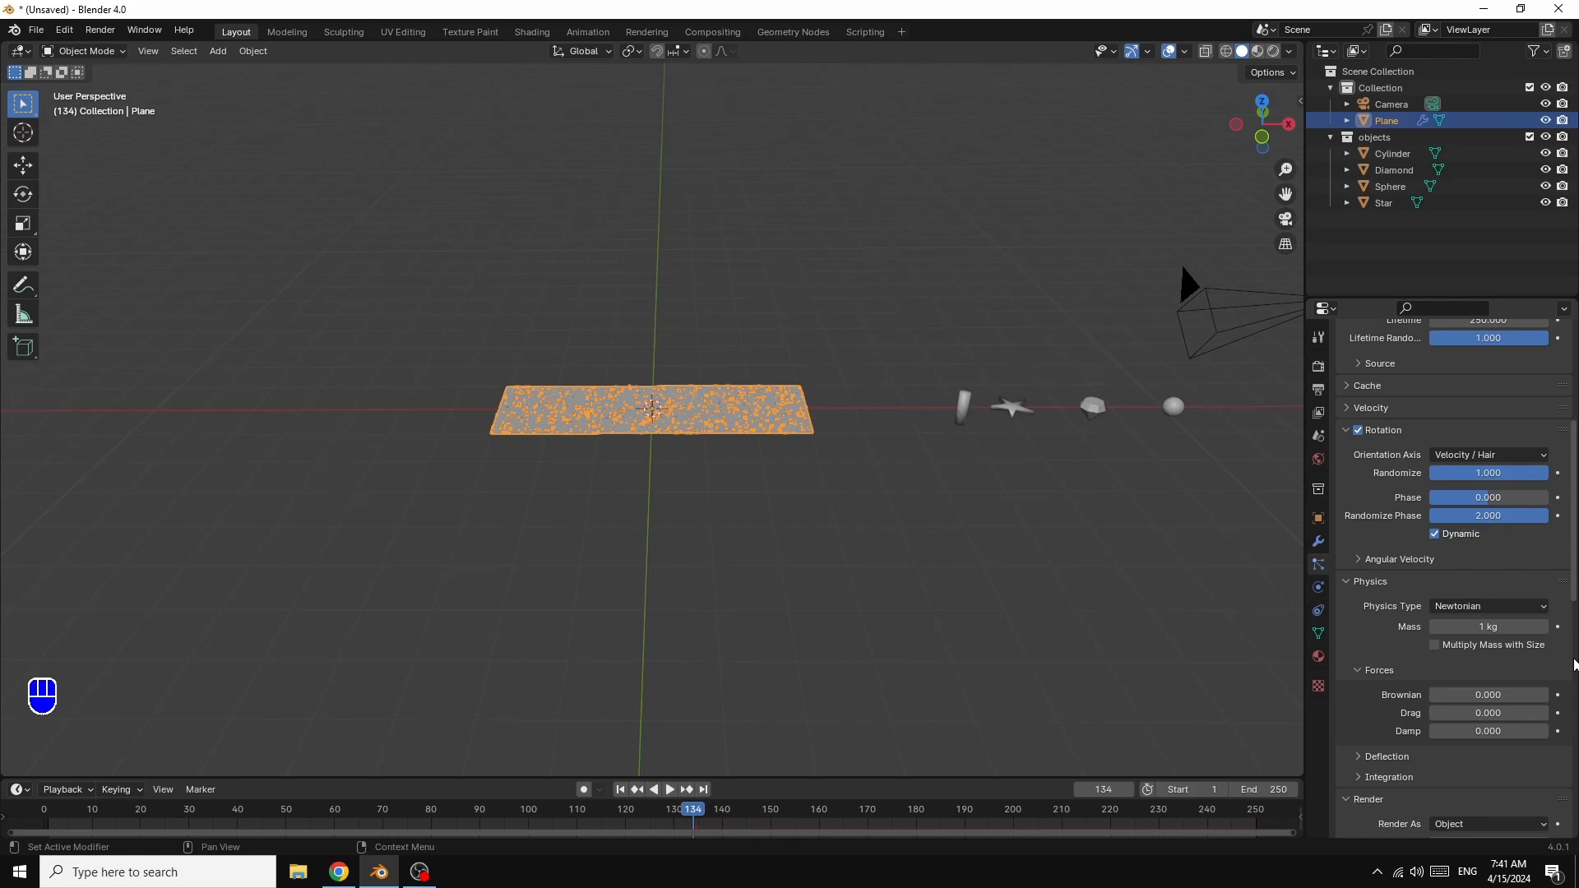
scroll(1574, 664, down, 2)
scroll(1573, 665, down, 4)
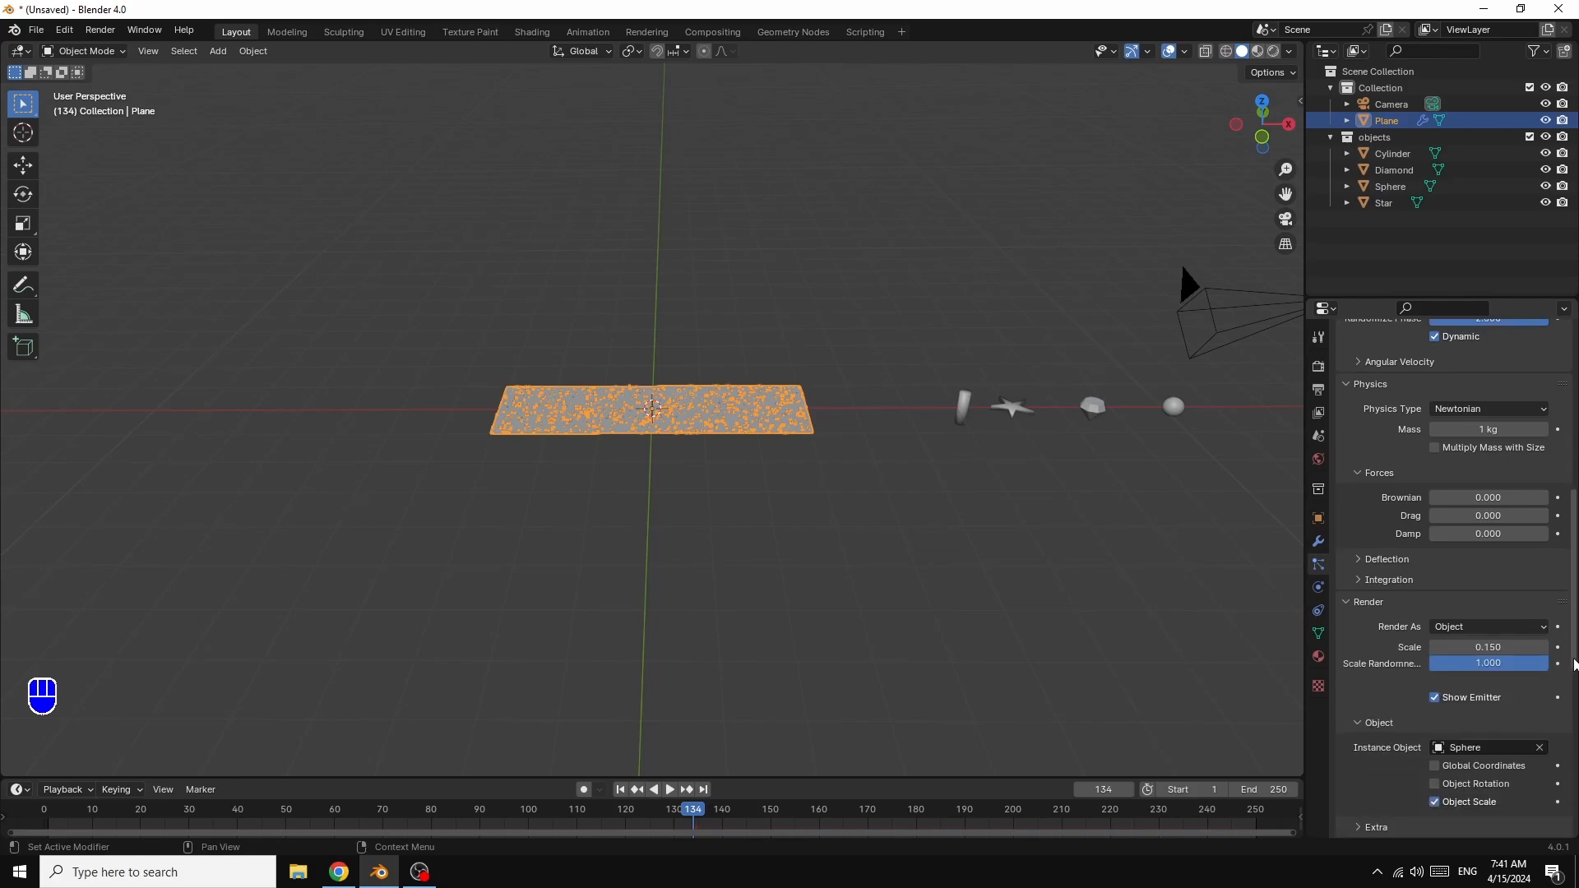
click(1486, 629)
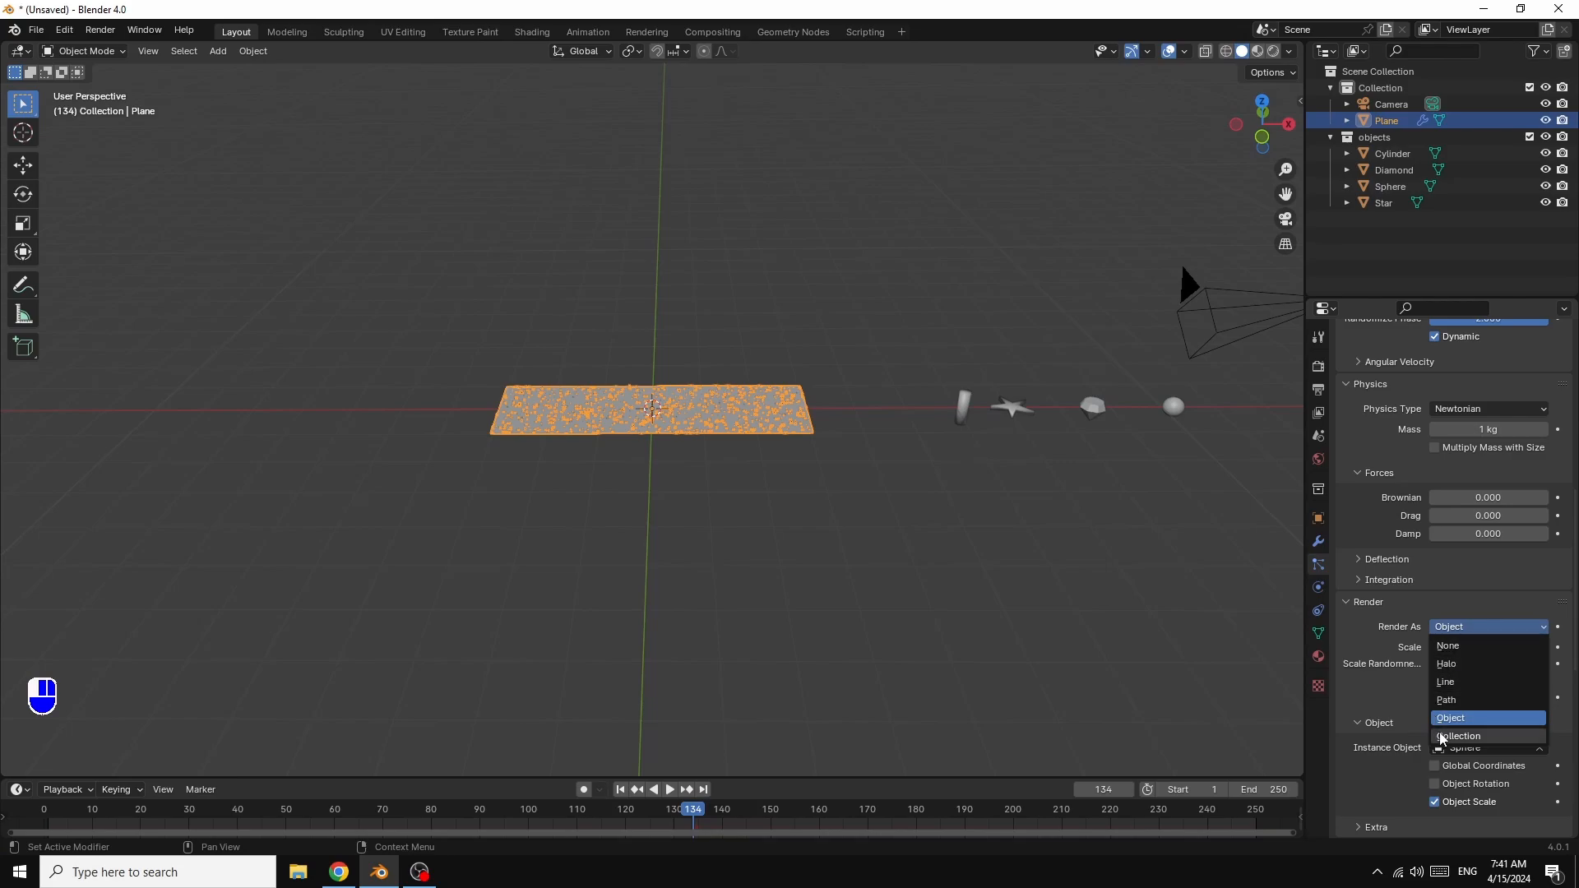
click(1469, 738)
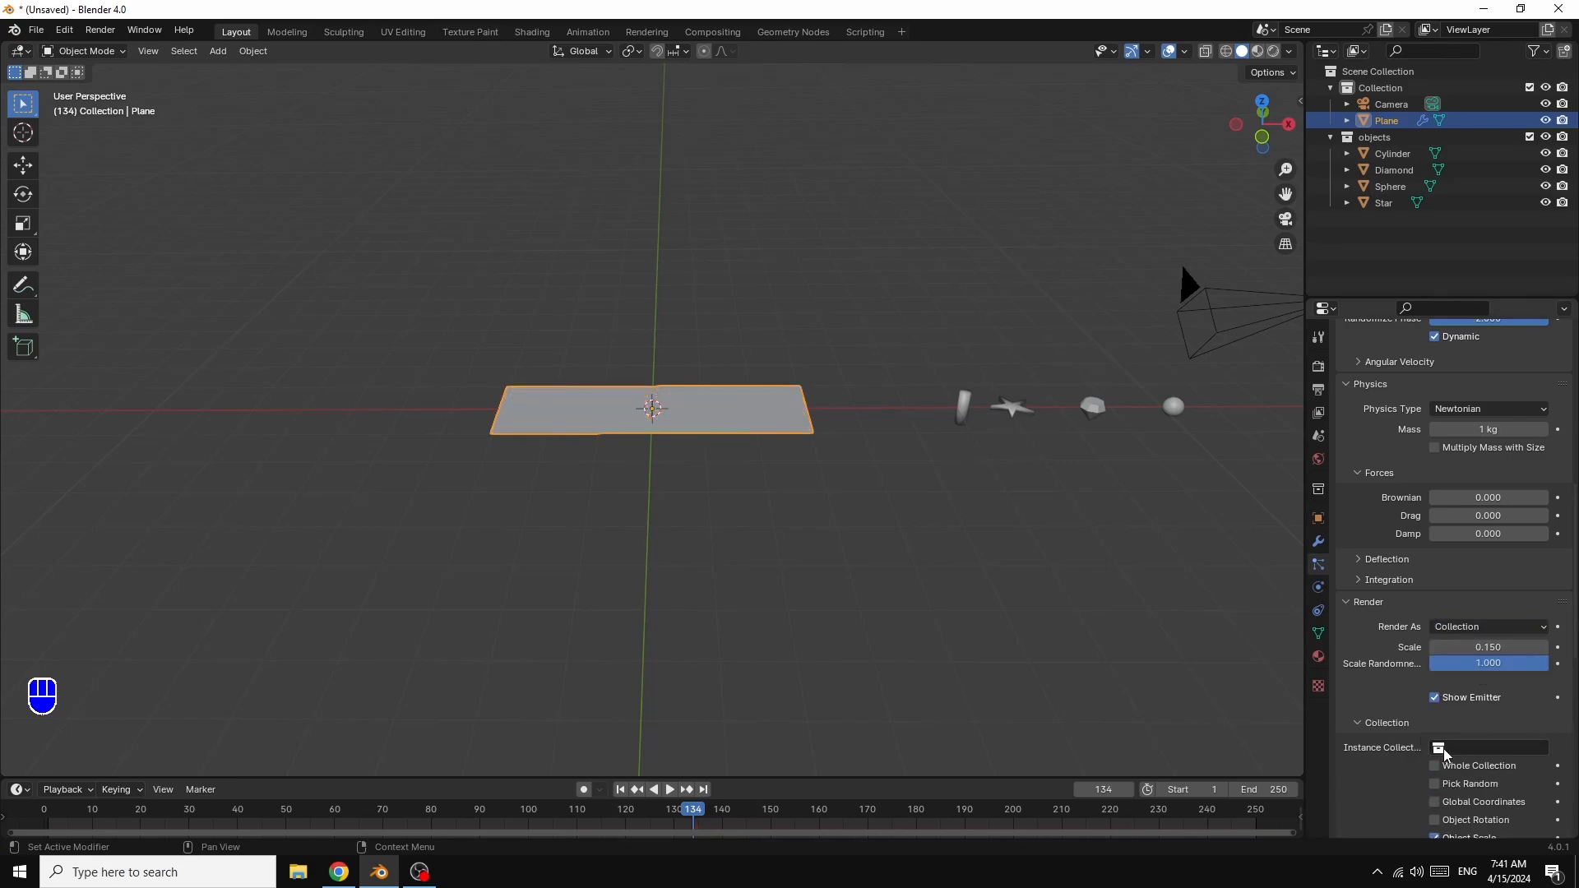
click(1444, 748)
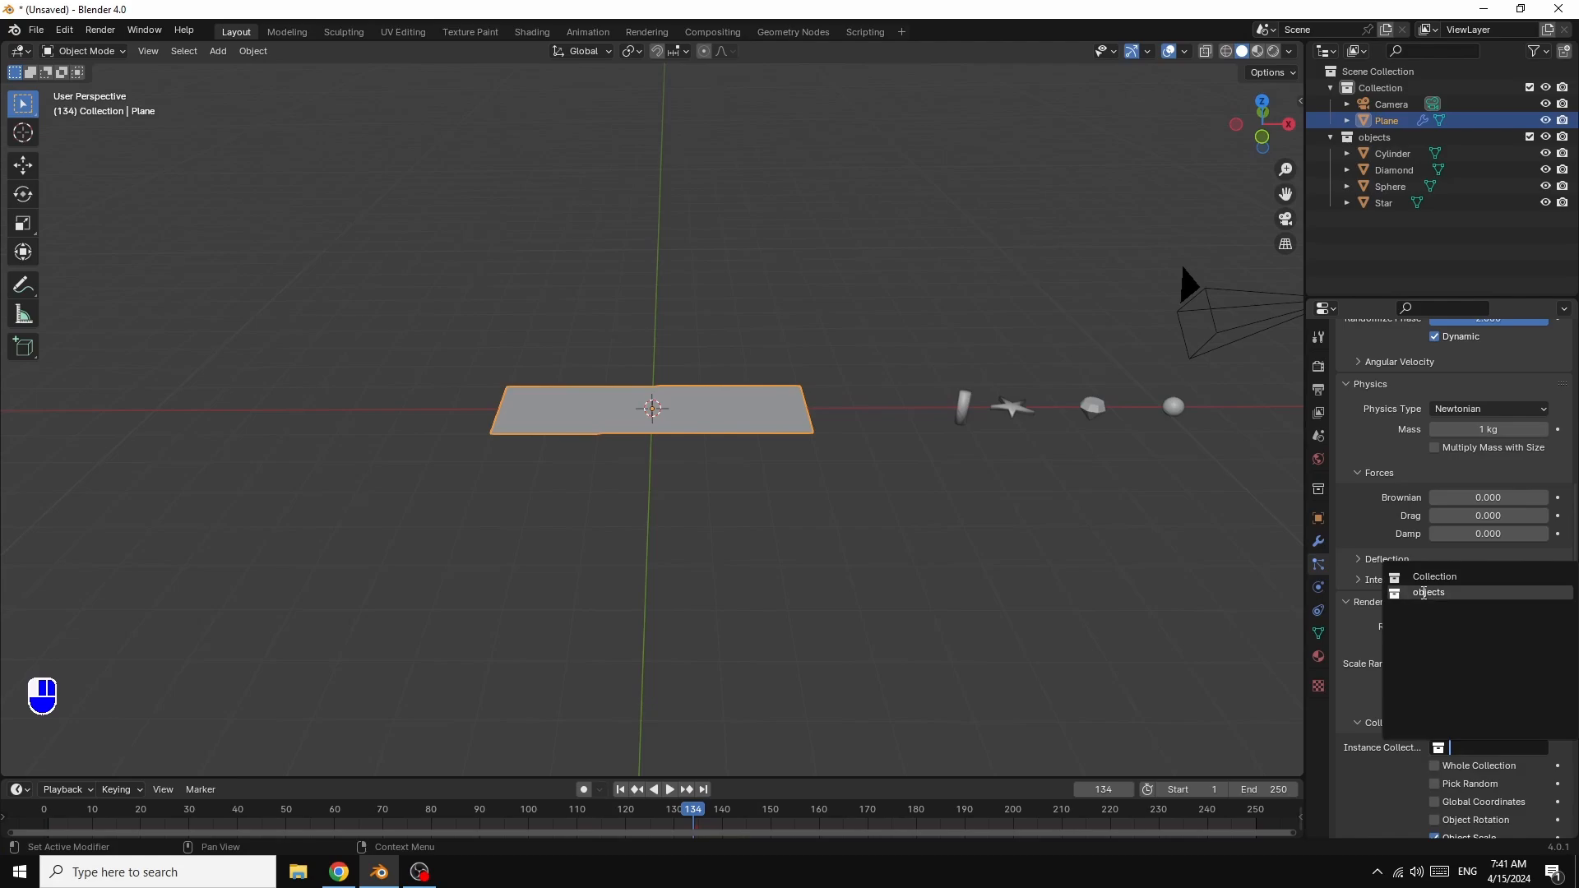
click(1432, 595)
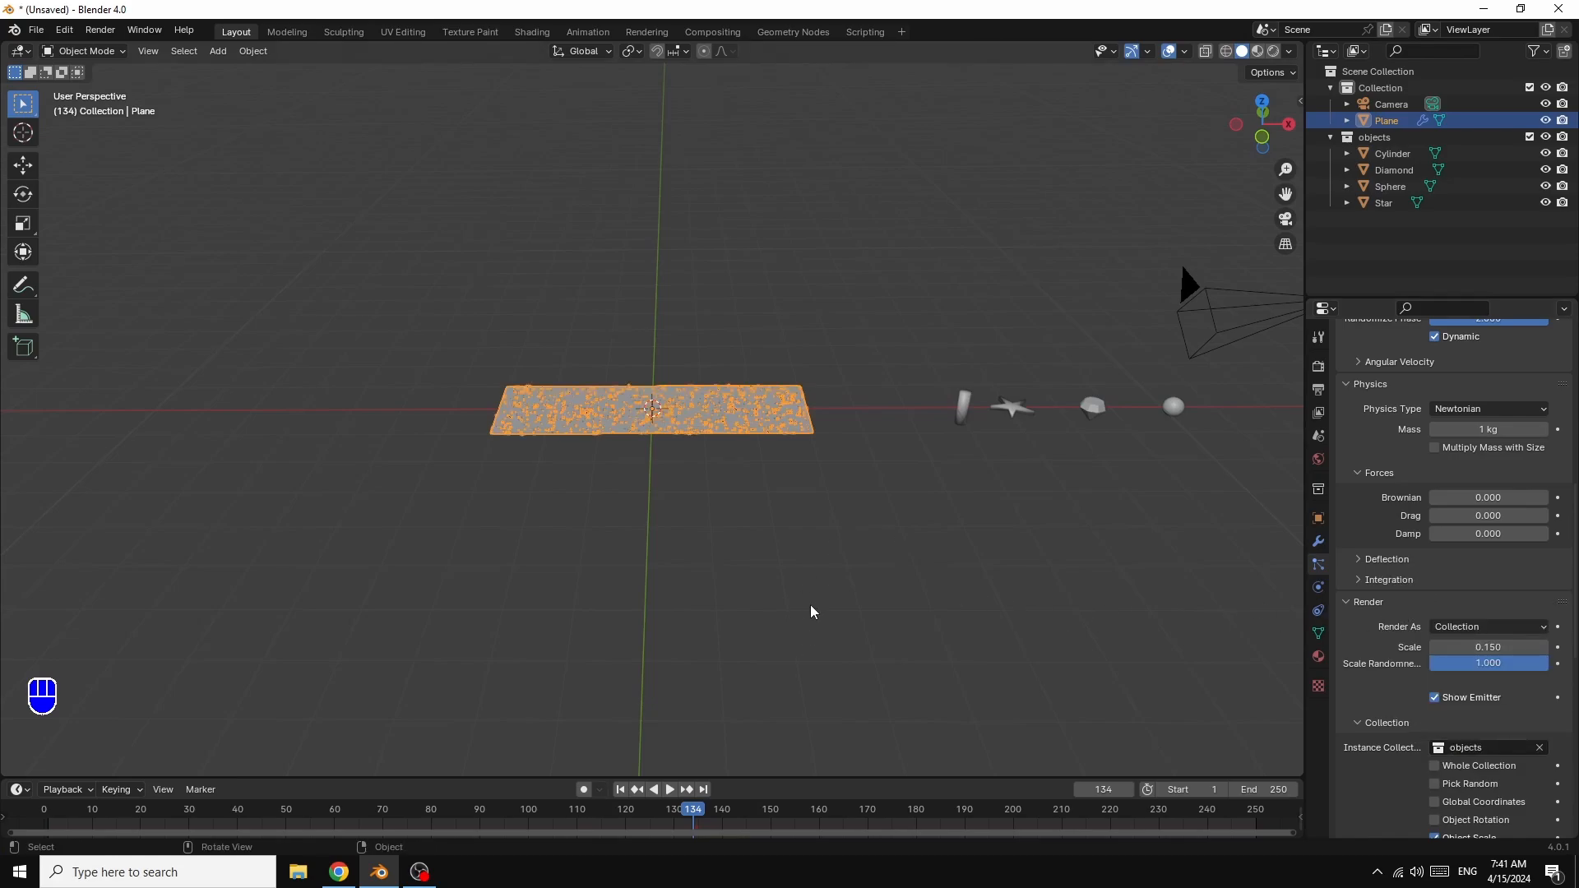
- Play the particle animation from the first frame with the plane deselected to examine the mixed shapes, and return to frame 1
scroll(976, 542, up, 4)
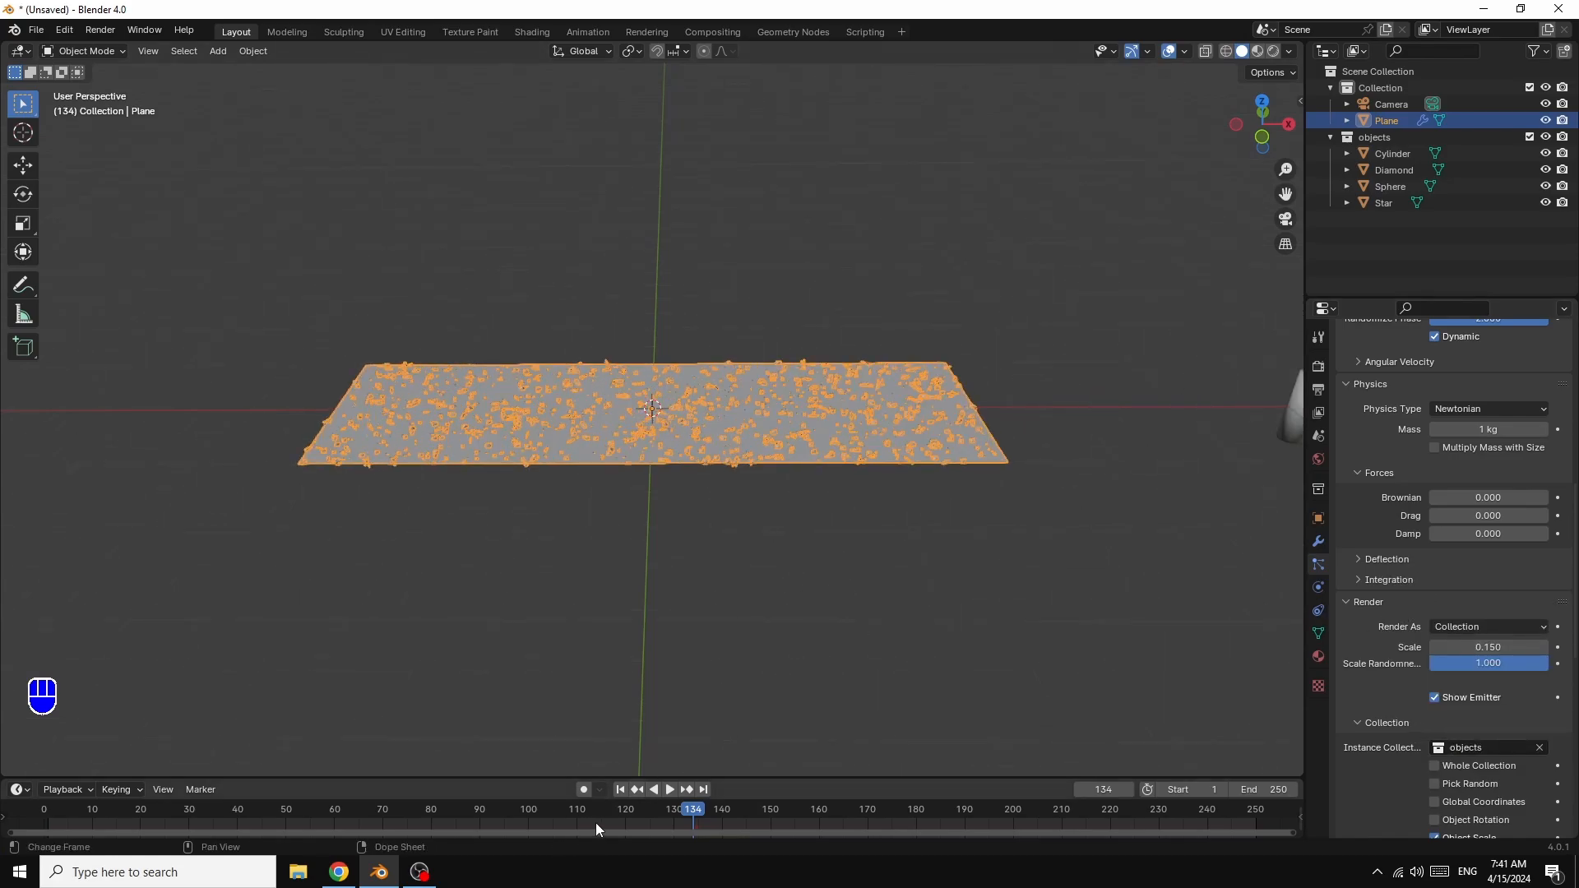
click(620, 790)
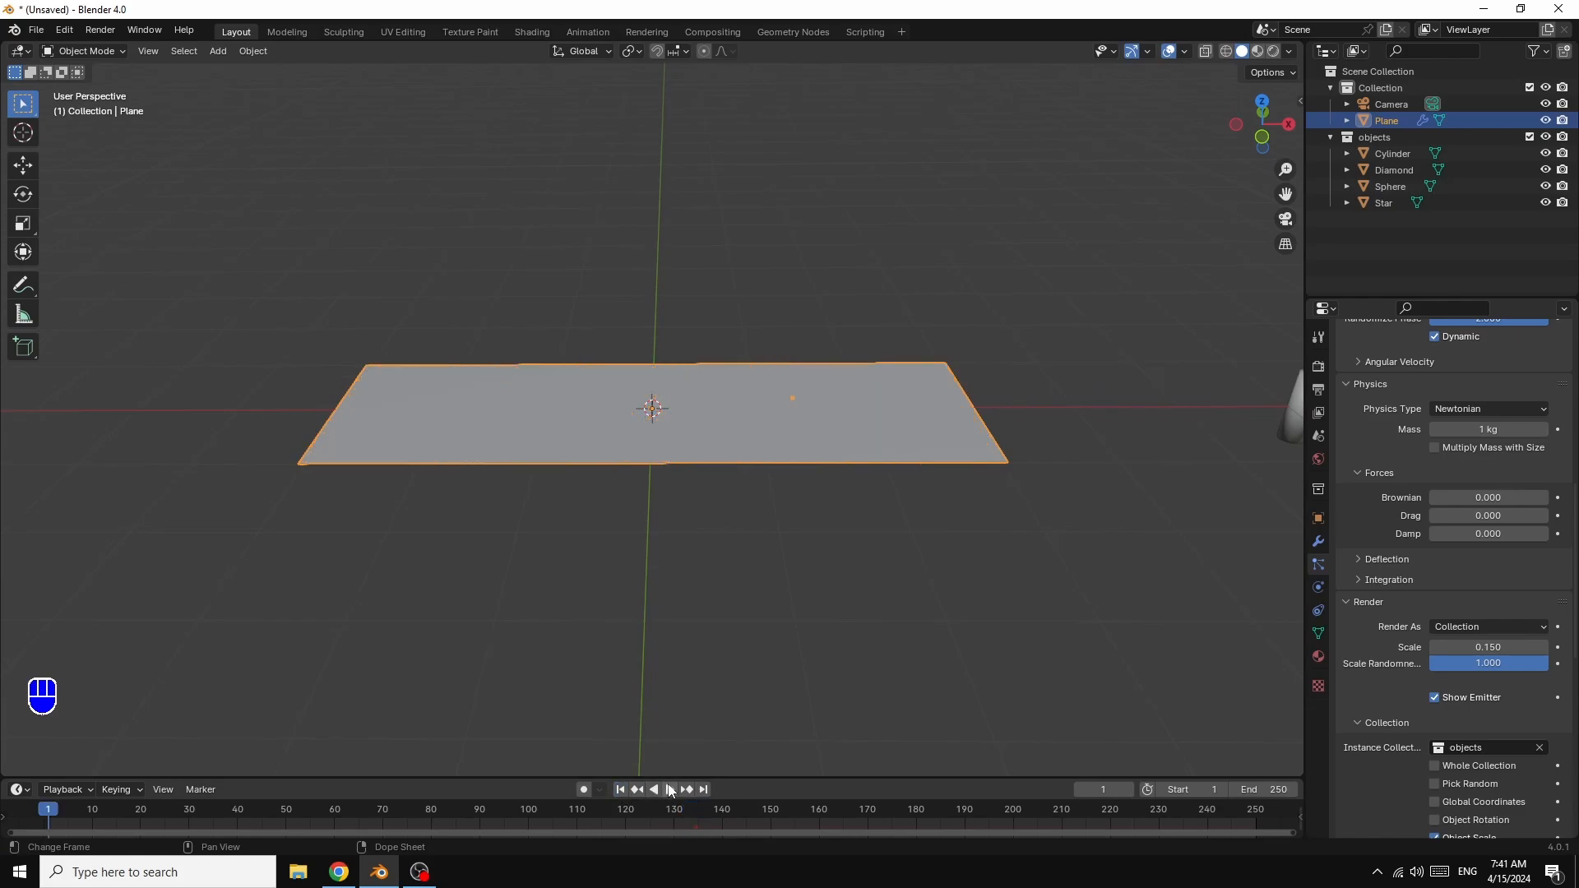
click(670, 790)
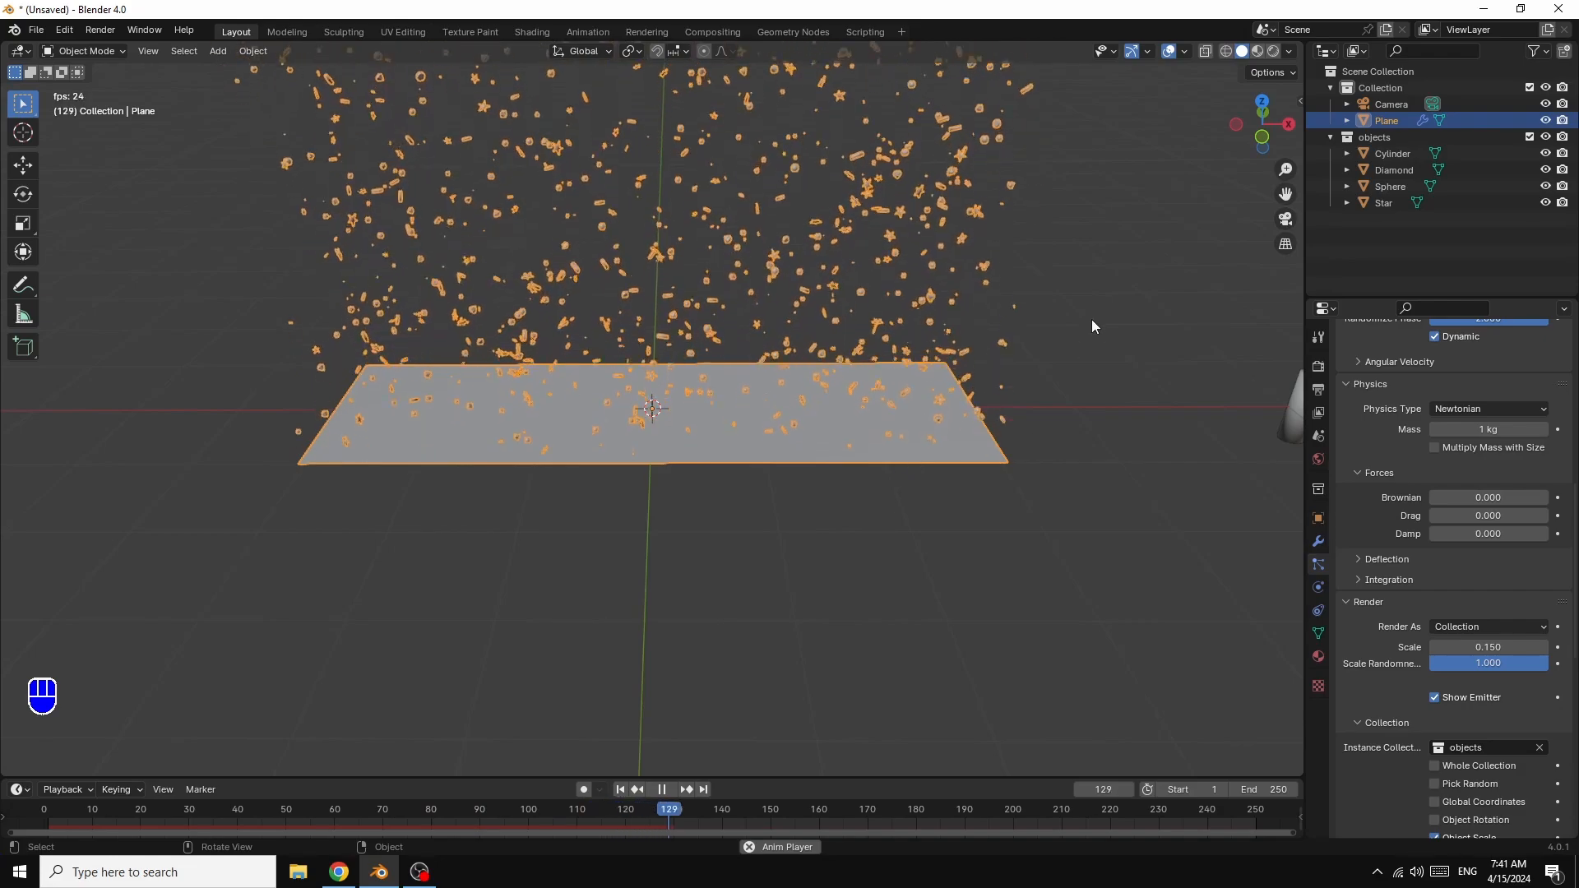
click(1136, 319)
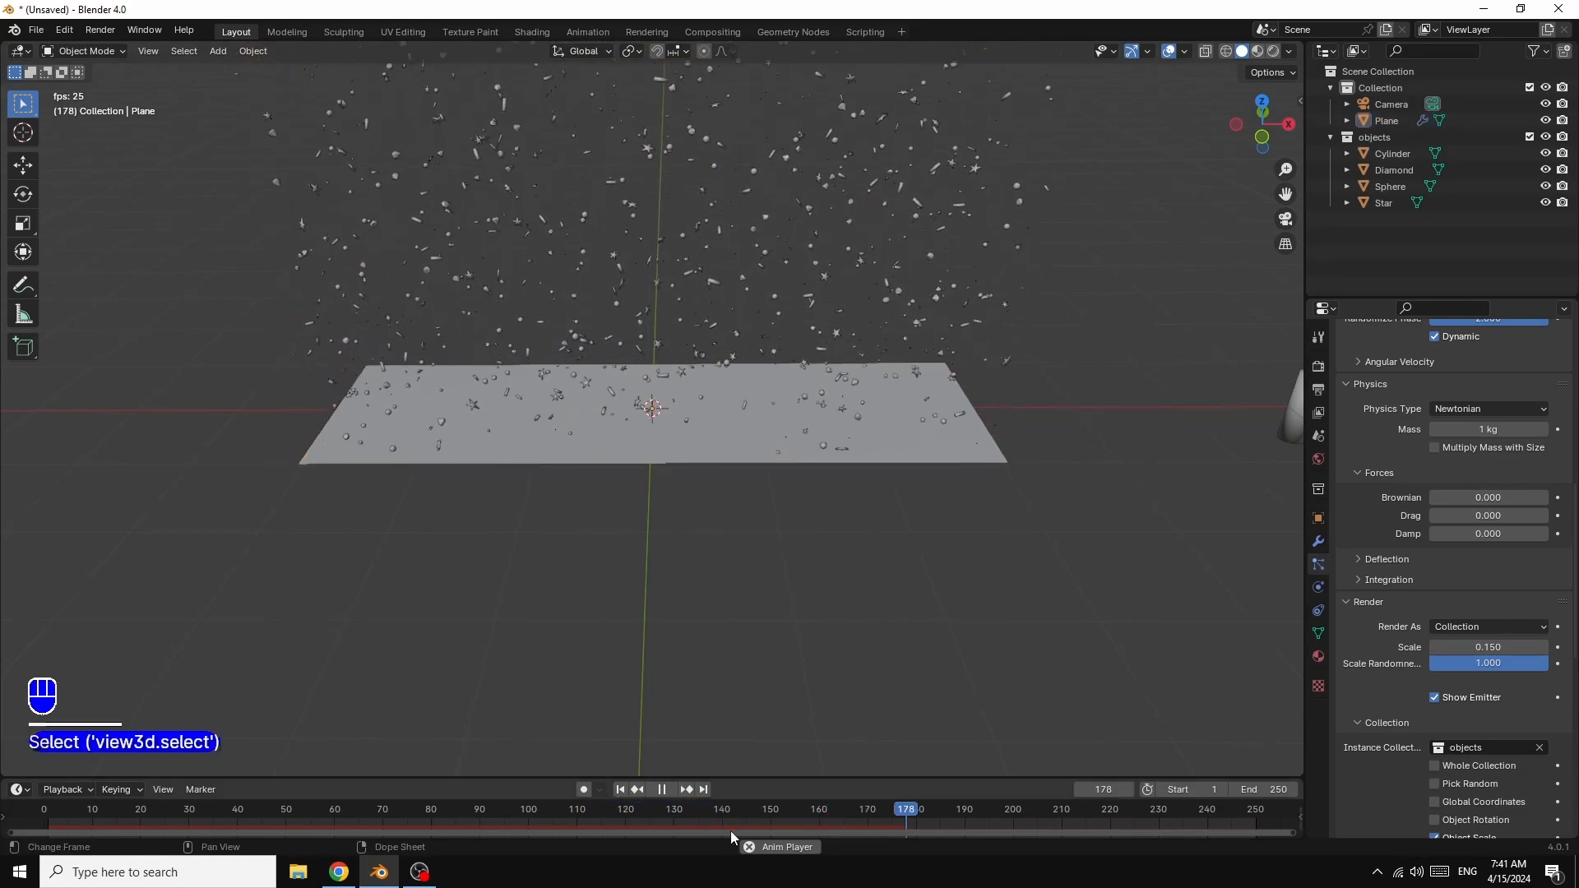
click(662, 790)
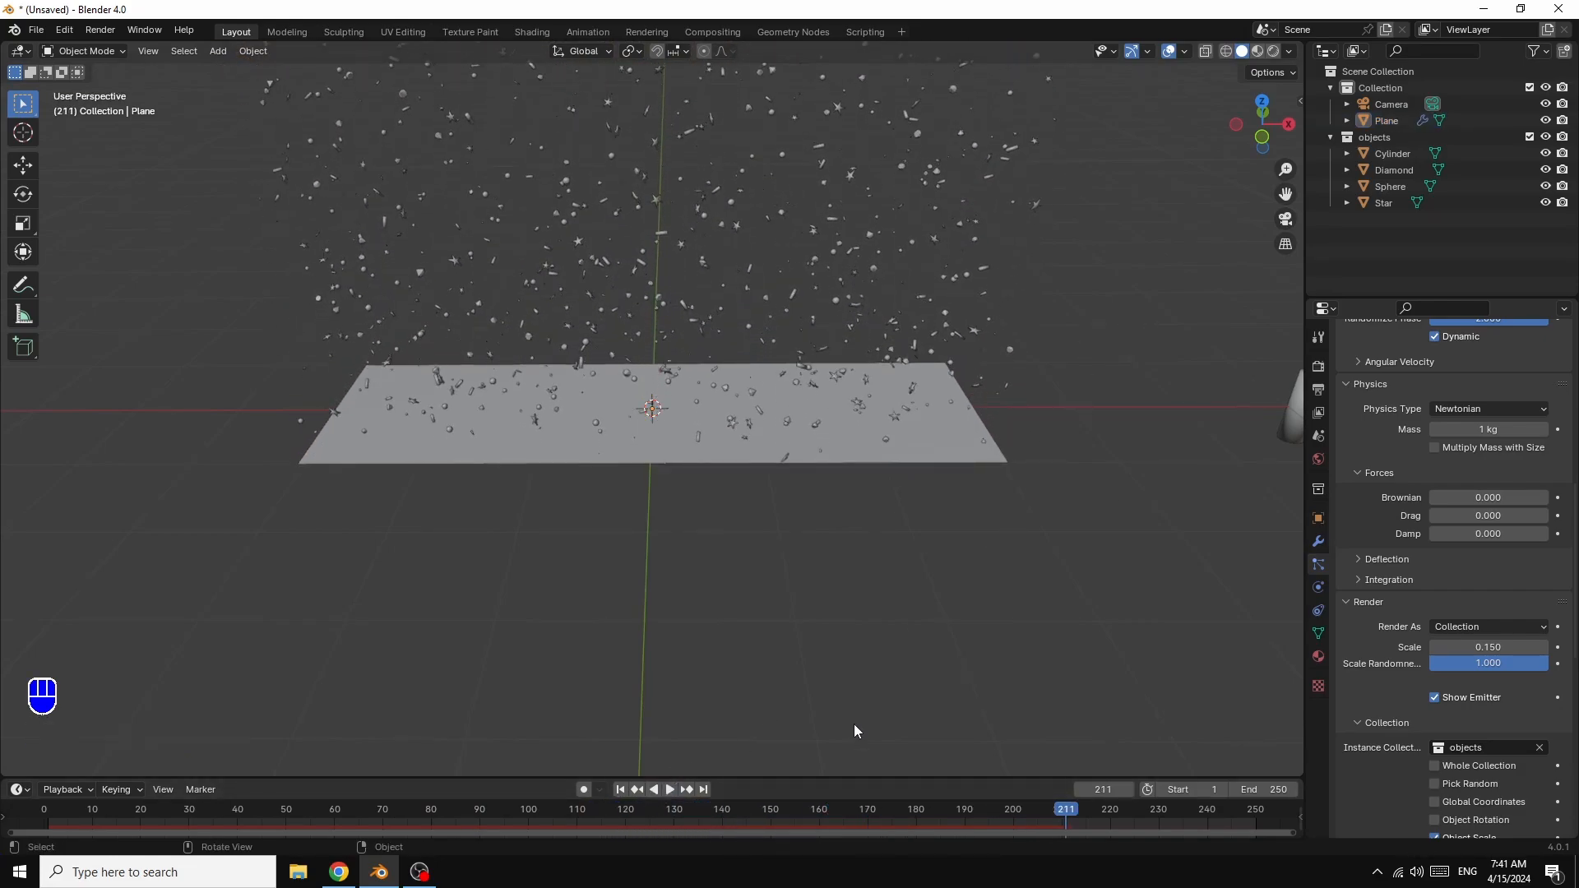
click(621, 789)
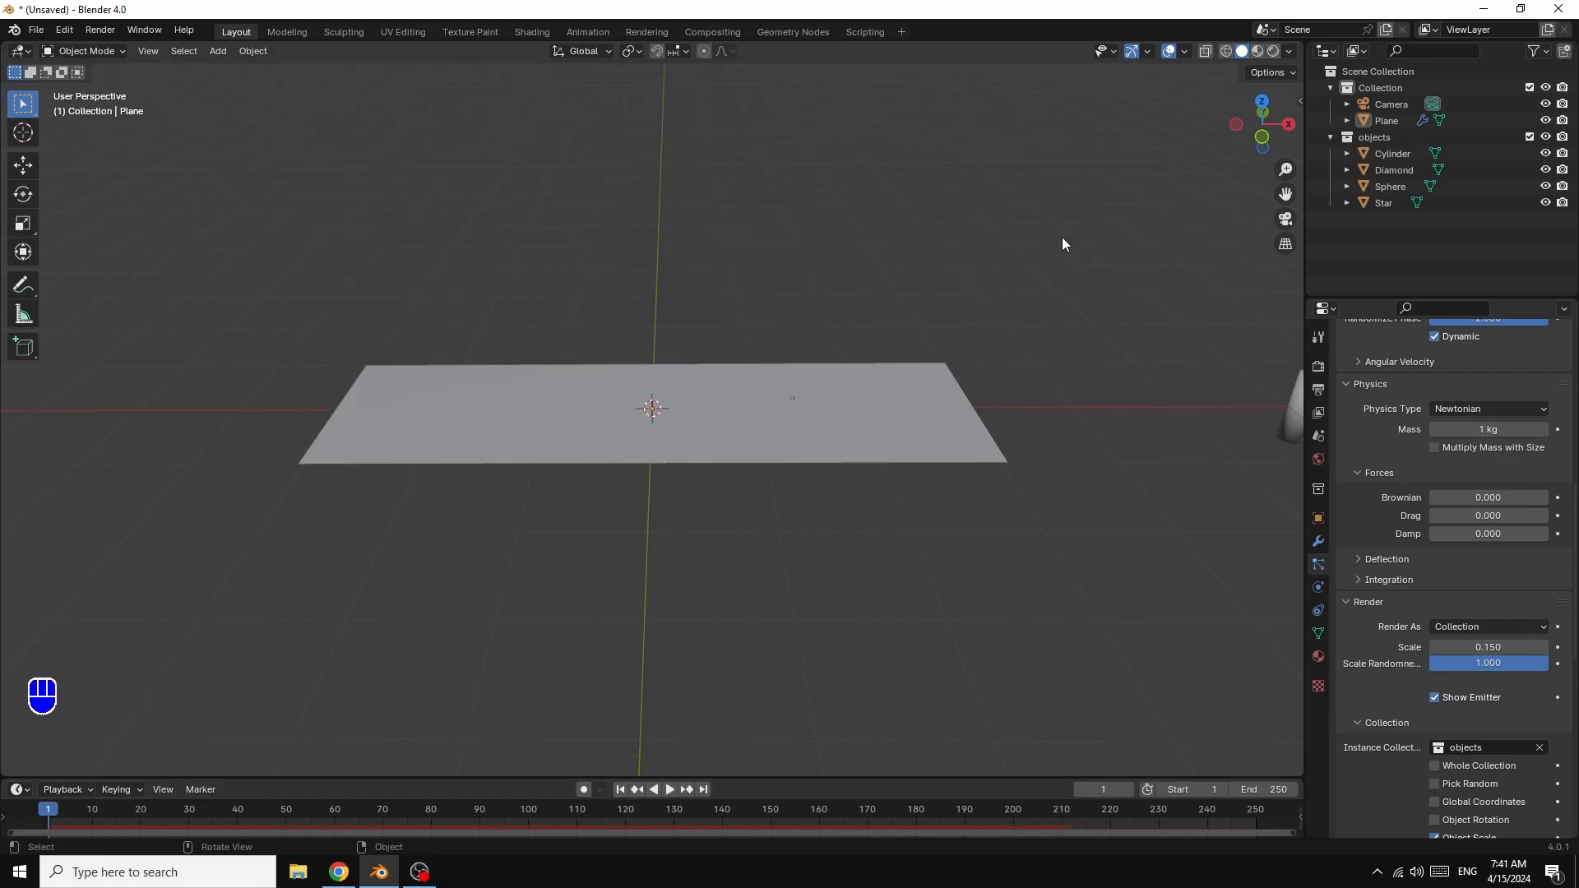
- Switch to the camera view and lock the camera to the view
key(KP_0)
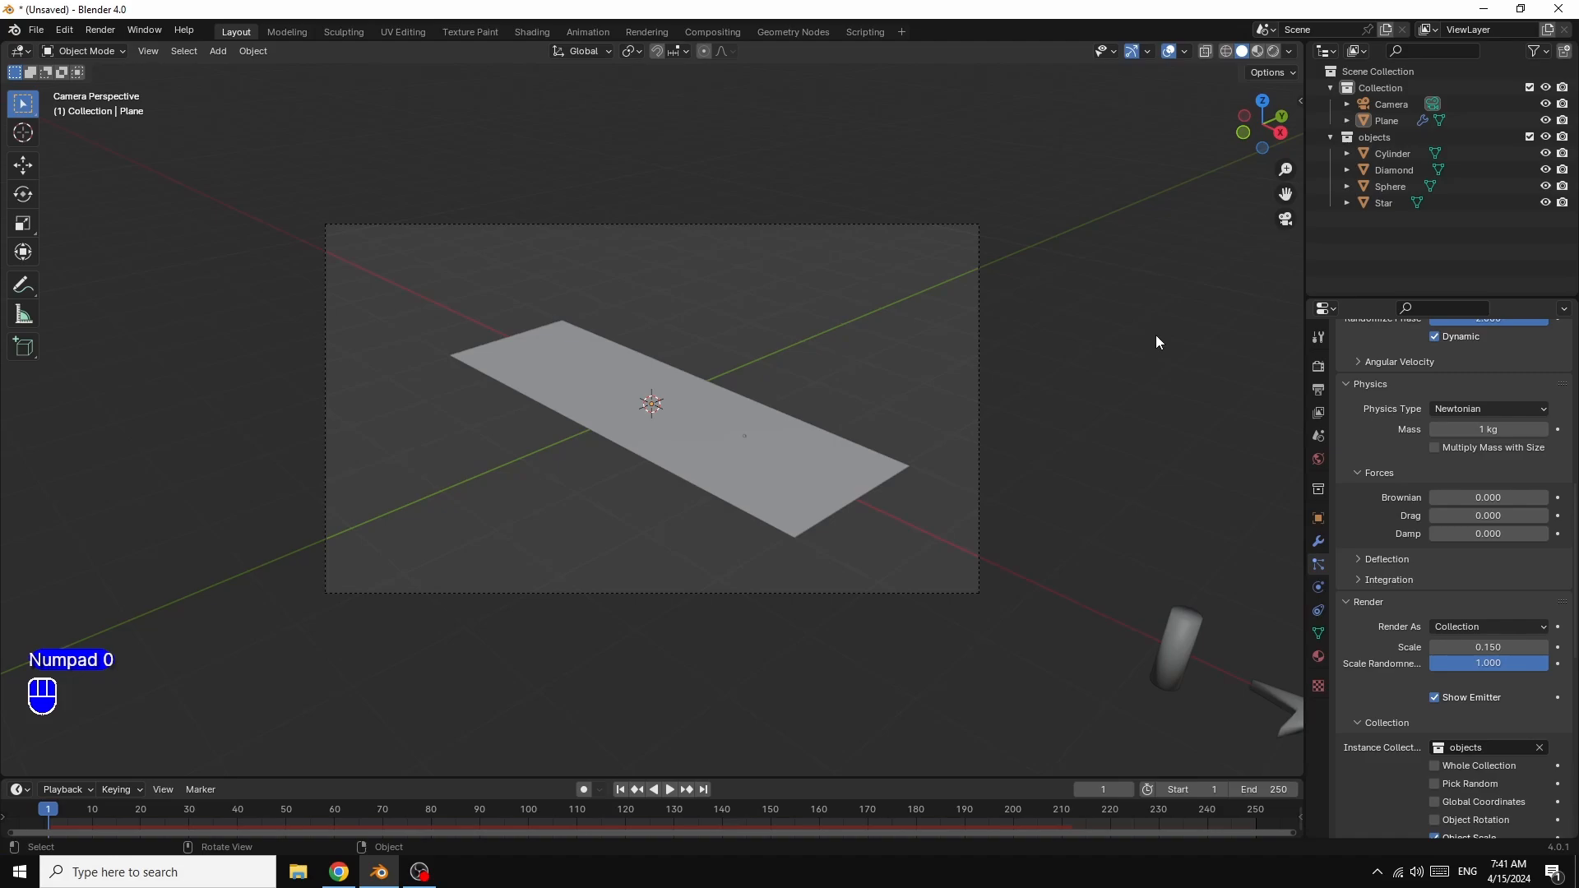
key(n)
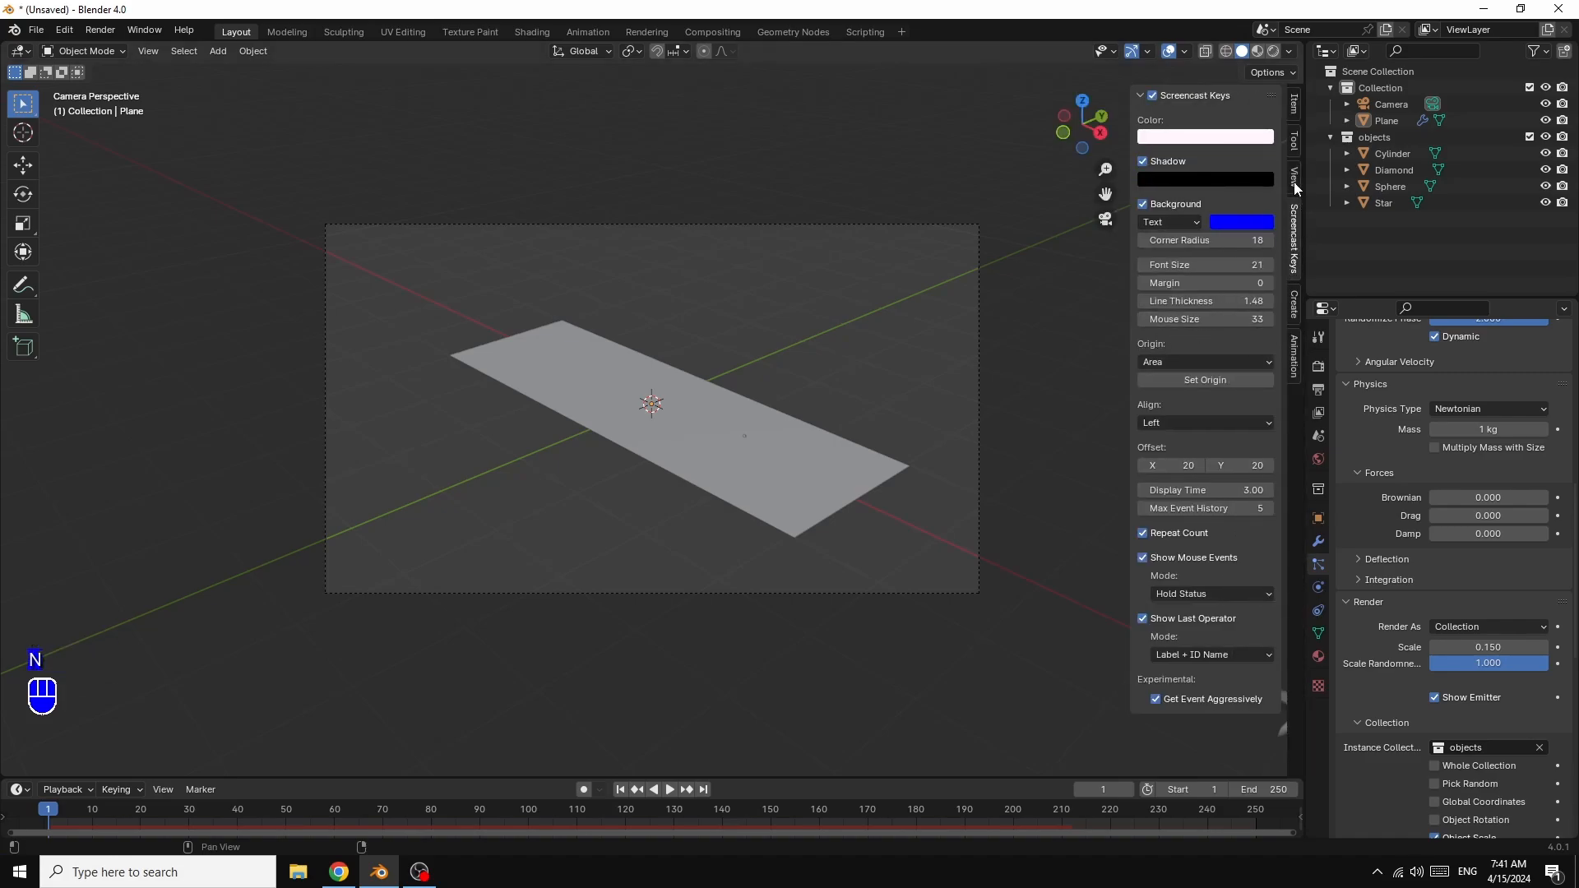
click(1295, 181)
click(1201, 301)
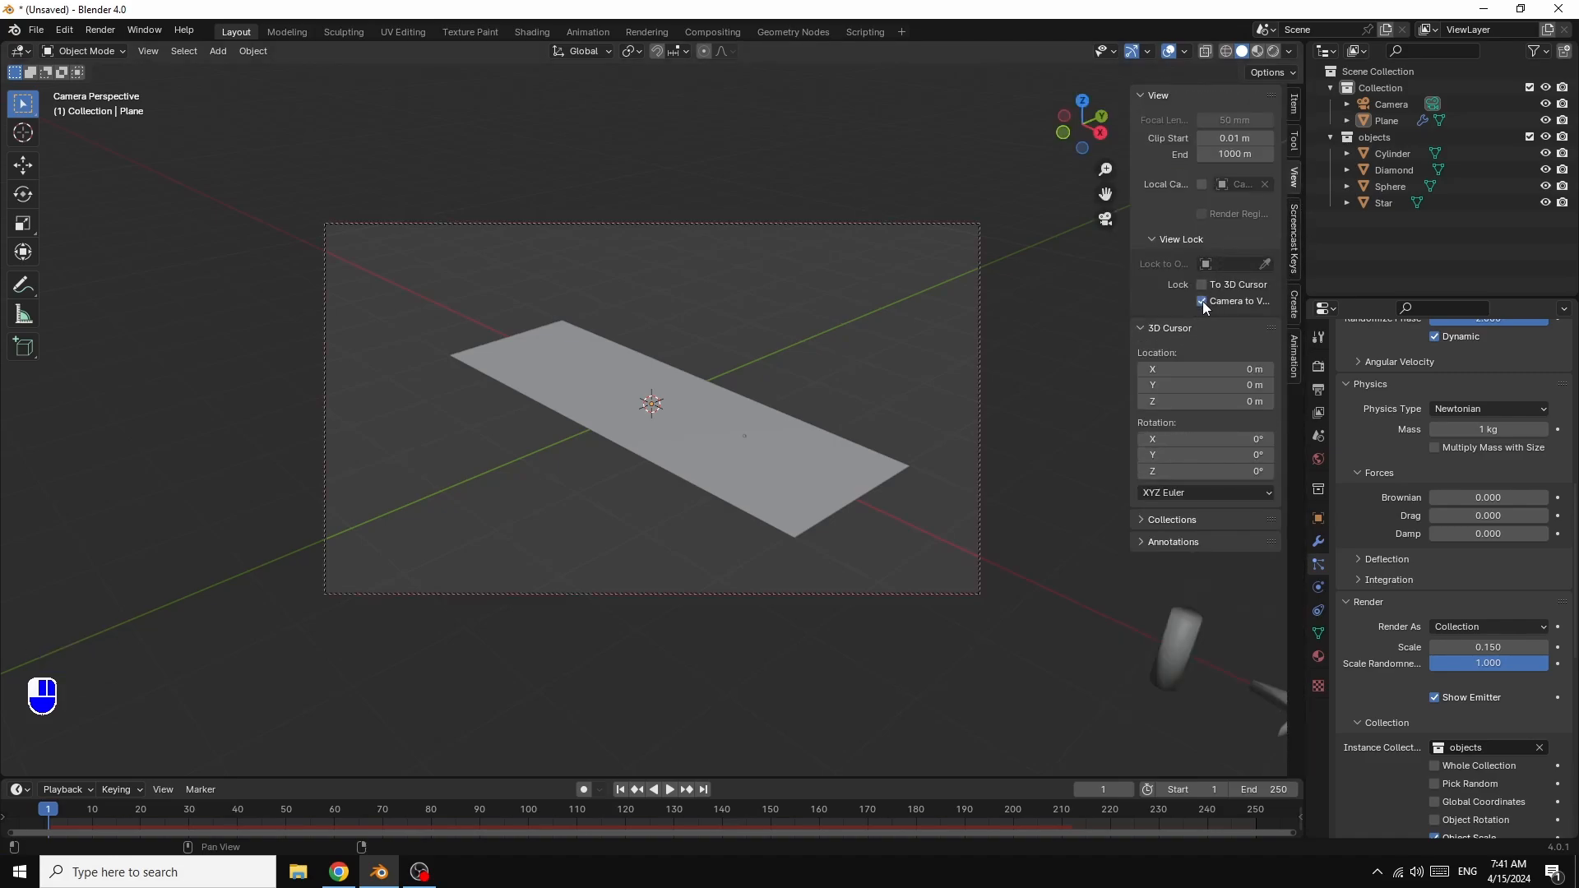
key(n)
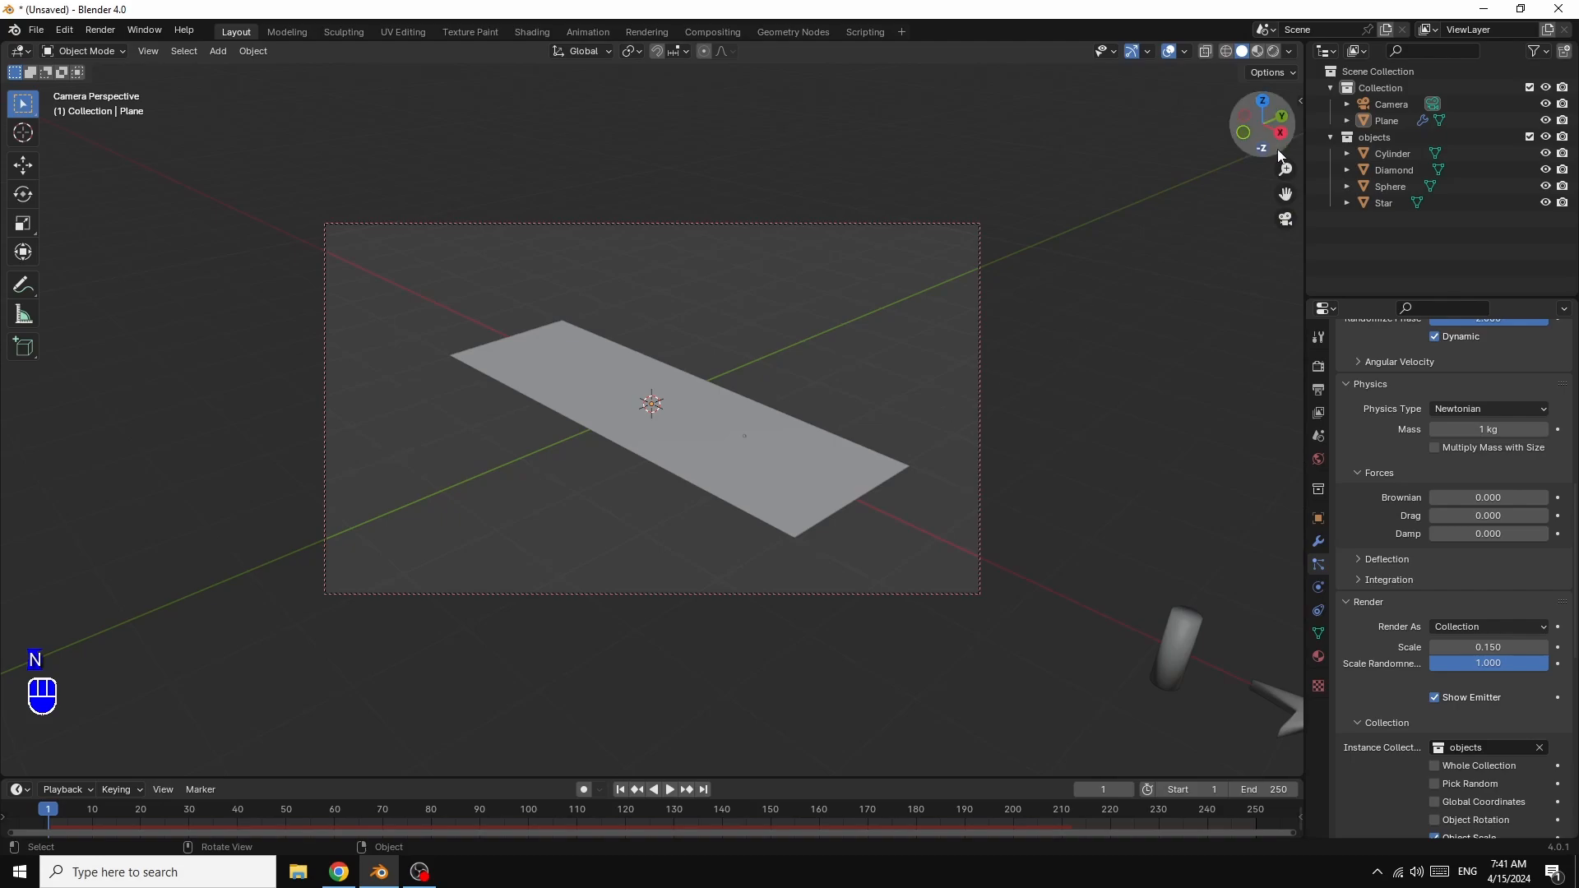
- Reframe the camera to face the plane's long side, with the plane just below the lower-left part of the frame
drag(1285, 194, 1304, 245)
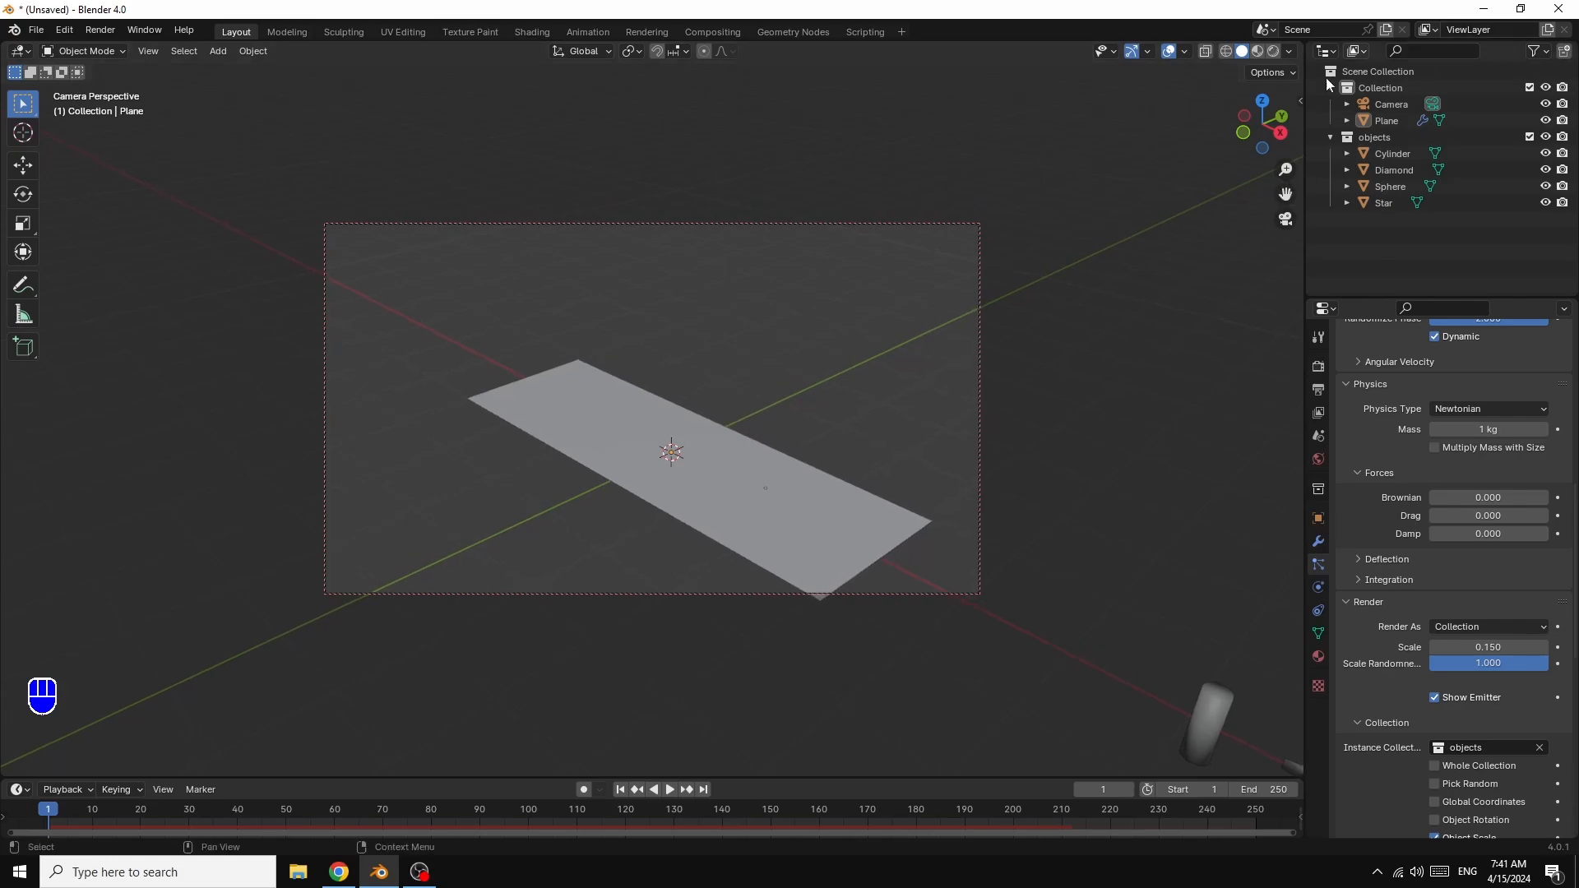
drag(1281, 135, 1243, 143)
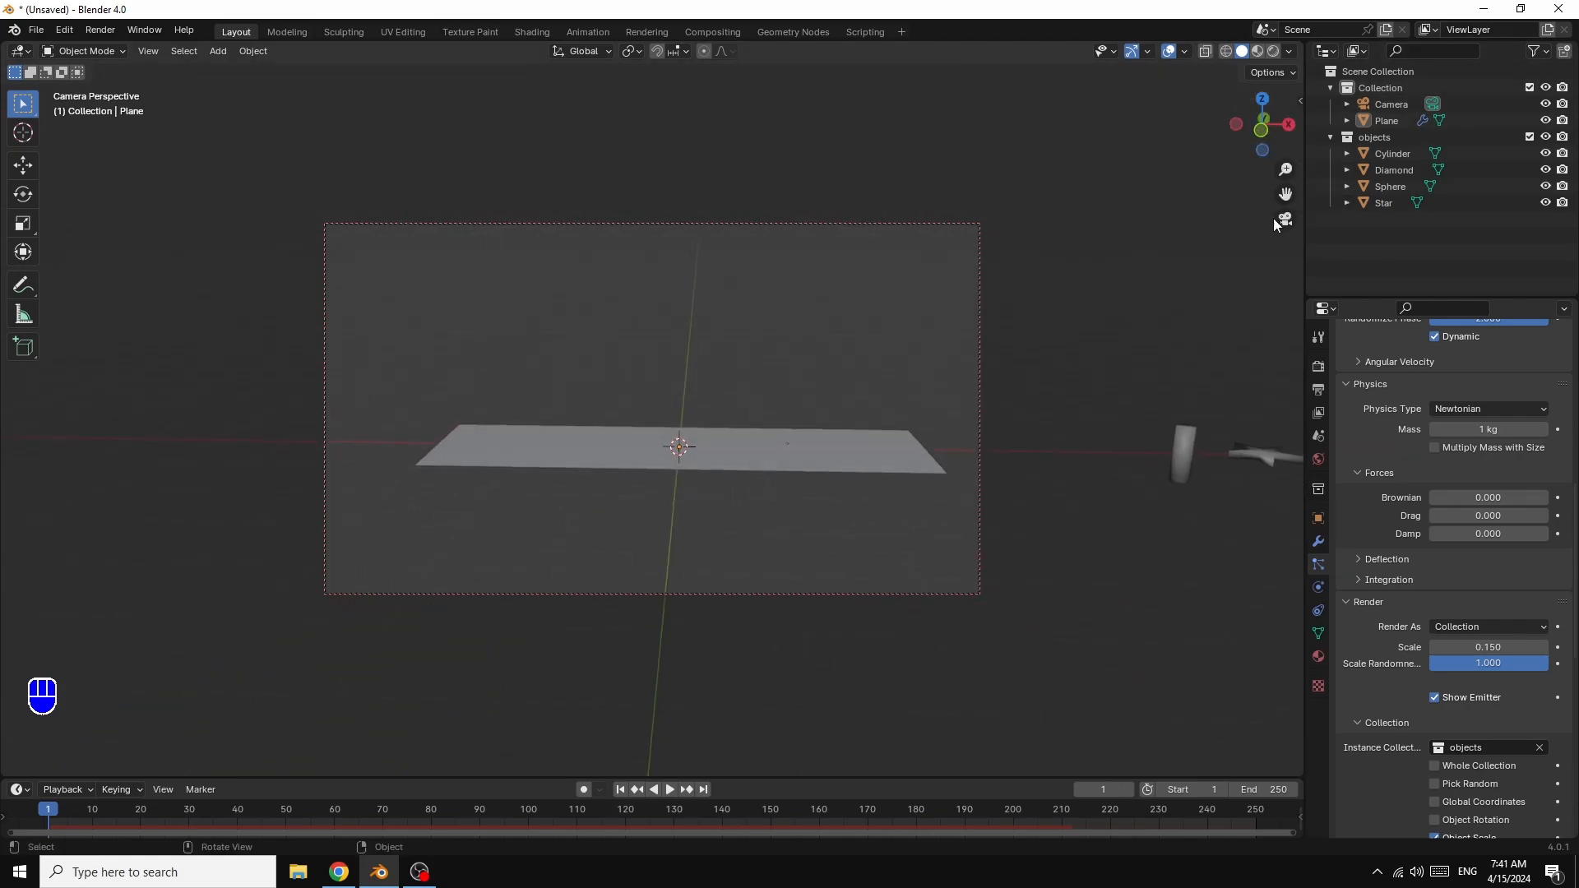
drag(1285, 194, 1008, 389)
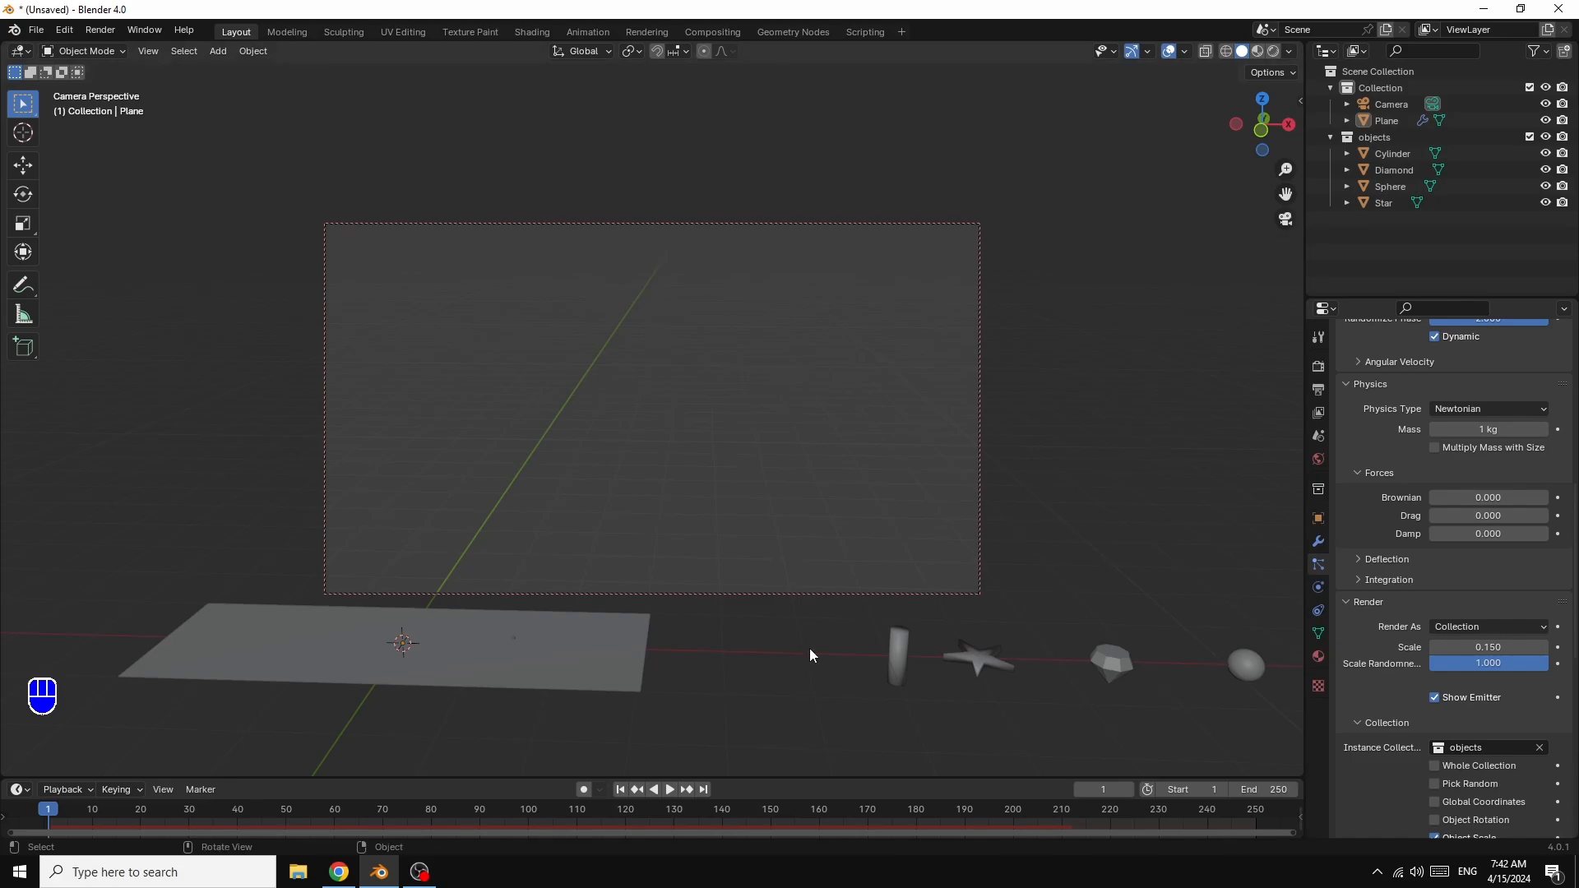
- Set the plane's Y rotation to 30°
click(296, 648)
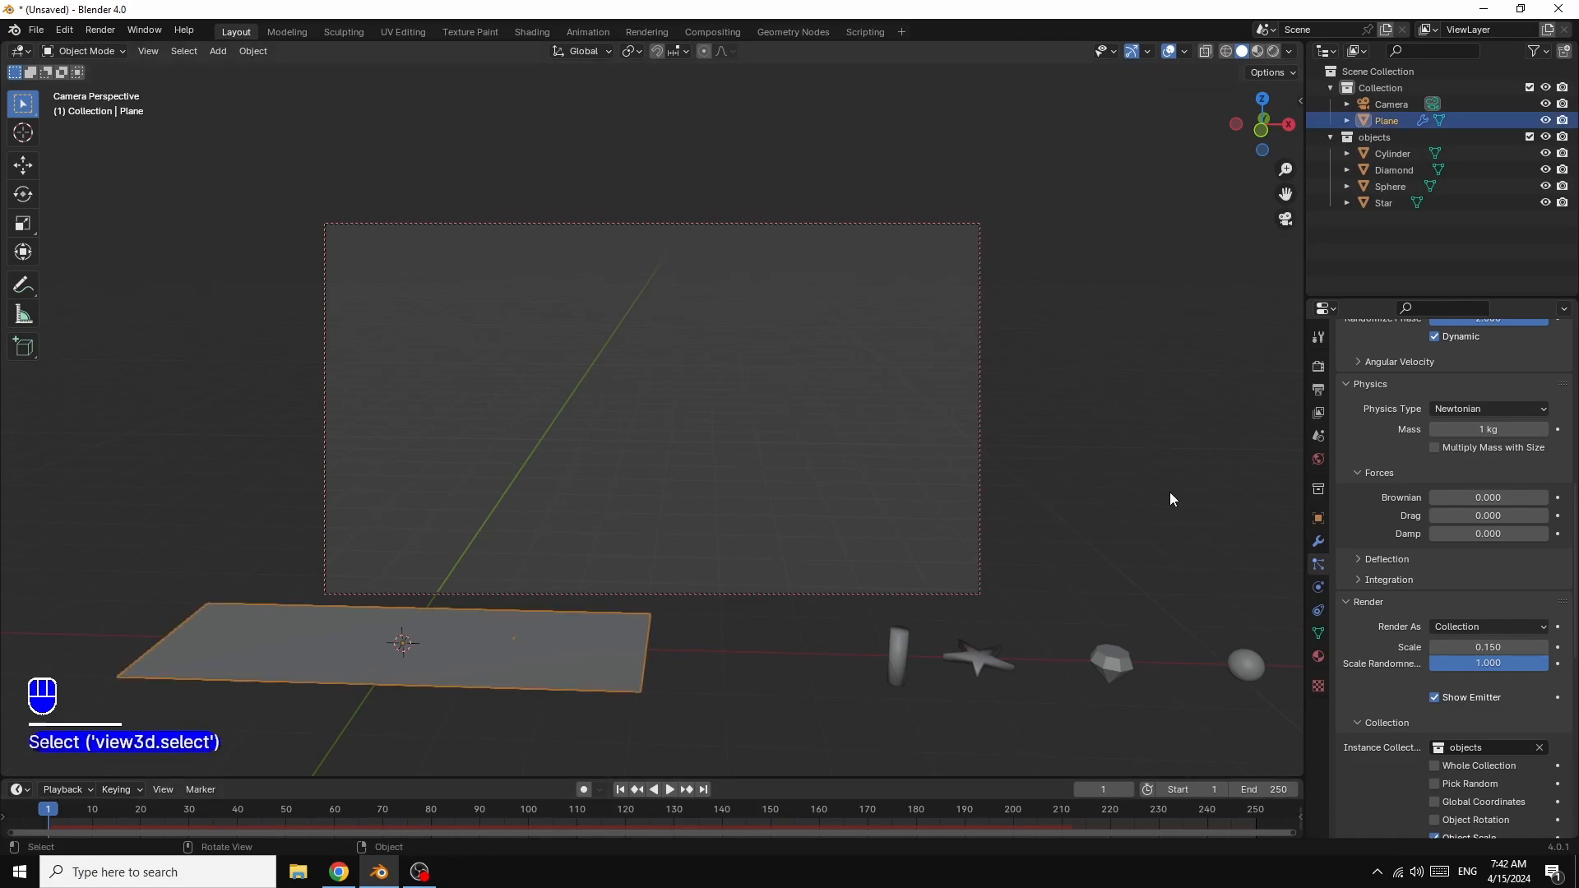
click(1319, 519)
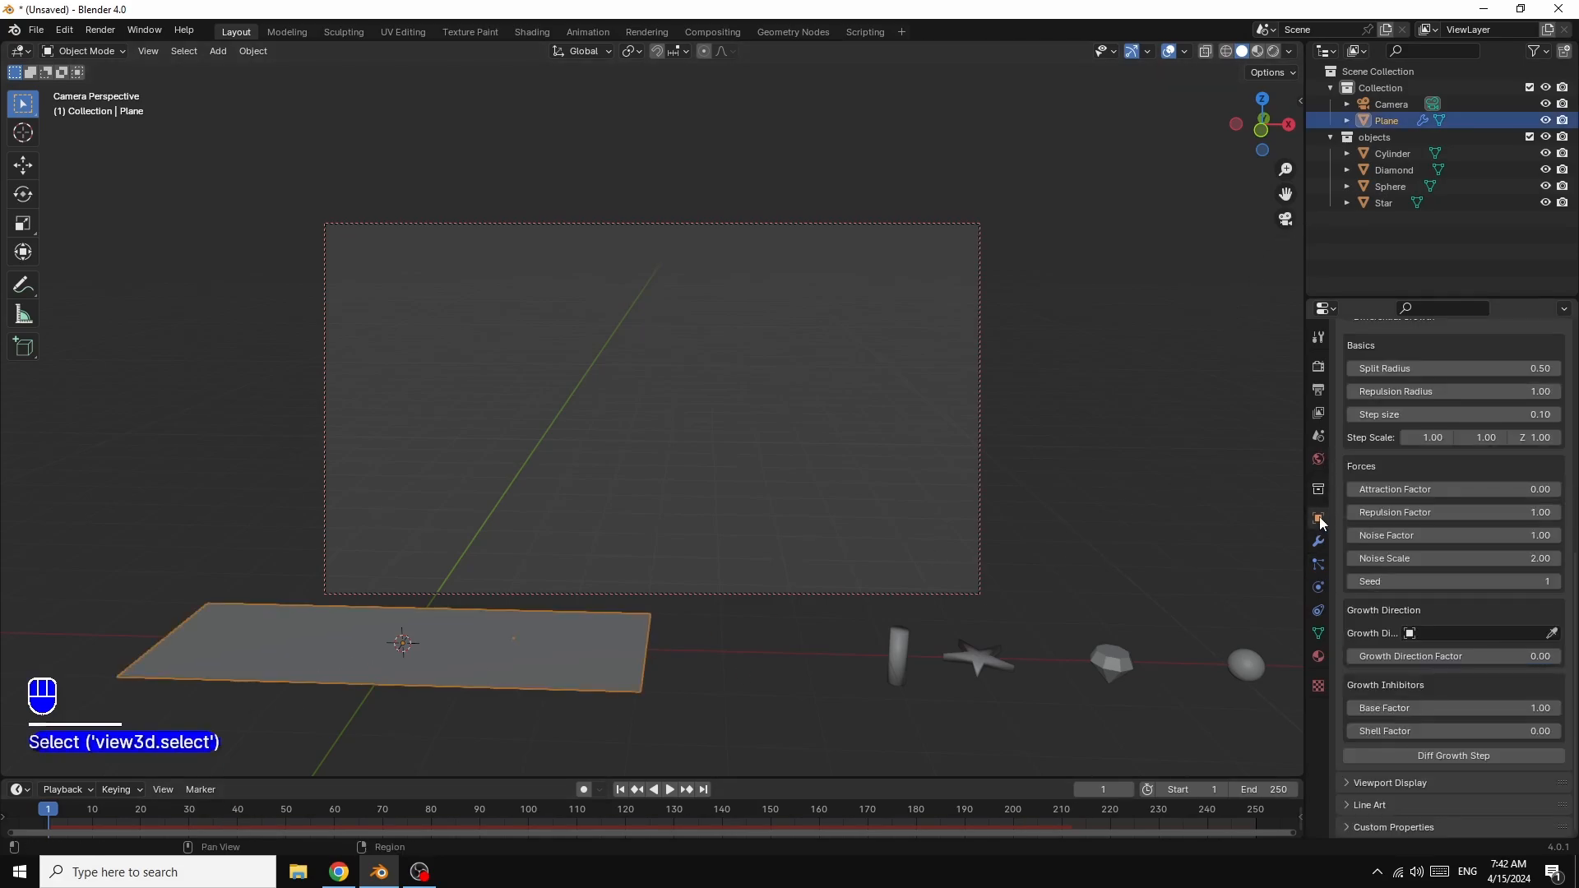
scroll(1462, 478, up, 10)
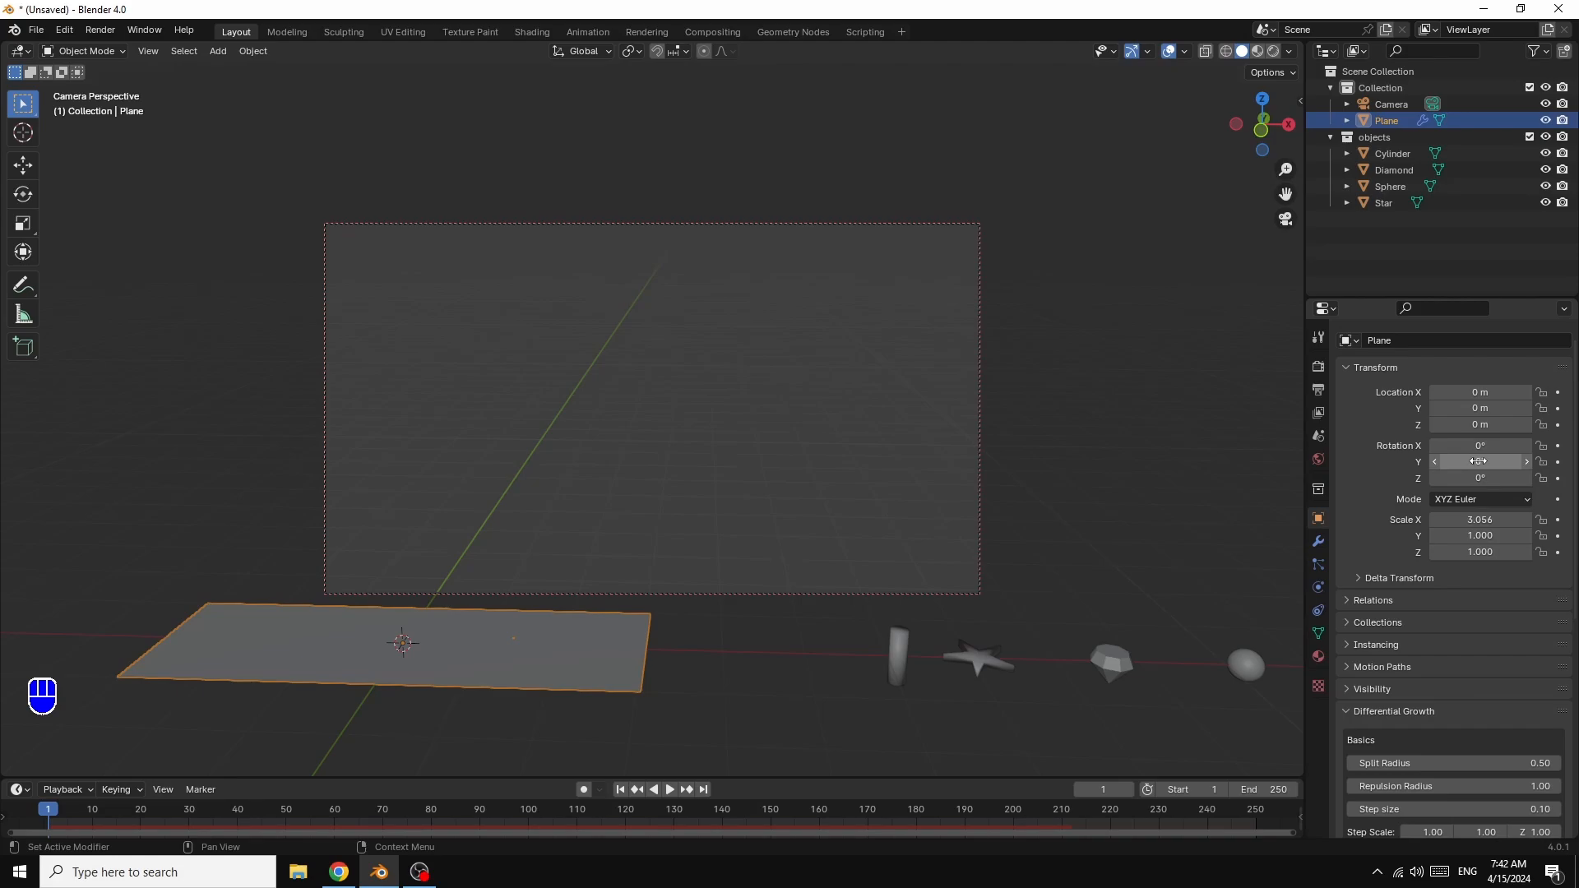
drag(1478, 461, 1530, 462)
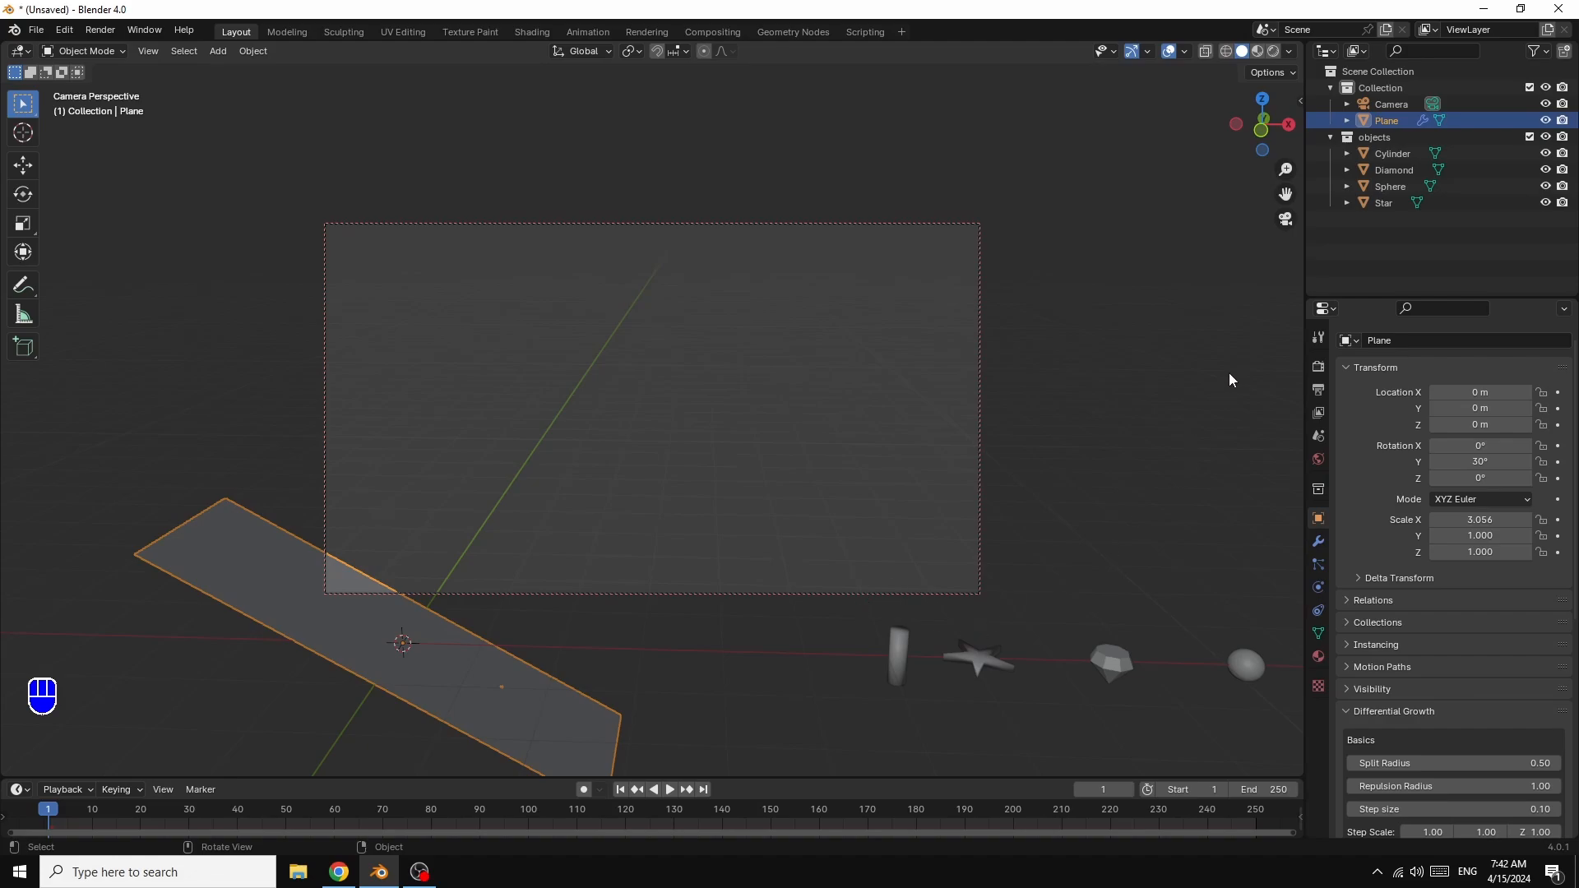
- Pan the camera so the tilted plane sits further left, and play the particle animation to check how it crosses the frame
drag(1285, 194, 1243, 252)
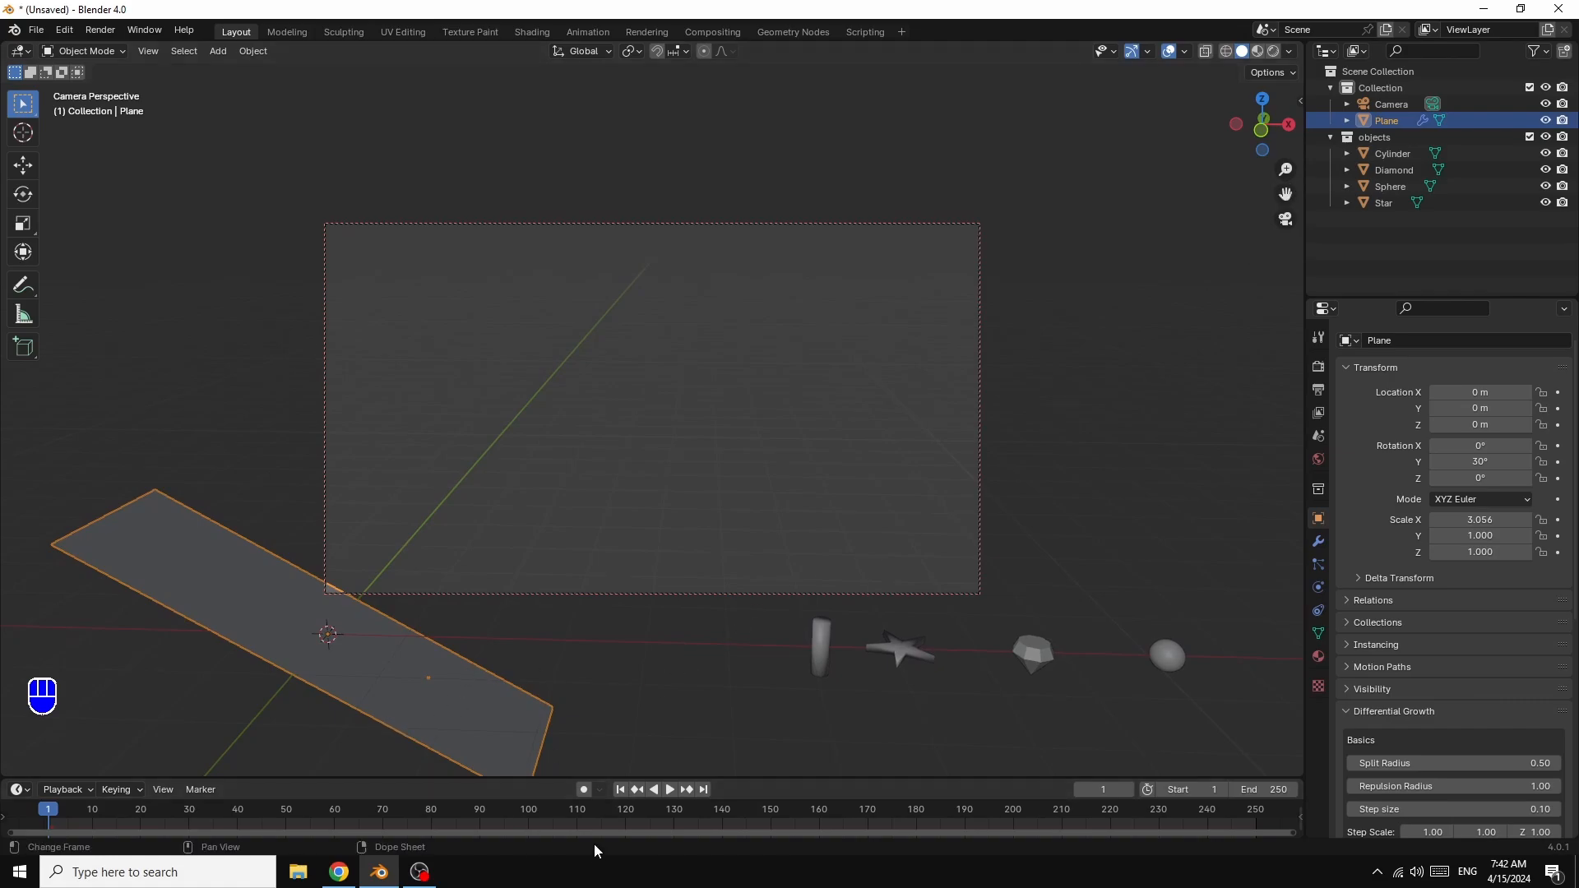
click(672, 789)
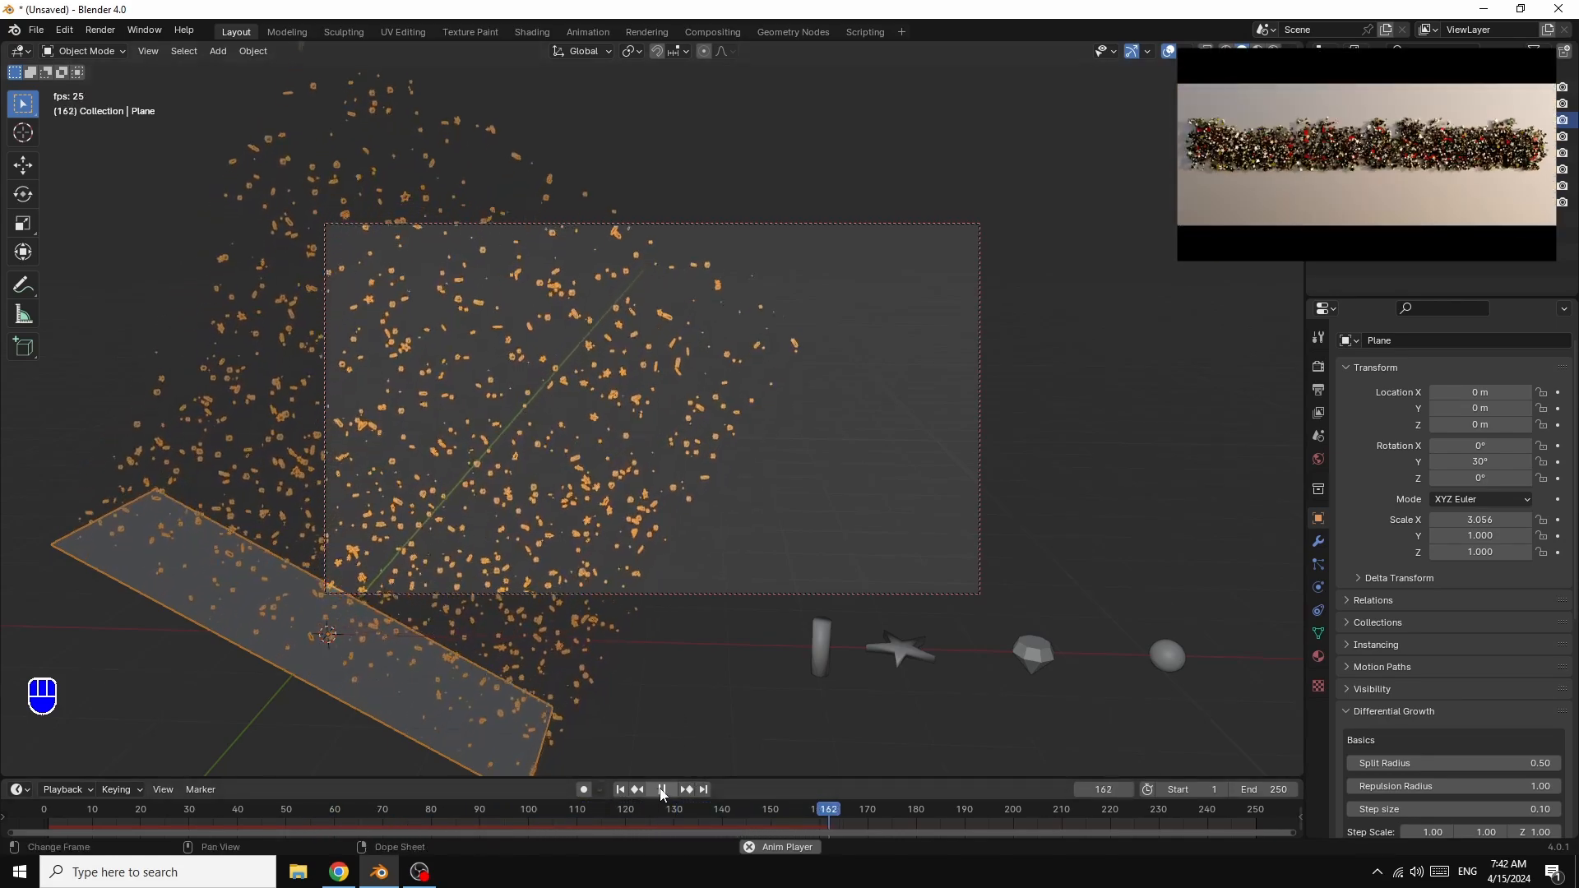
click(661, 788)
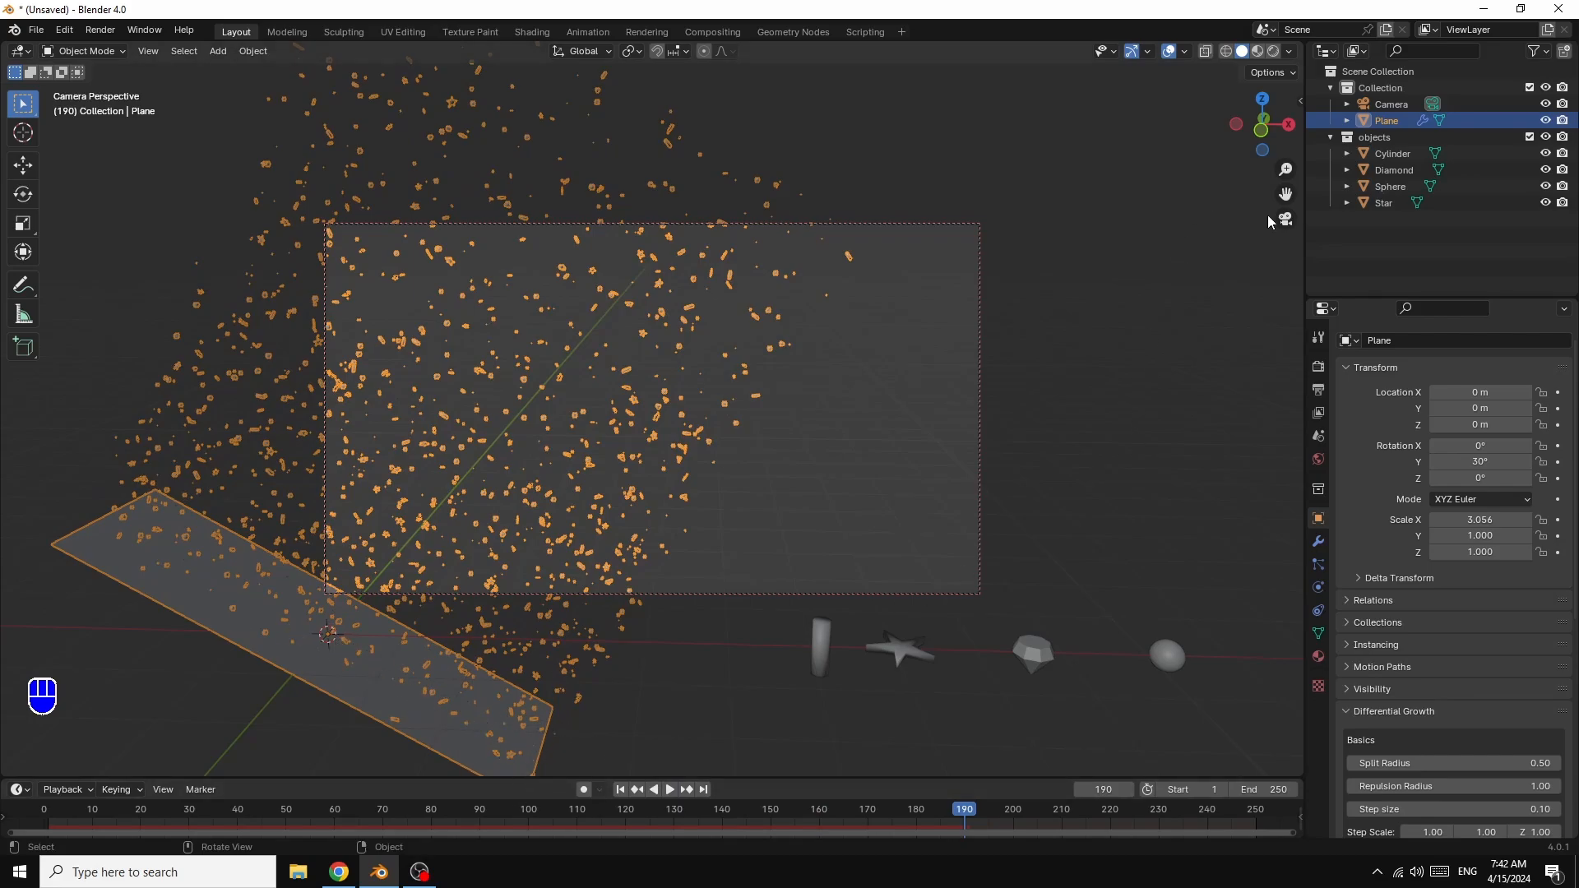
- Pan the camera to bring the plane back toward the frame, and scale the plane by about 1.96 along global X
drag(1286, 194, 1399, 194)
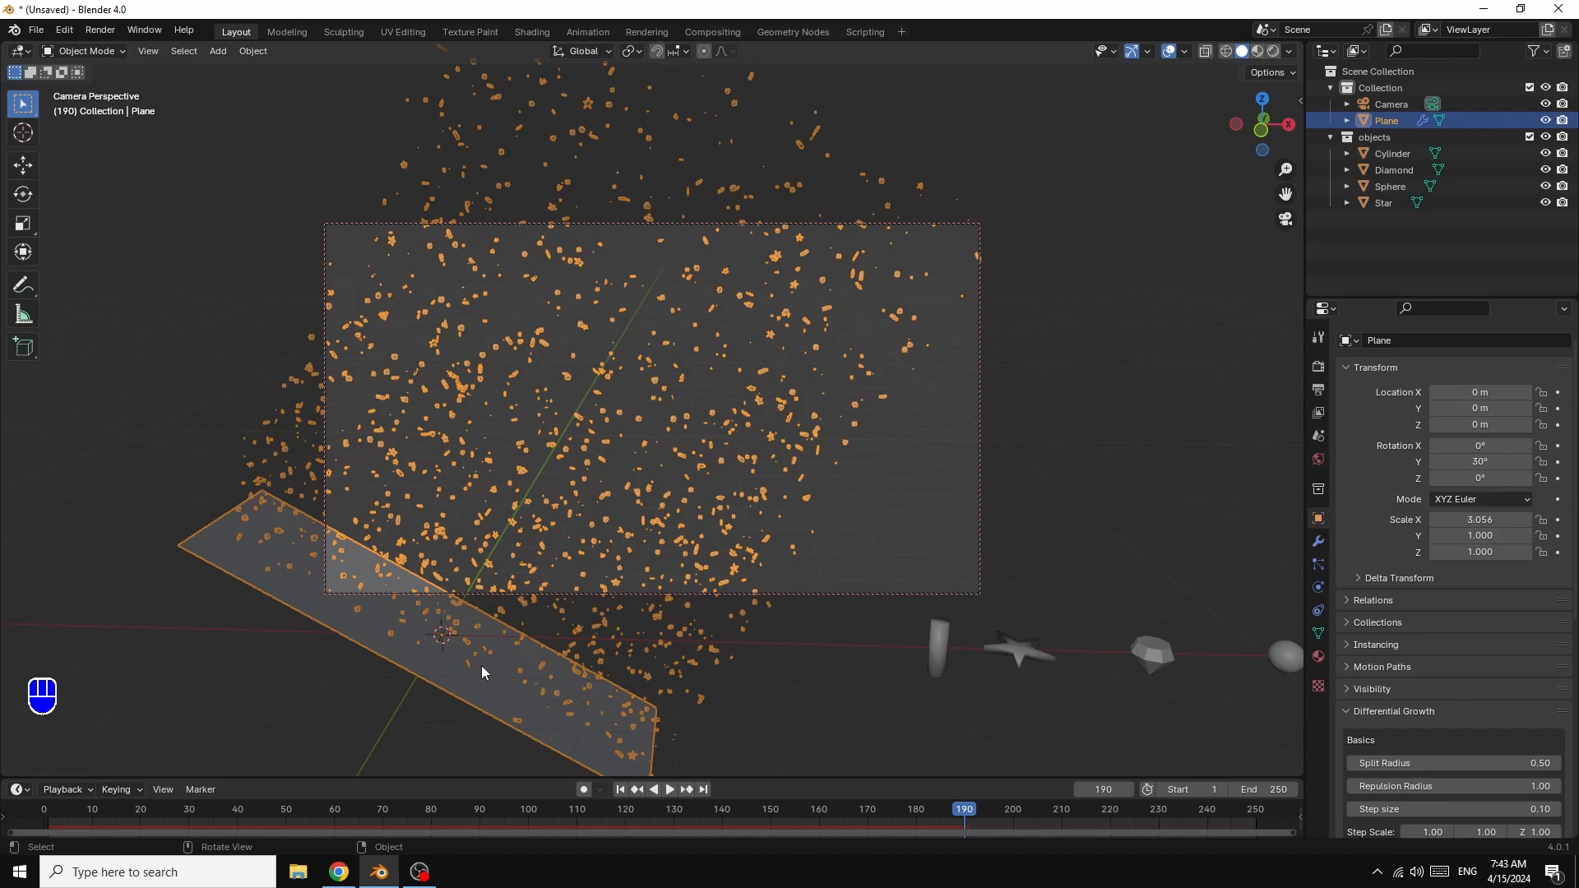
key(s)
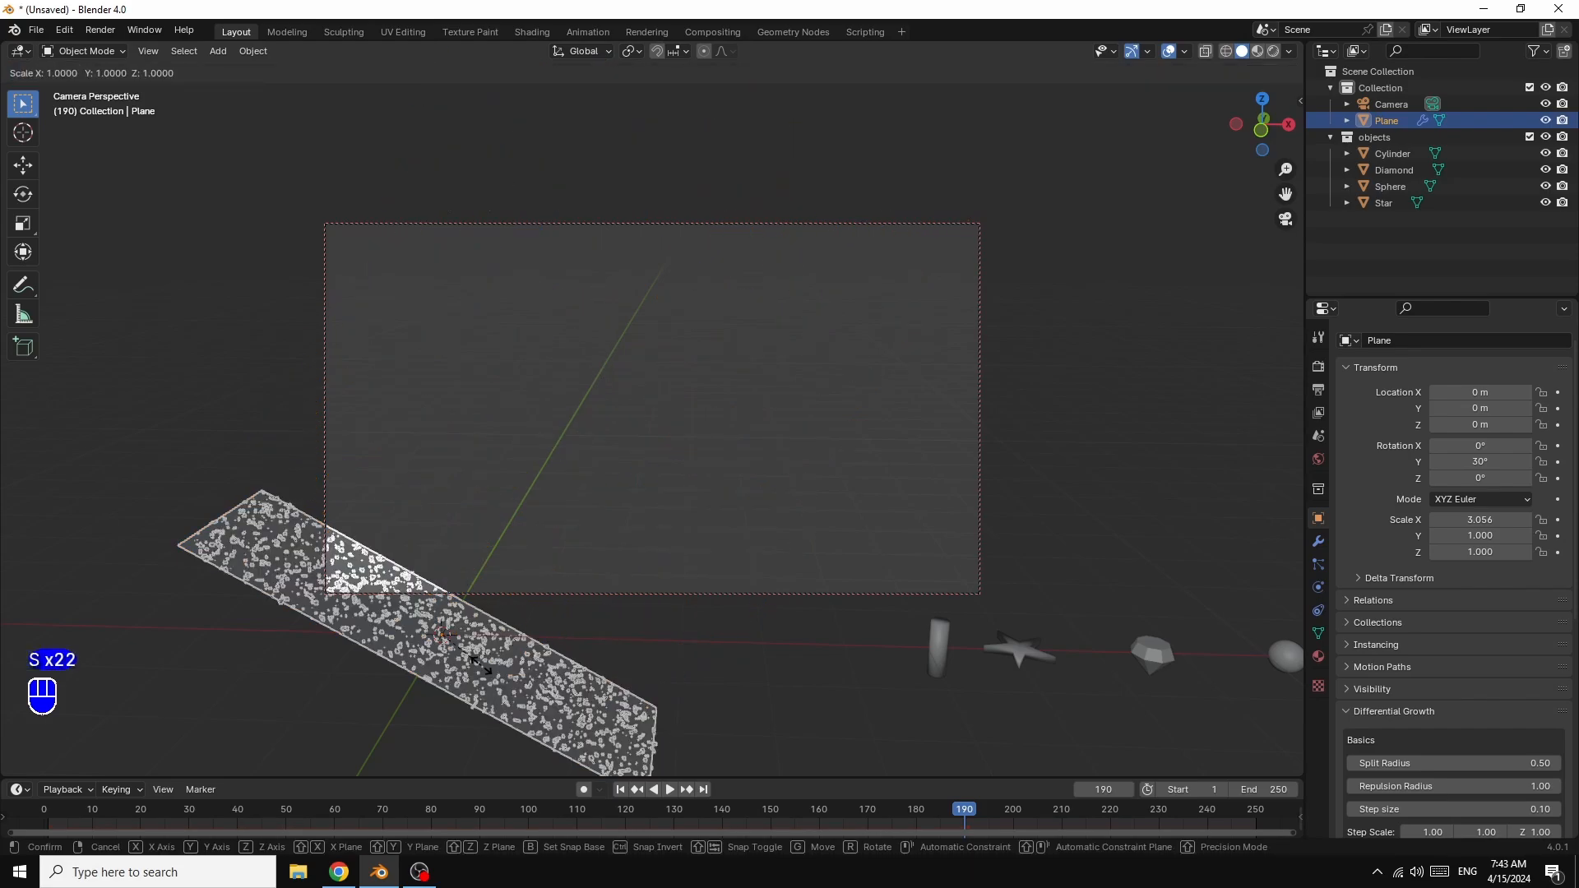
key(x)
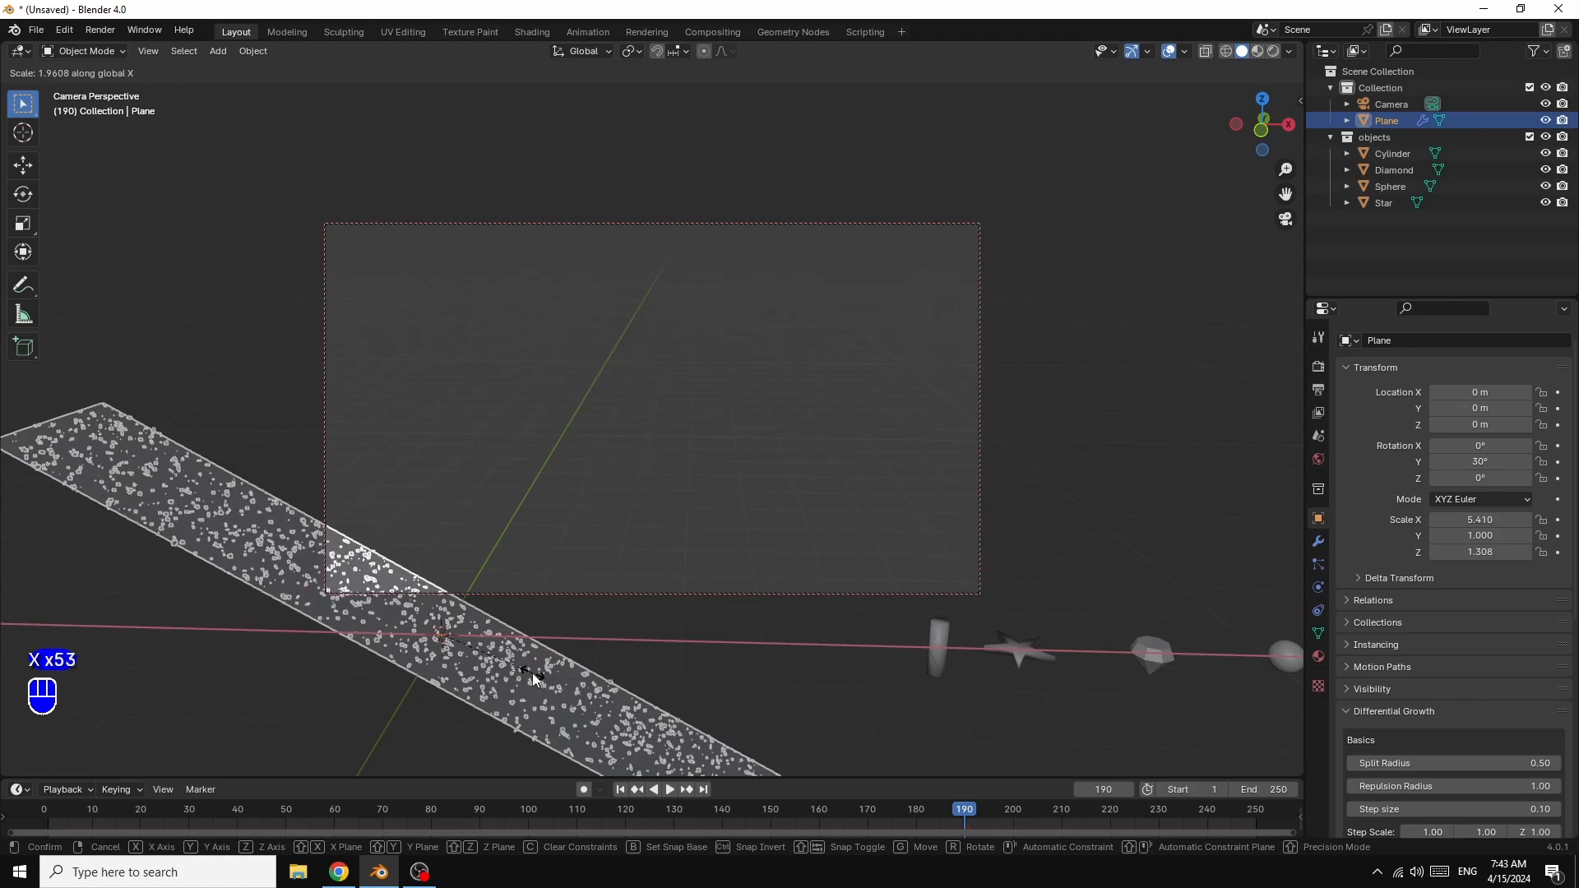
click(531, 673)
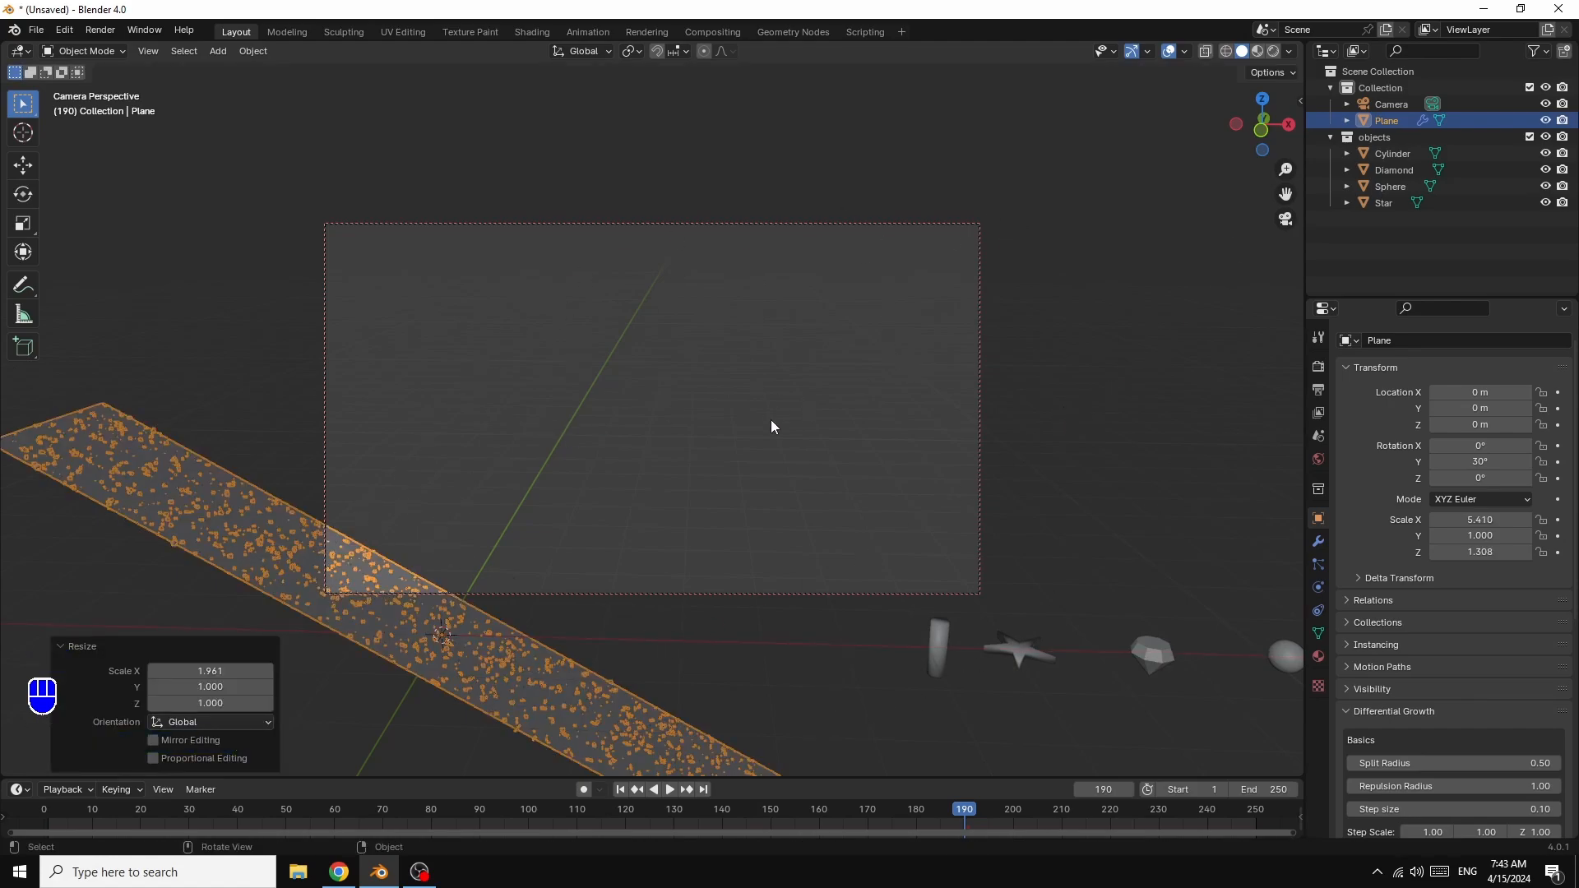
- Pan the camera so the lengthened plane lies outside the frame's lower-left corner, and preview the particle animation
drag(1285, 194, 1242, 245)
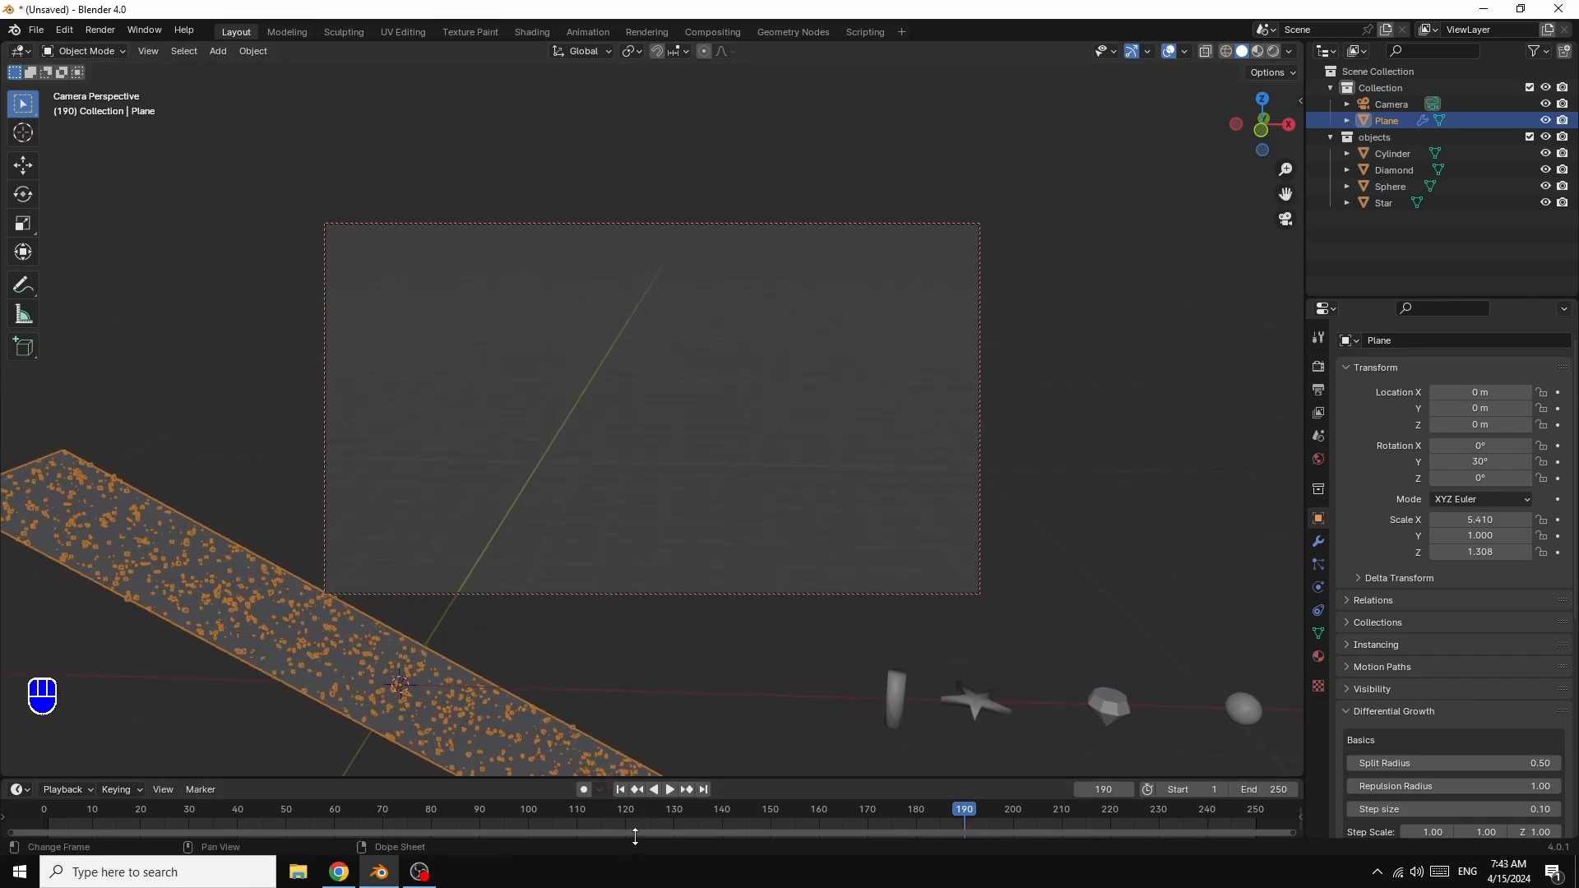
click(670, 789)
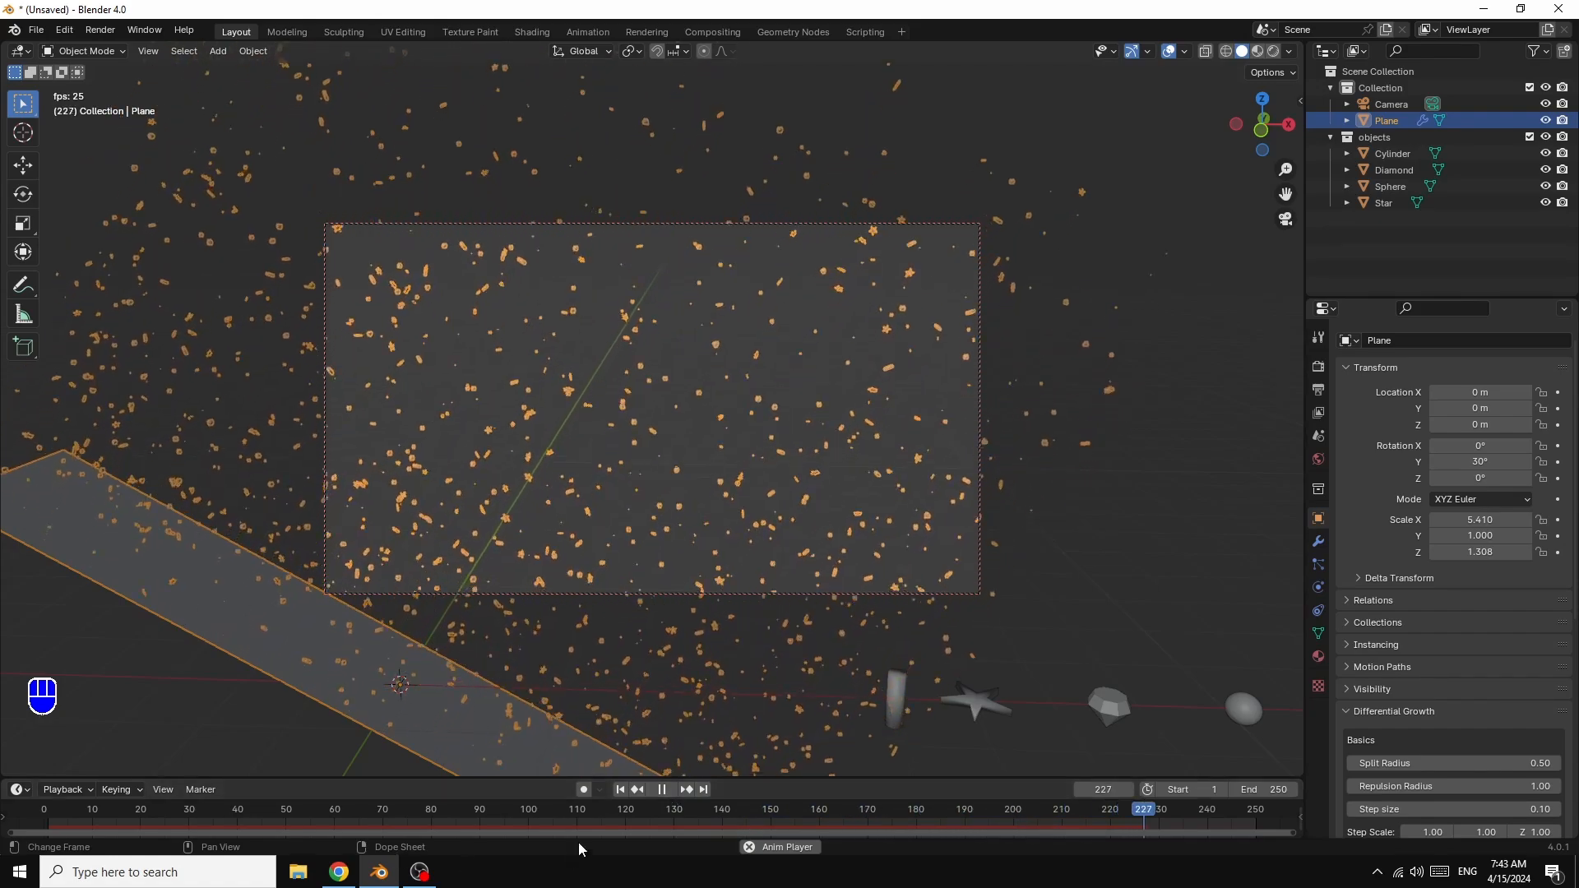
click(658, 791)
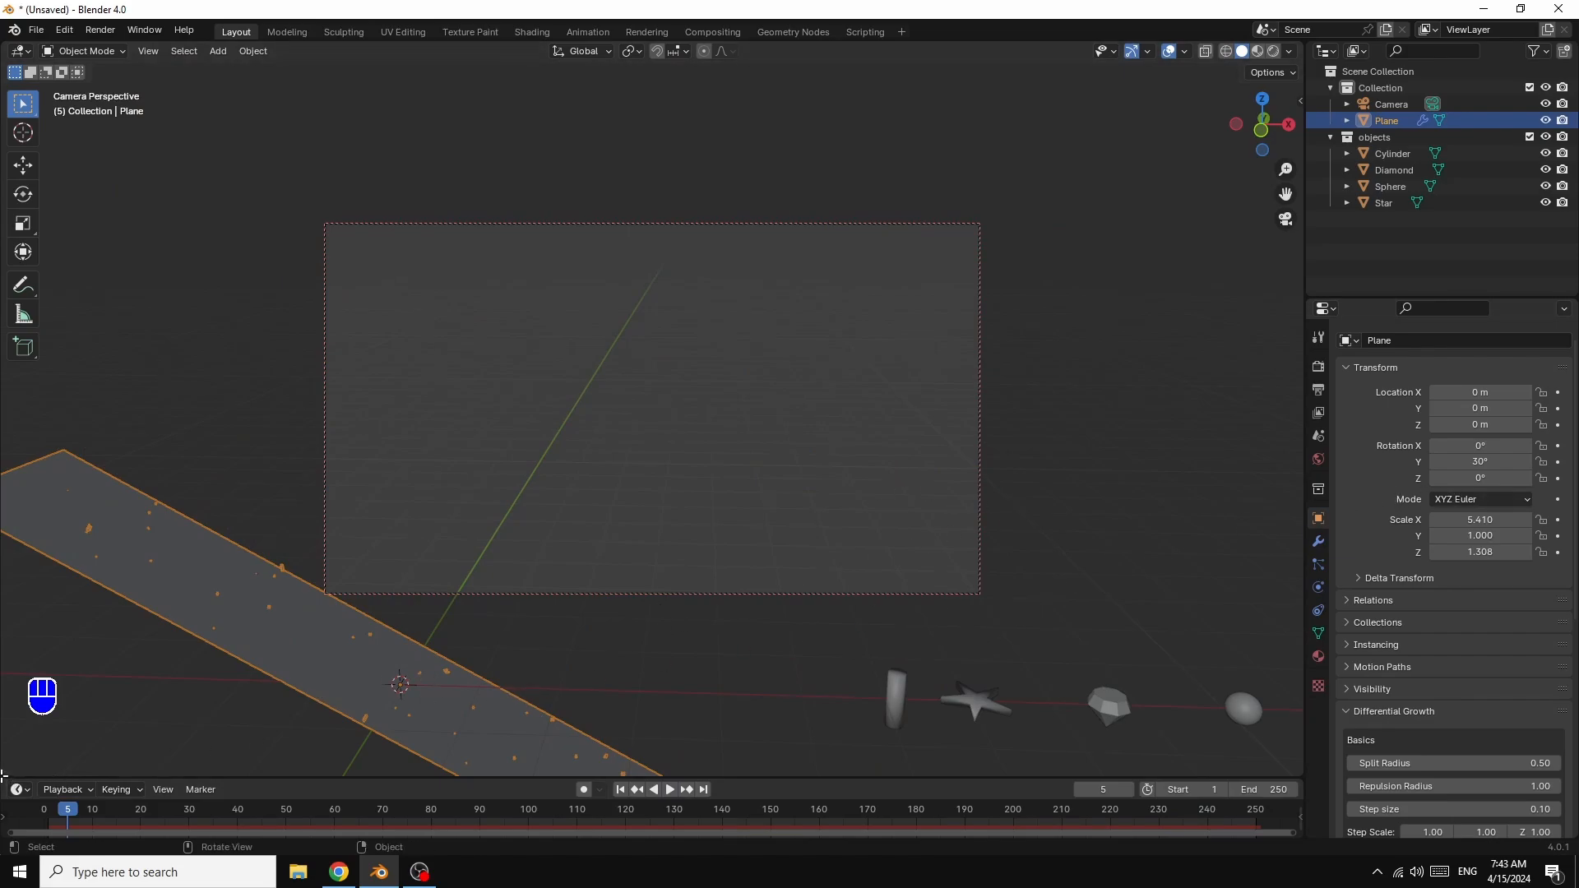
- Split the 3D viewport horizontally, turn the lower area into a Shader Editor and hide its sidebar
drag(3, 773, 65, 457)
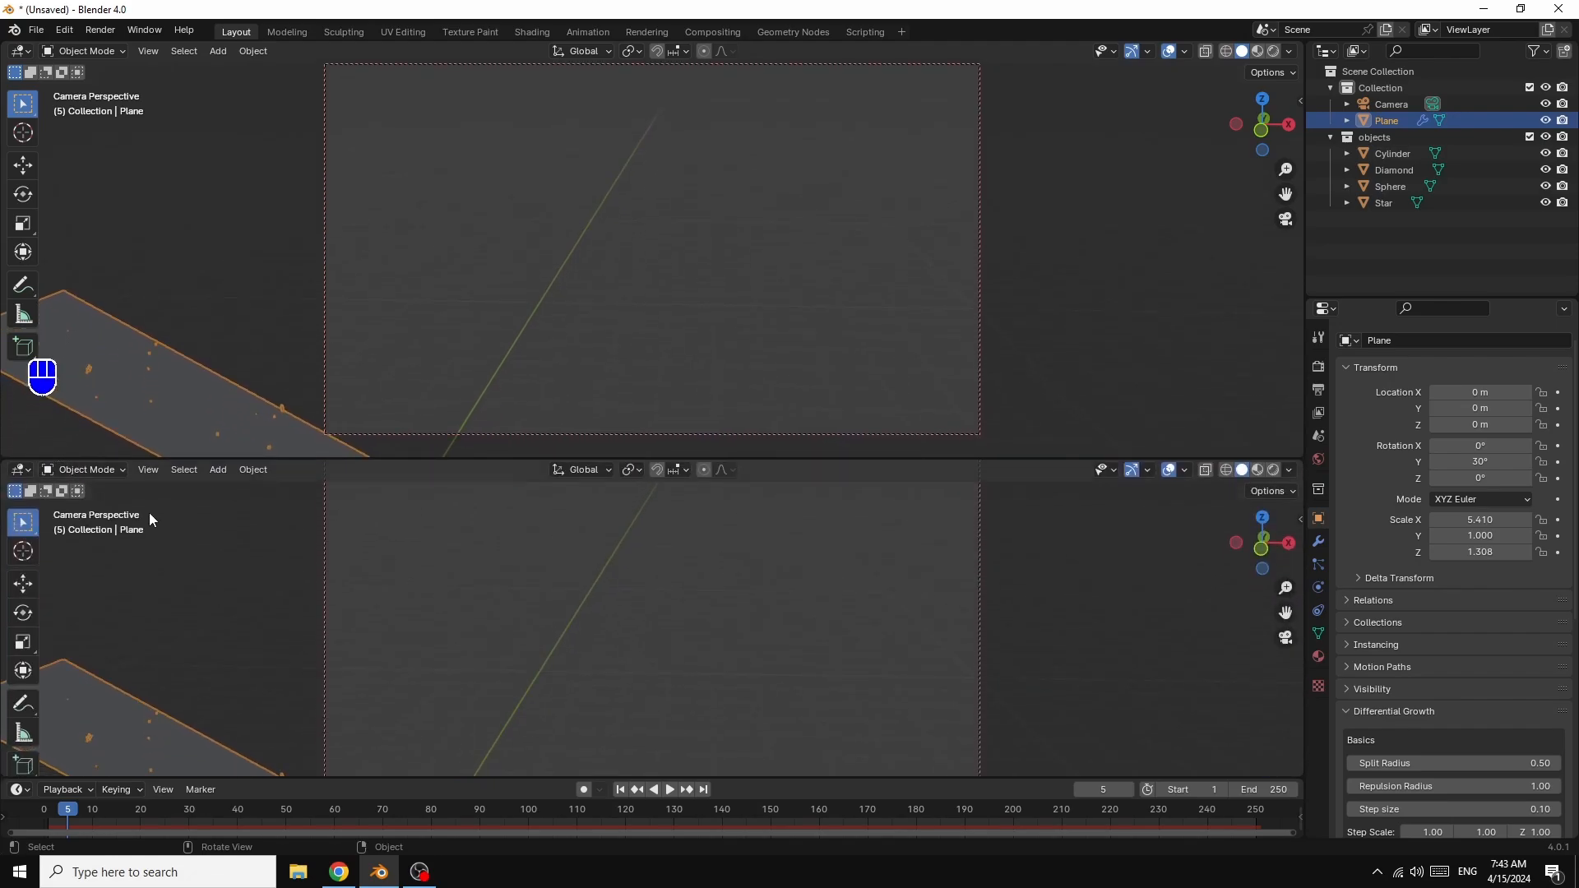
click(23, 470)
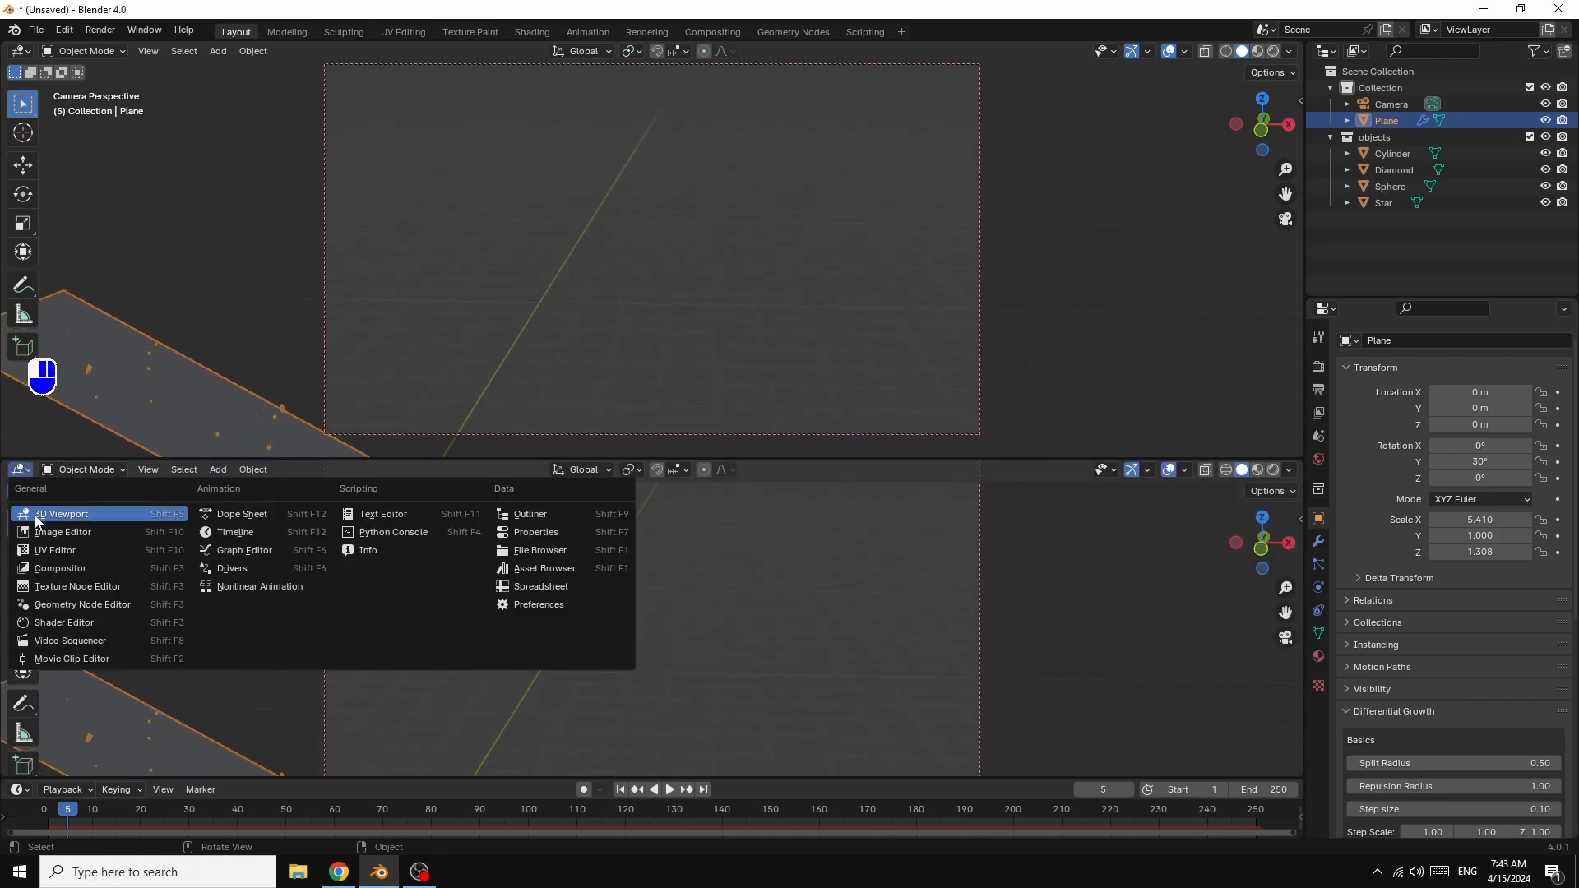
click(61, 621)
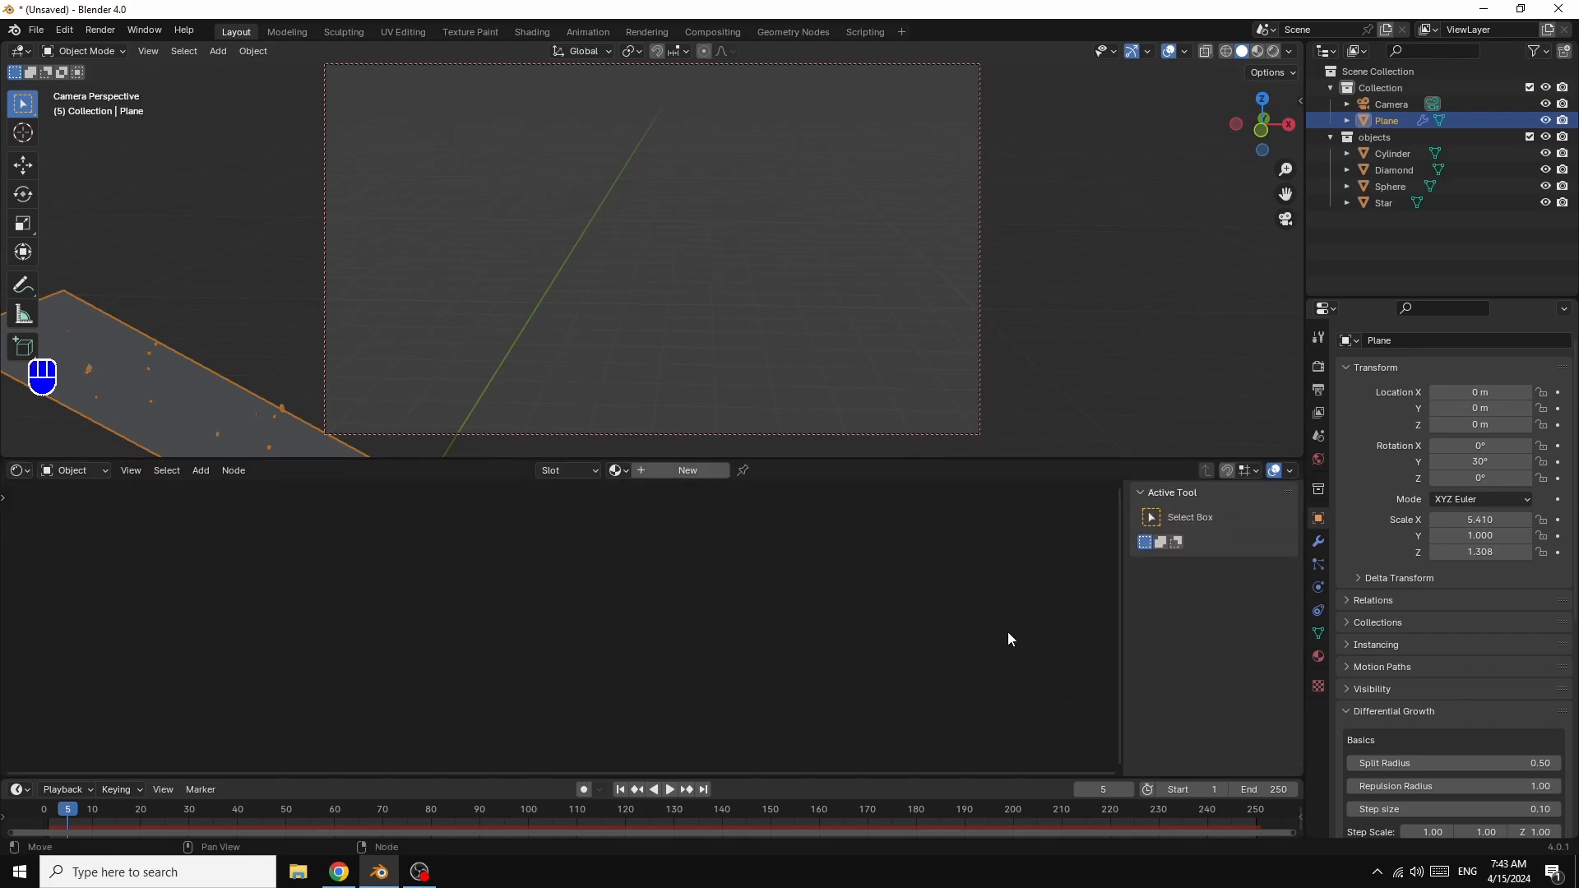
key(n)
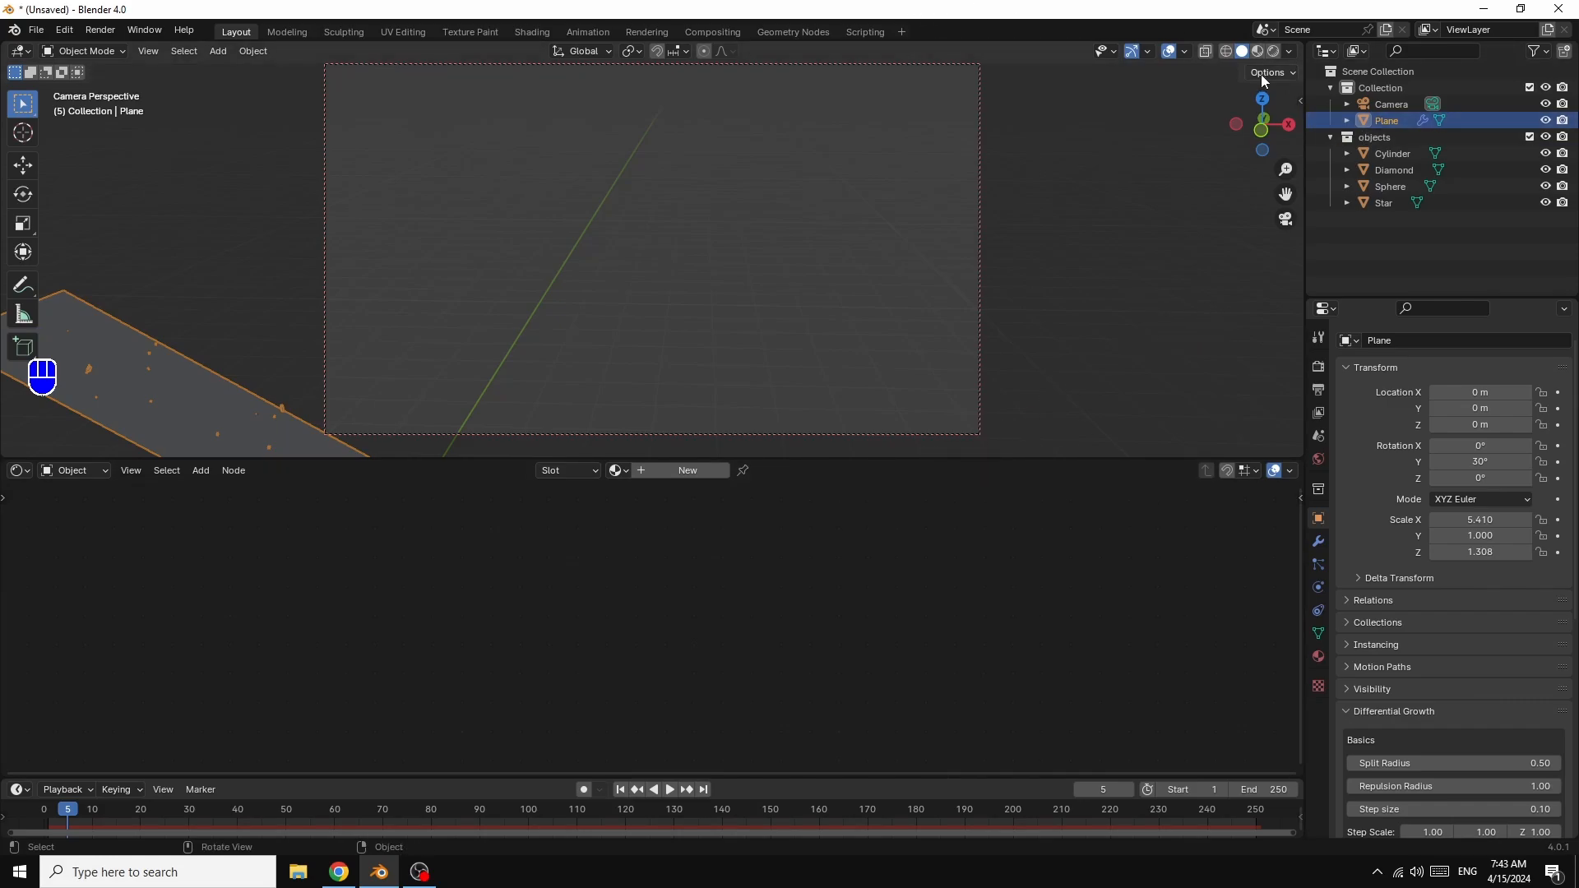
- Use an Environment Texture as the world background color and load royal_esplanade_4k.exr from the HDRI folder
click(1318, 460)
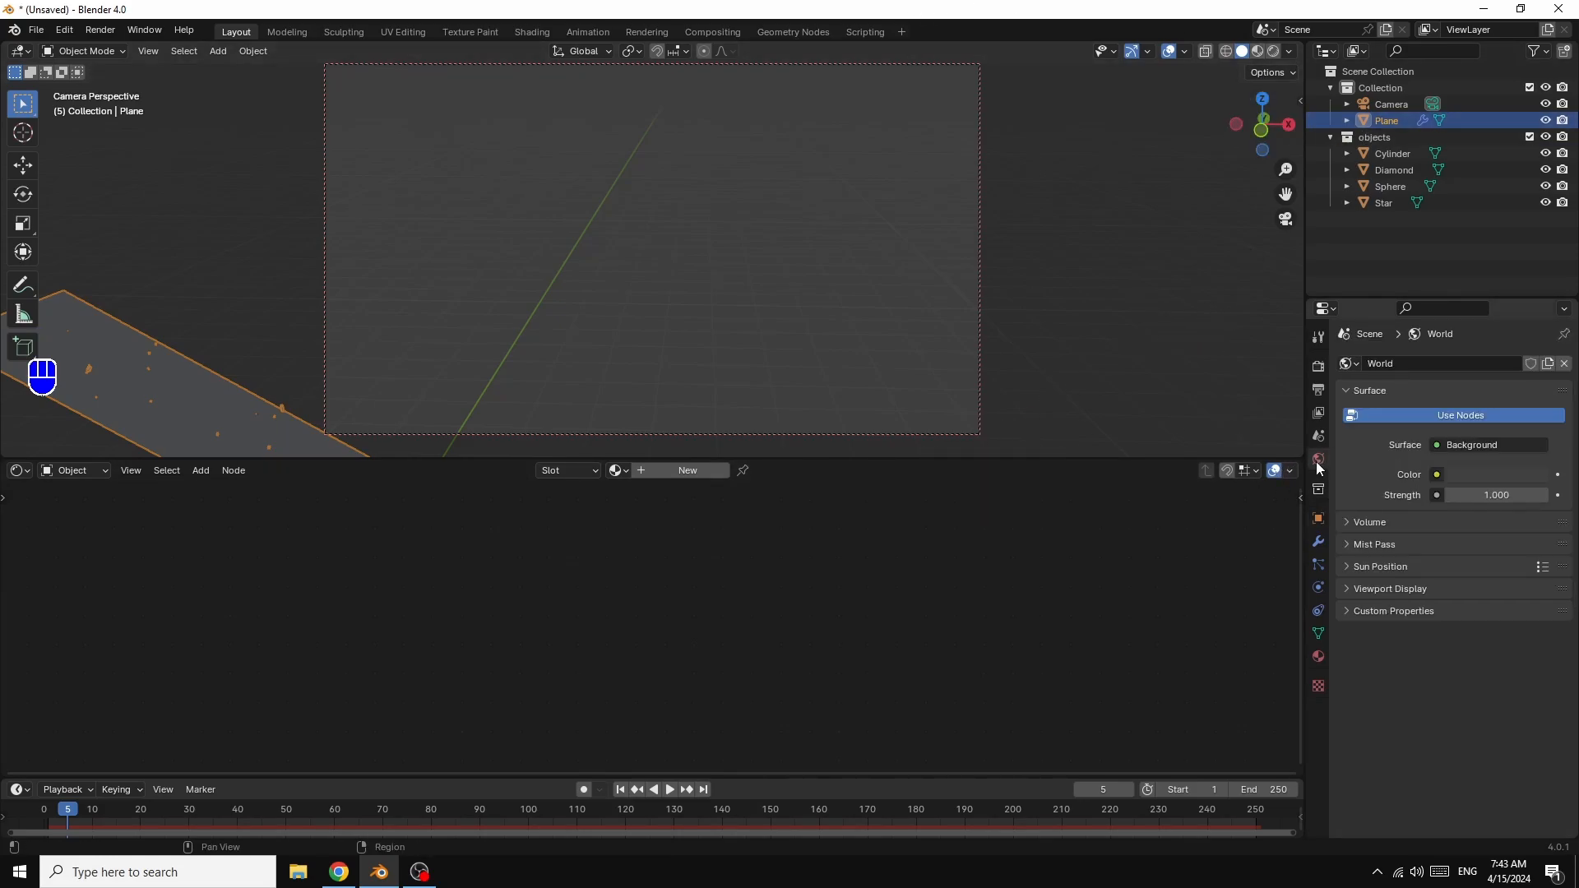
click(1435, 474)
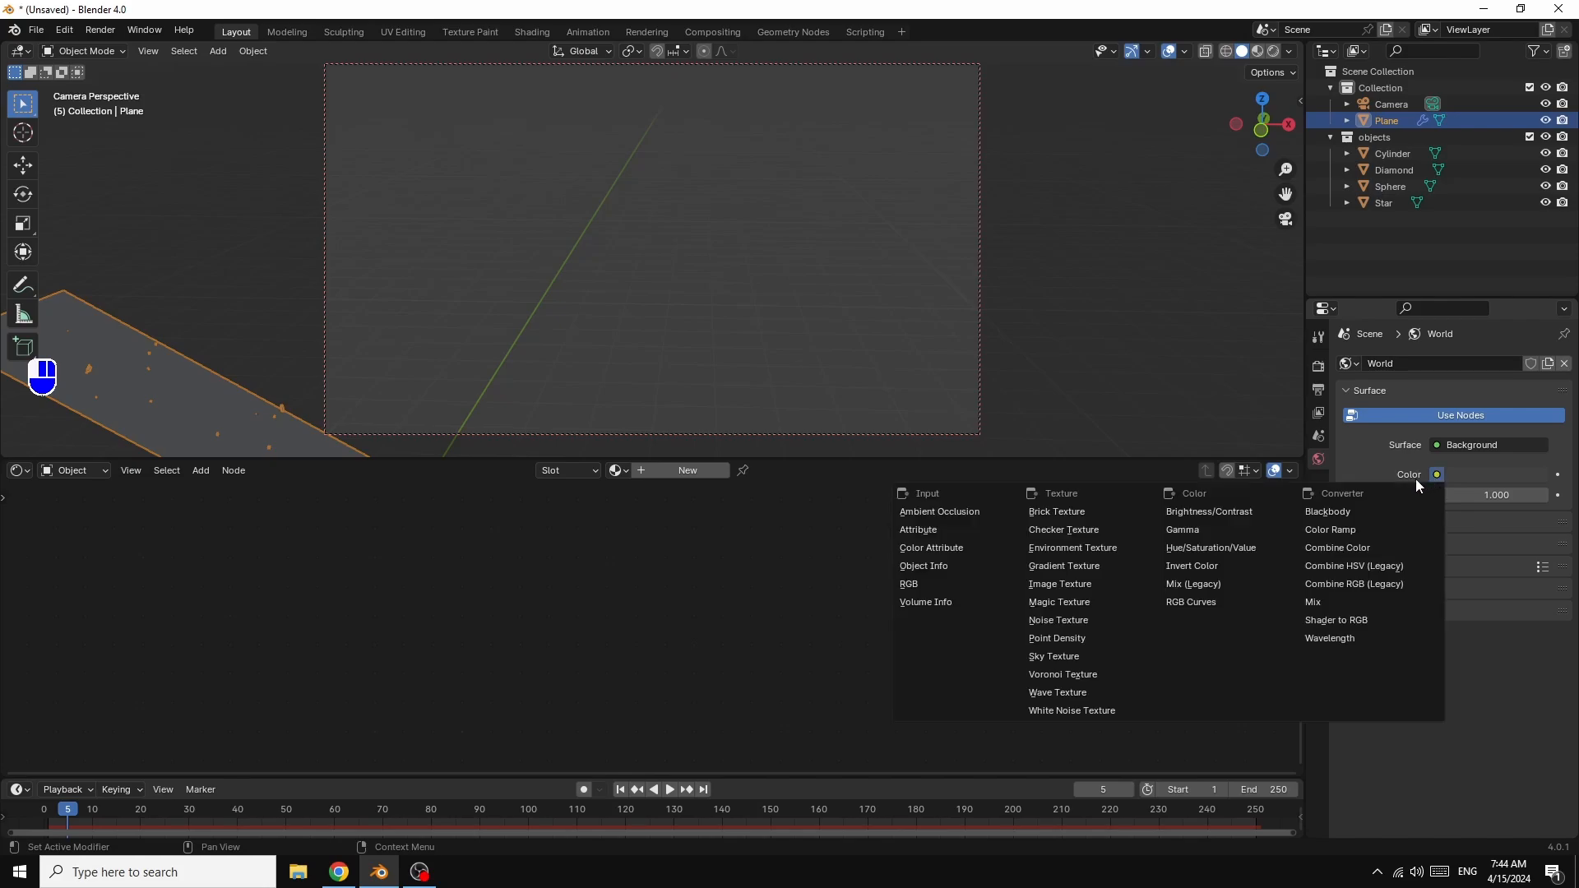
click(1054, 550)
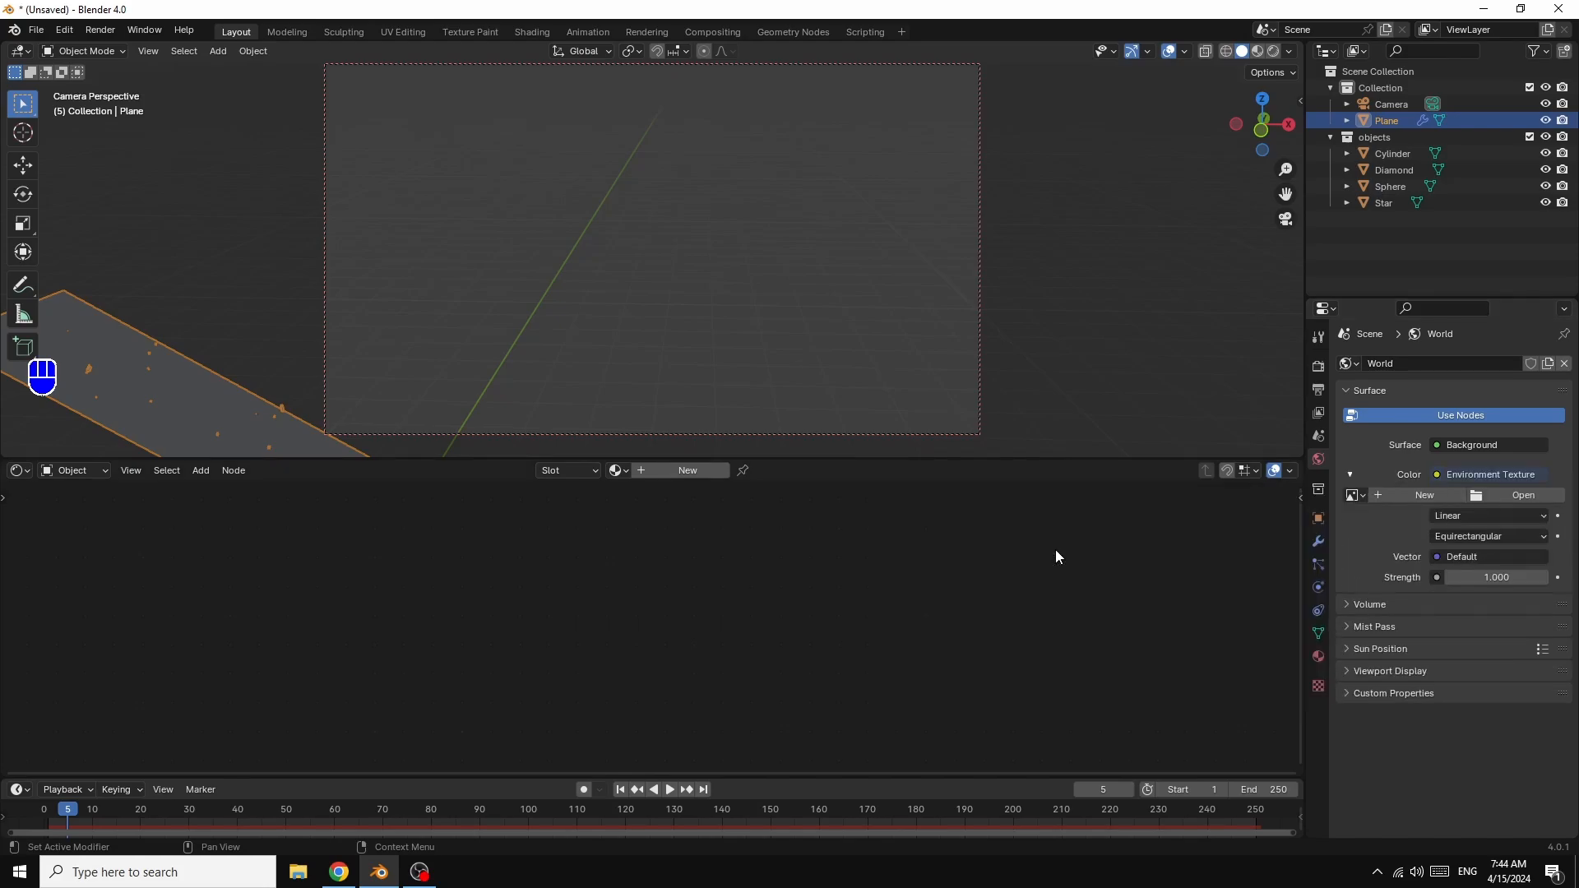
click(1545, 497)
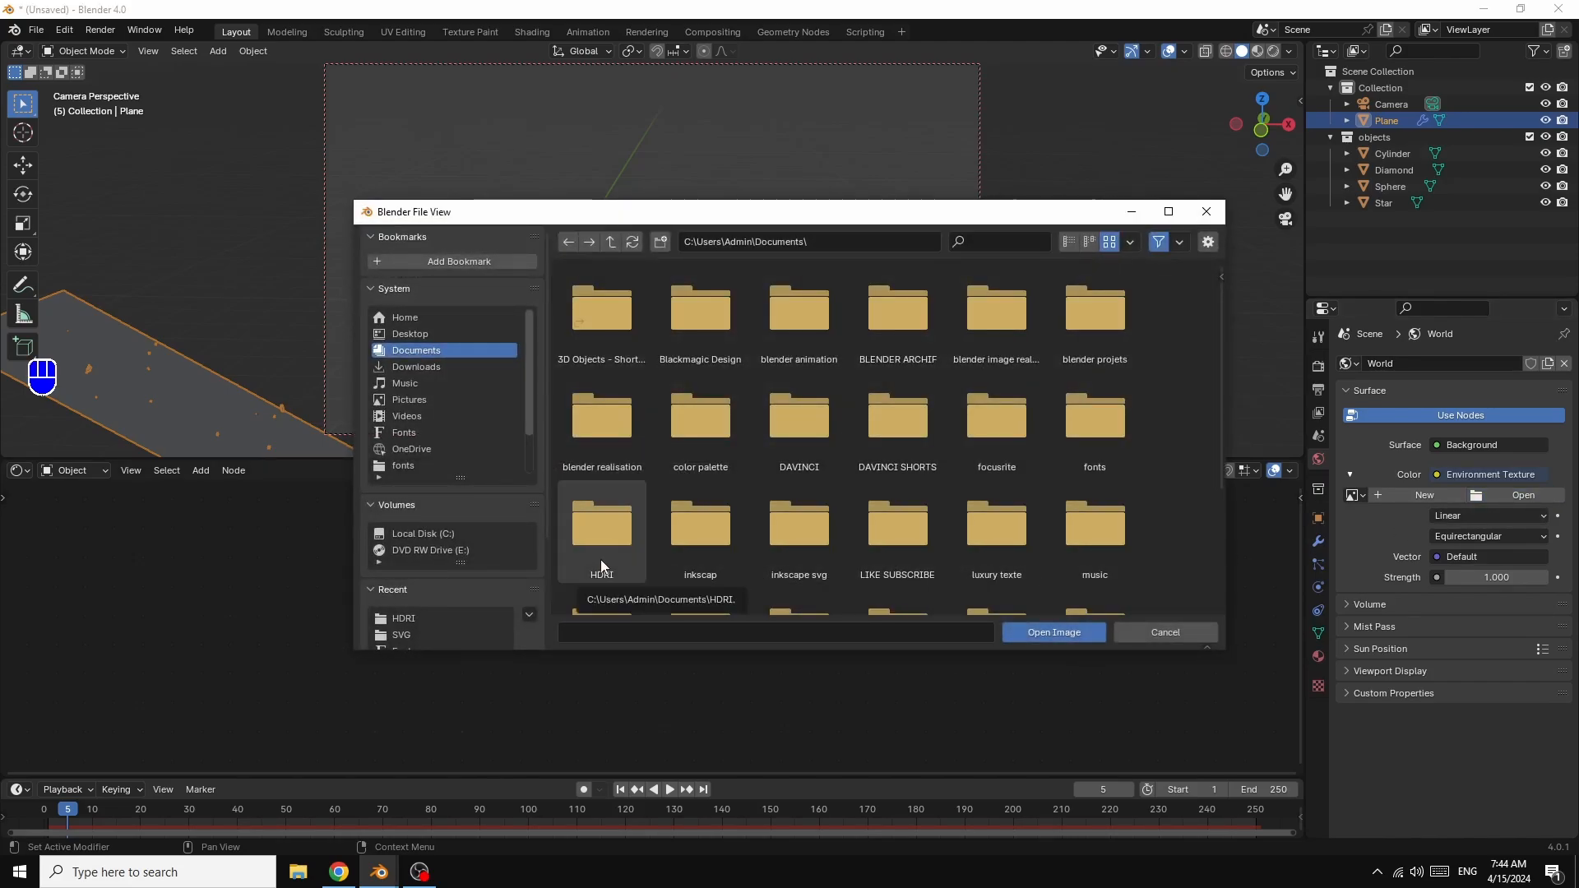
click(595, 530)
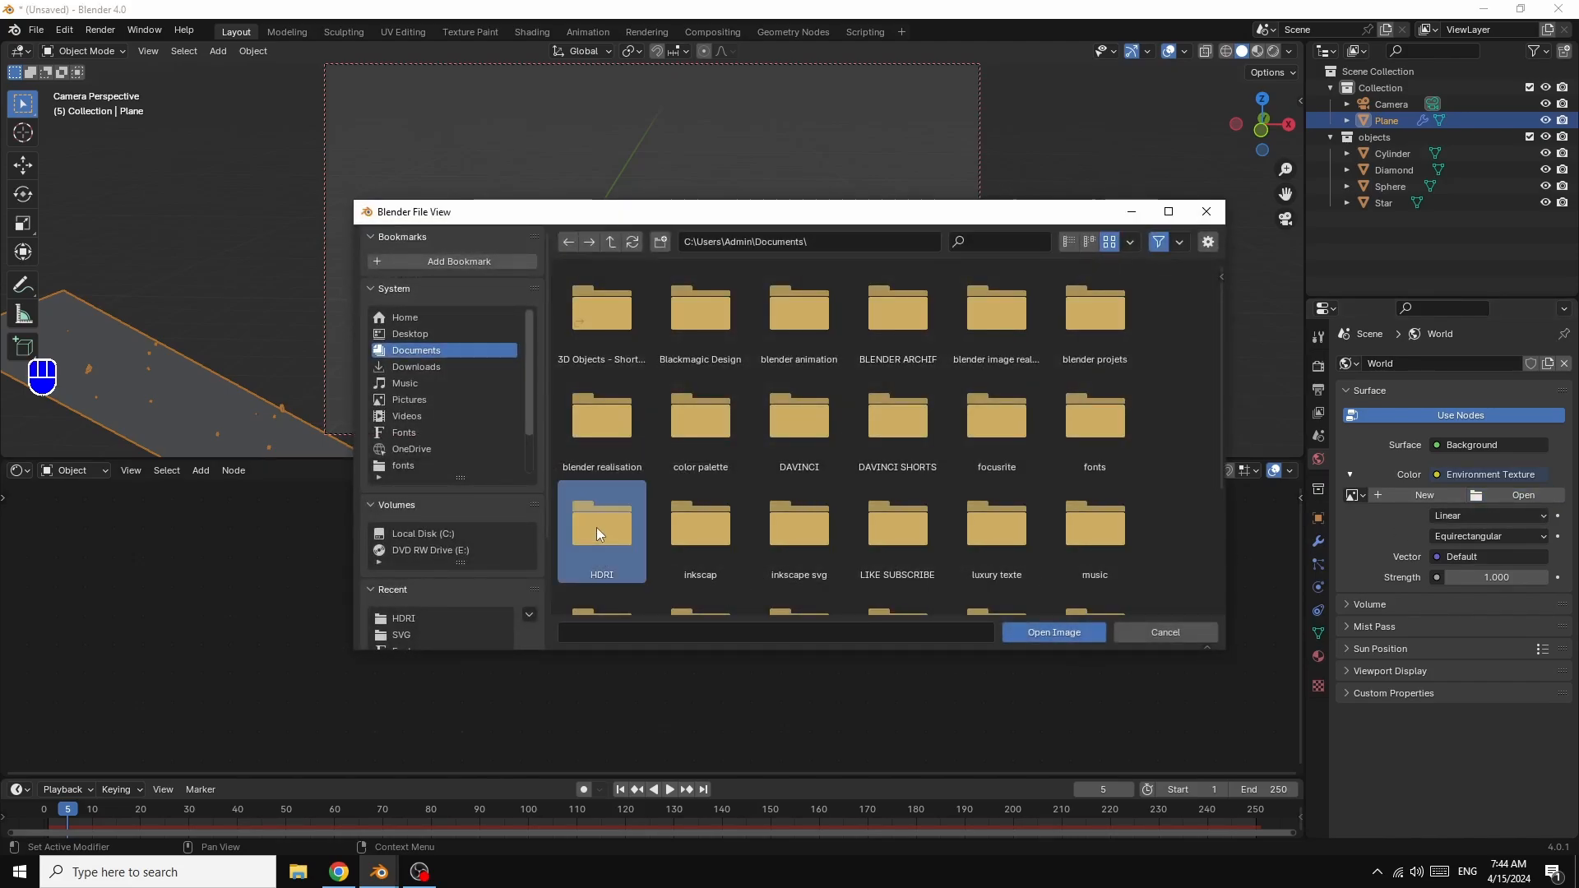
double_click(595, 526)
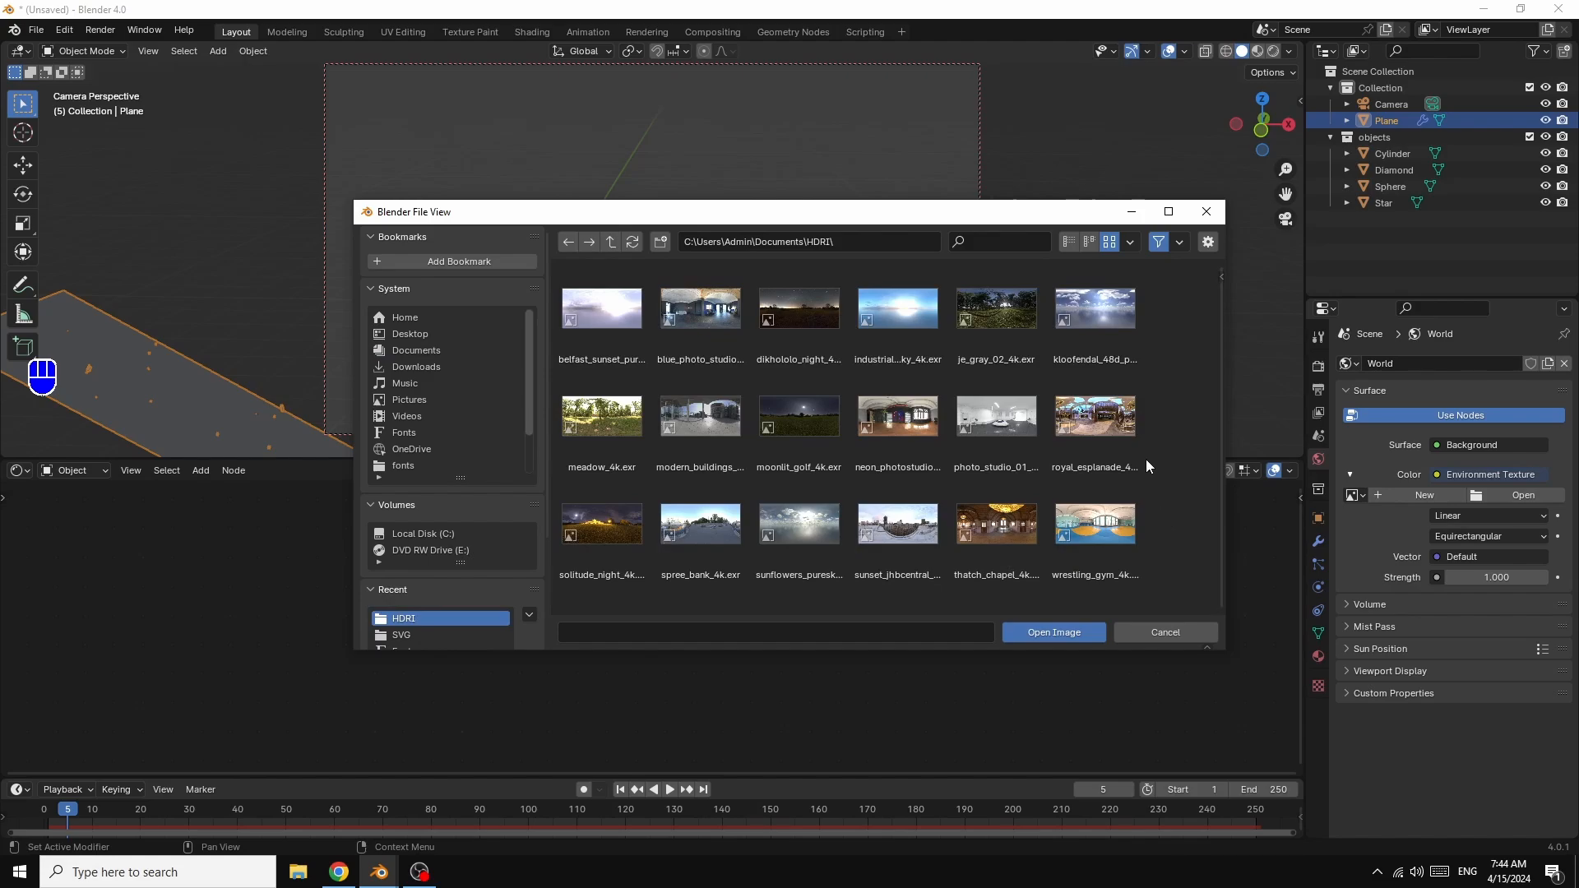
double_click(1092, 421)
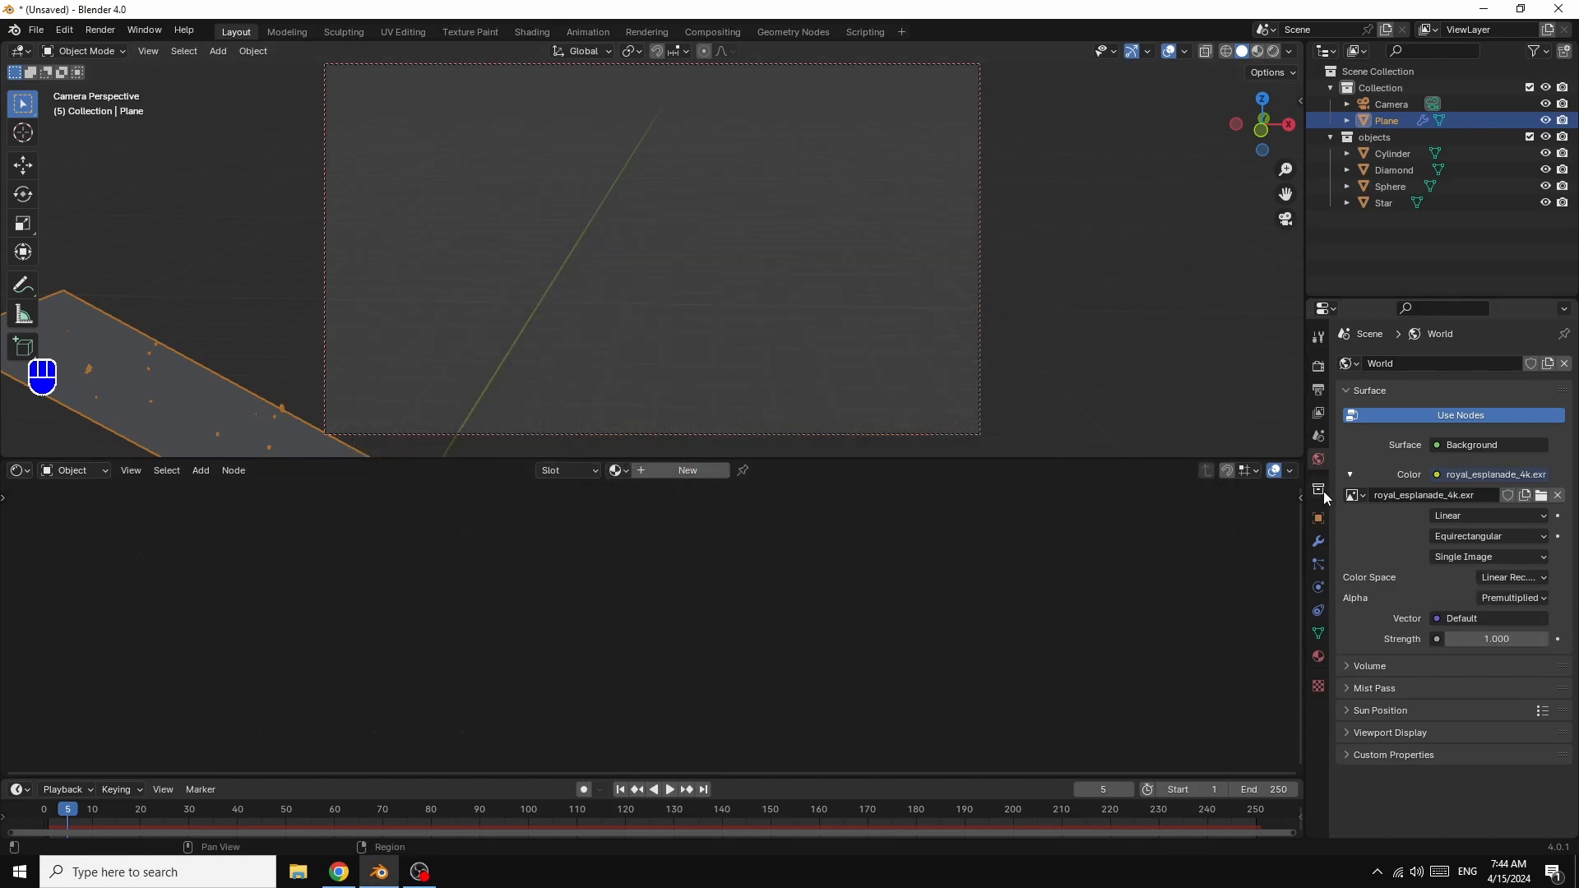
- Enable Ambient Occlusion, Bloom, Screen Space Reflections and Motion Blur for the EEVEE renderer
click(1317, 367)
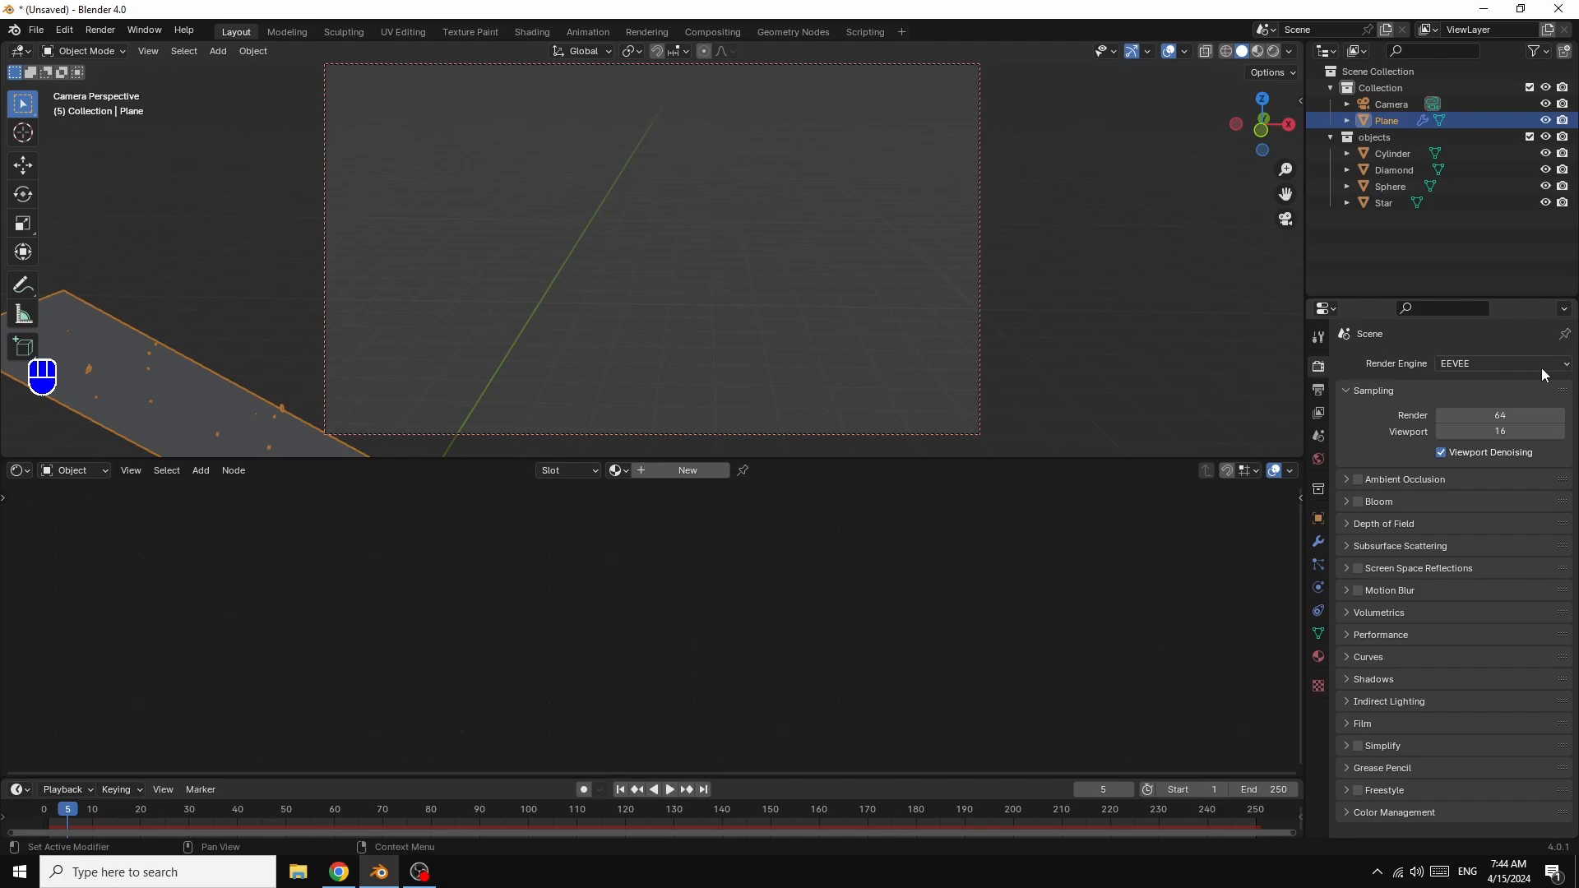
click(1357, 479)
click(1357, 590)
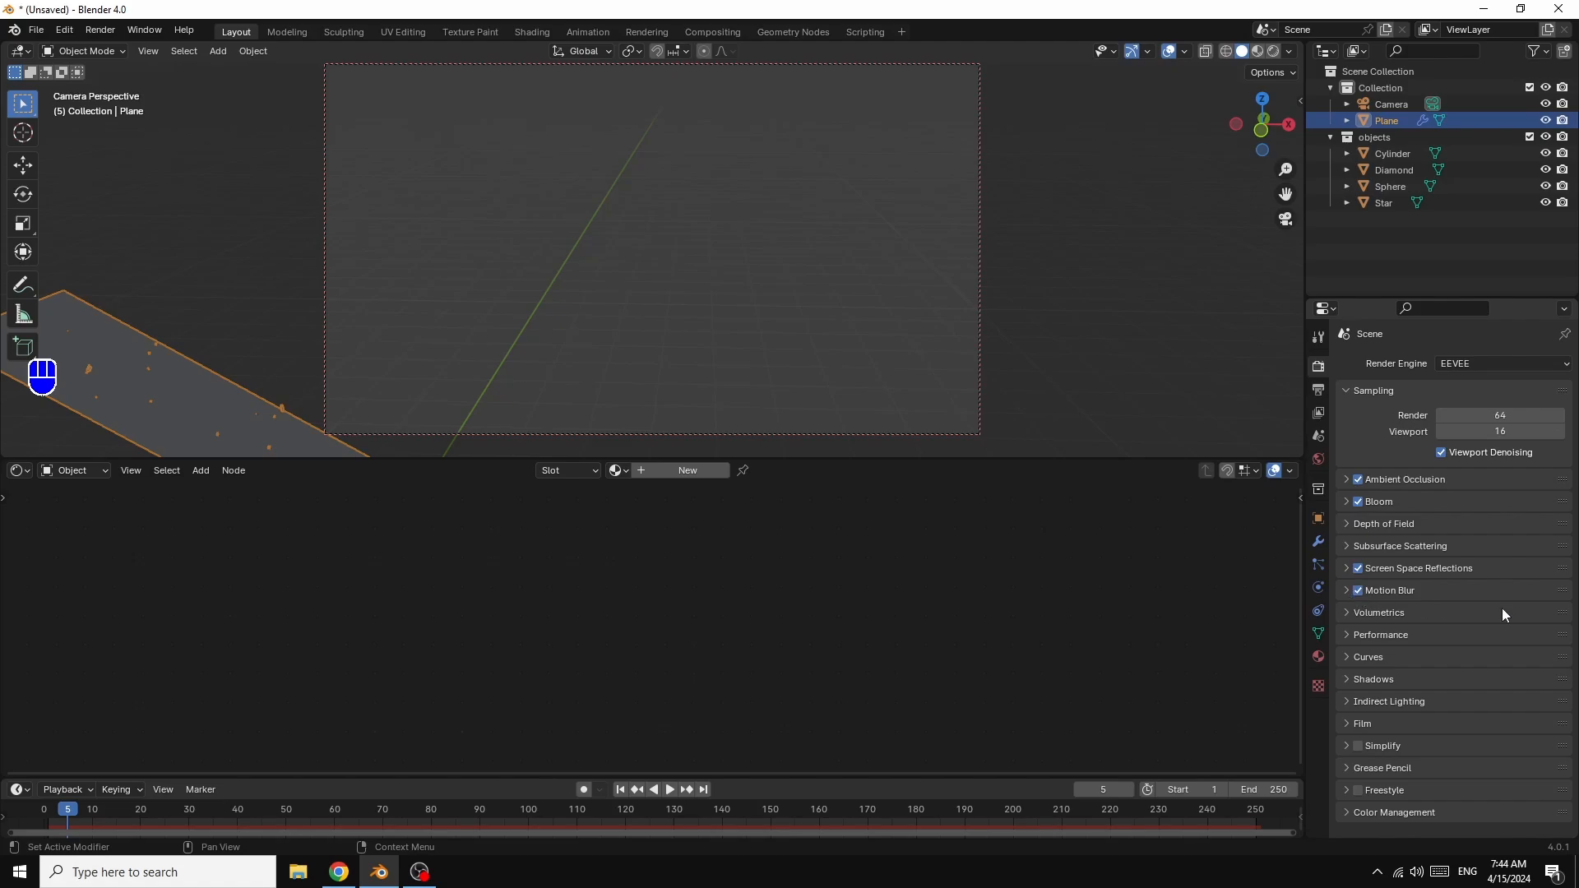
- Set the color management look to Very High Contrast
click(1348, 812)
scroll(1515, 776, down, 3)
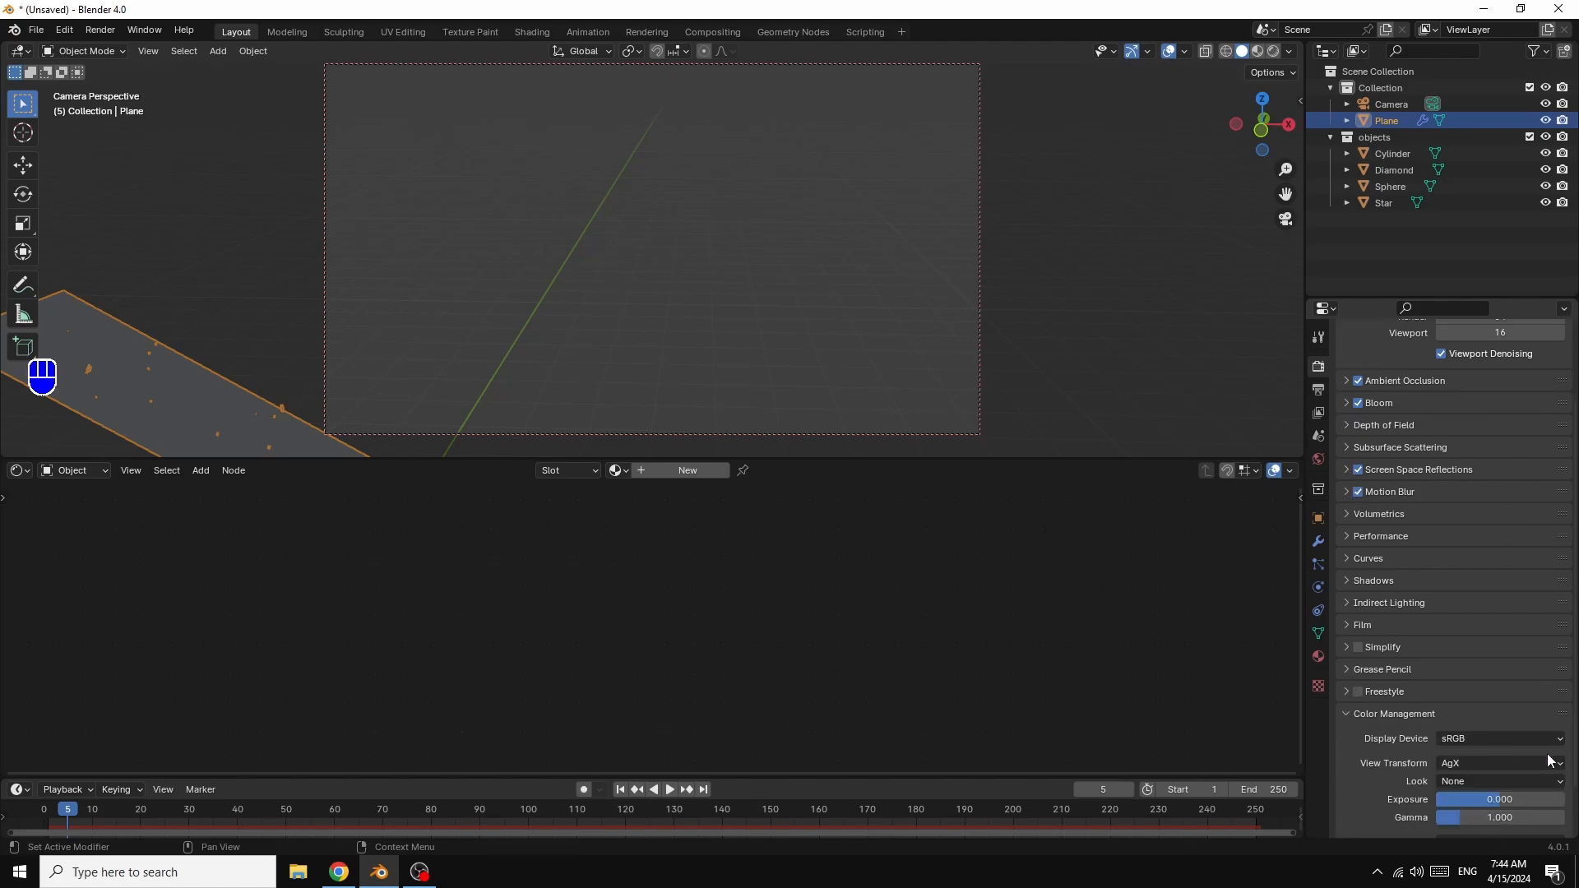
scroll(1549, 761, down, 2)
click(1477, 721)
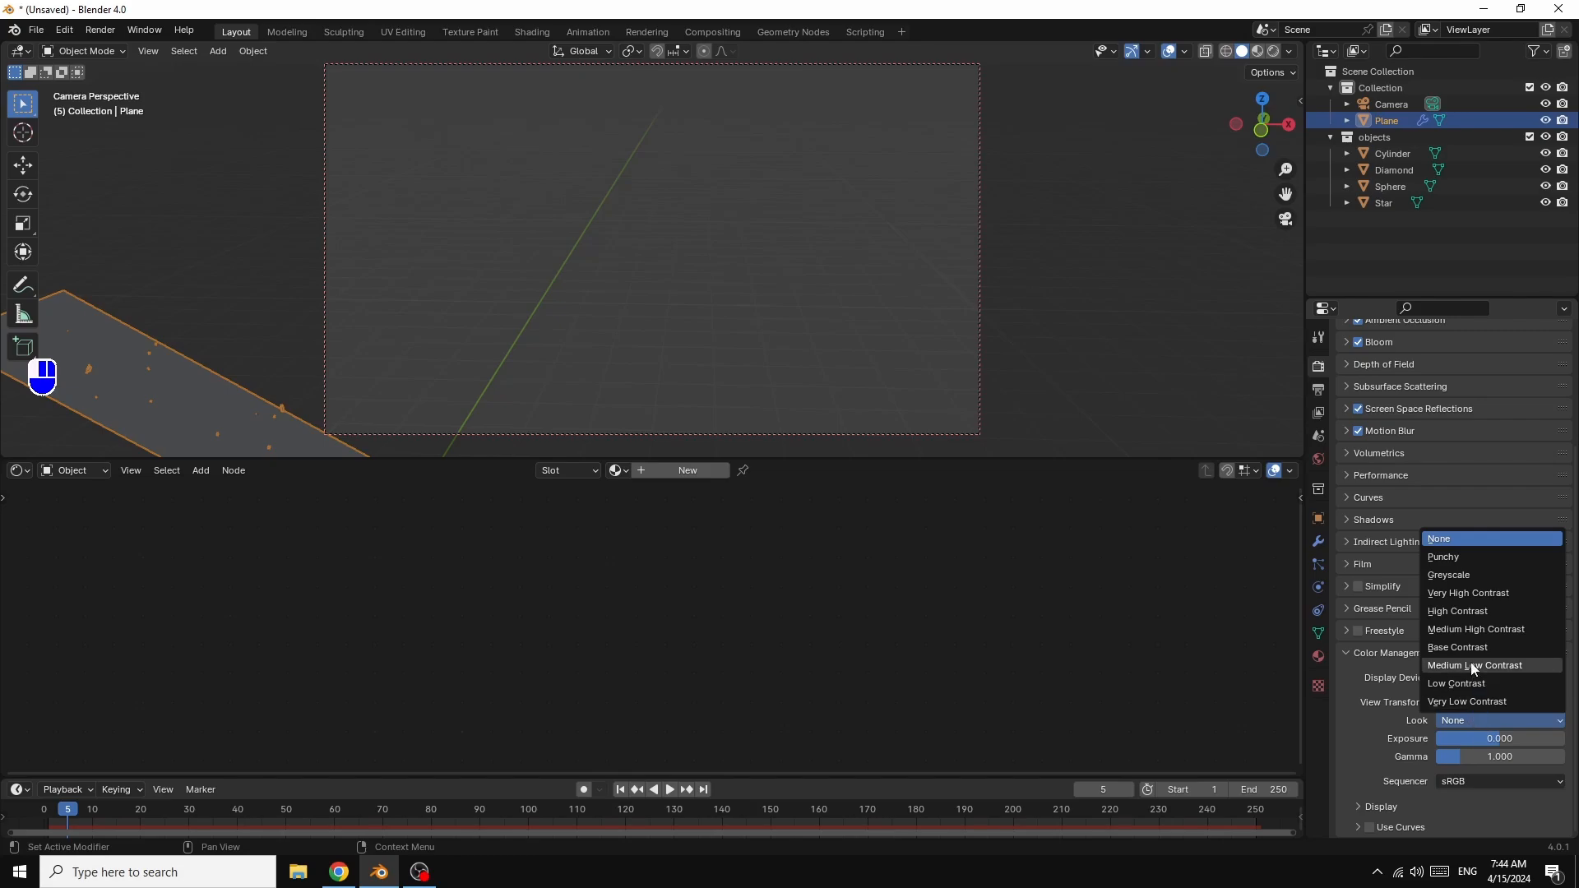
click(1472, 593)
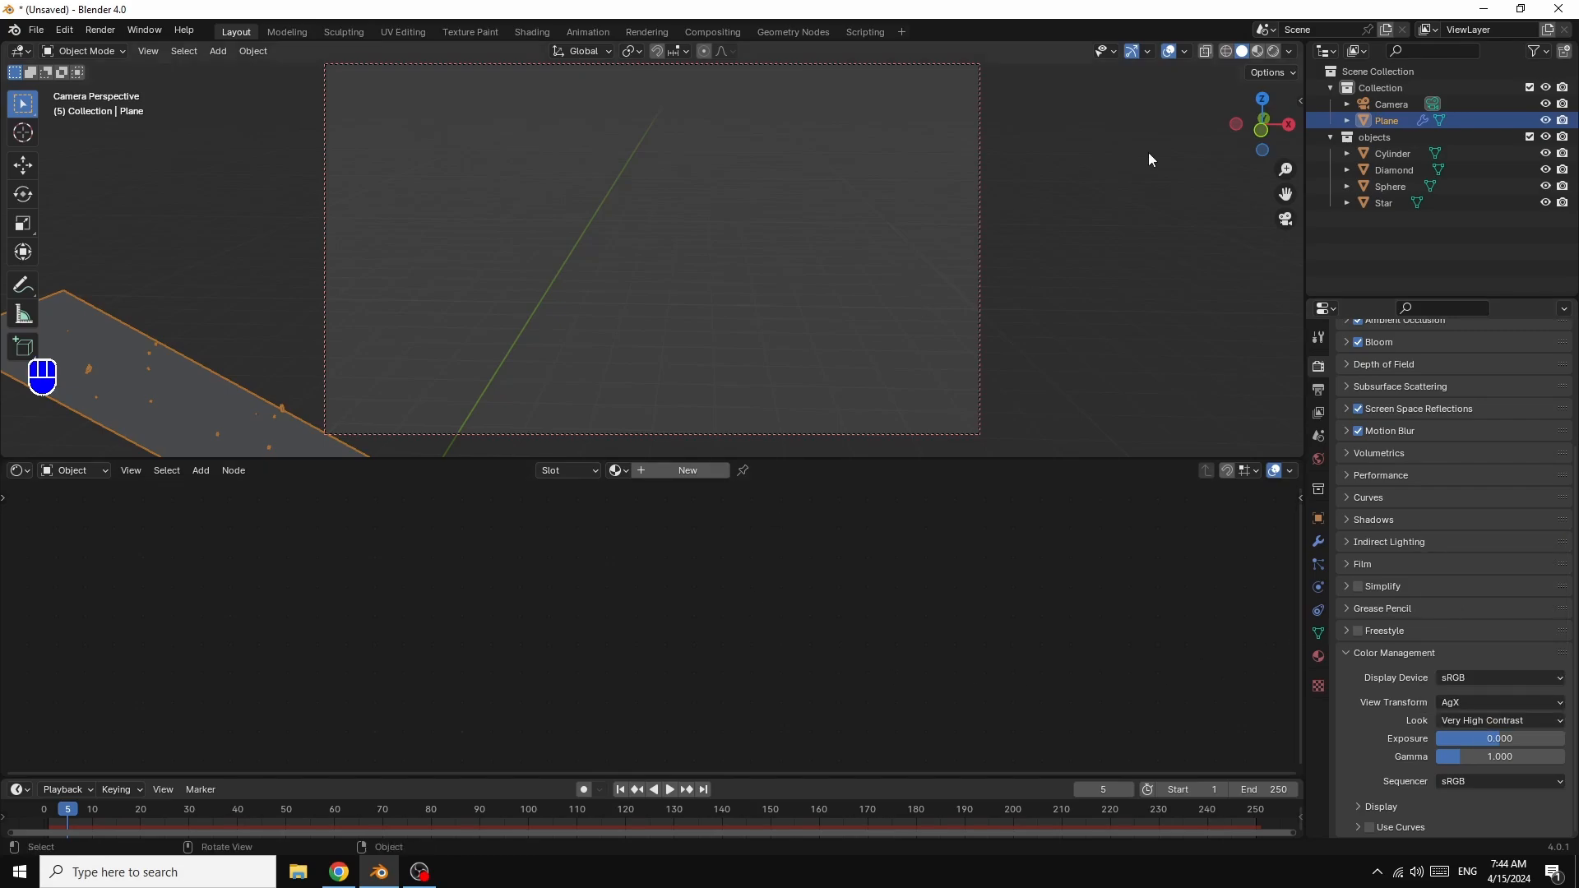
- Display the viewport in Rendered shading, and play the particle animation with the plane deselected to check the particle size
click(1270, 51)
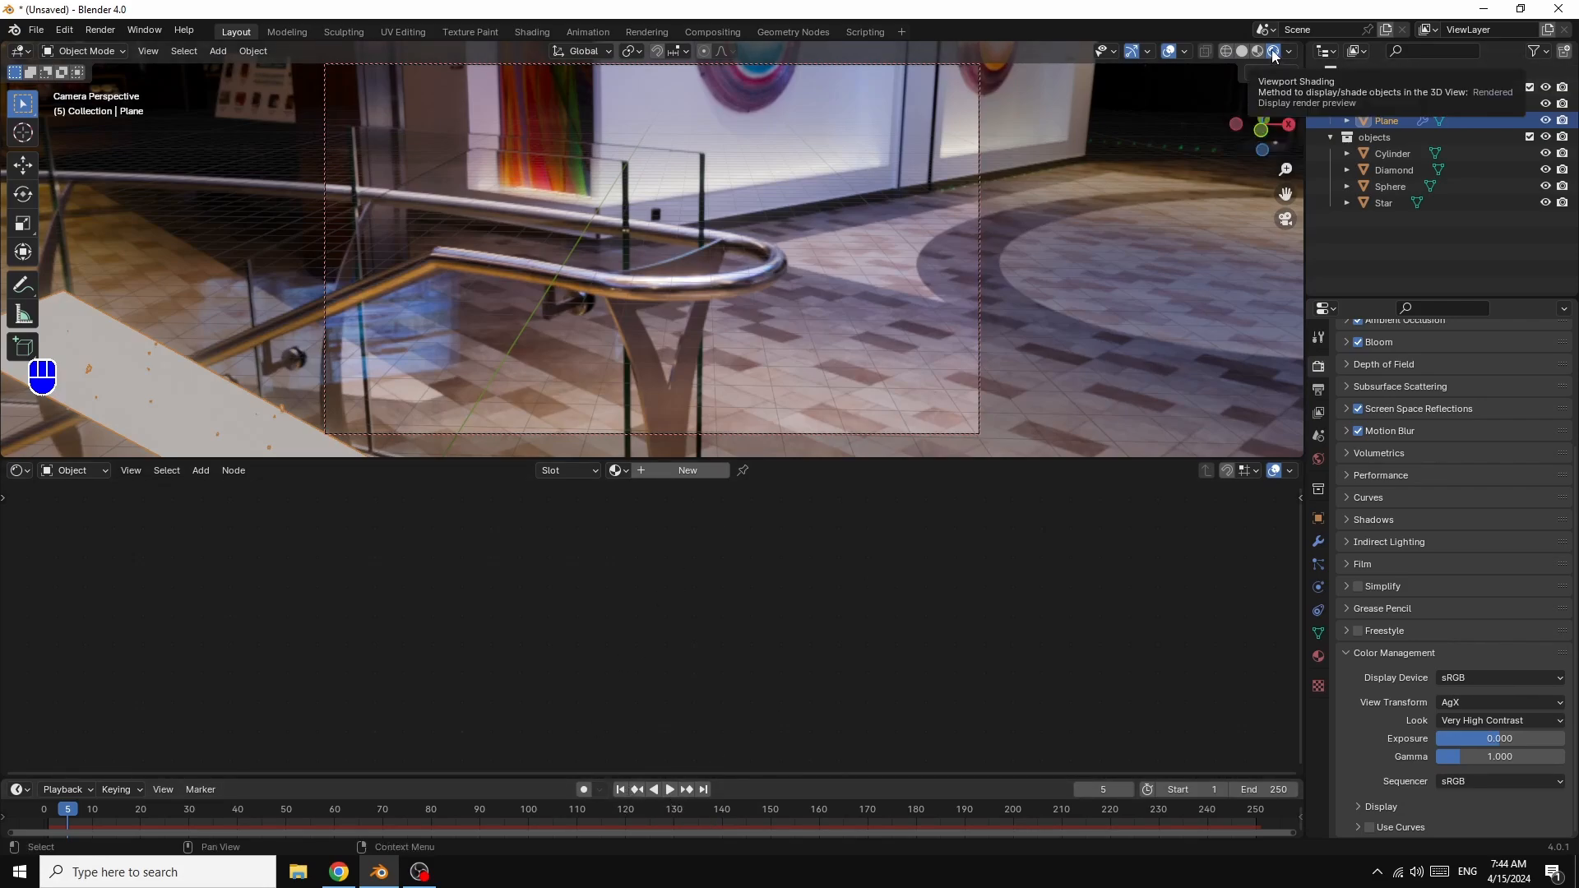
click(668, 791)
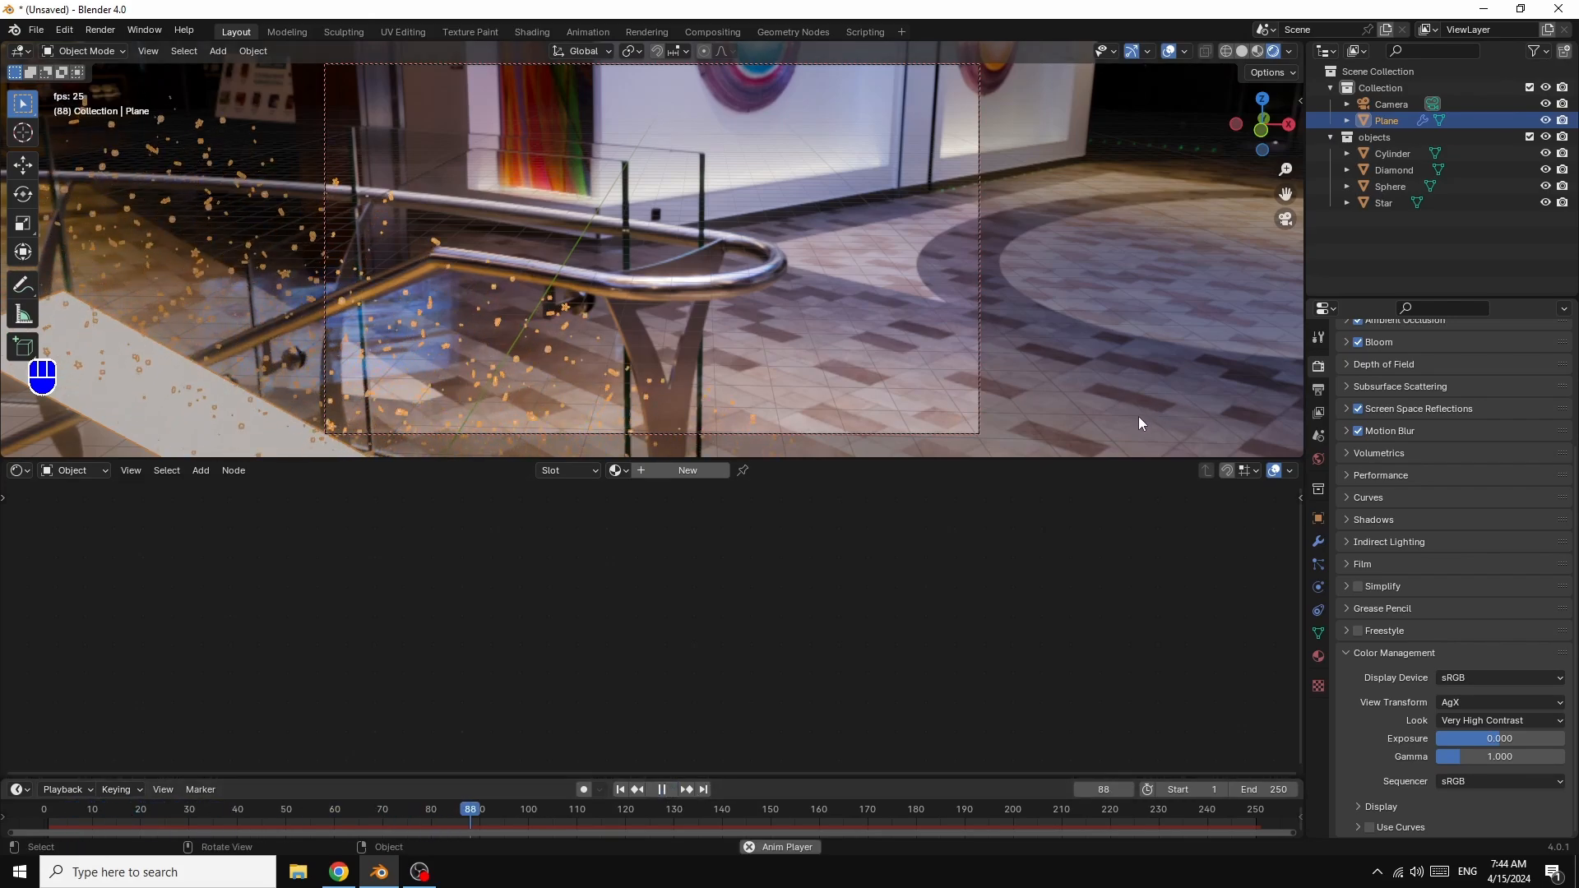
click(1458, 235)
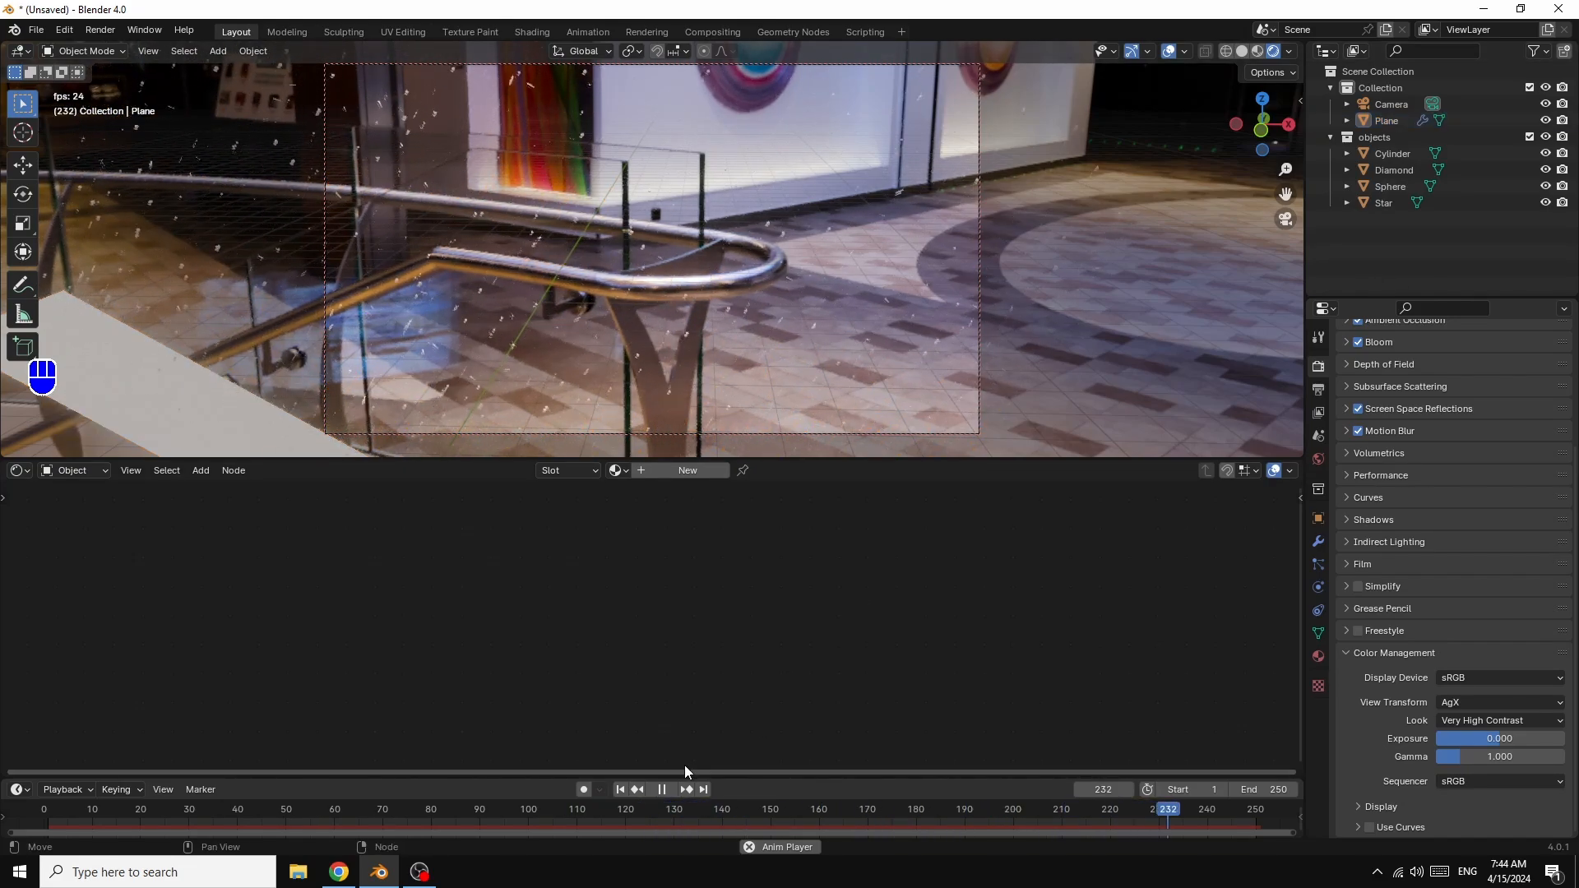
click(662, 790)
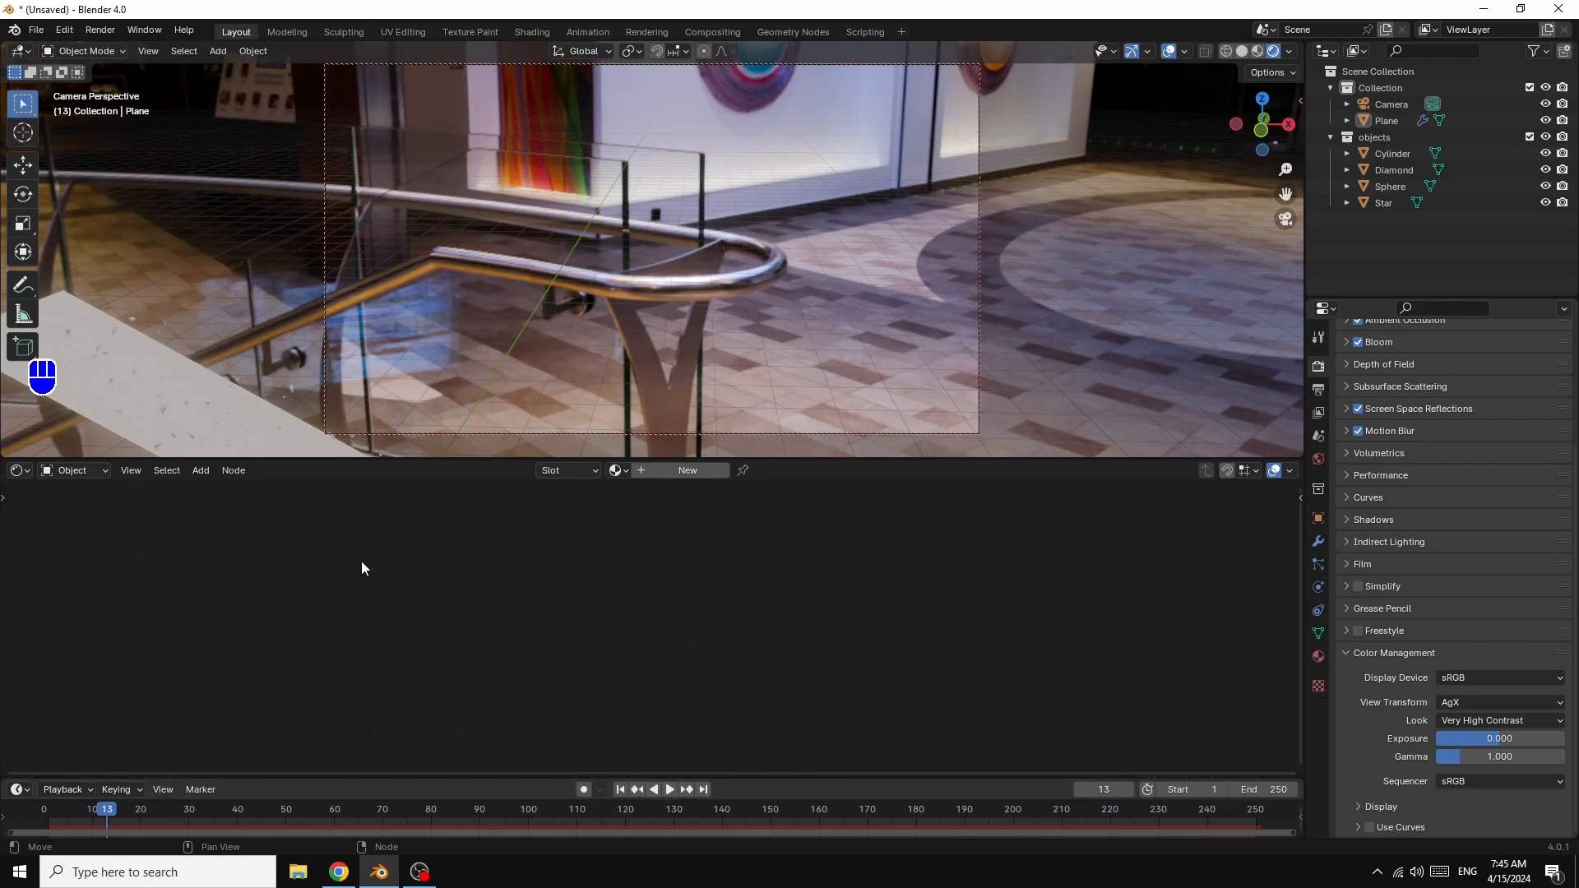
- Set the render scale of the plane's particles to 0.310 and play the animation to preview the larger objects
click(190, 406)
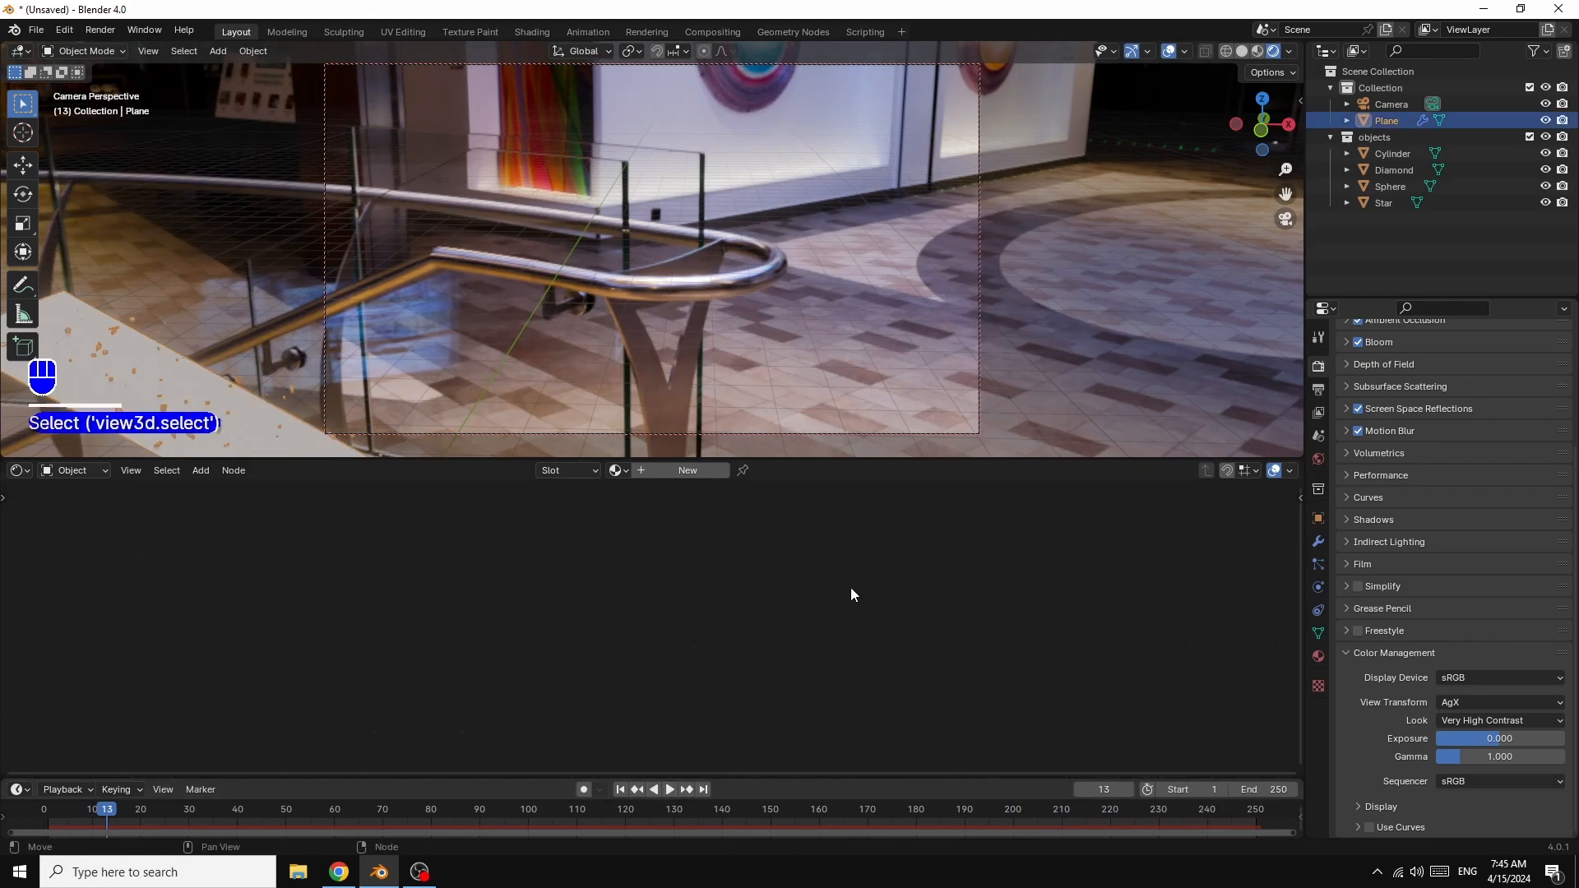
click(1317, 566)
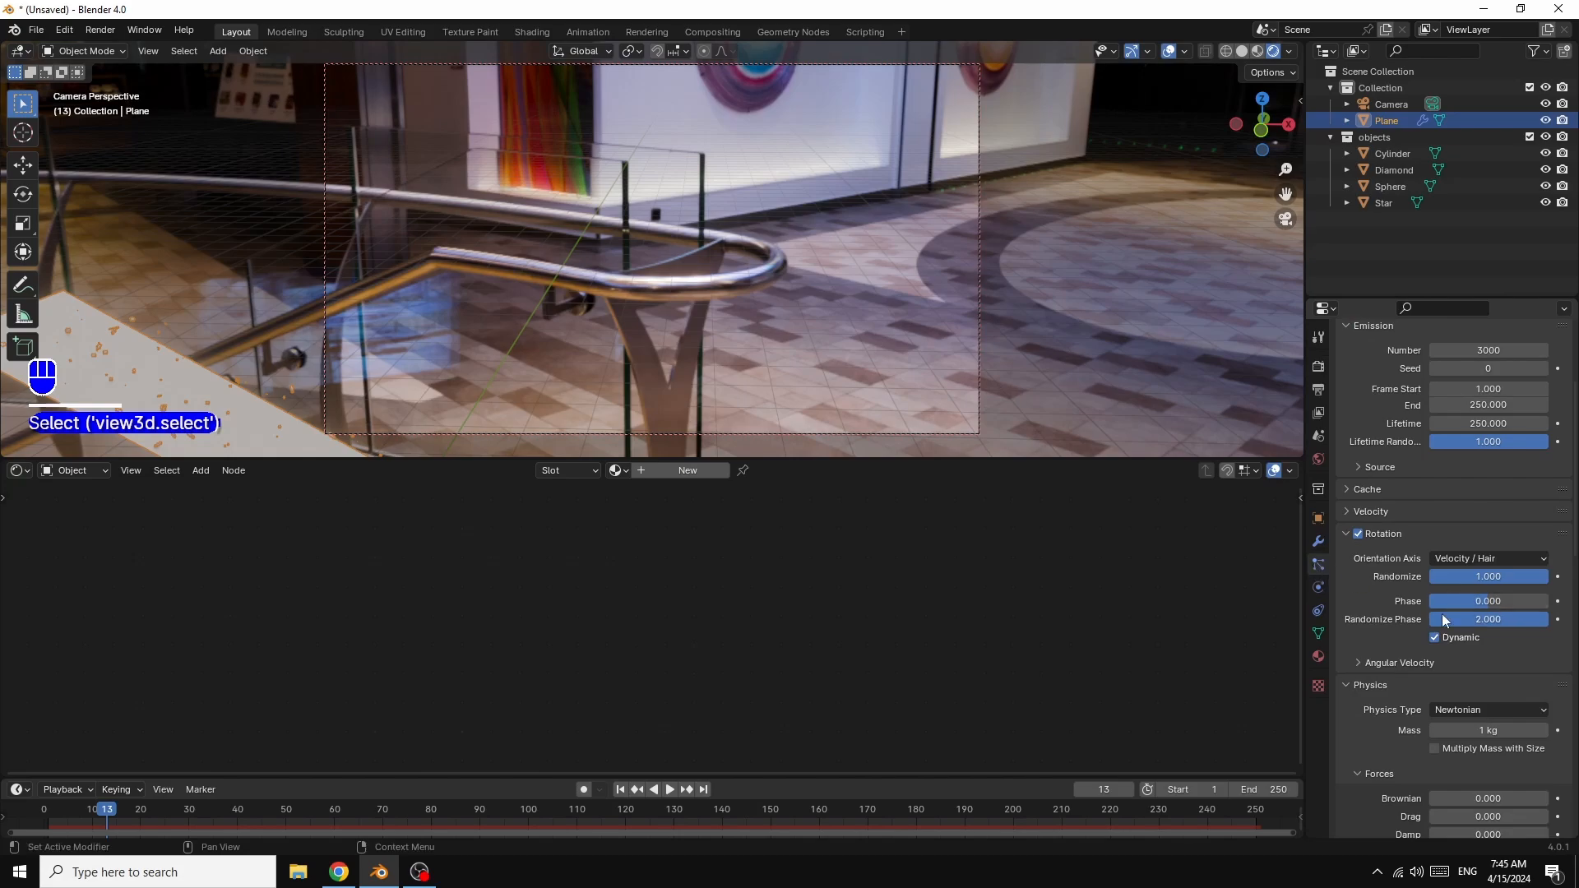
scroll(1576, 570, down, 8)
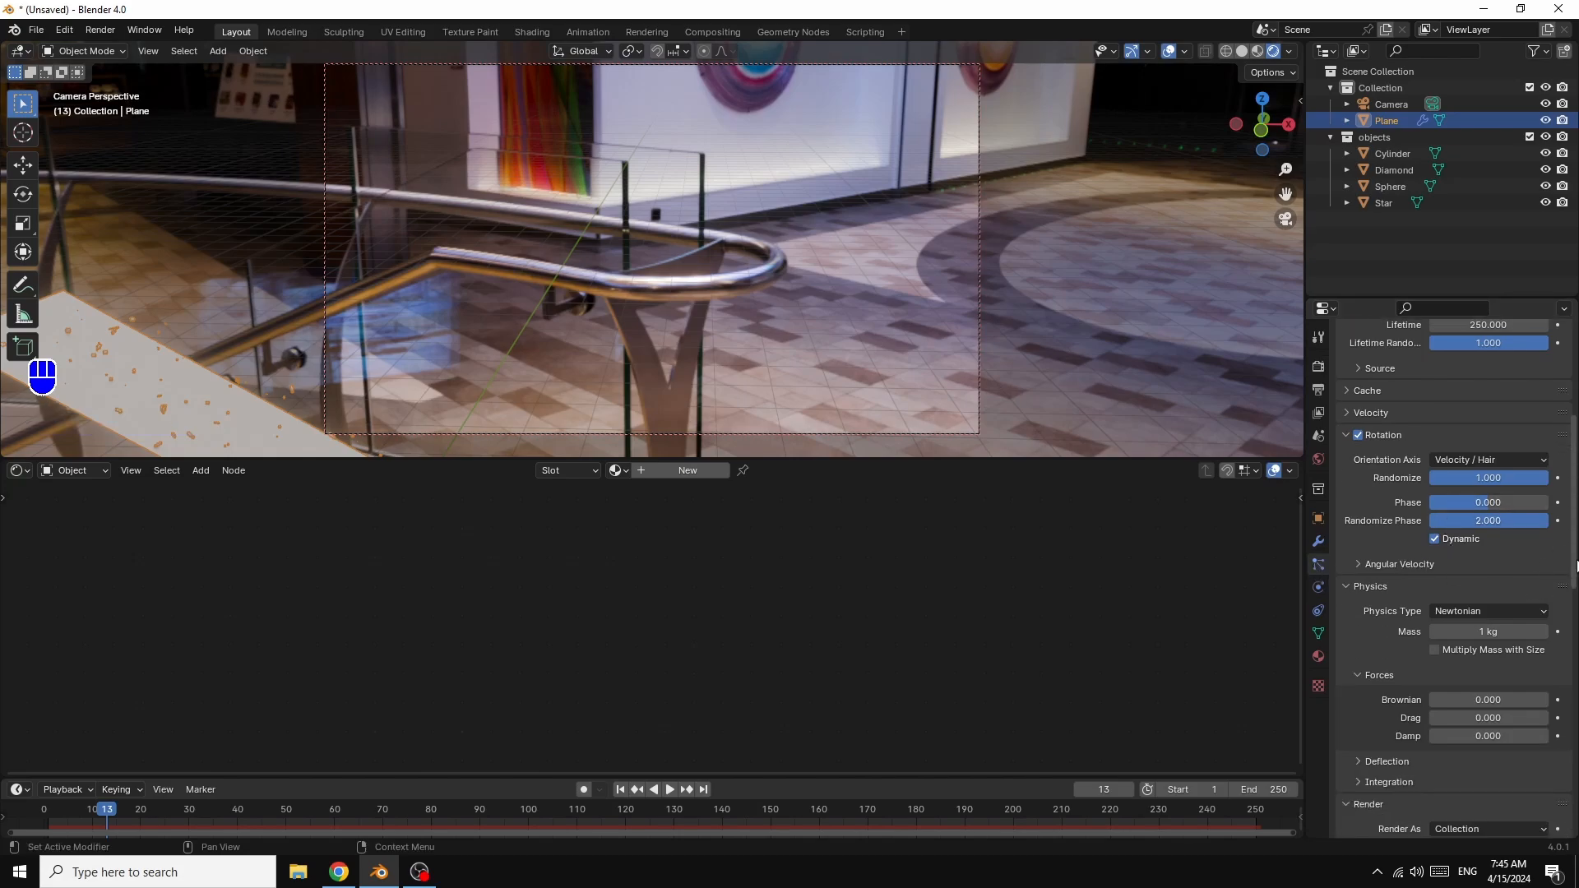
scroll(1576, 570, down, 2)
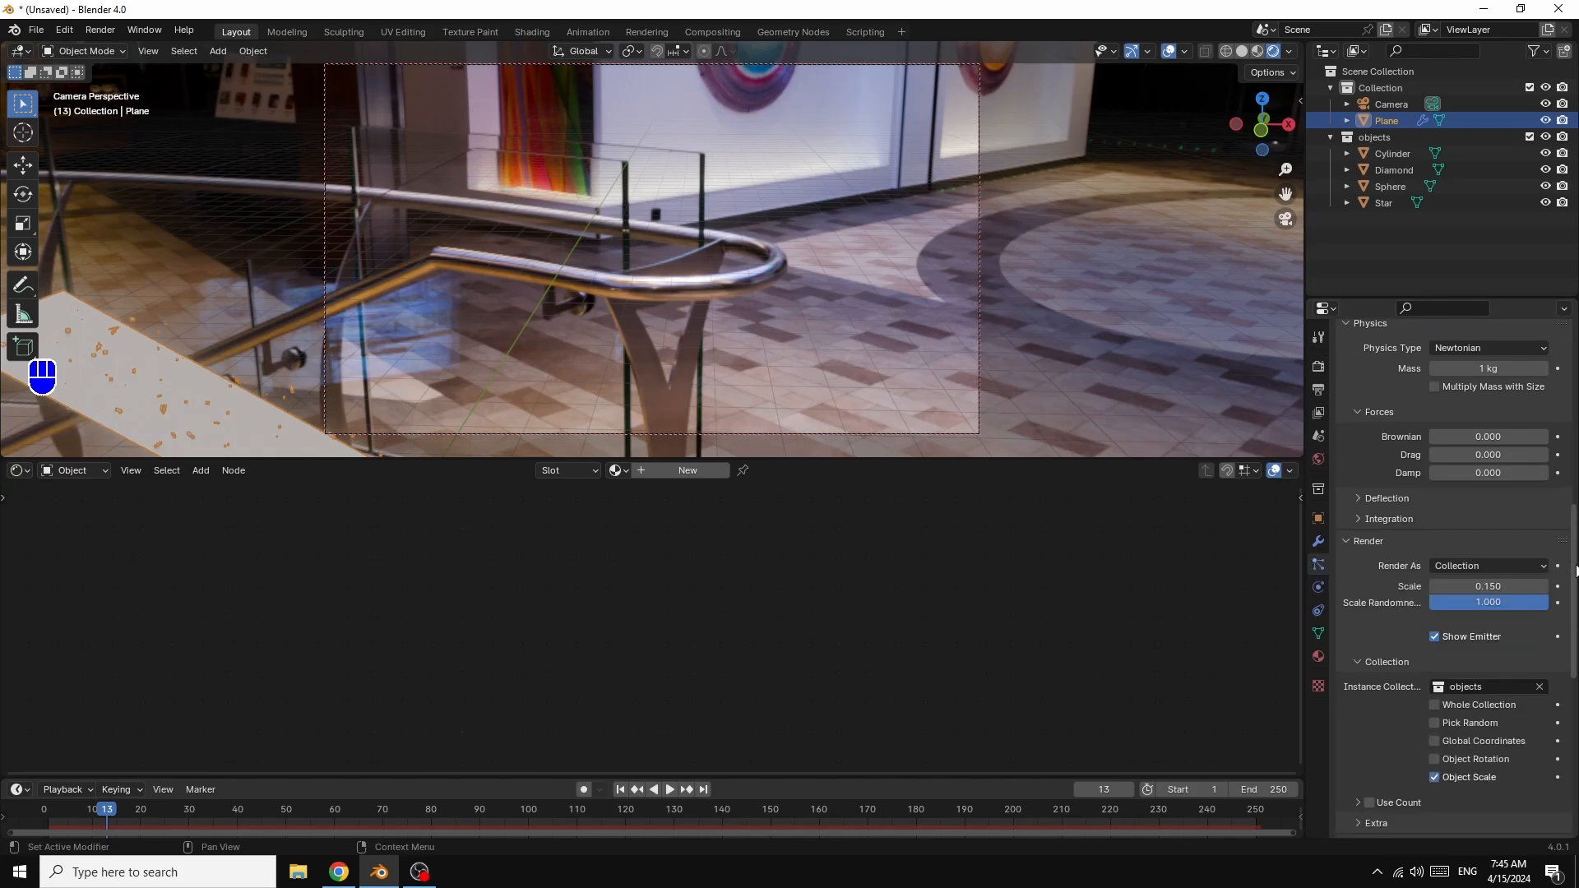
drag(1490, 589, 1509, 588)
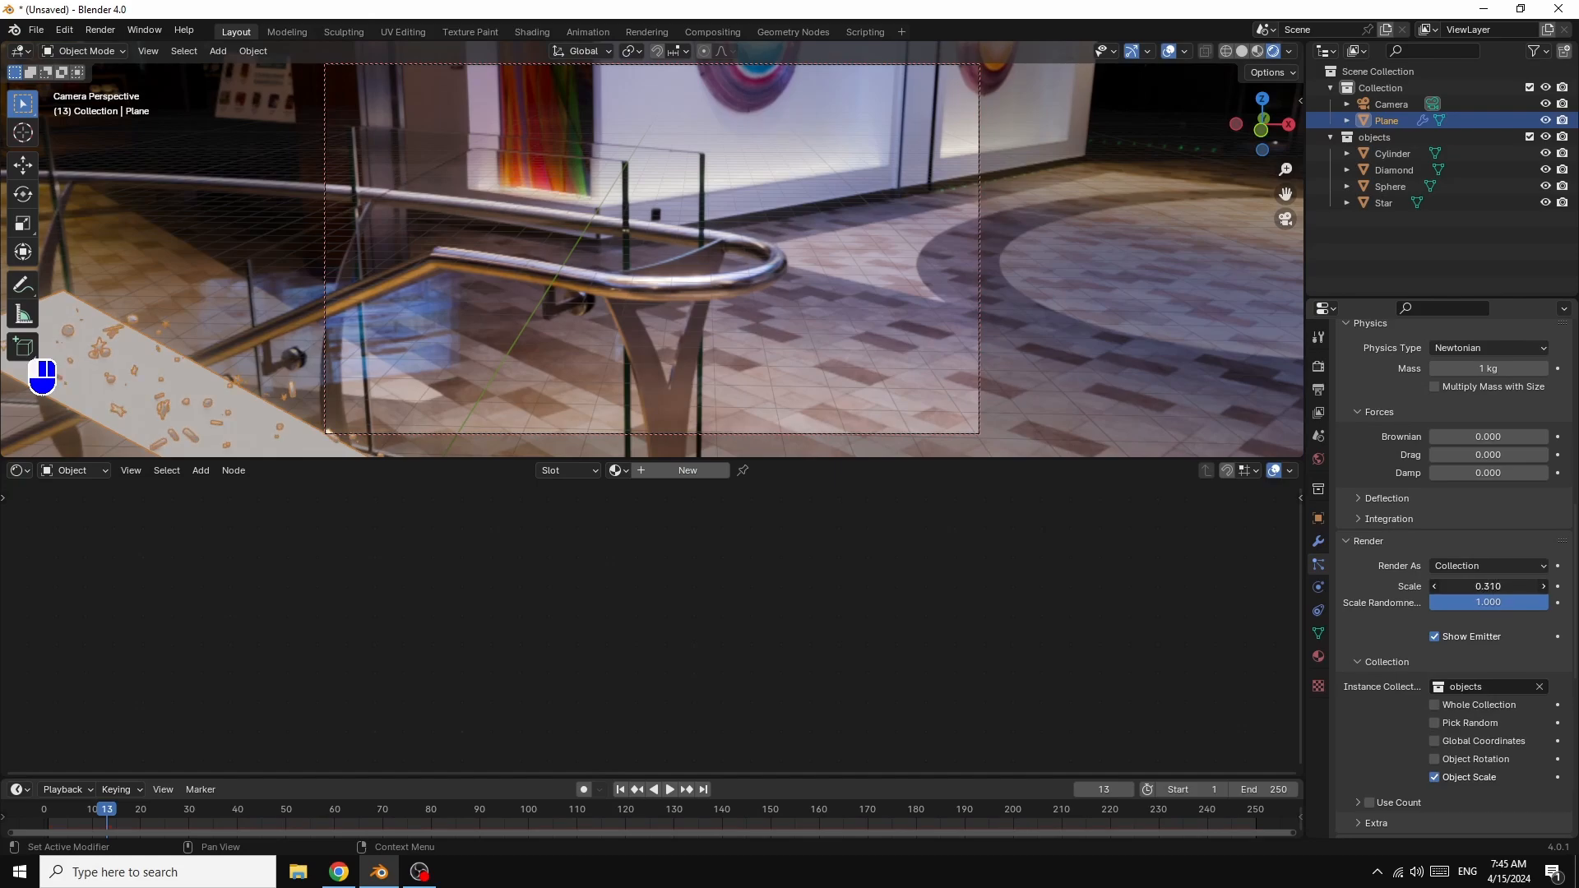
click(670, 790)
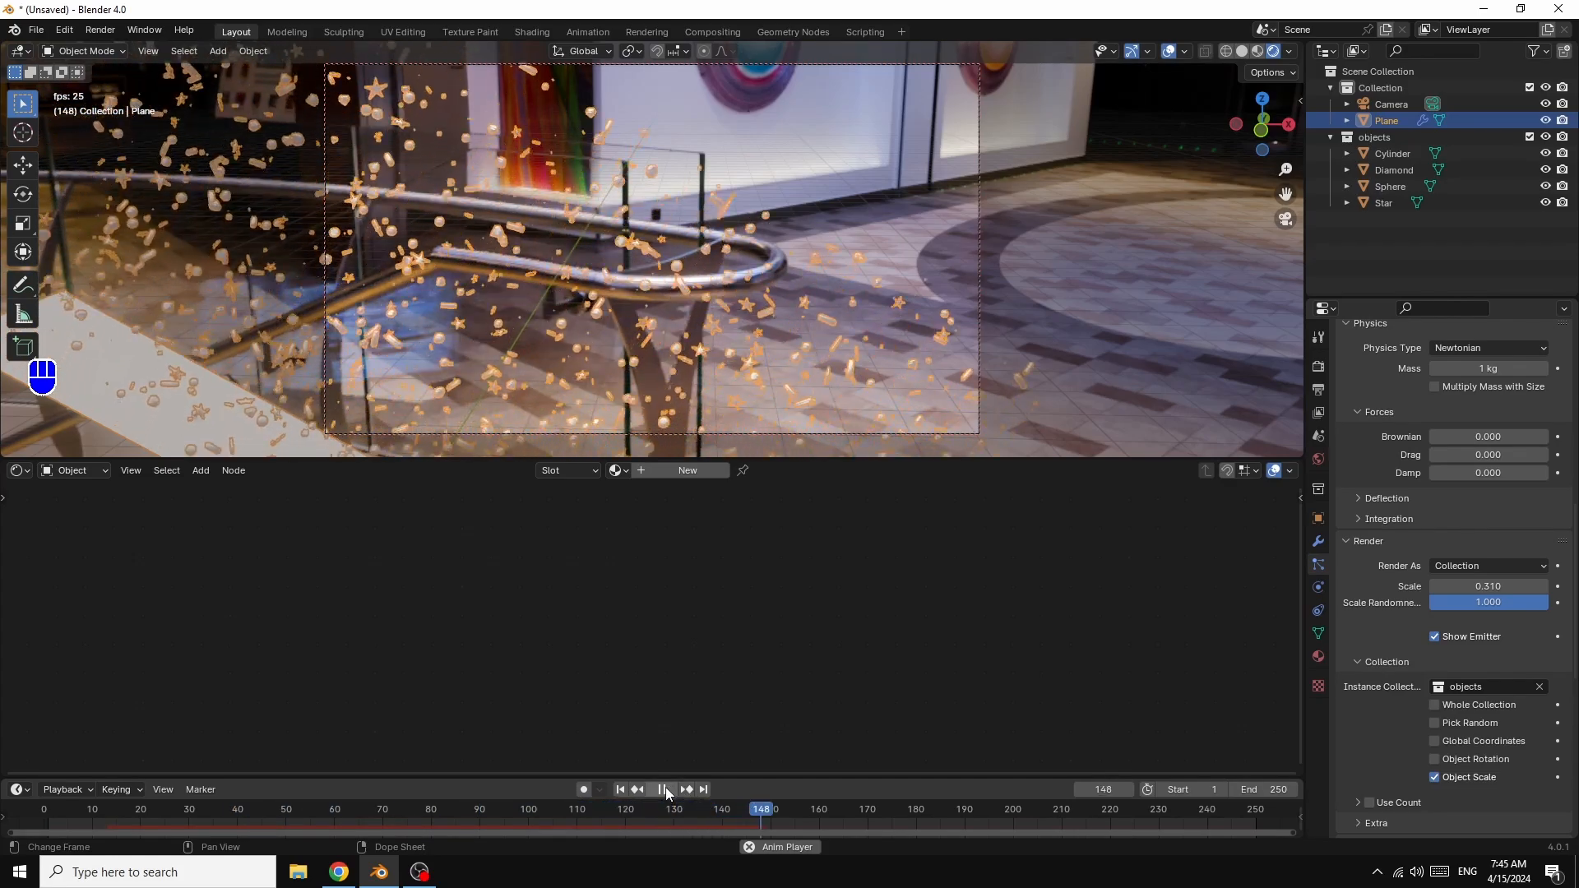
click(661, 789)
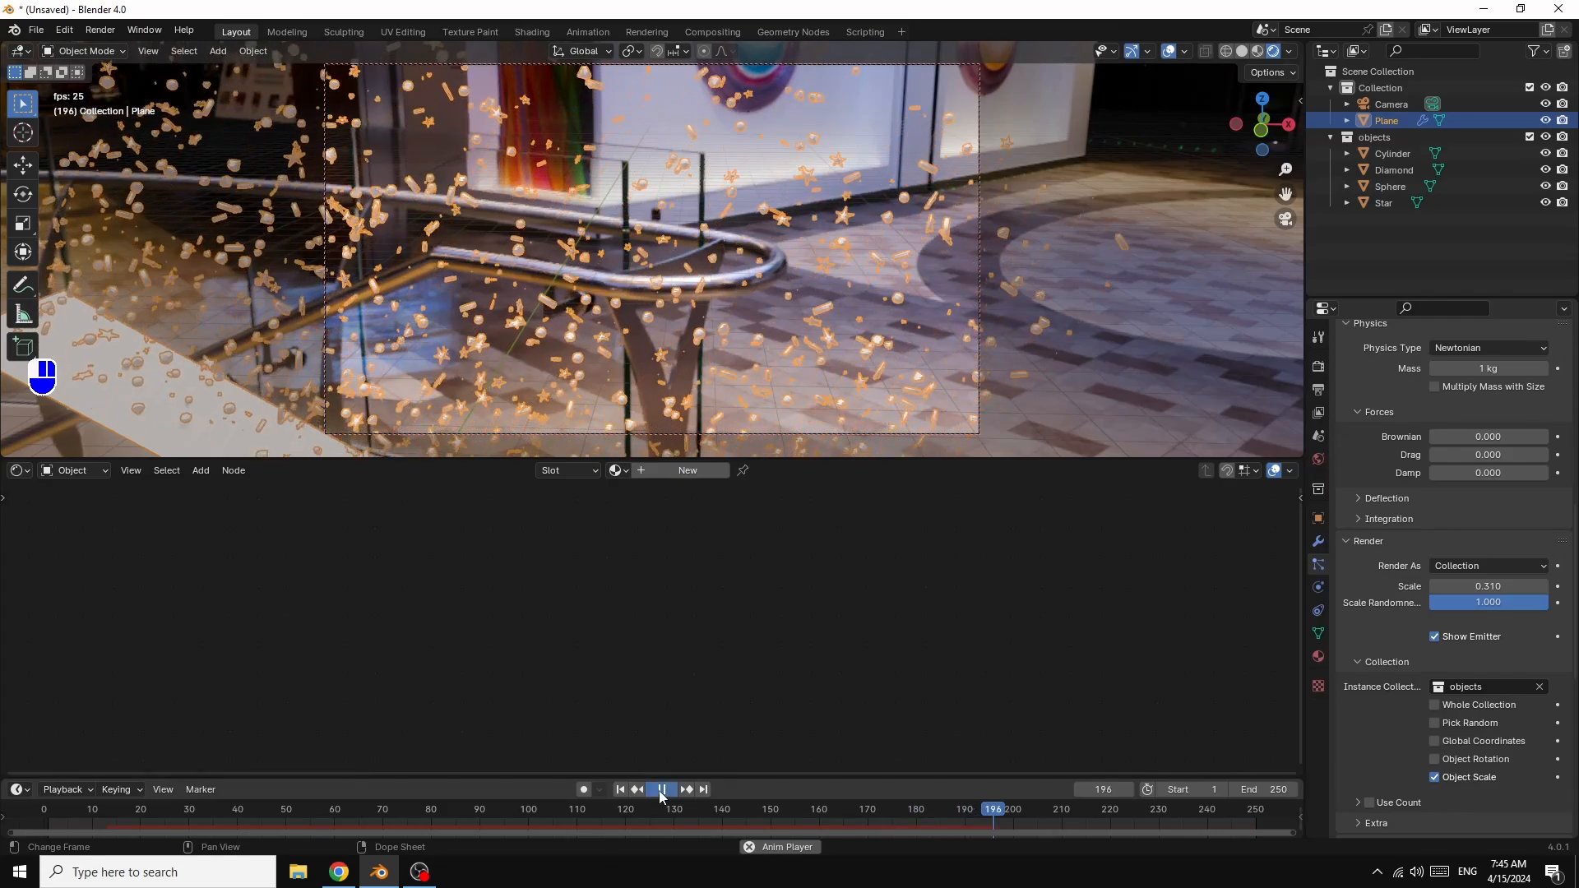
- Display the viewport in Material Preview shading, and set the render engine to Cycles with GPU Compute as the device
click(1257, 51)
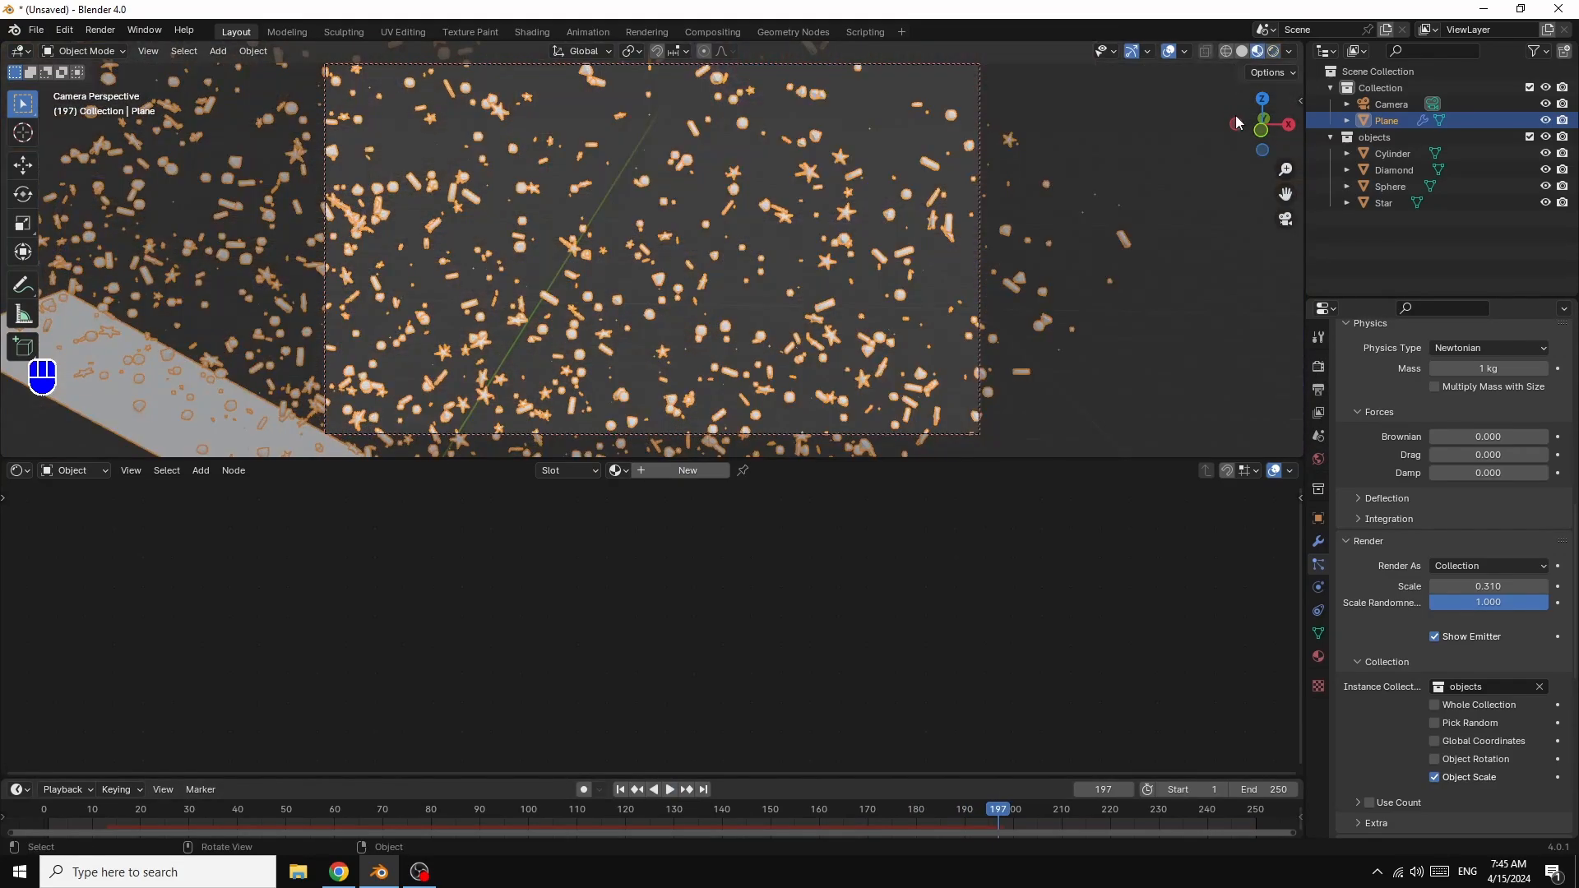
click(1318, 366)
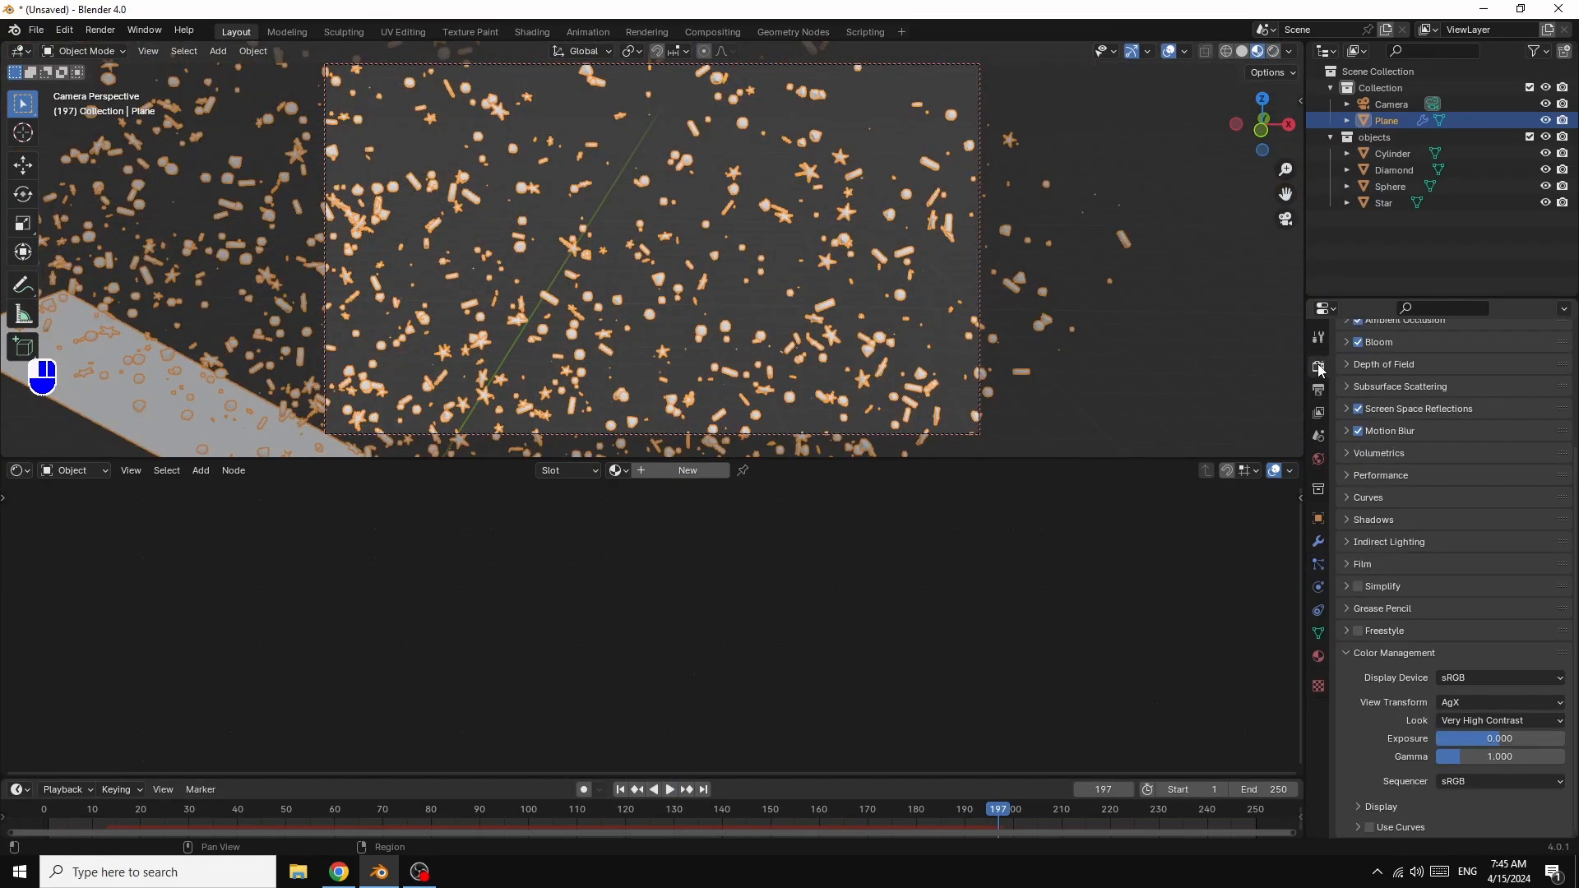
scroll(1505, 444, up, 4)
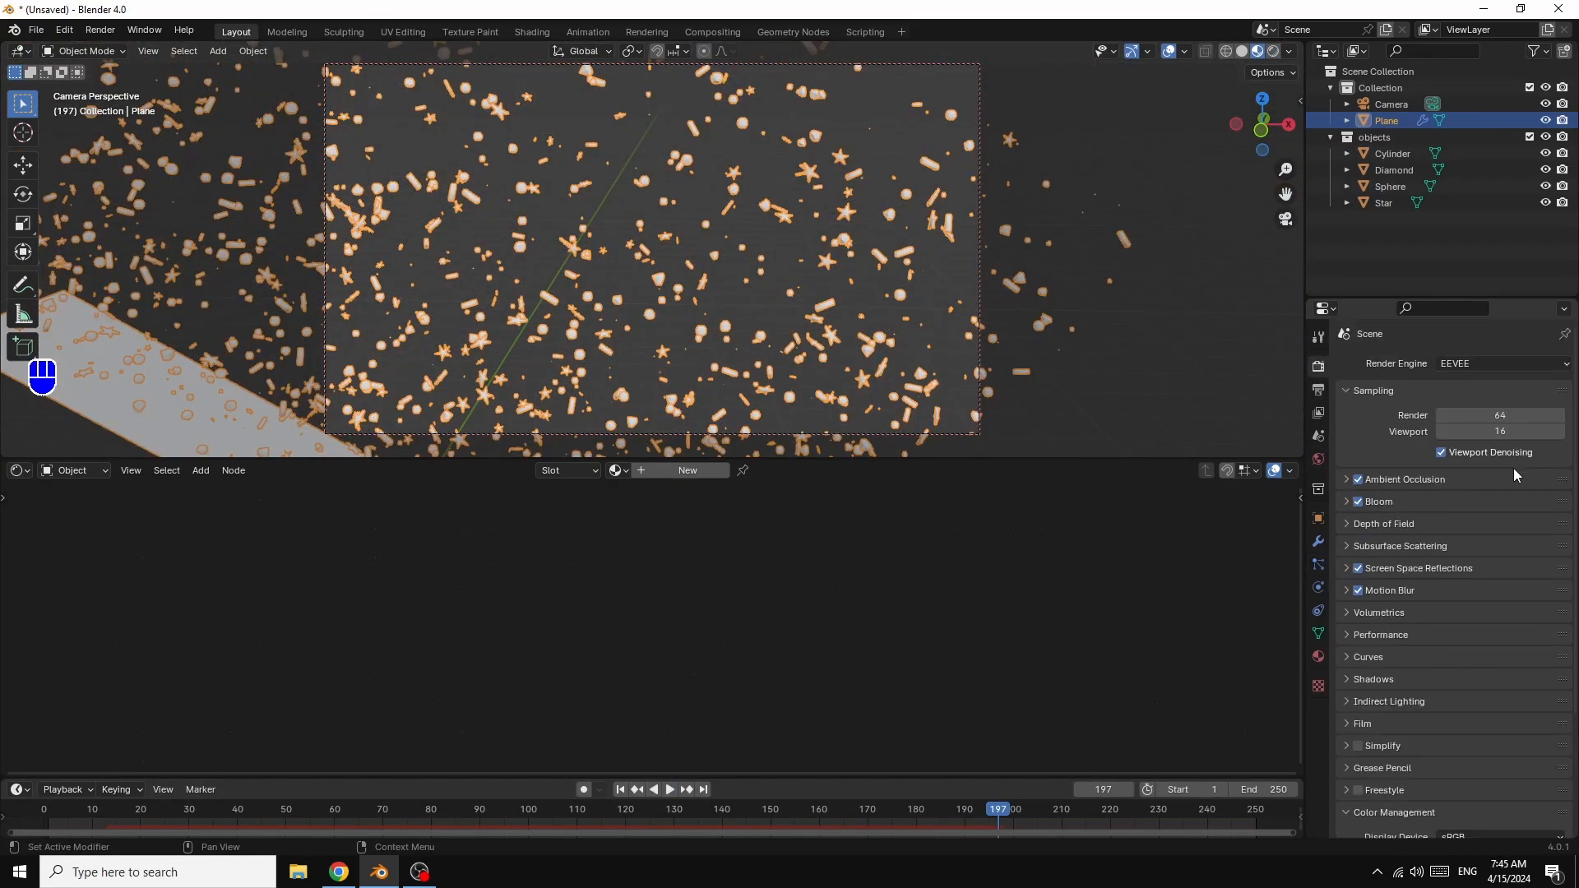
click(1466, 363)
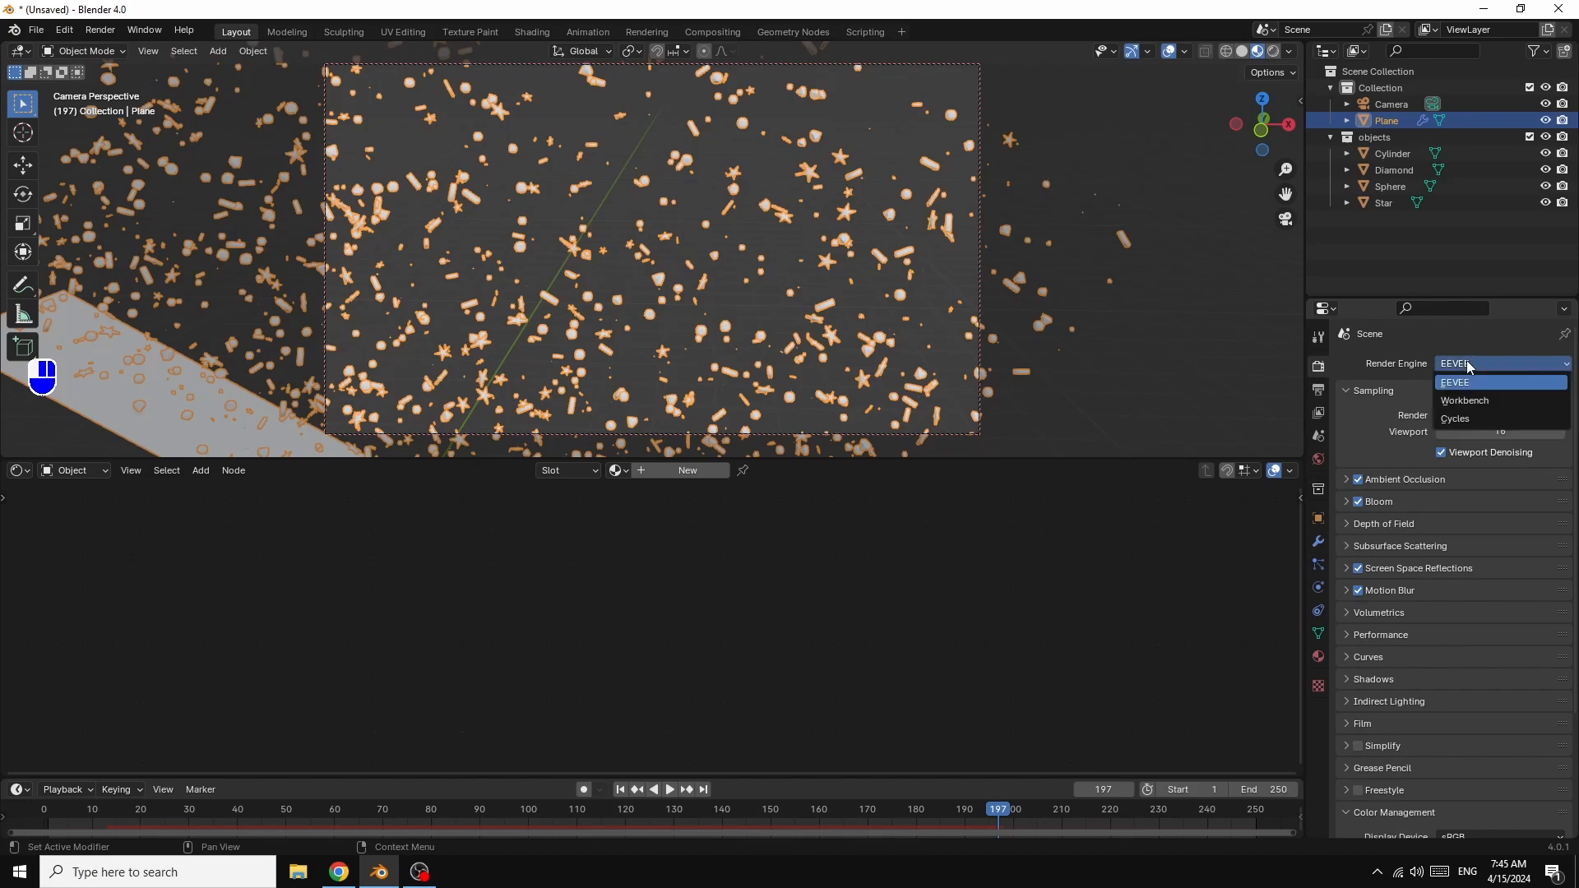
click(1464, 421)
click(1460, 407)
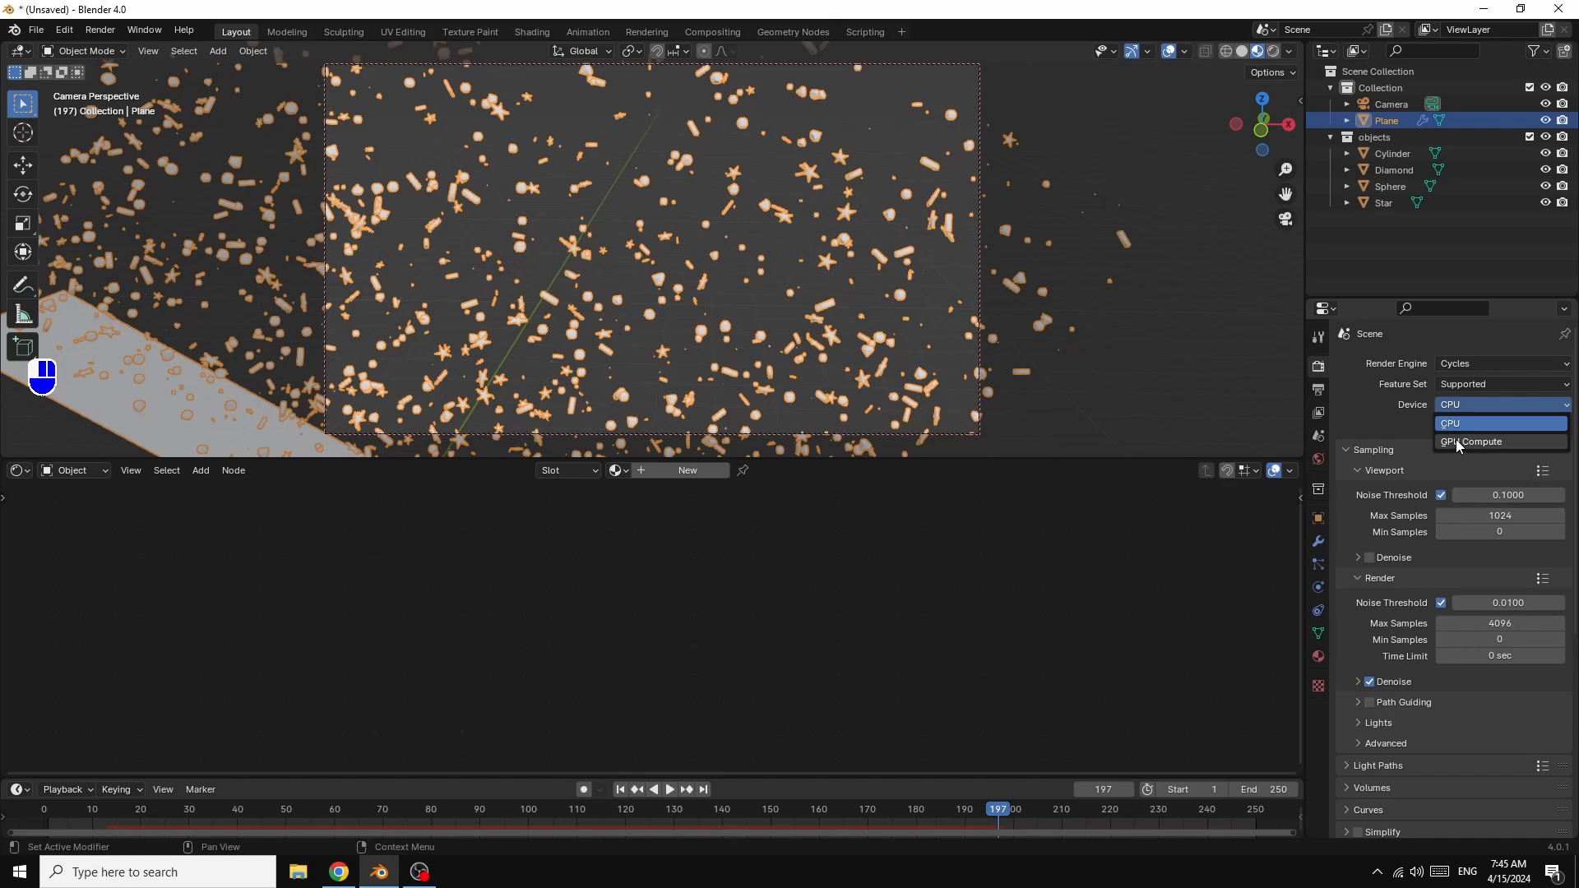
click(1457, 443)
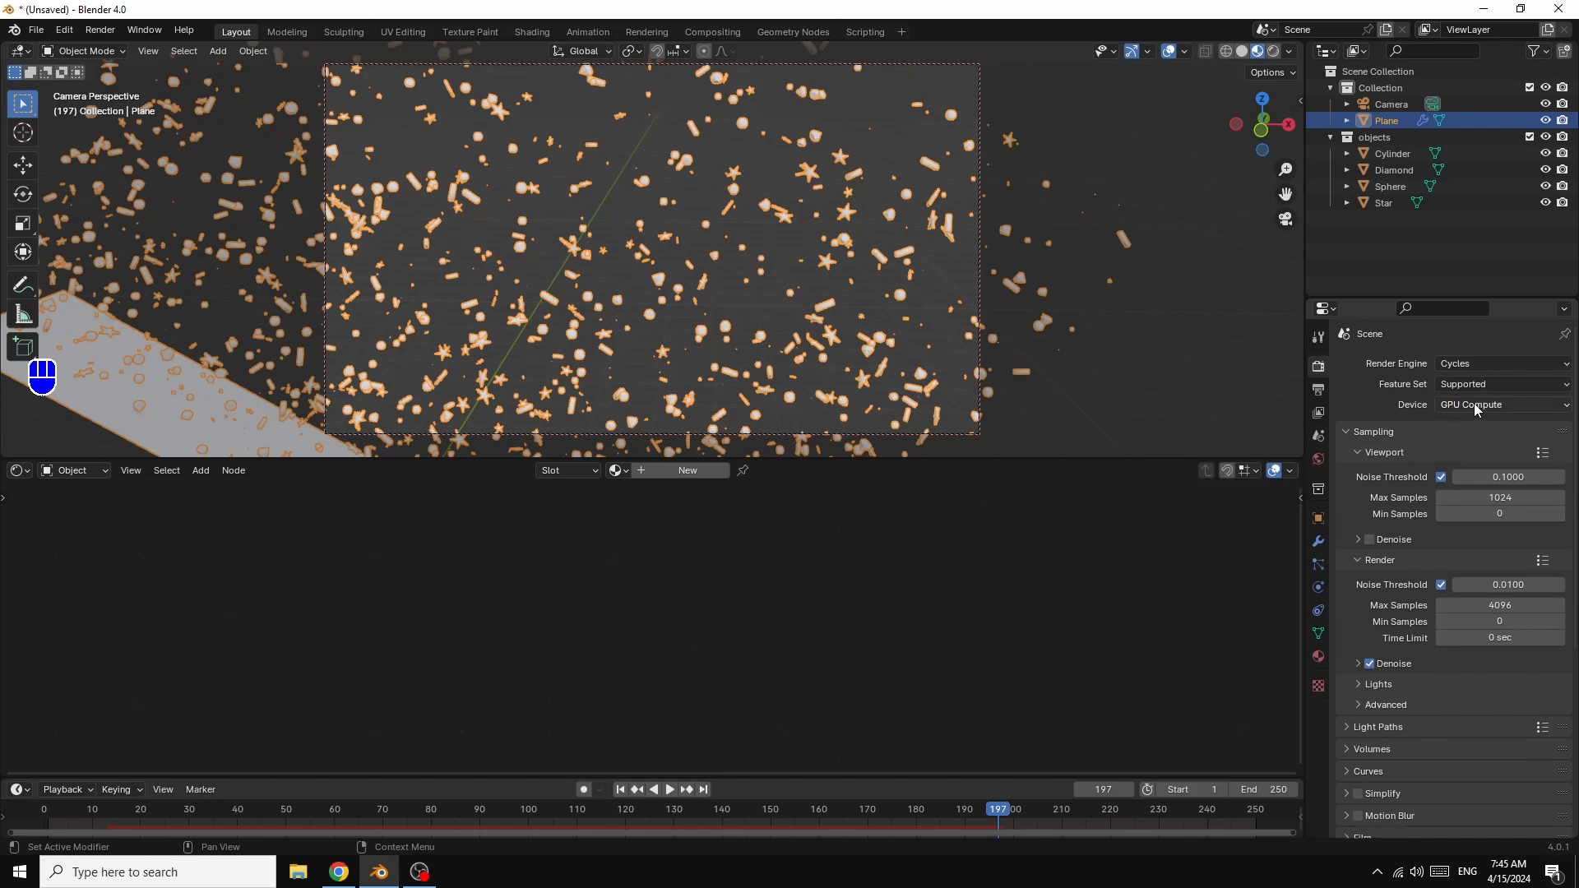
- Set the Cycles max samples to 32 for the viewport and 100 for the render
click(1510, 498)
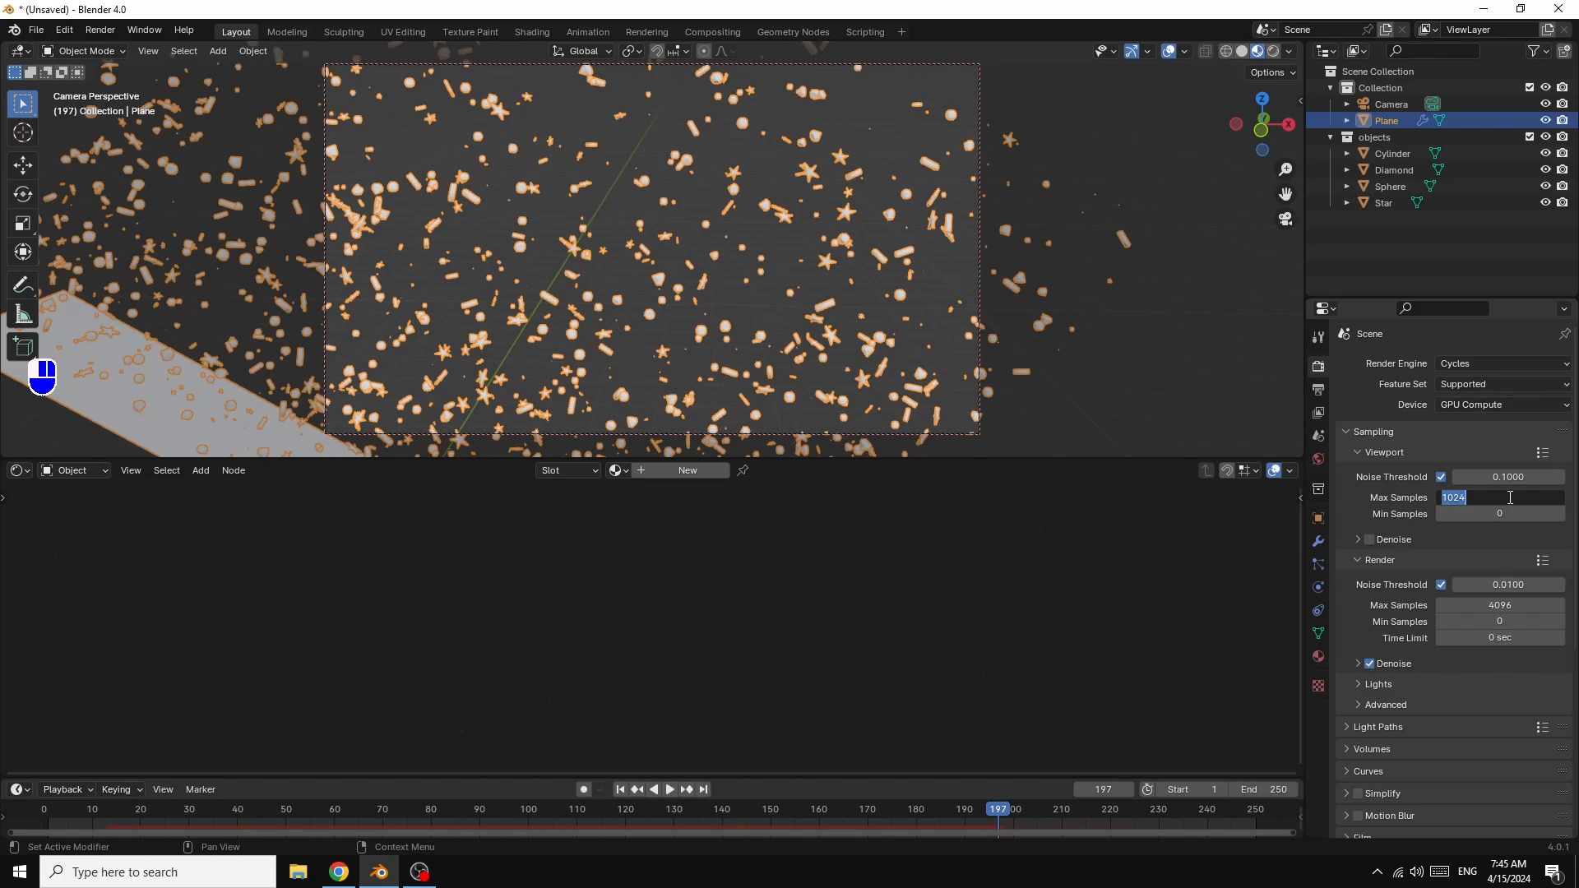
text(32)
key(Return)
click(1500, 607)
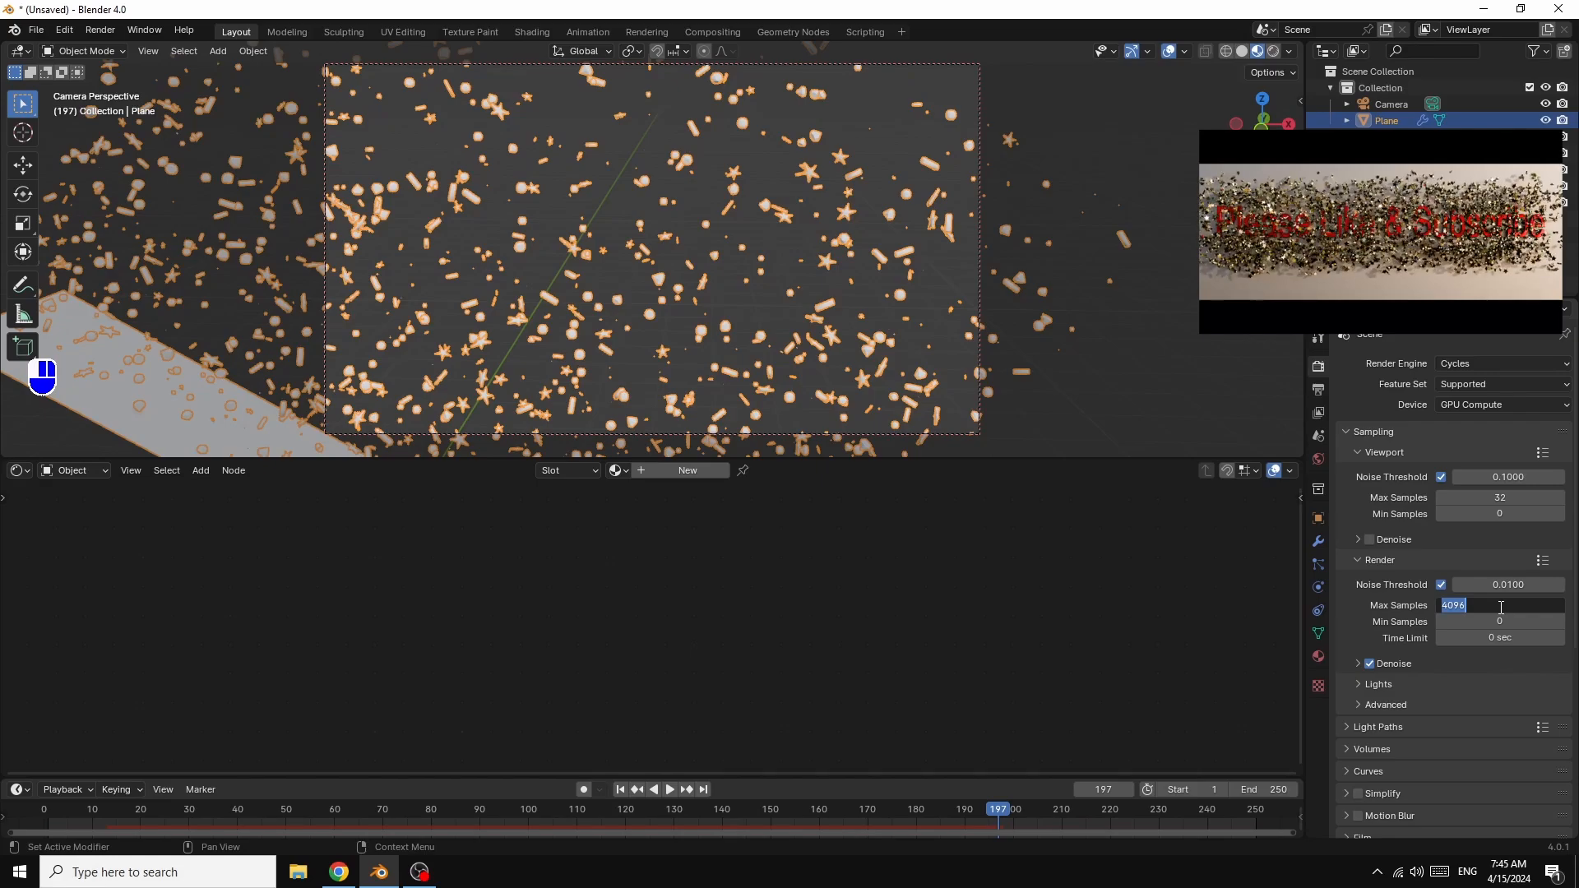
text(100)
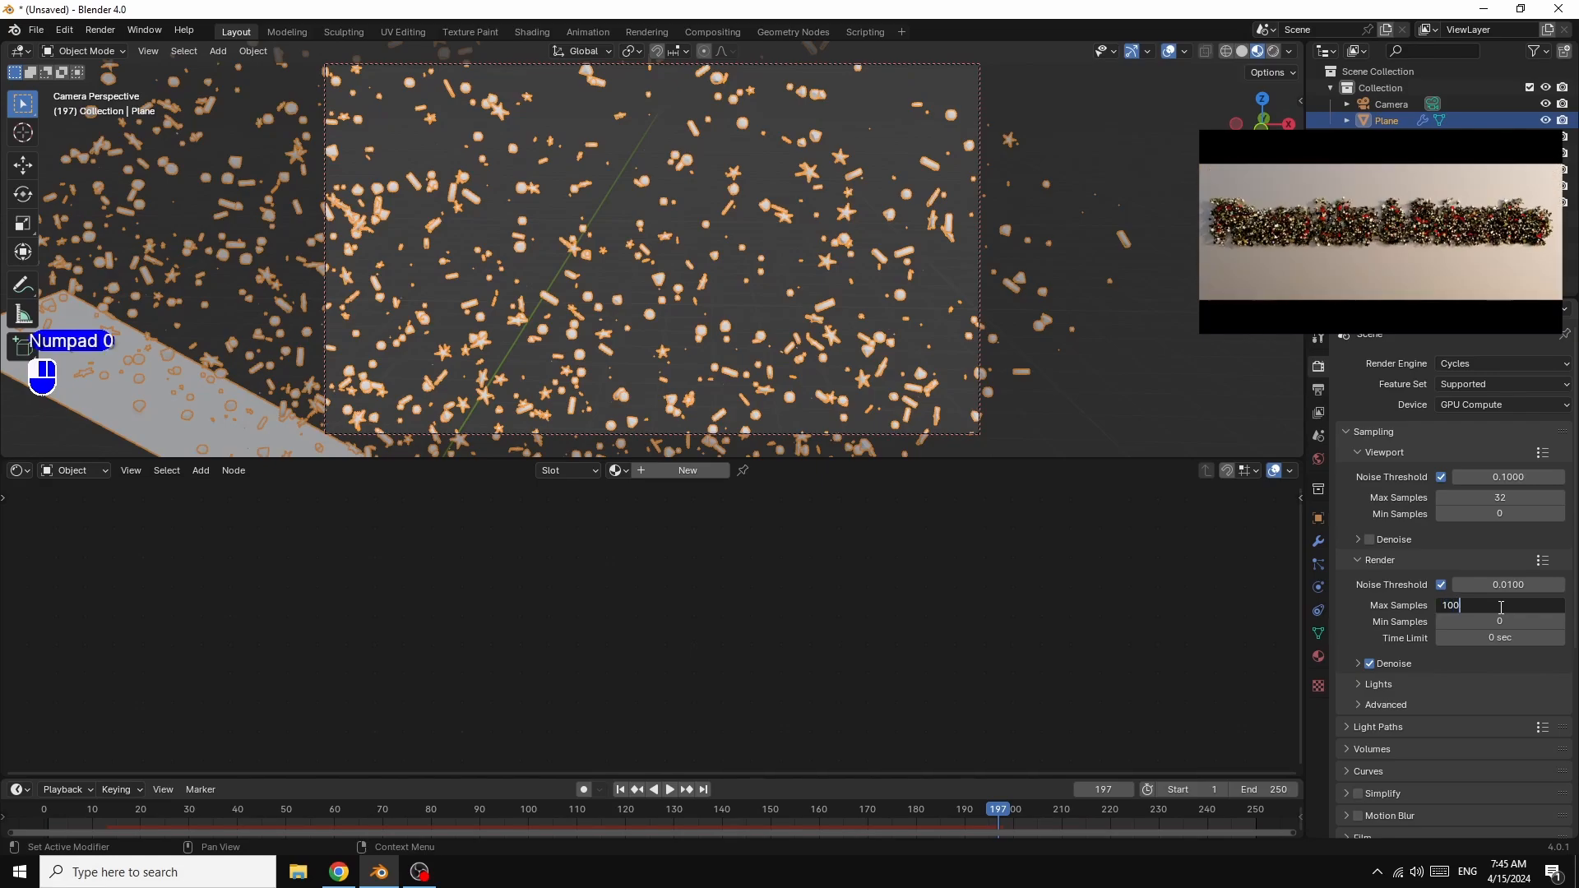
key(Return)
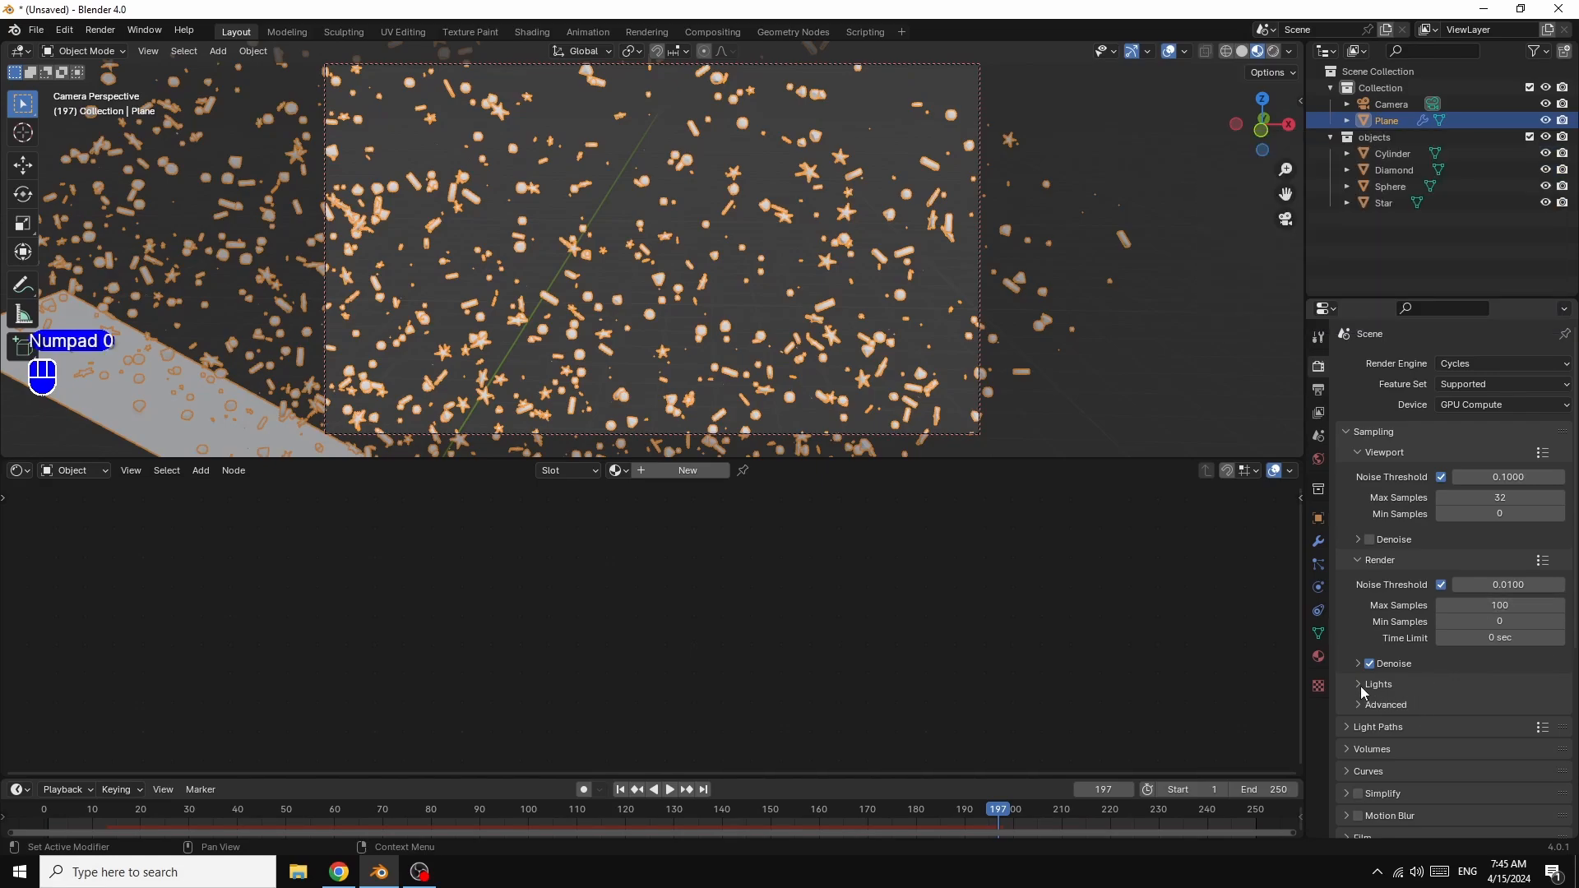
- Set all light path max bounces, from Total through Transparent, to 1
click(1349, 726)
scroll(1512, 692, down, 4)
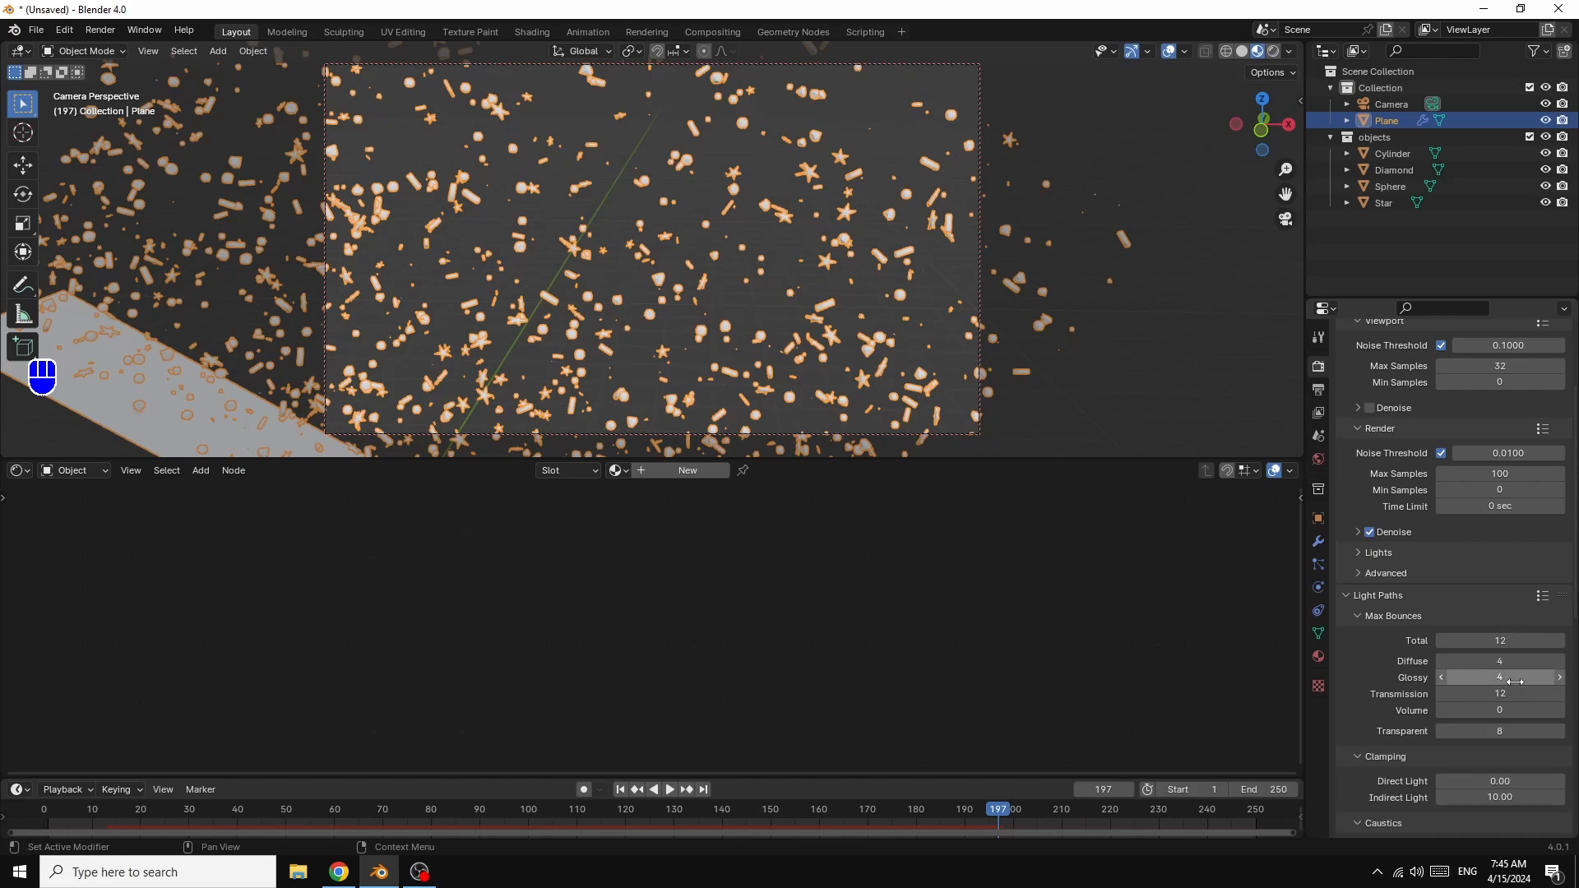
drag(1502, 640, 1501, 731)
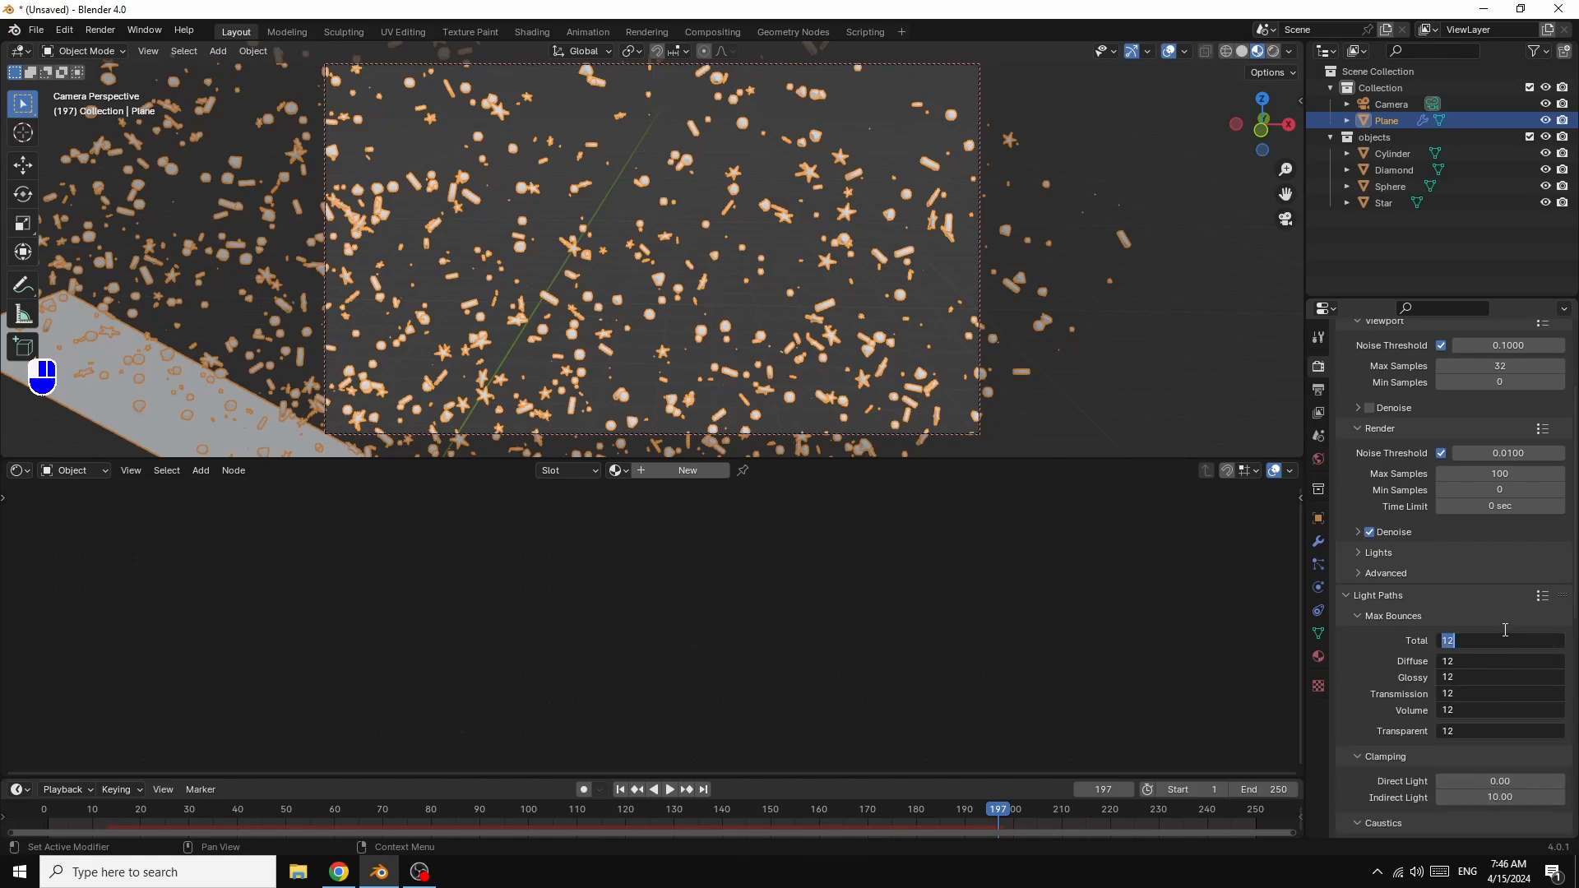
text(1)
key(Return)
- Disable reflective and refractive caustics, and enable Fast GI Approximation
scroll(1439, 687, down, 6)
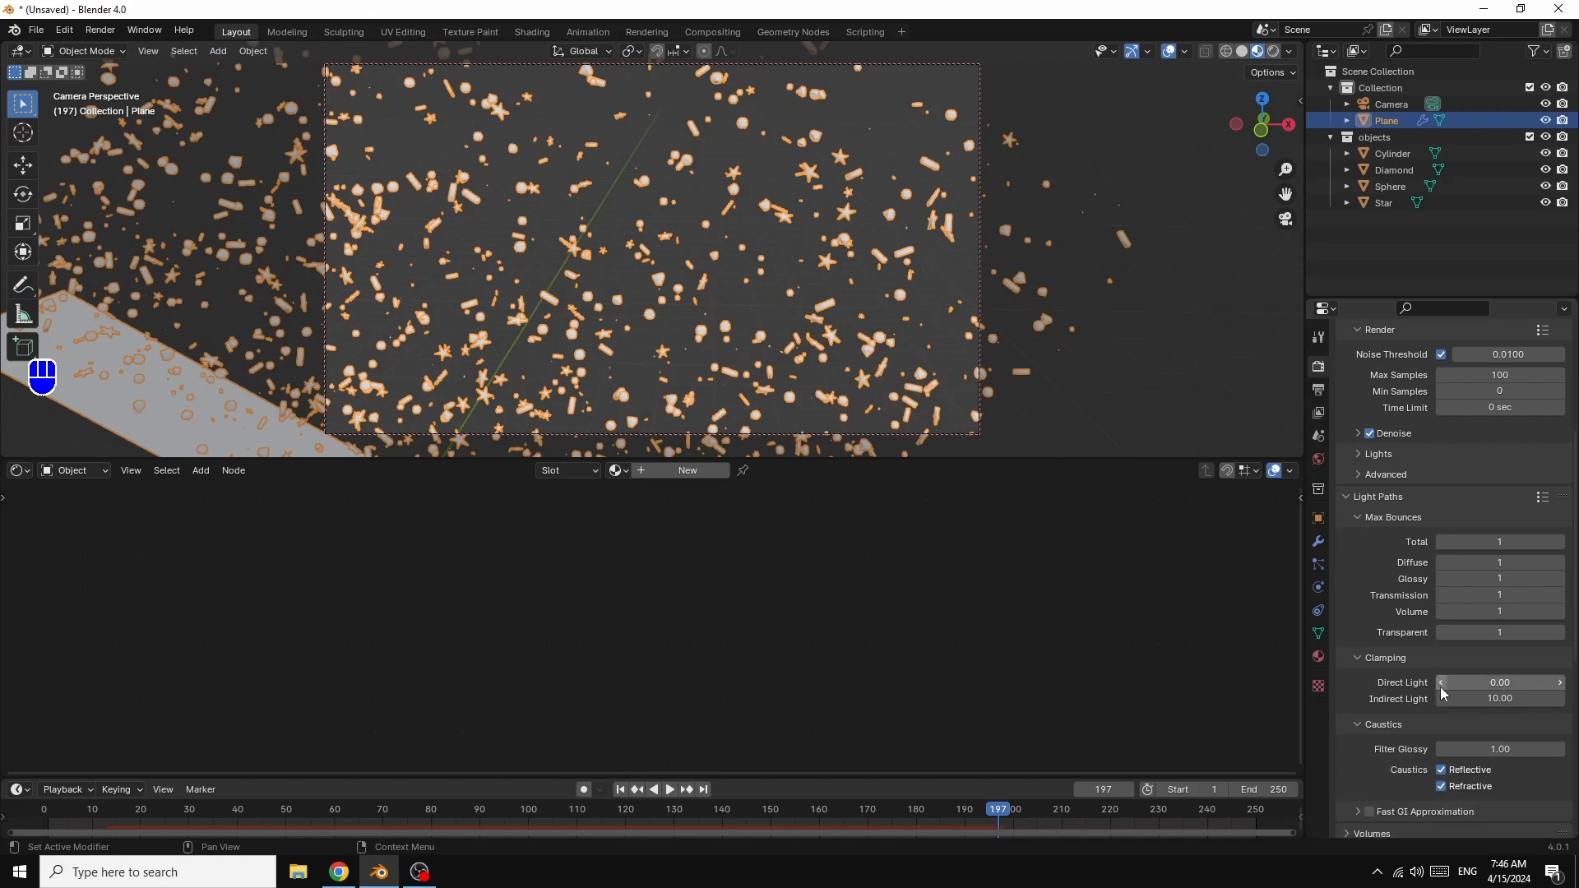
click(1441, 686)
click(1442, 671)
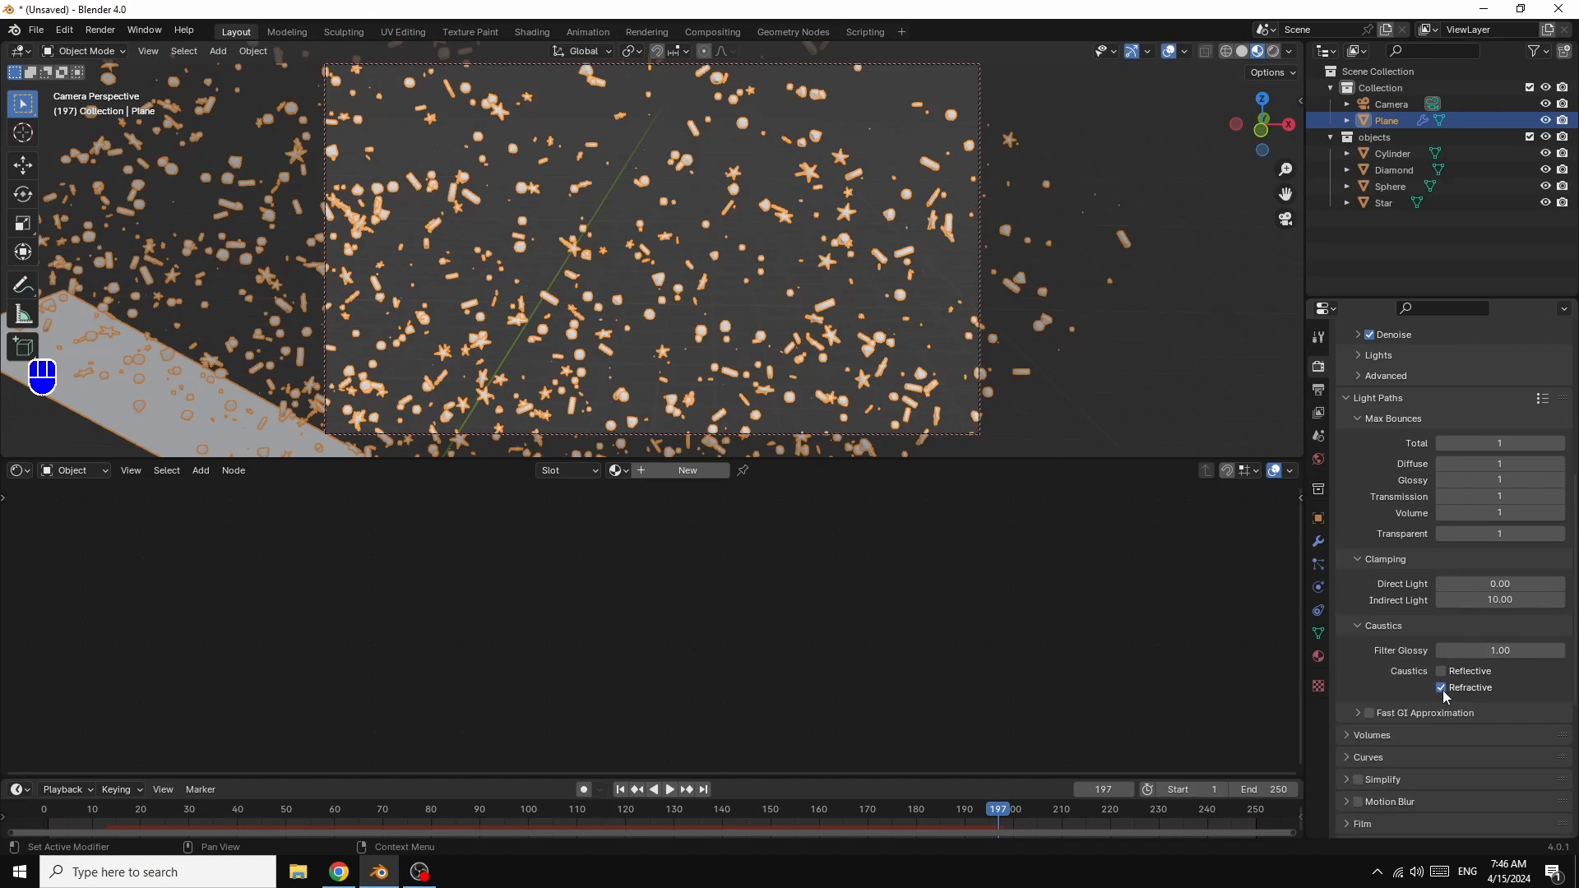
click(1368, 713)
scroll(1447, 691, down, 7)
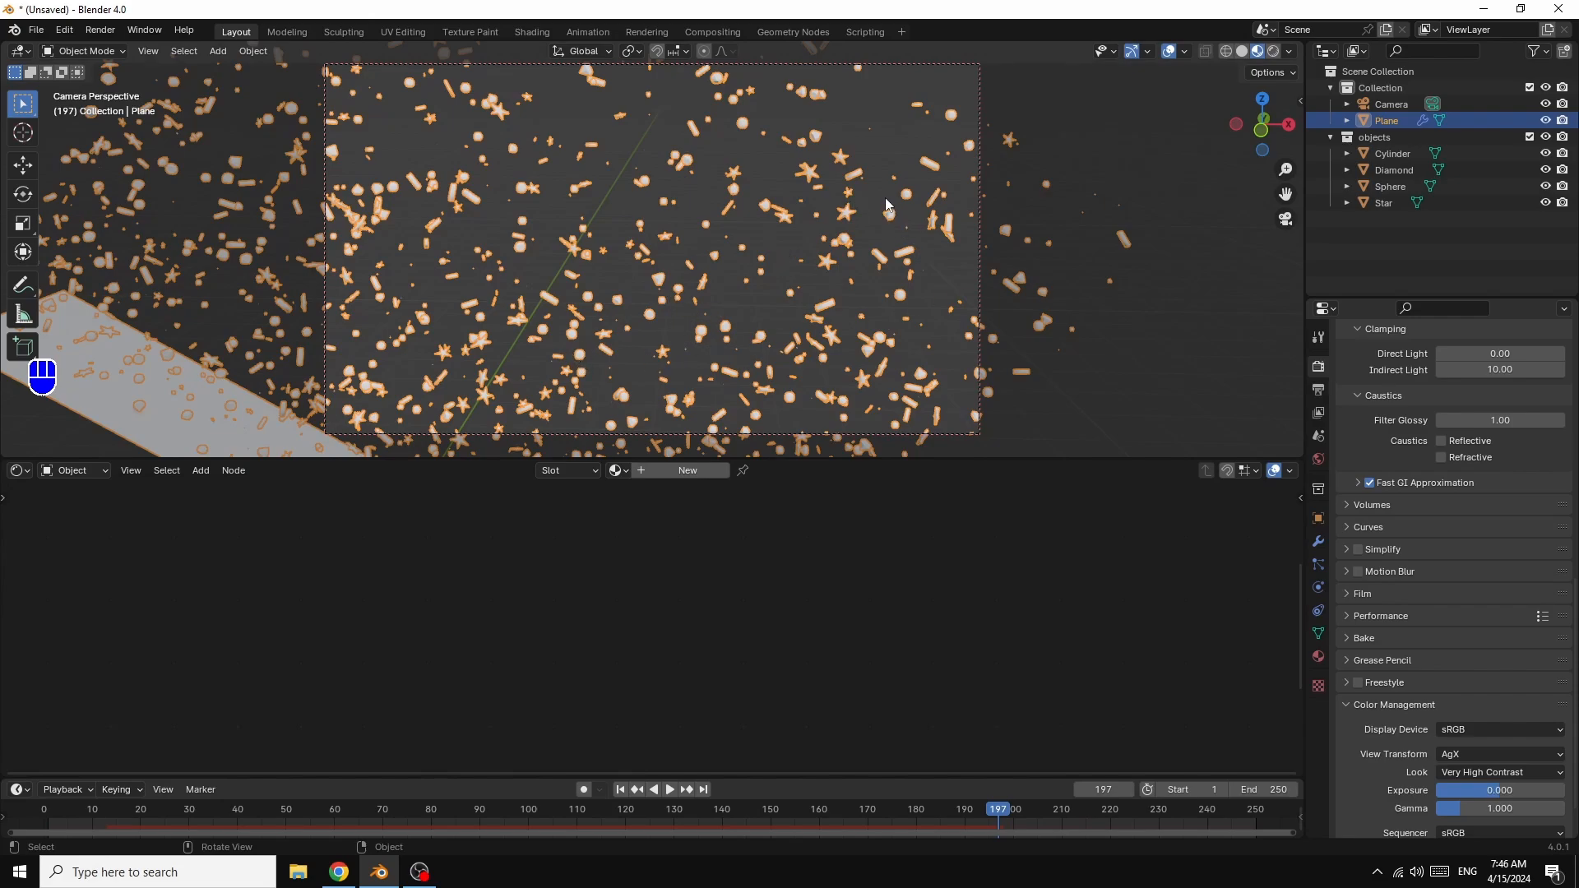
- Give the cylinder a new pale yellow material with metallic 1.000 and roughness 0.116
click(1393, 155)
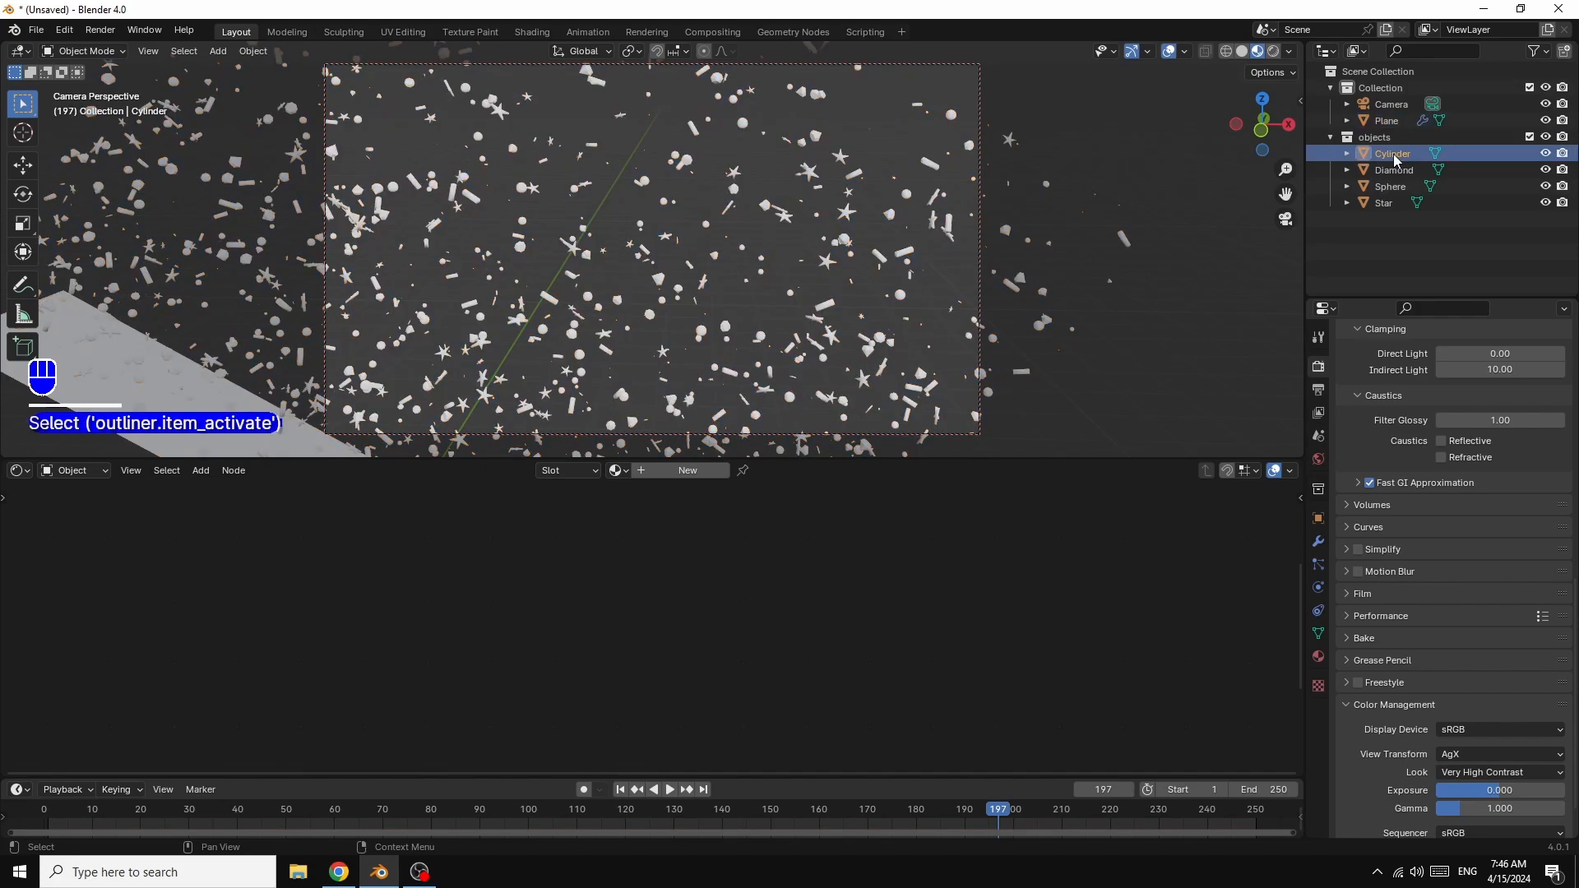
click(686, 471)
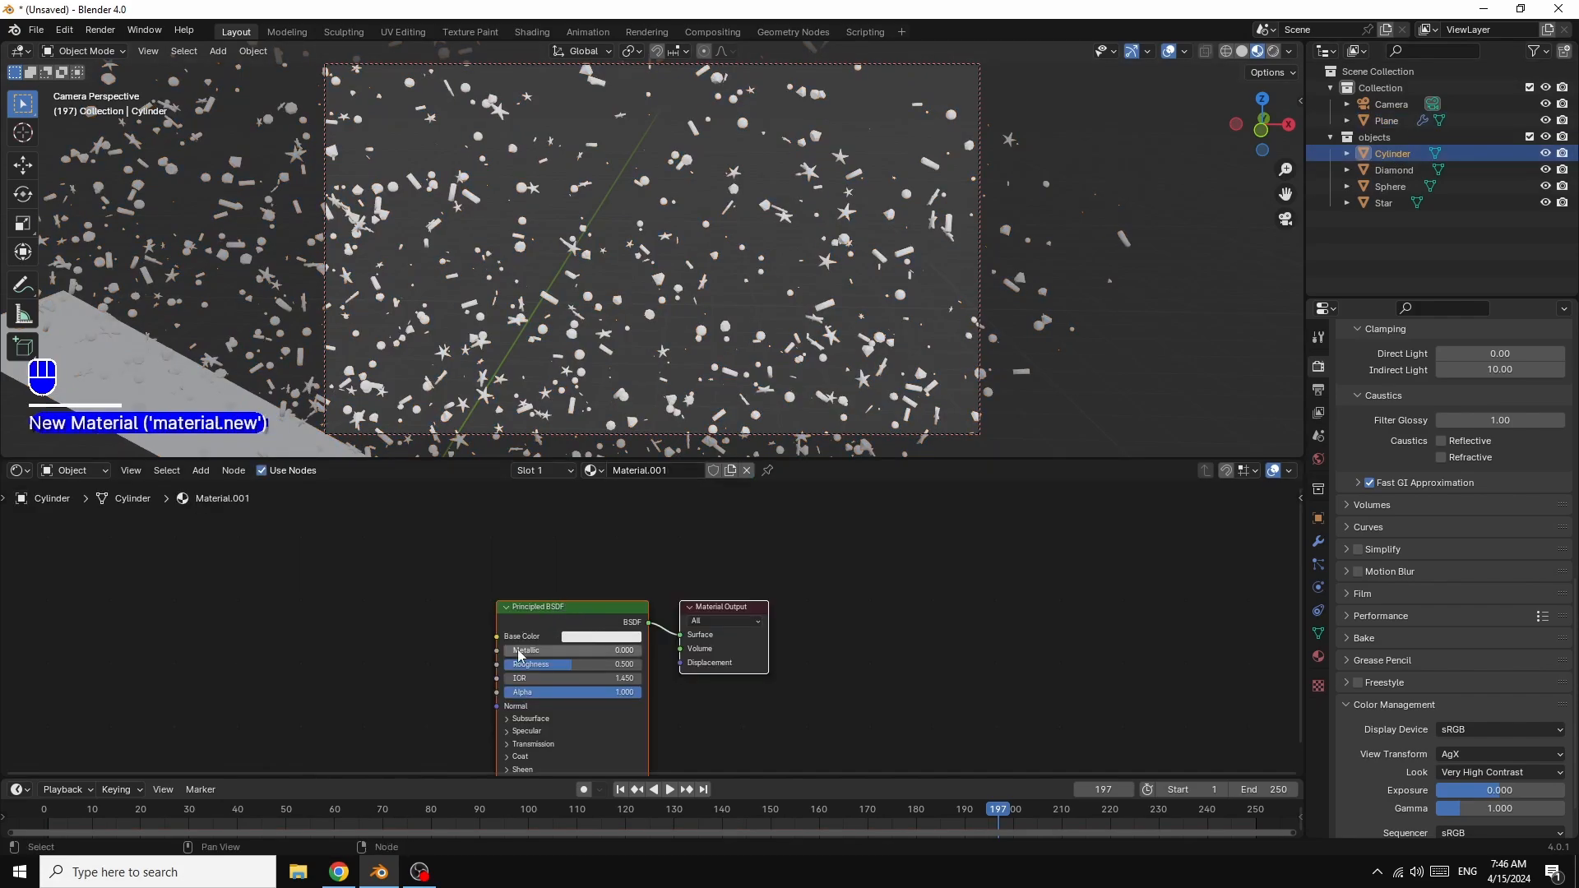
drag(511, 654, 576, 653)
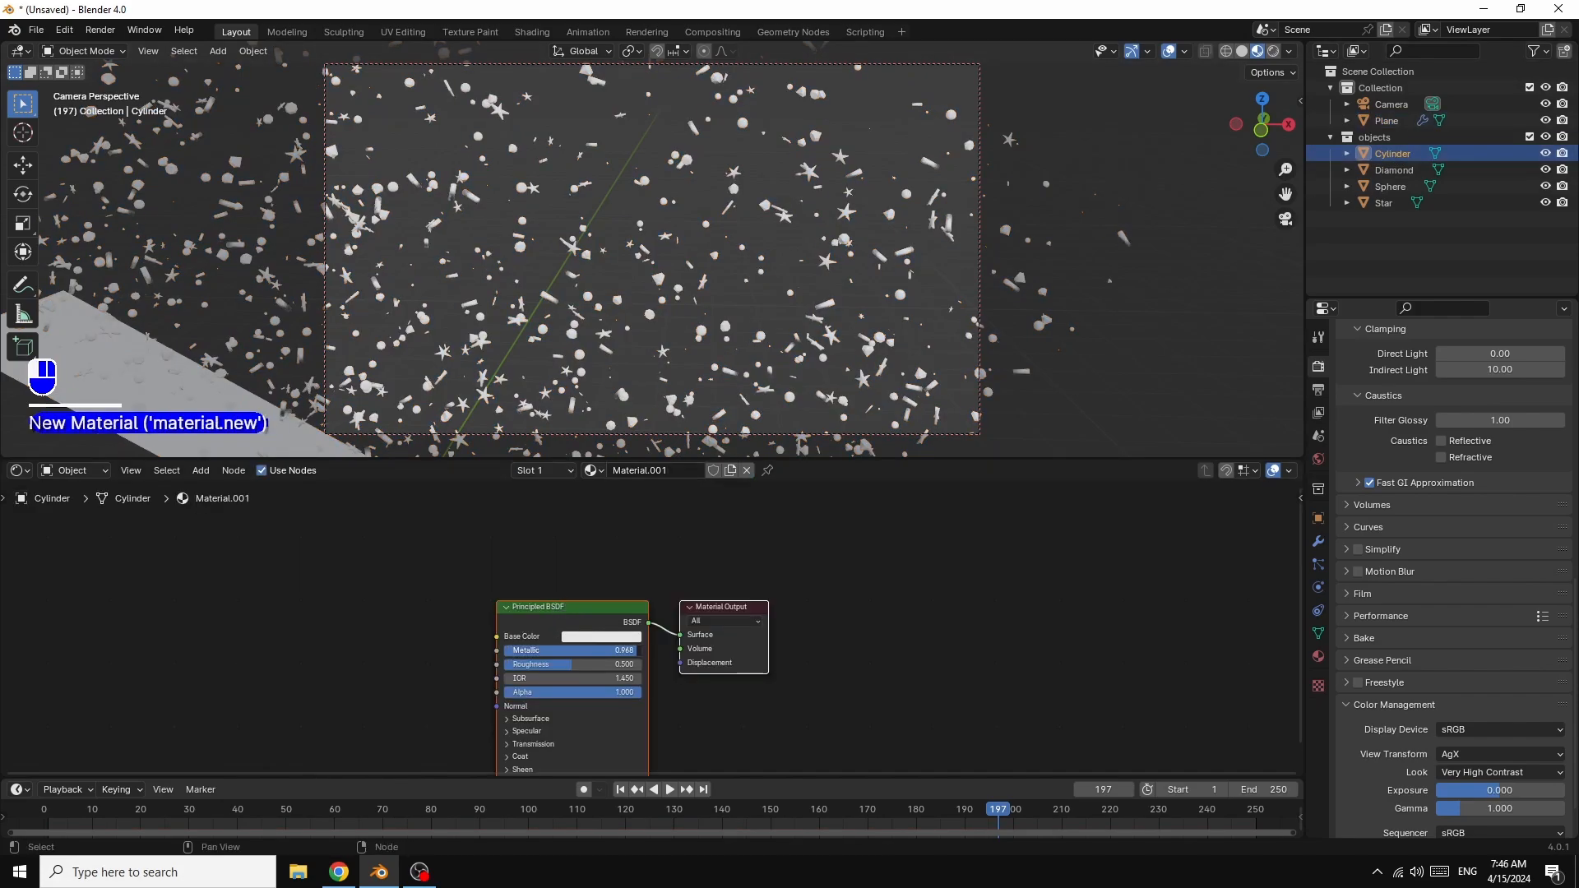
click(561, 664)
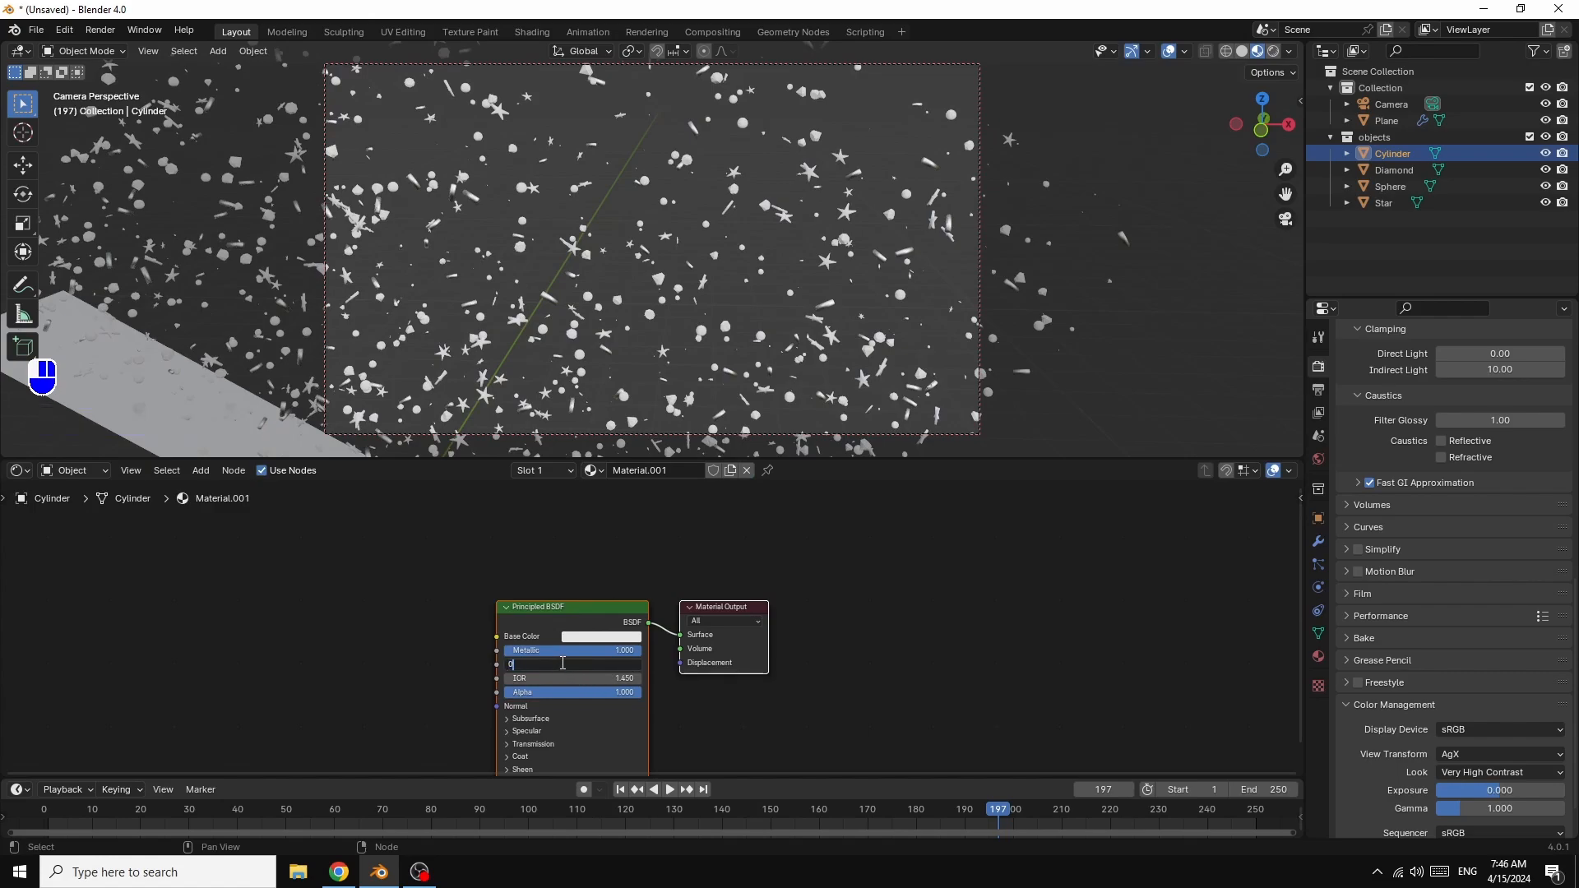
key(Return)
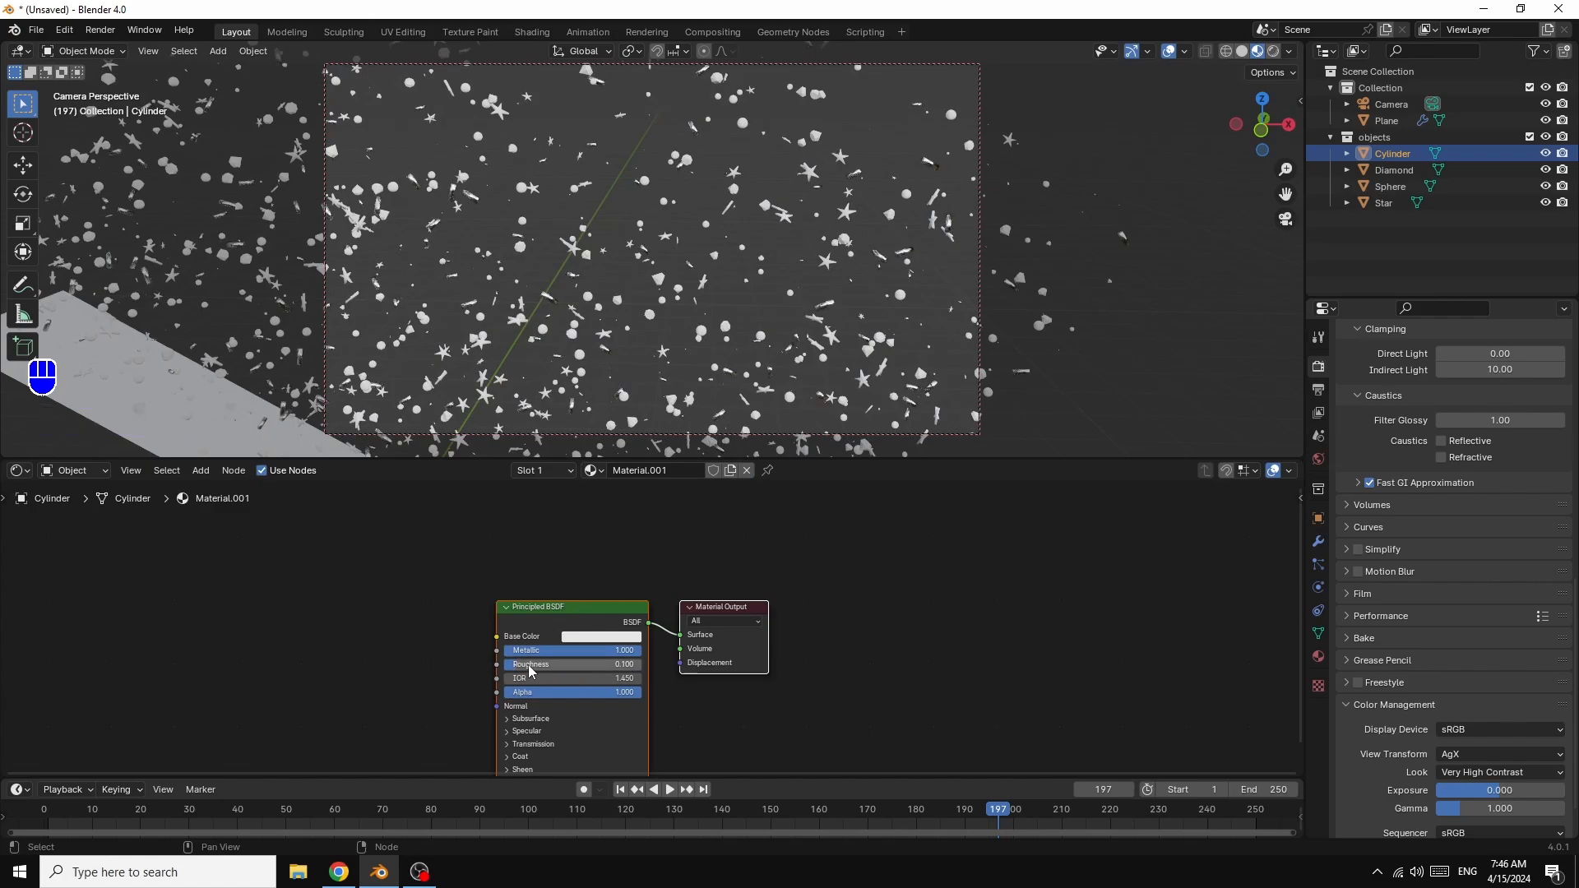
click(590, 638)
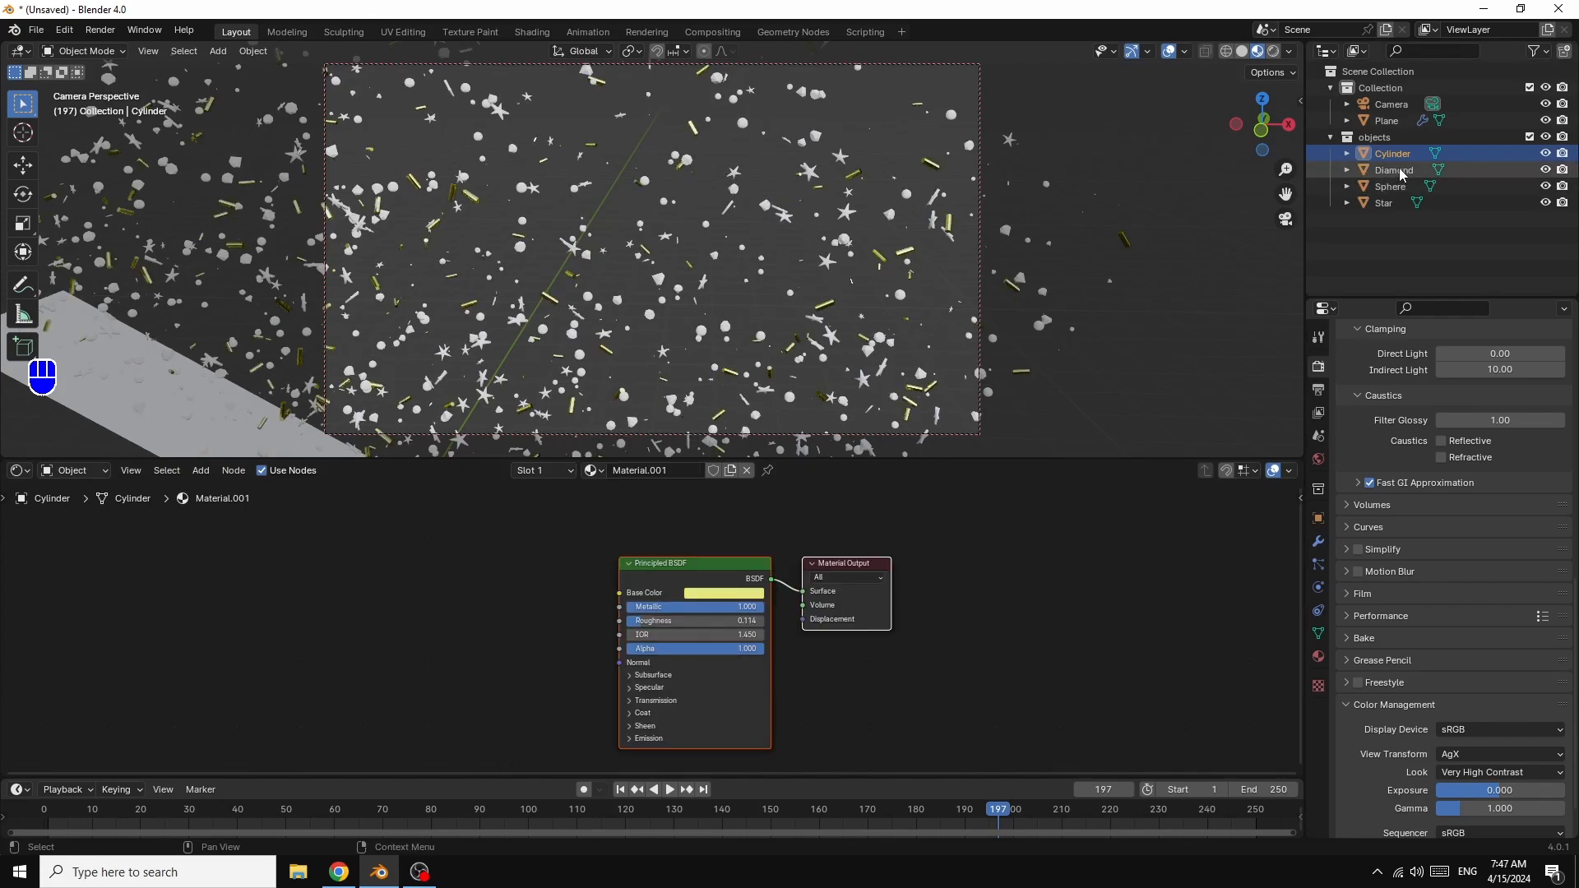
- Give the diamond a new material with metallic 1.000 and roughness 0.100
click(1398, 169)
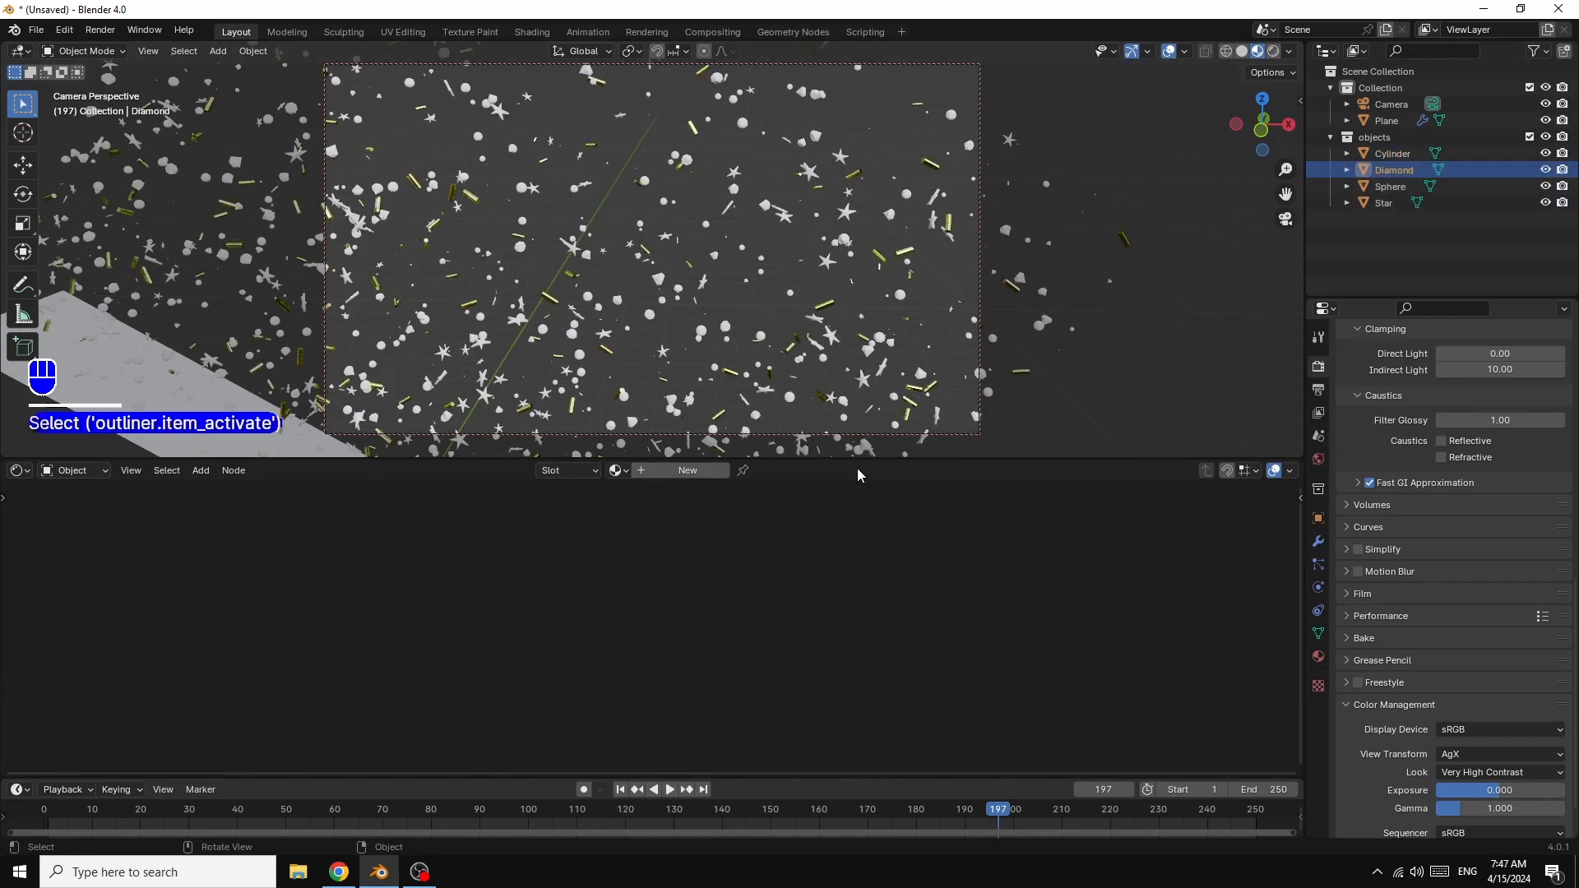
click(689, 470)
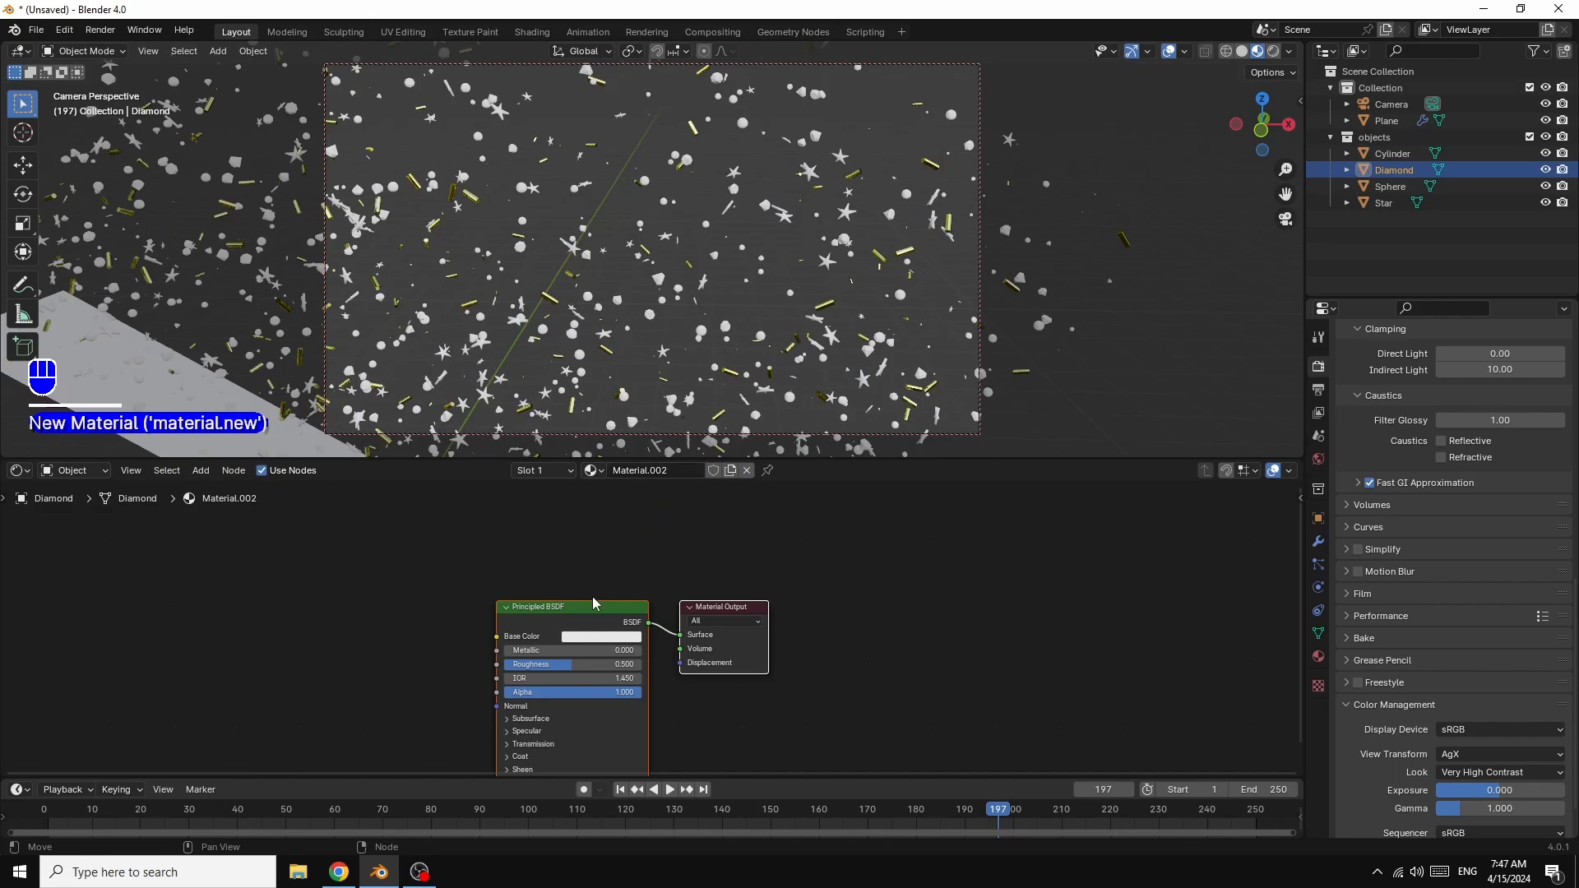
drag(598, 606, 764, 529)
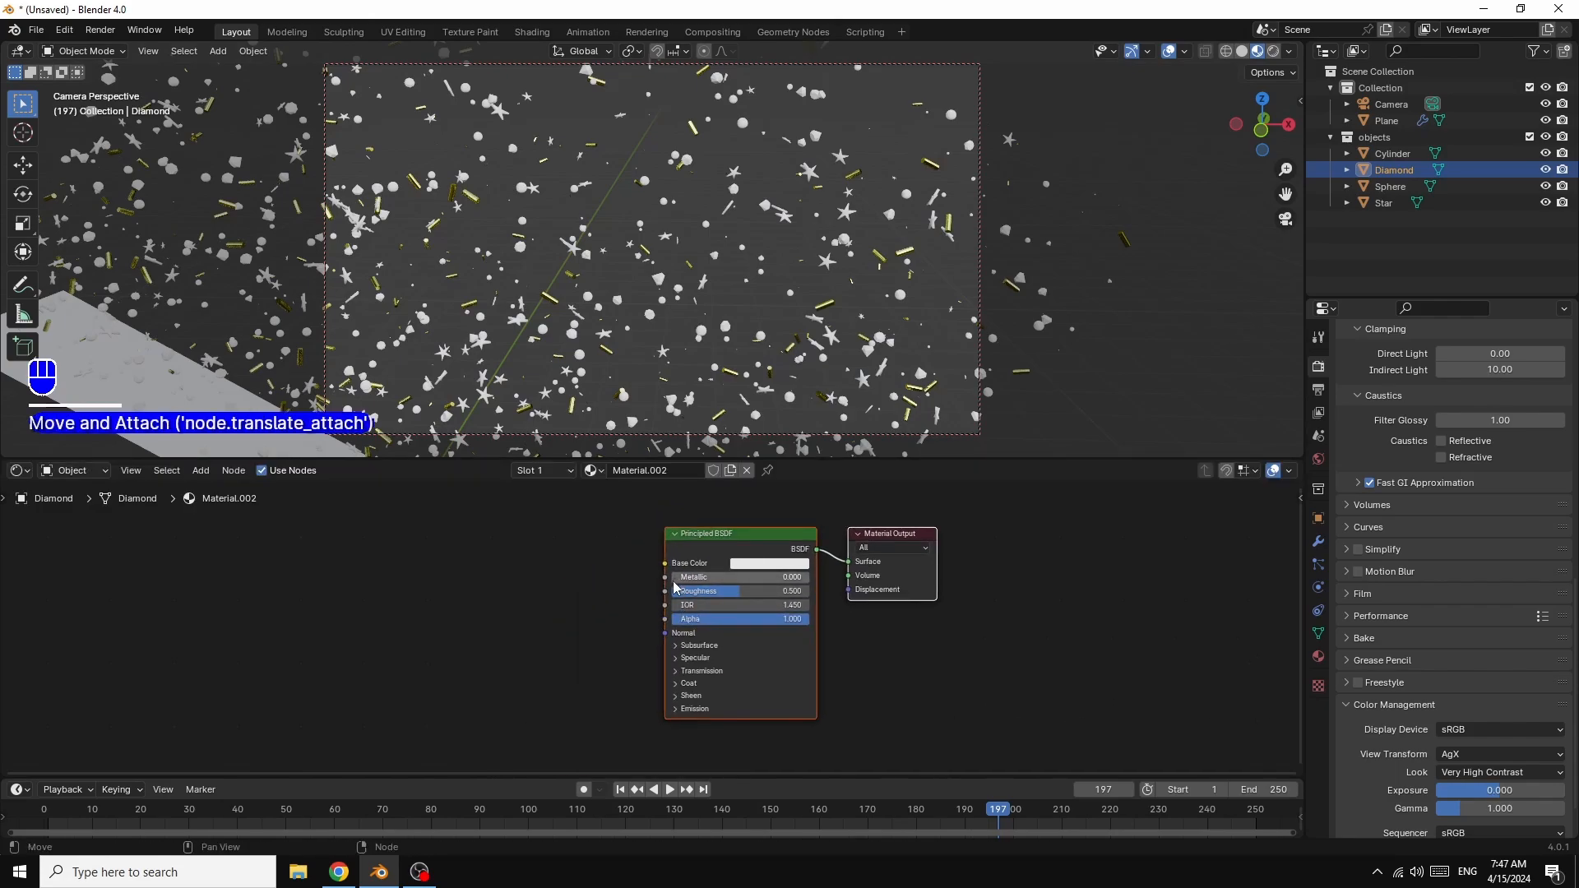
drag(675, 581, 810, 580)
click(714, 591)
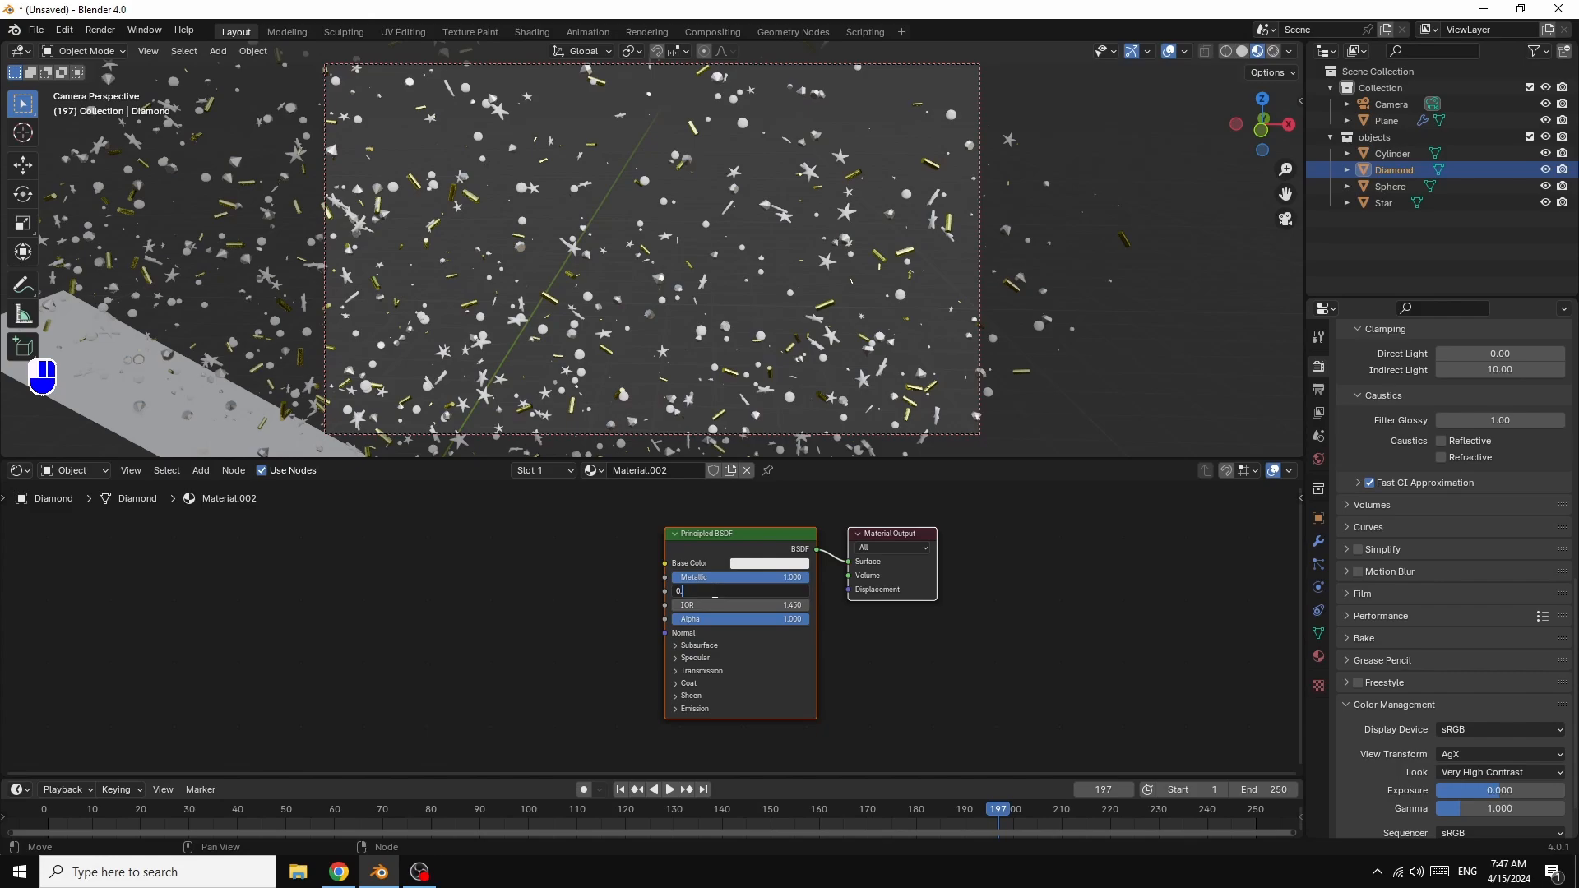
key(Return)
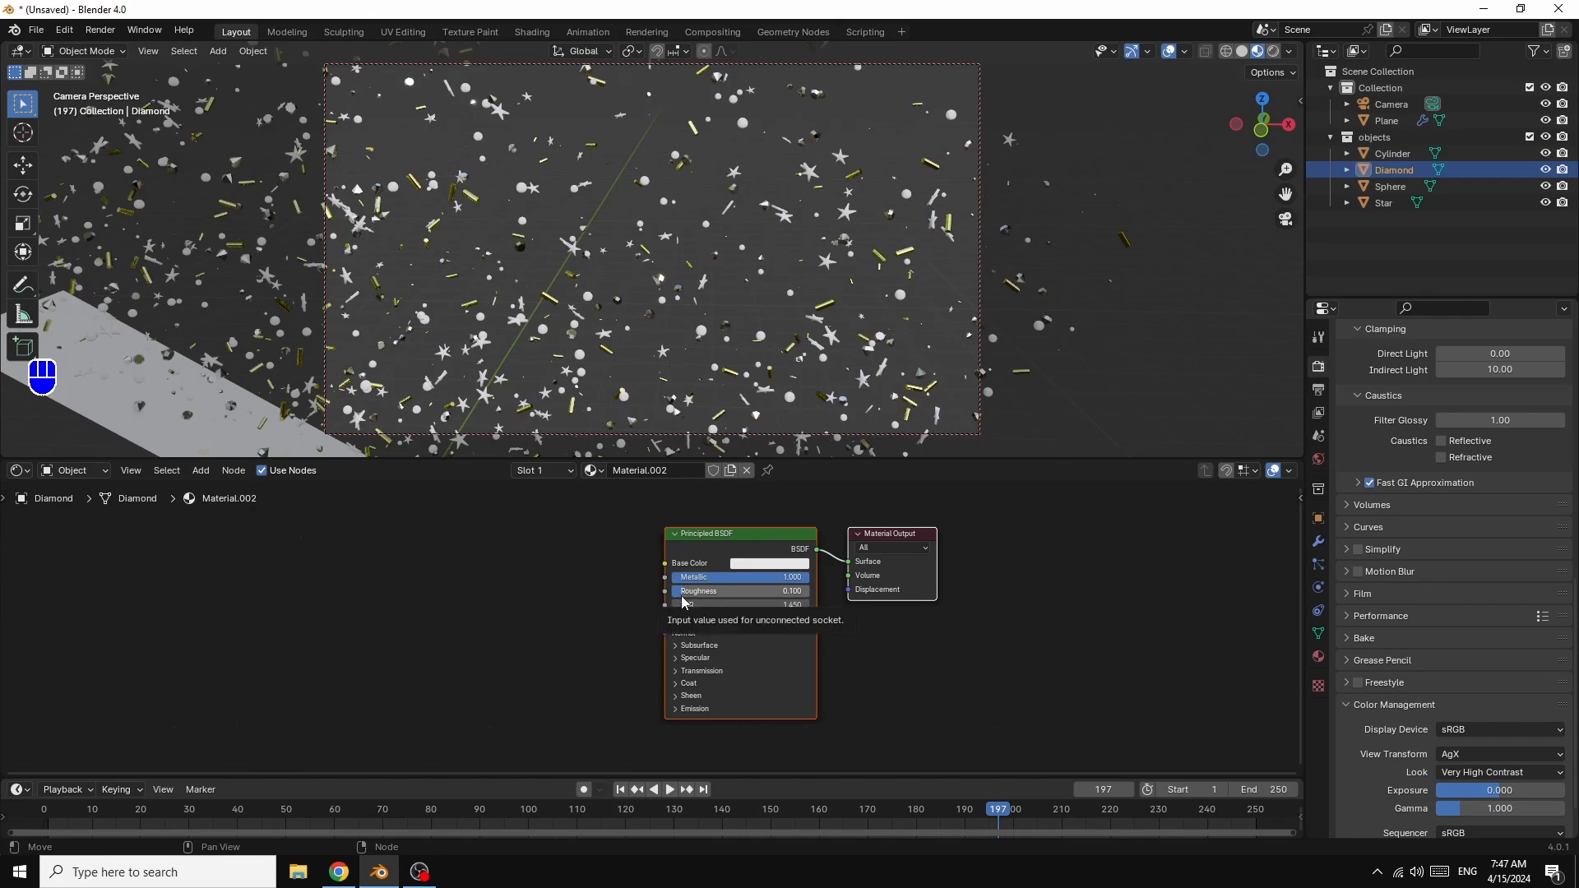
- Set the base color of the diamond's material to a salmon orange
click(774, 564)
click(790, 431)
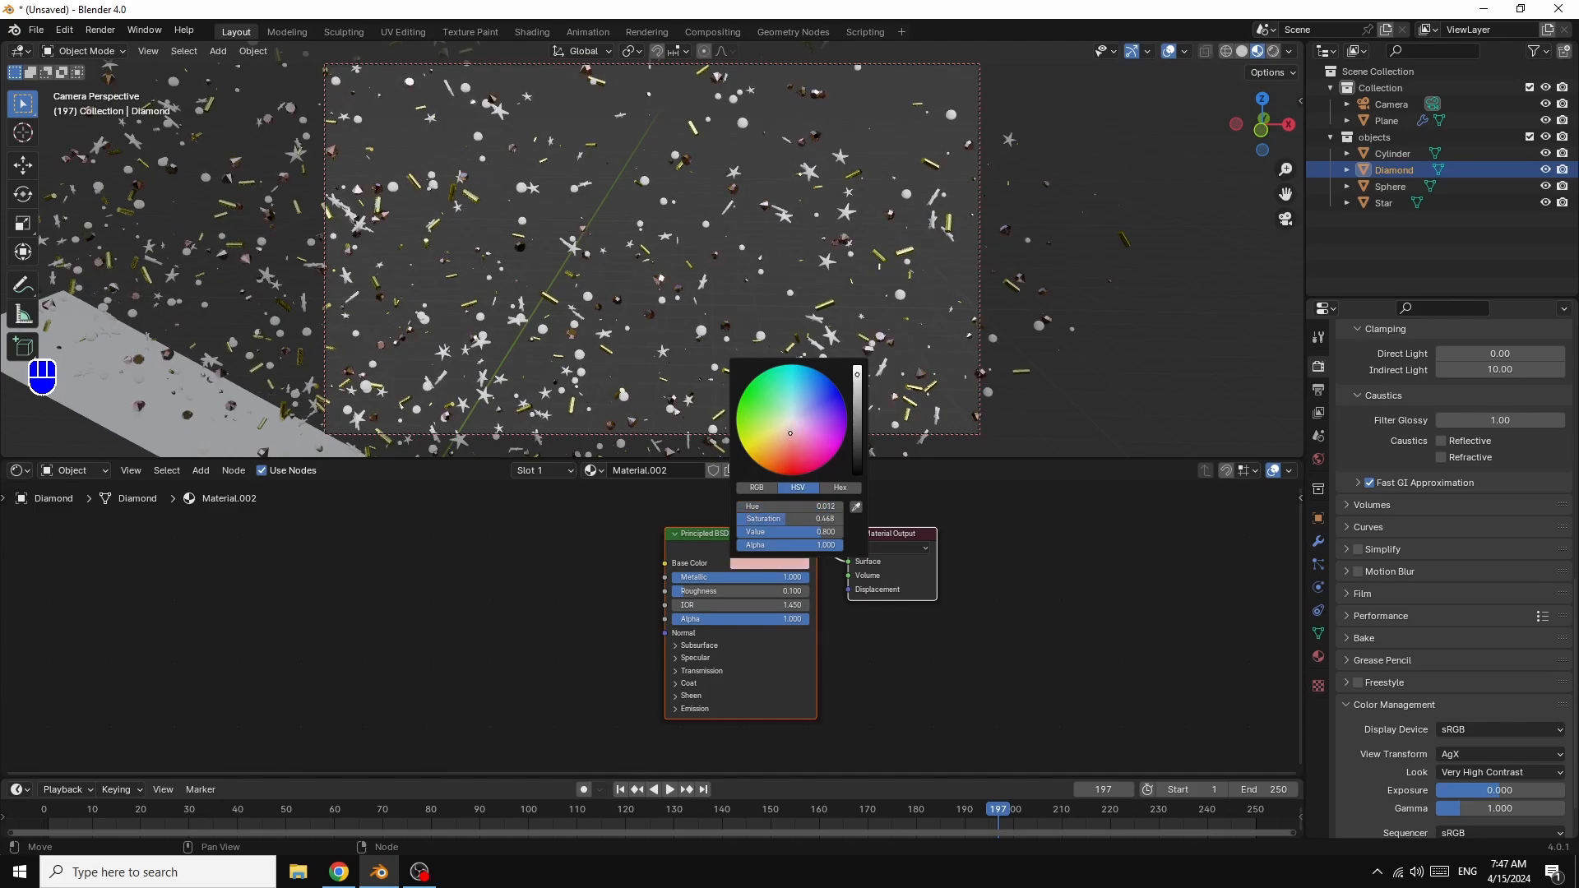
drag(790, 433, 789, 436)
drag(790, 438, 789, 442)
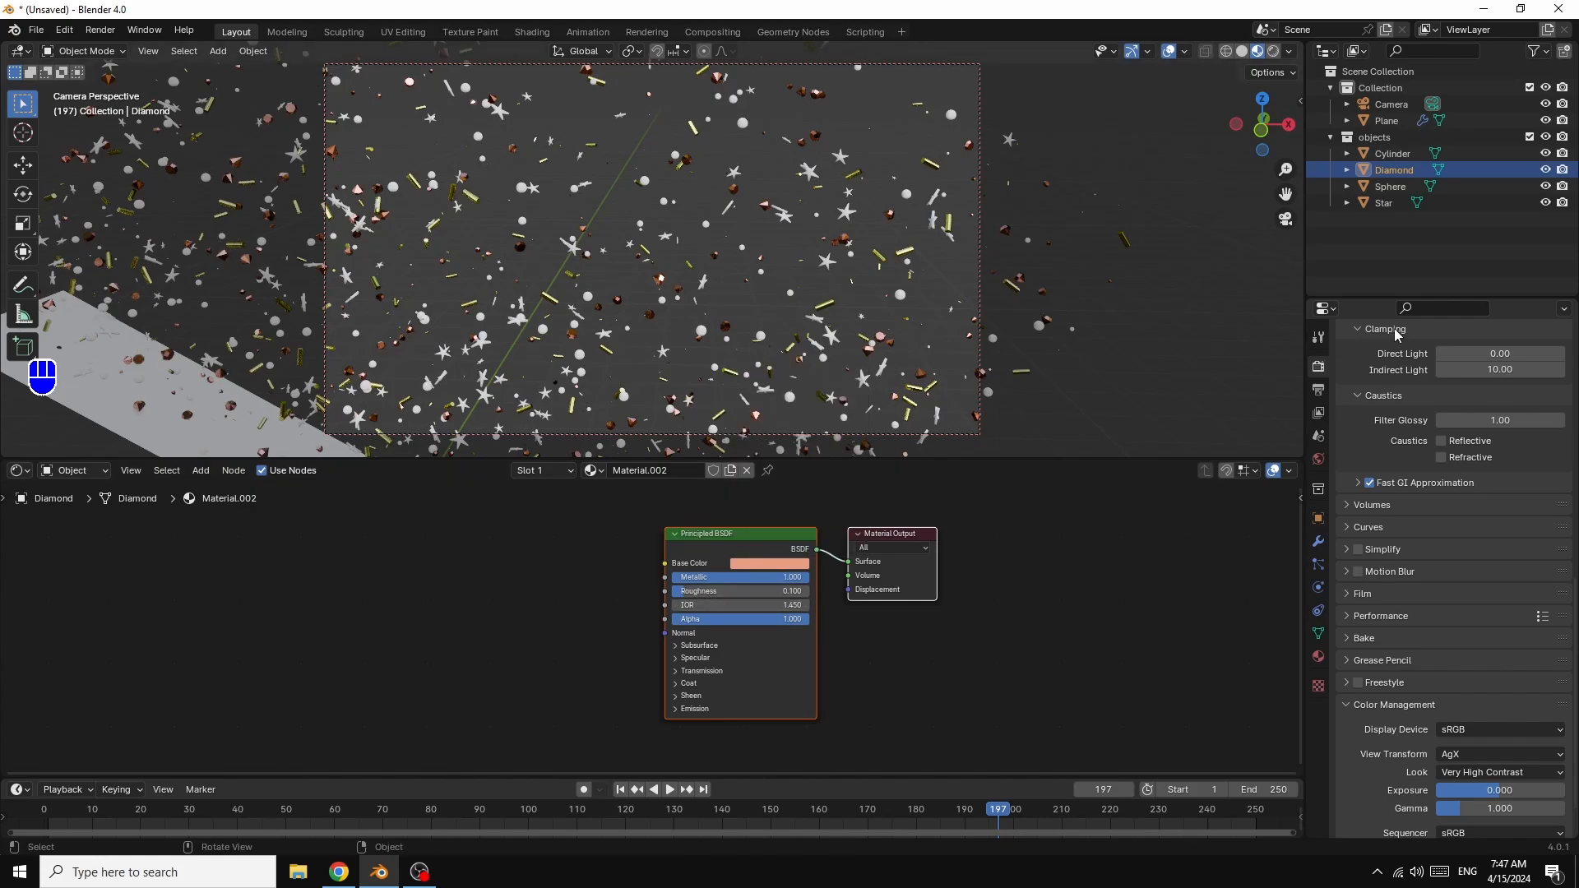
- Give the sphere a new light blue material with metallic 1.000 and roughness 0.100
click(1406, 190)
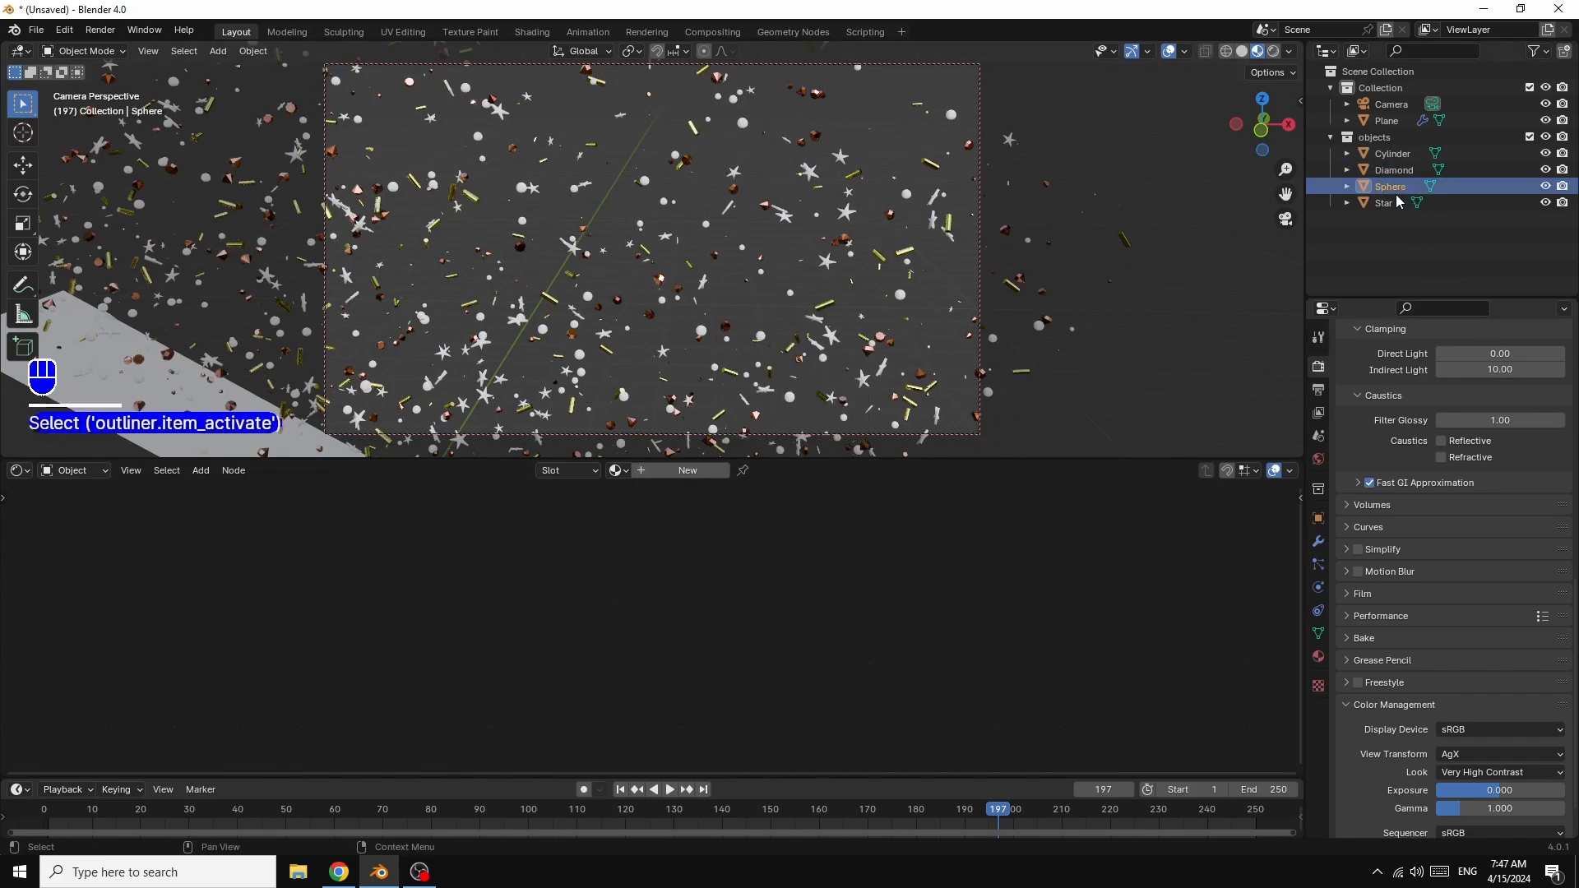
click(674, 476)
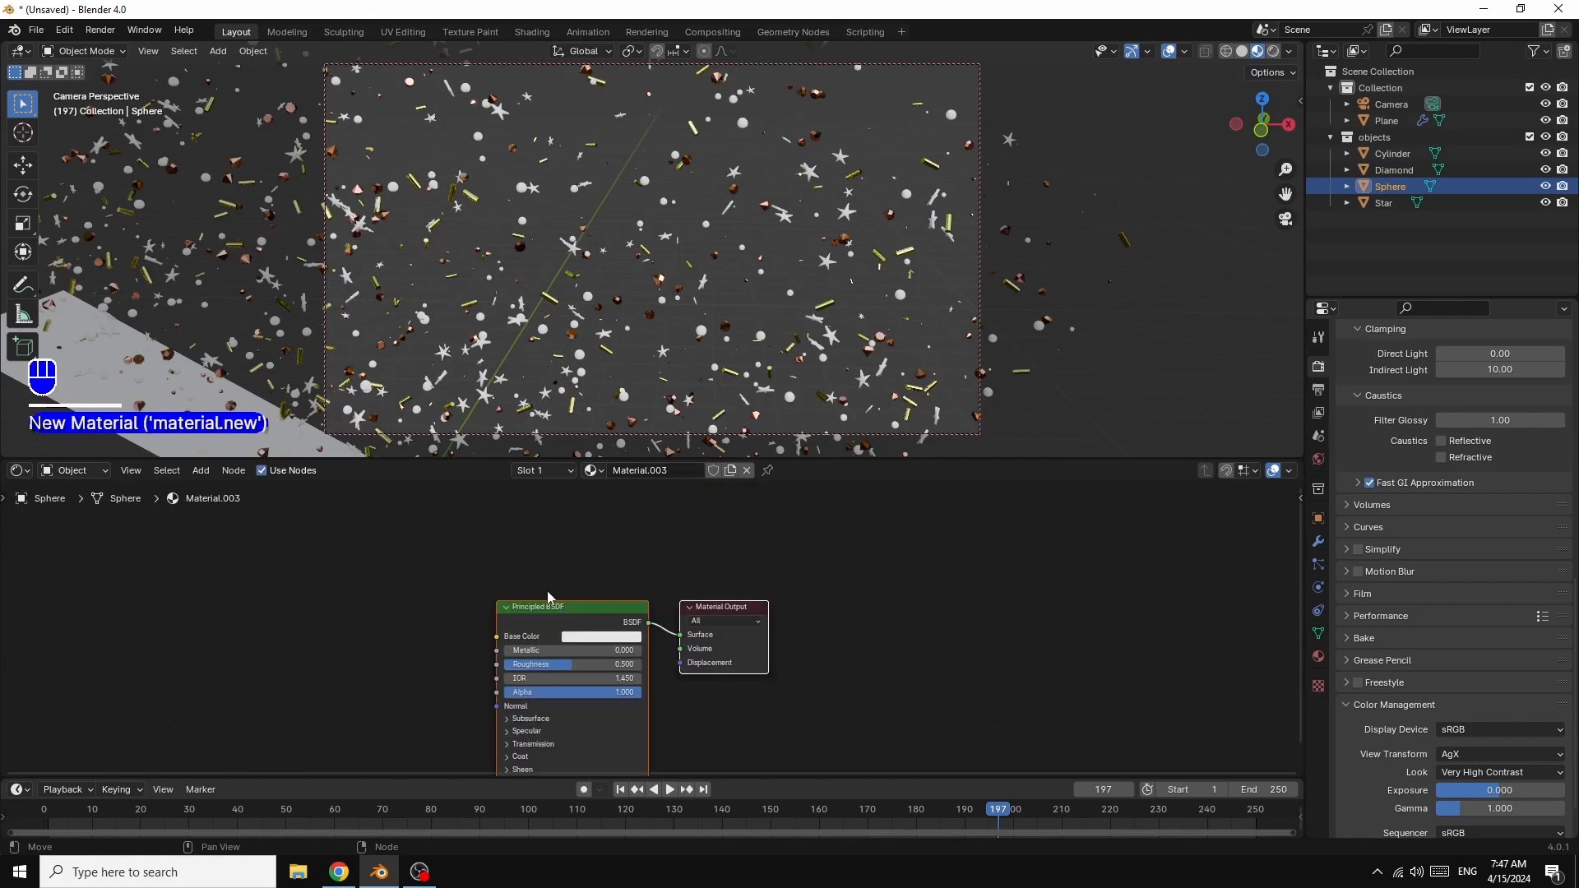
drag(512, 650, 641, 650)
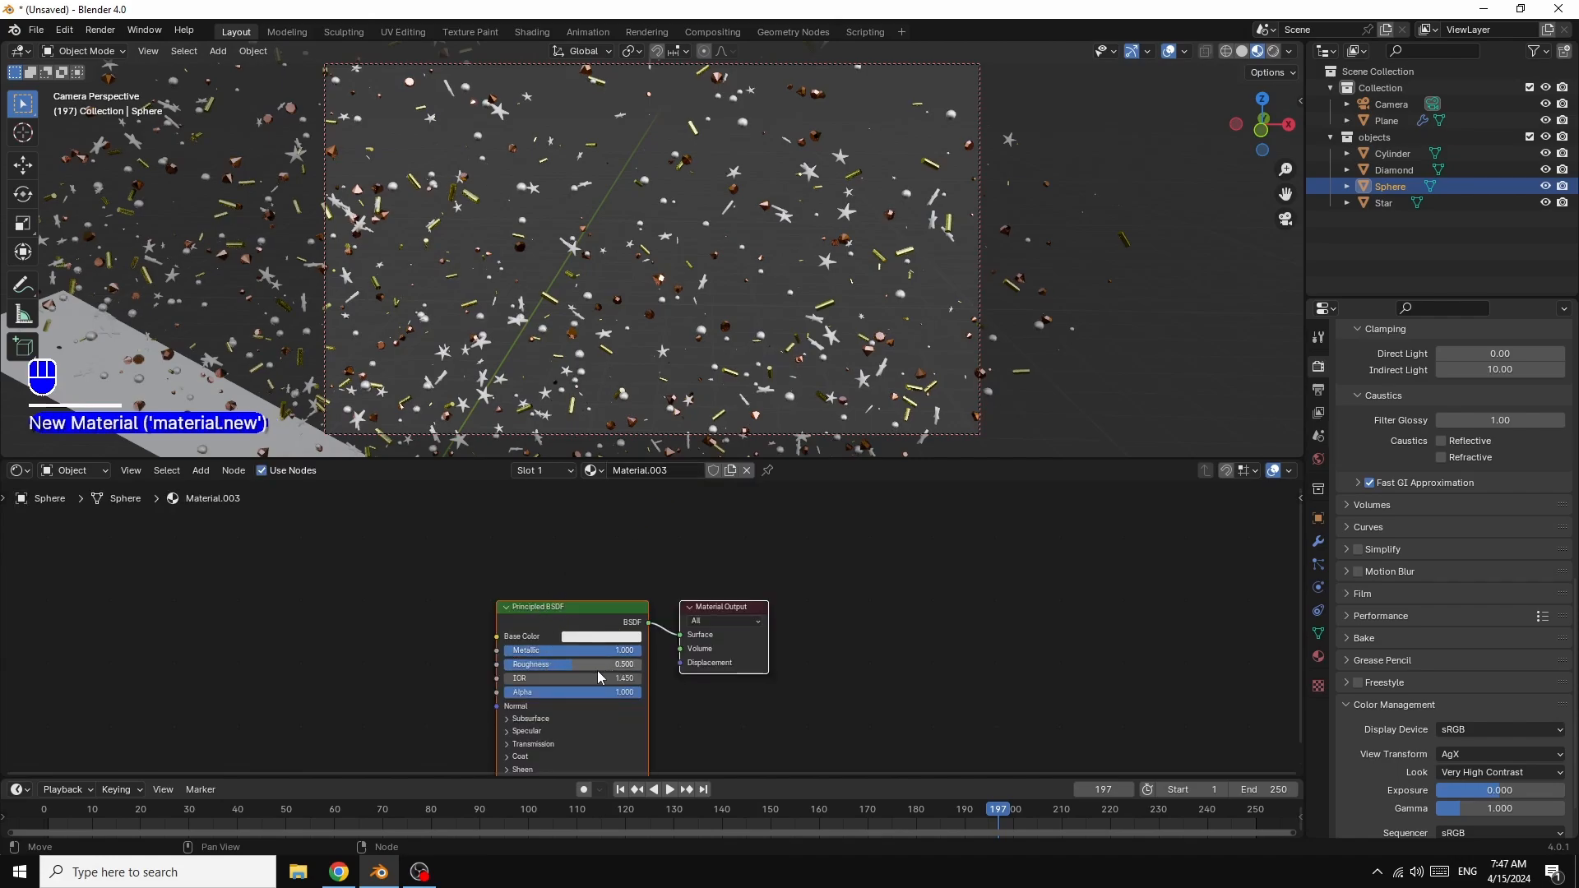
click(566, 664)
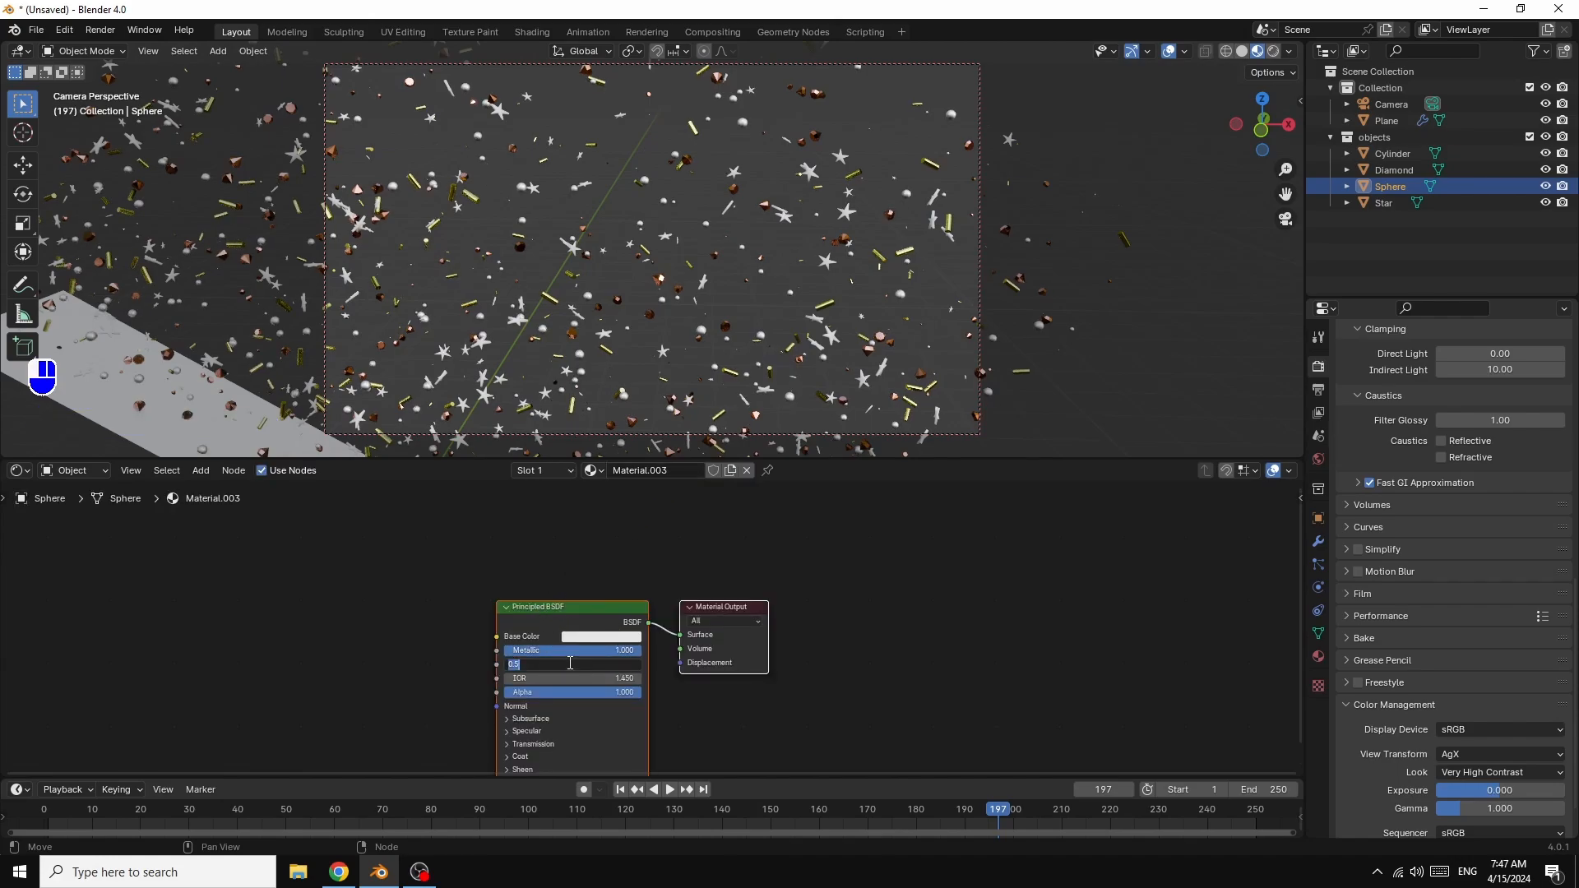
text(0.1)
key(Return)
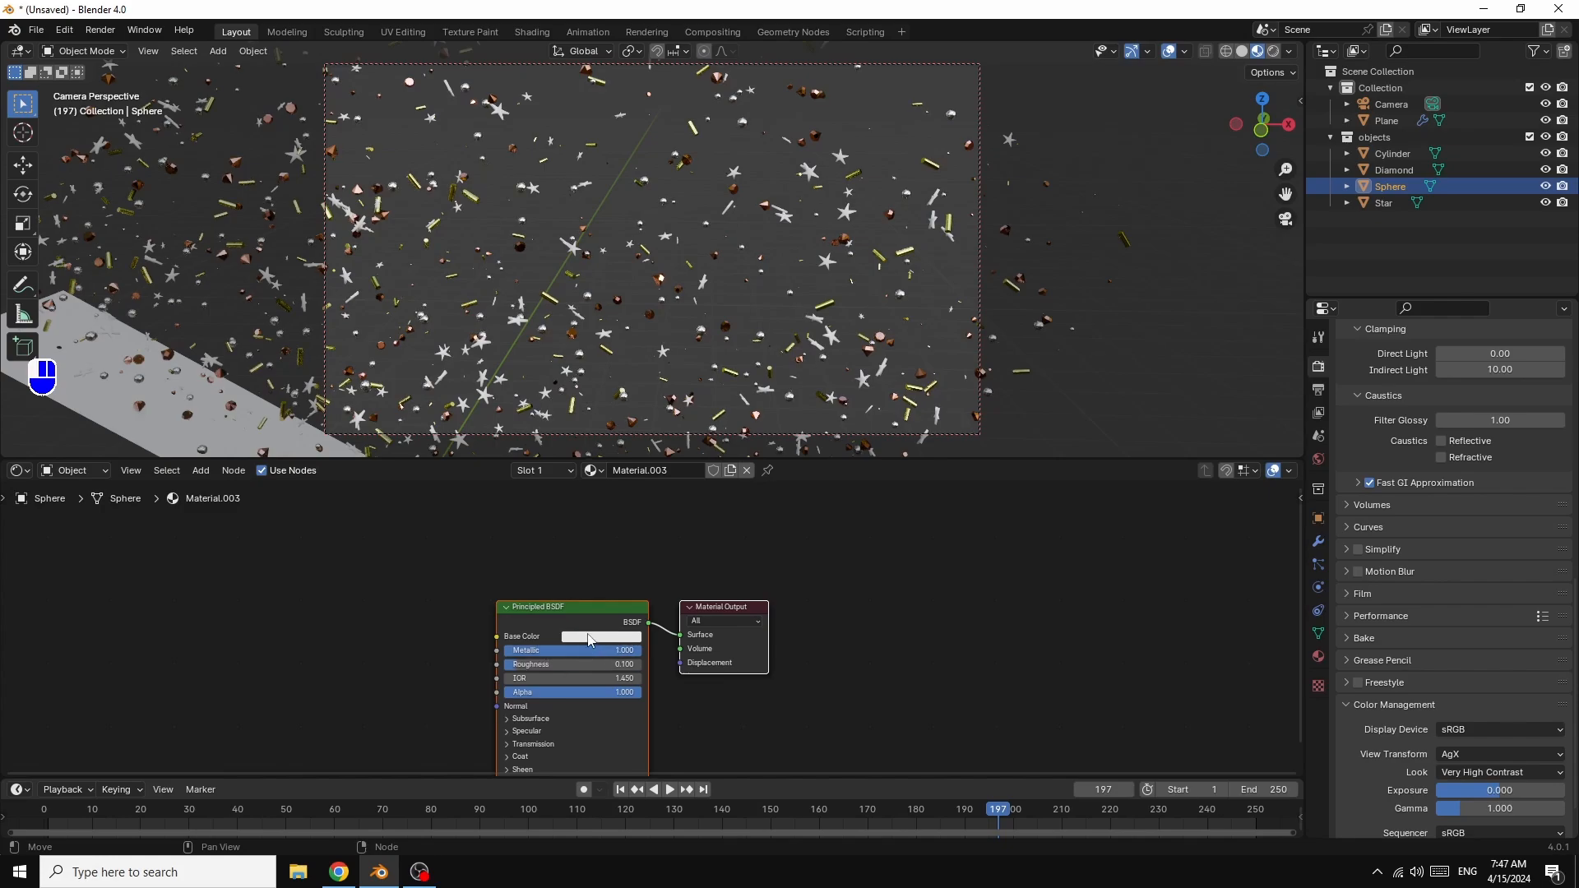
click(589, 638)
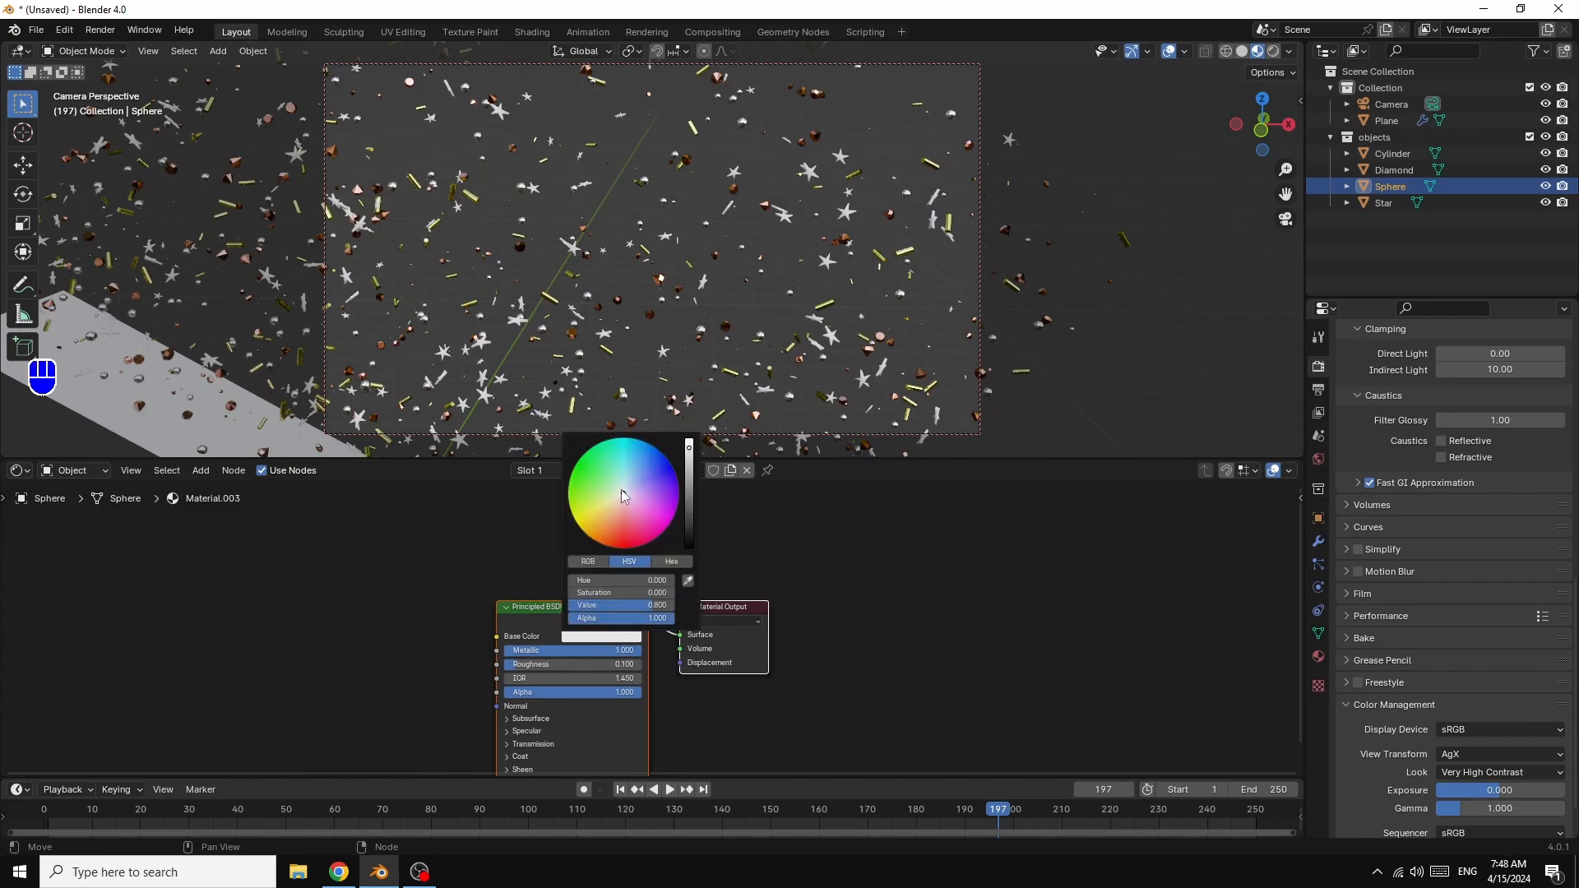
drag(621, 491, 631, 478)
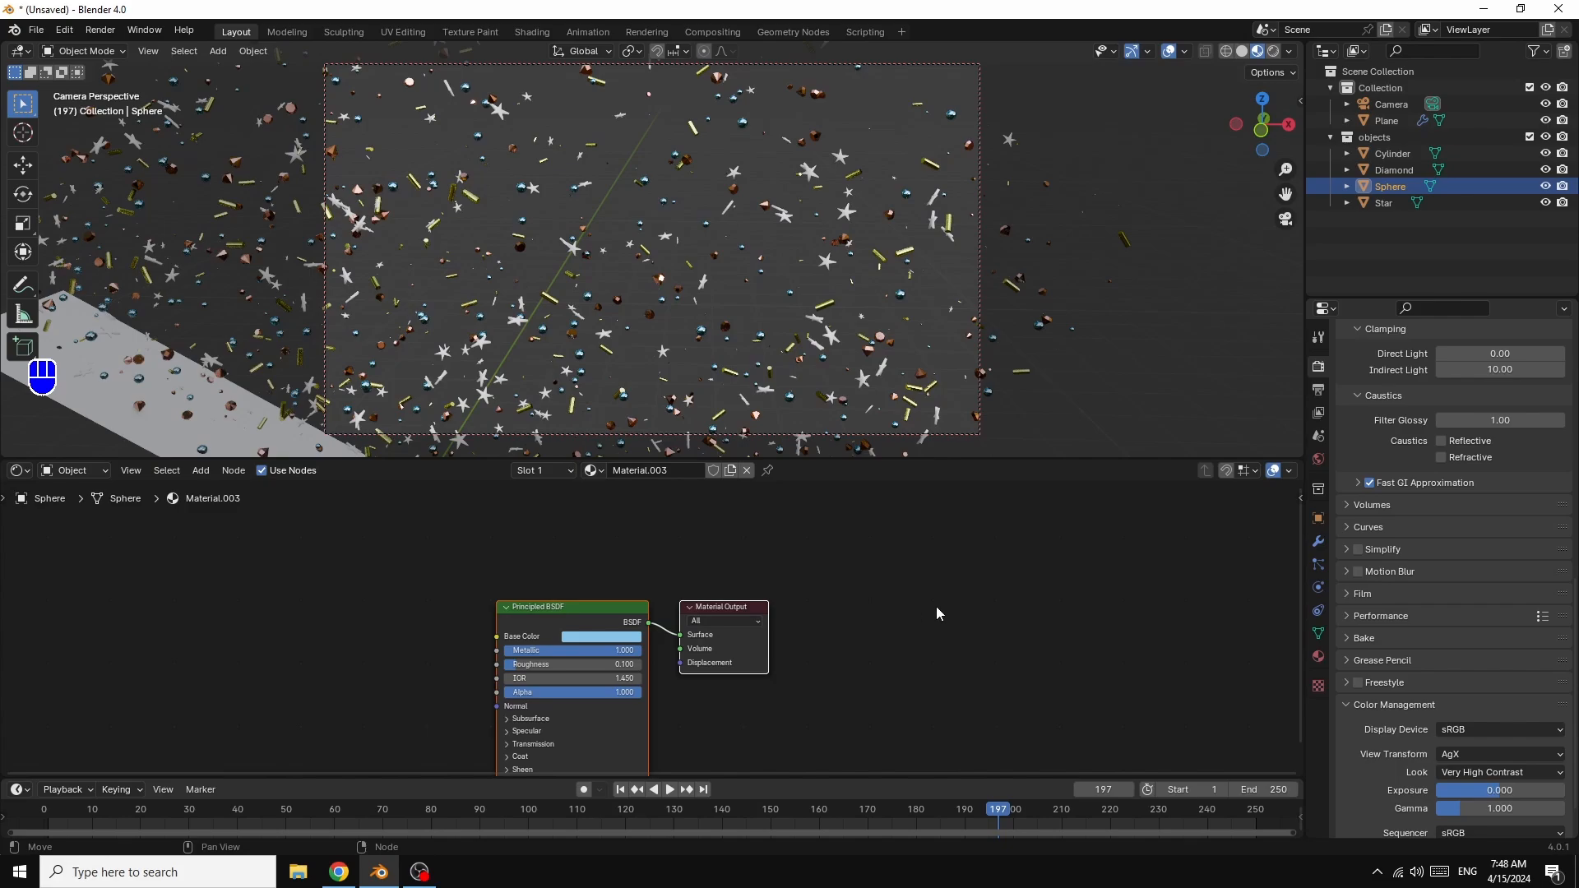
- Give the star a new material with metallic 1.000 and roughness 0.100
click(1387, 204)
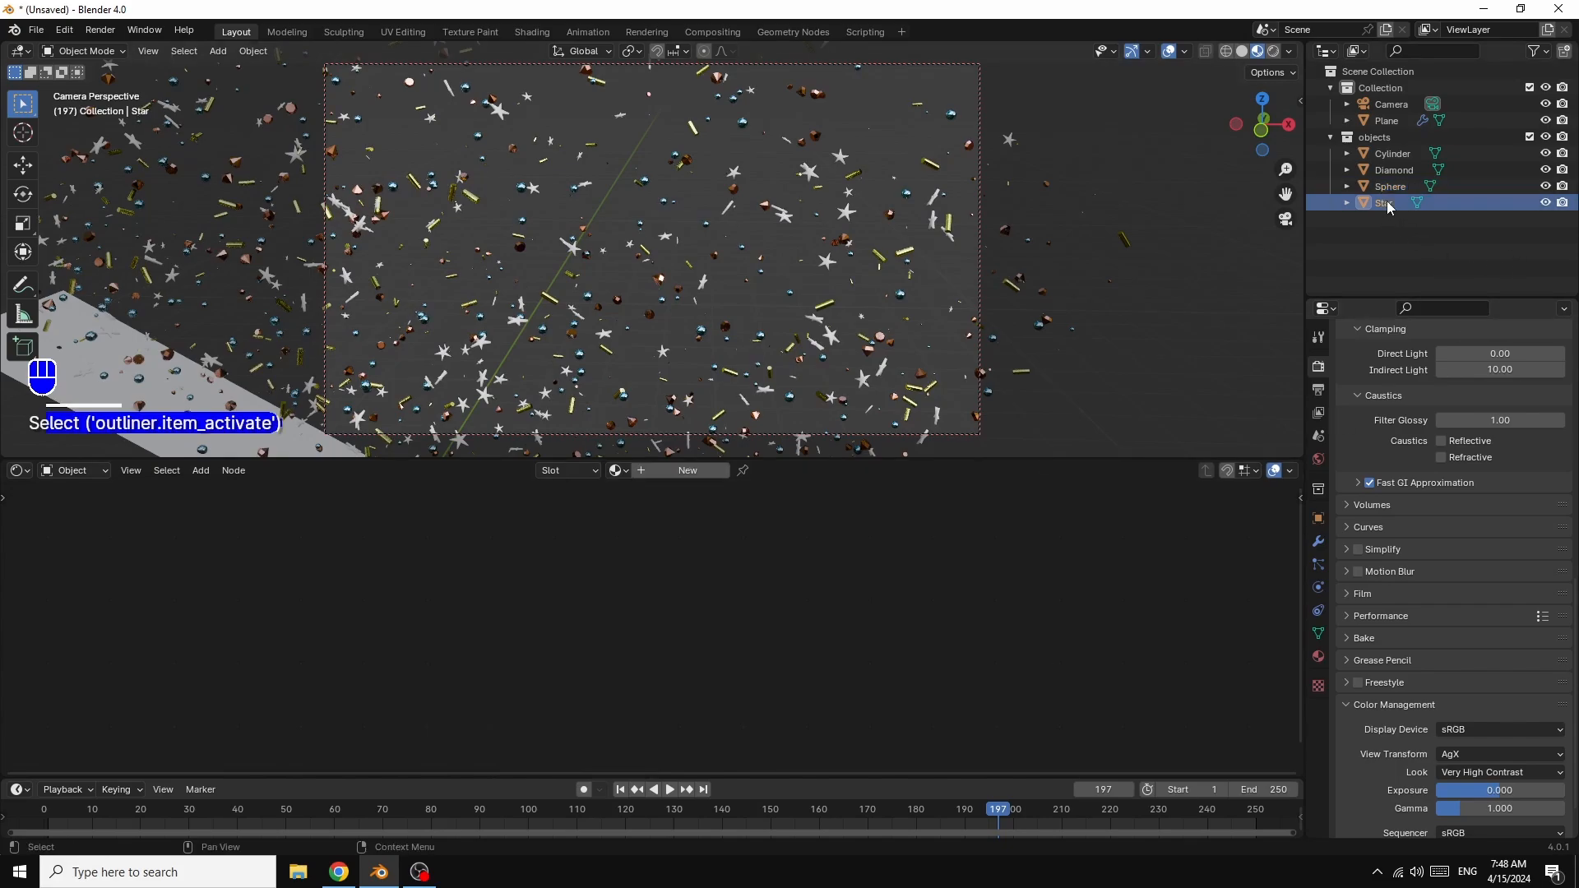
click(691, 470)
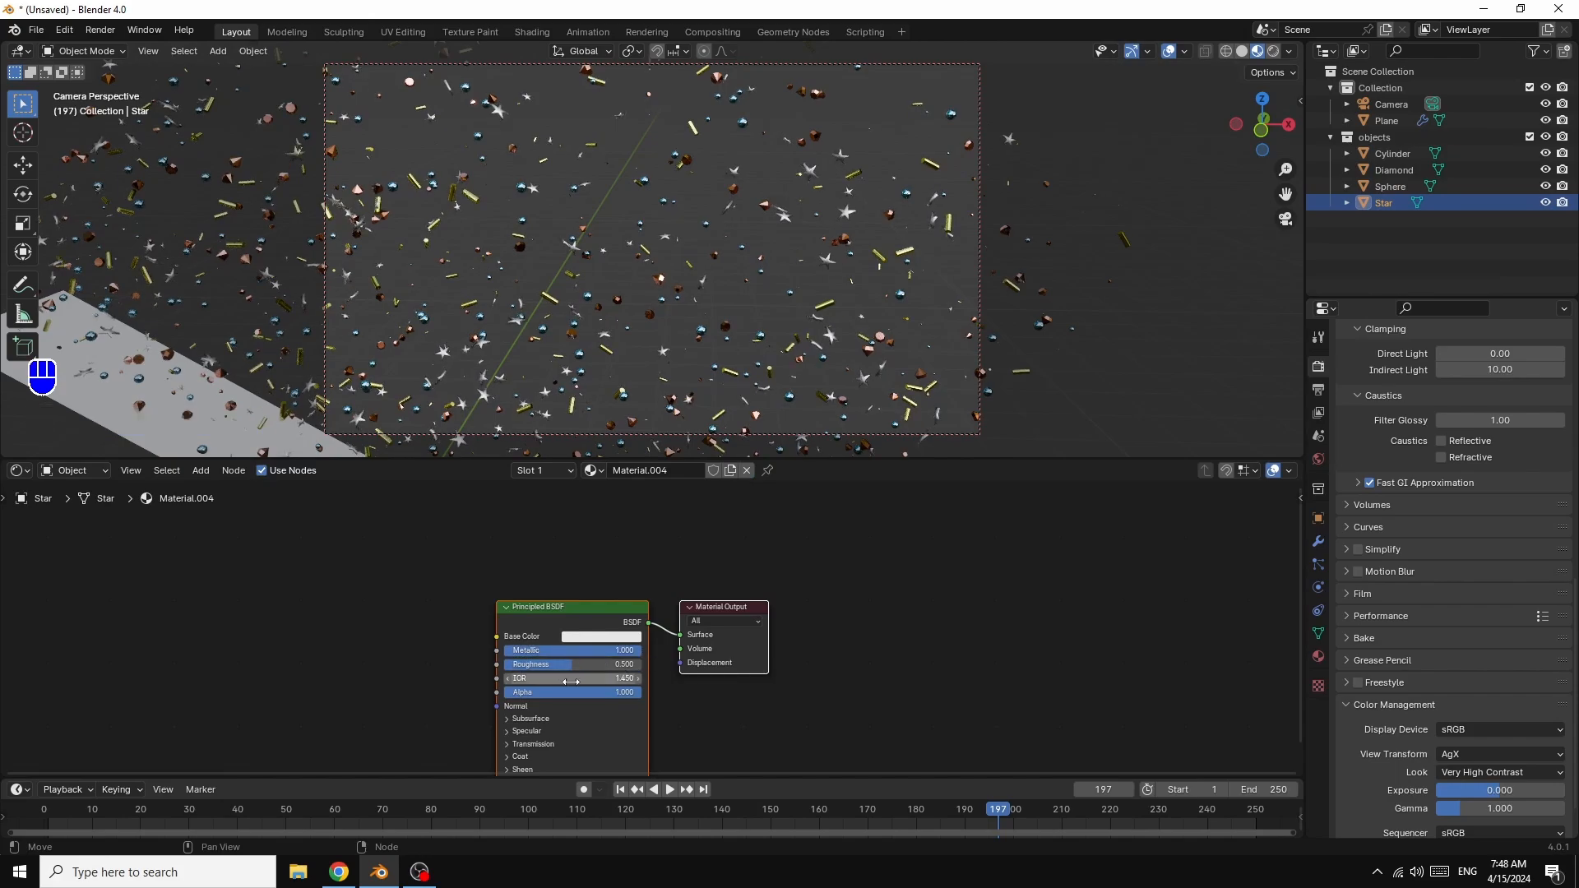
drag(573, 665, 540, 665)
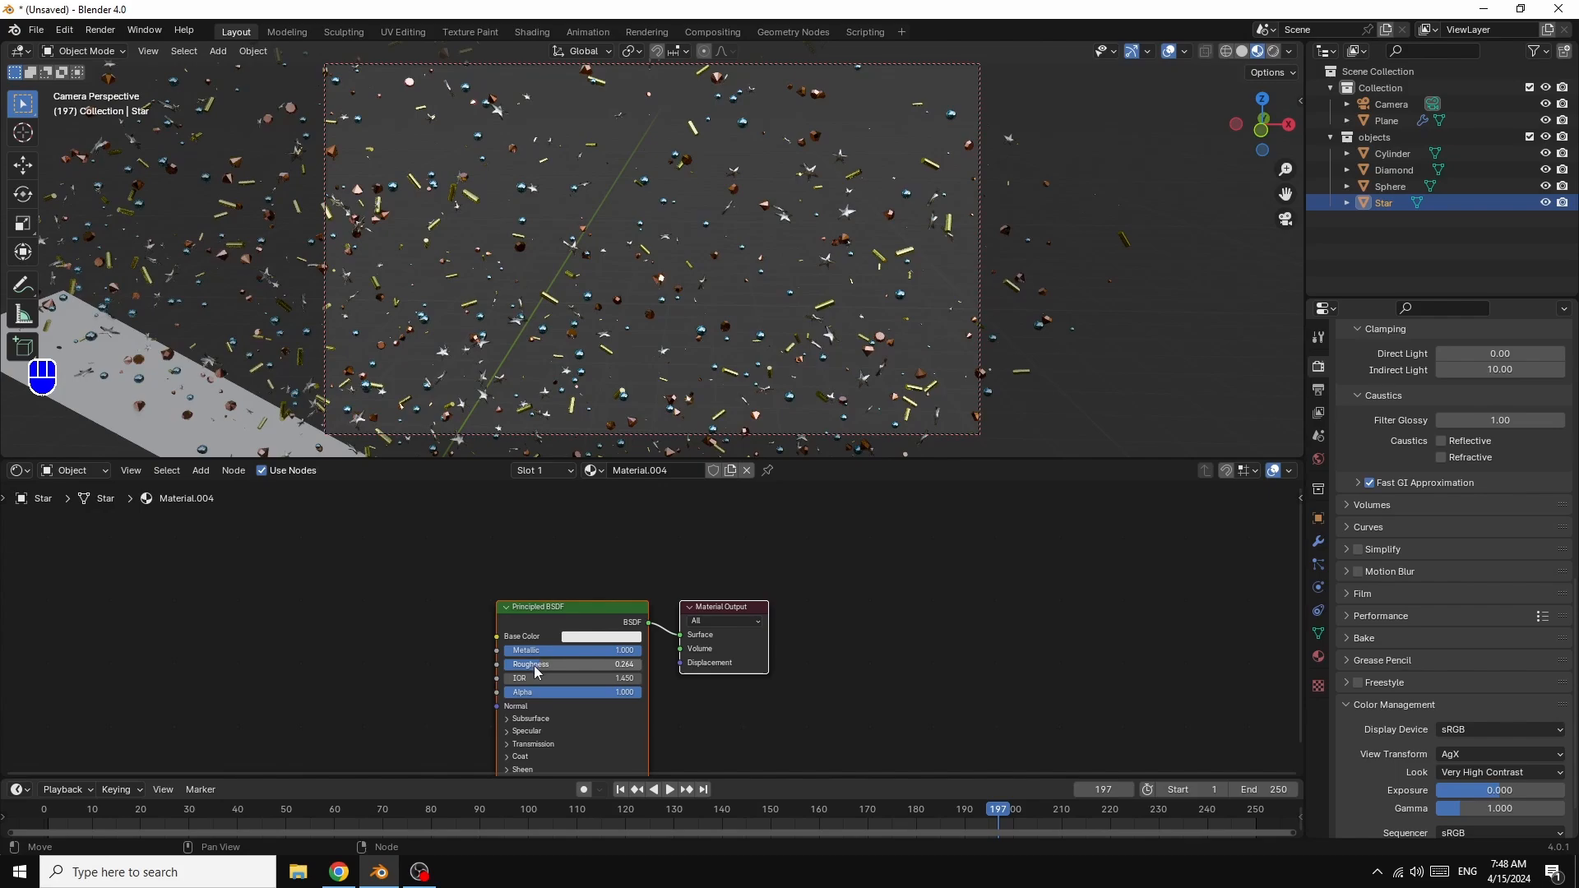
click(550, 665)
text(0.1)
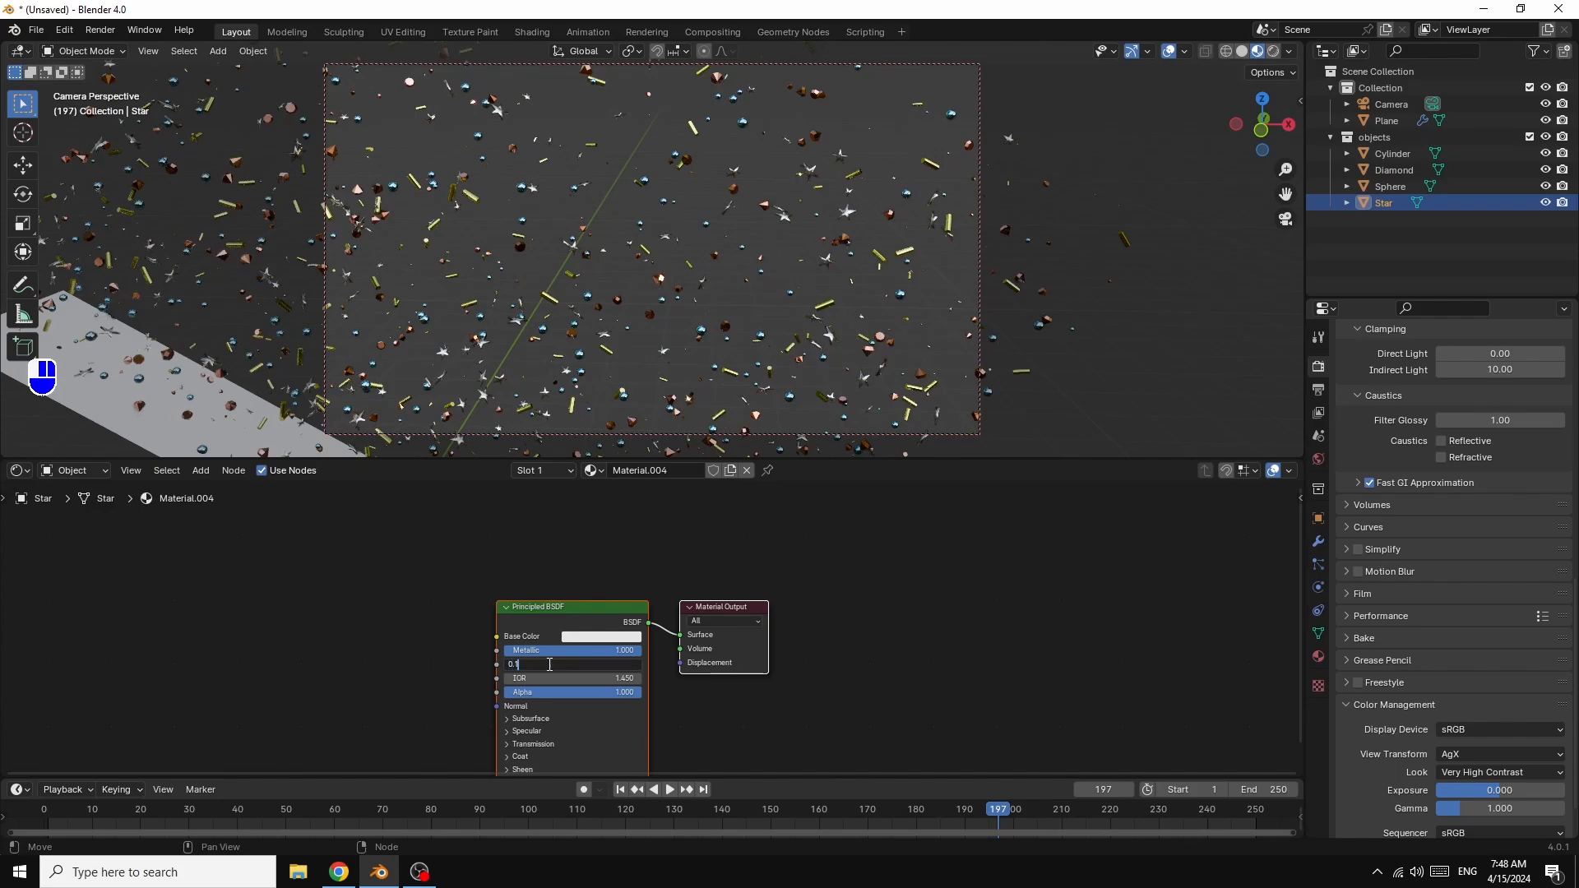
key(Return)
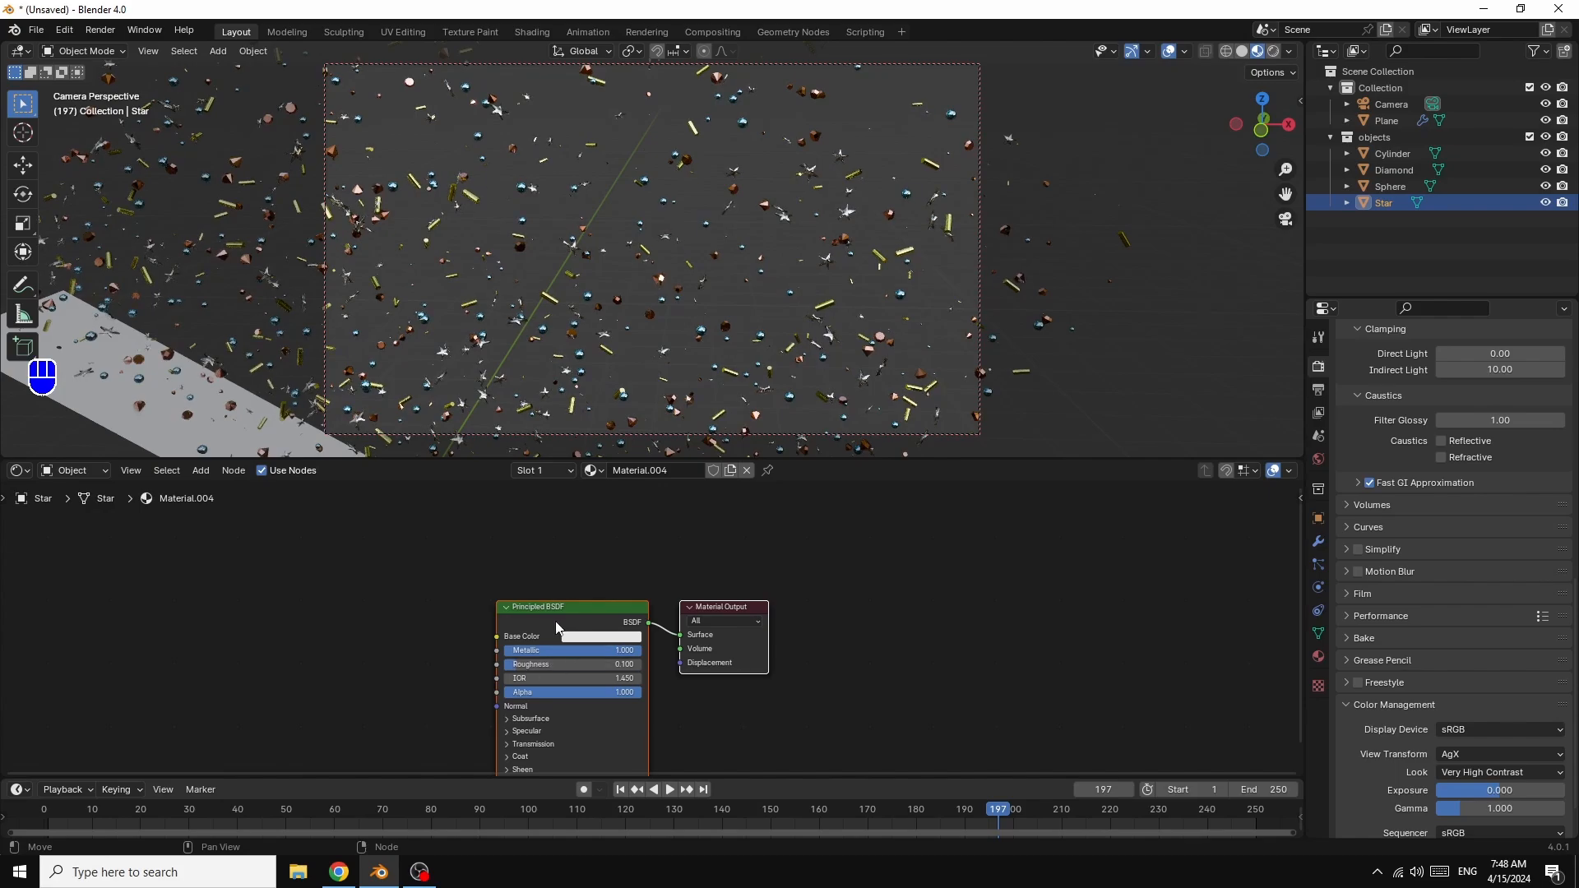
- Set the base color of the star's material to a light pinkish purple
click(596, 638)
click(601, 638)
click(601, 638)
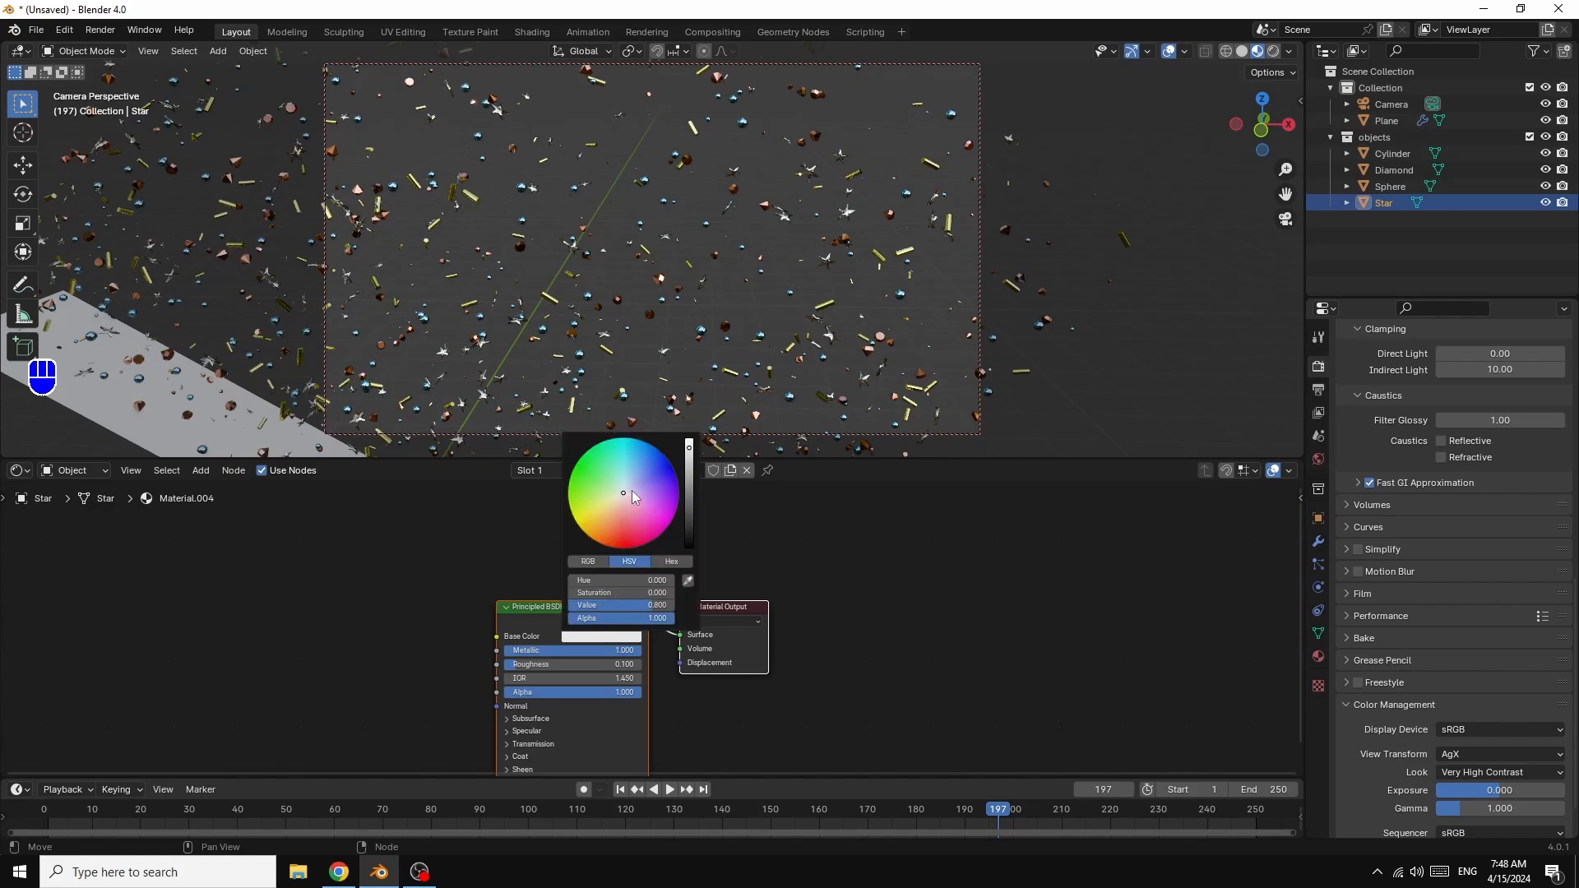
drag(623, 492, 642, 498)
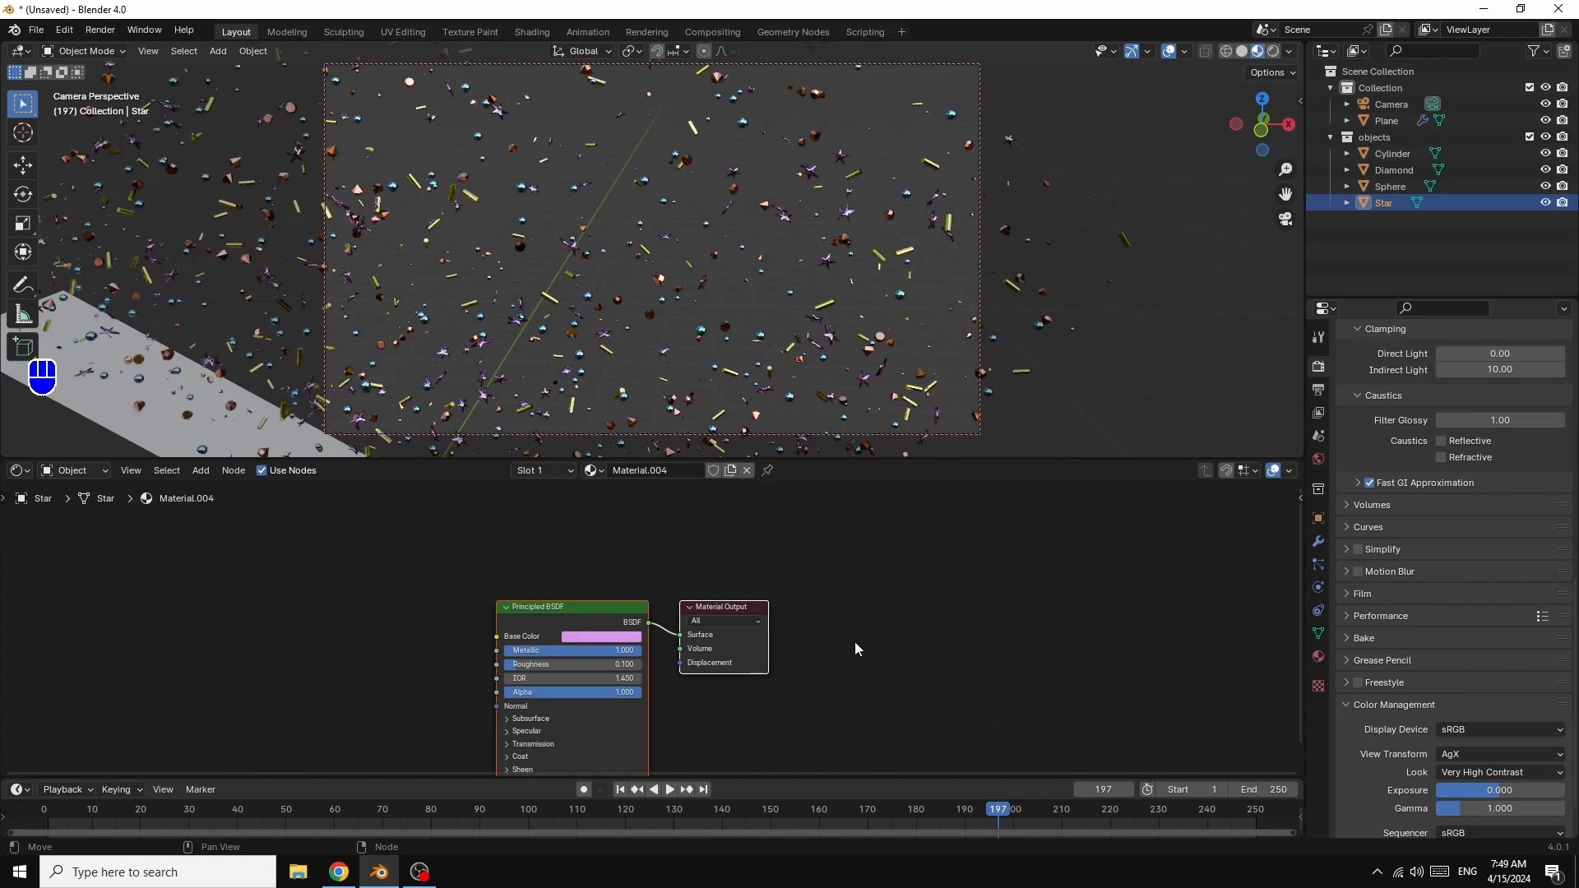
- Switch the viewport to rendered shading and preview the particle animation
click(1274, 51)
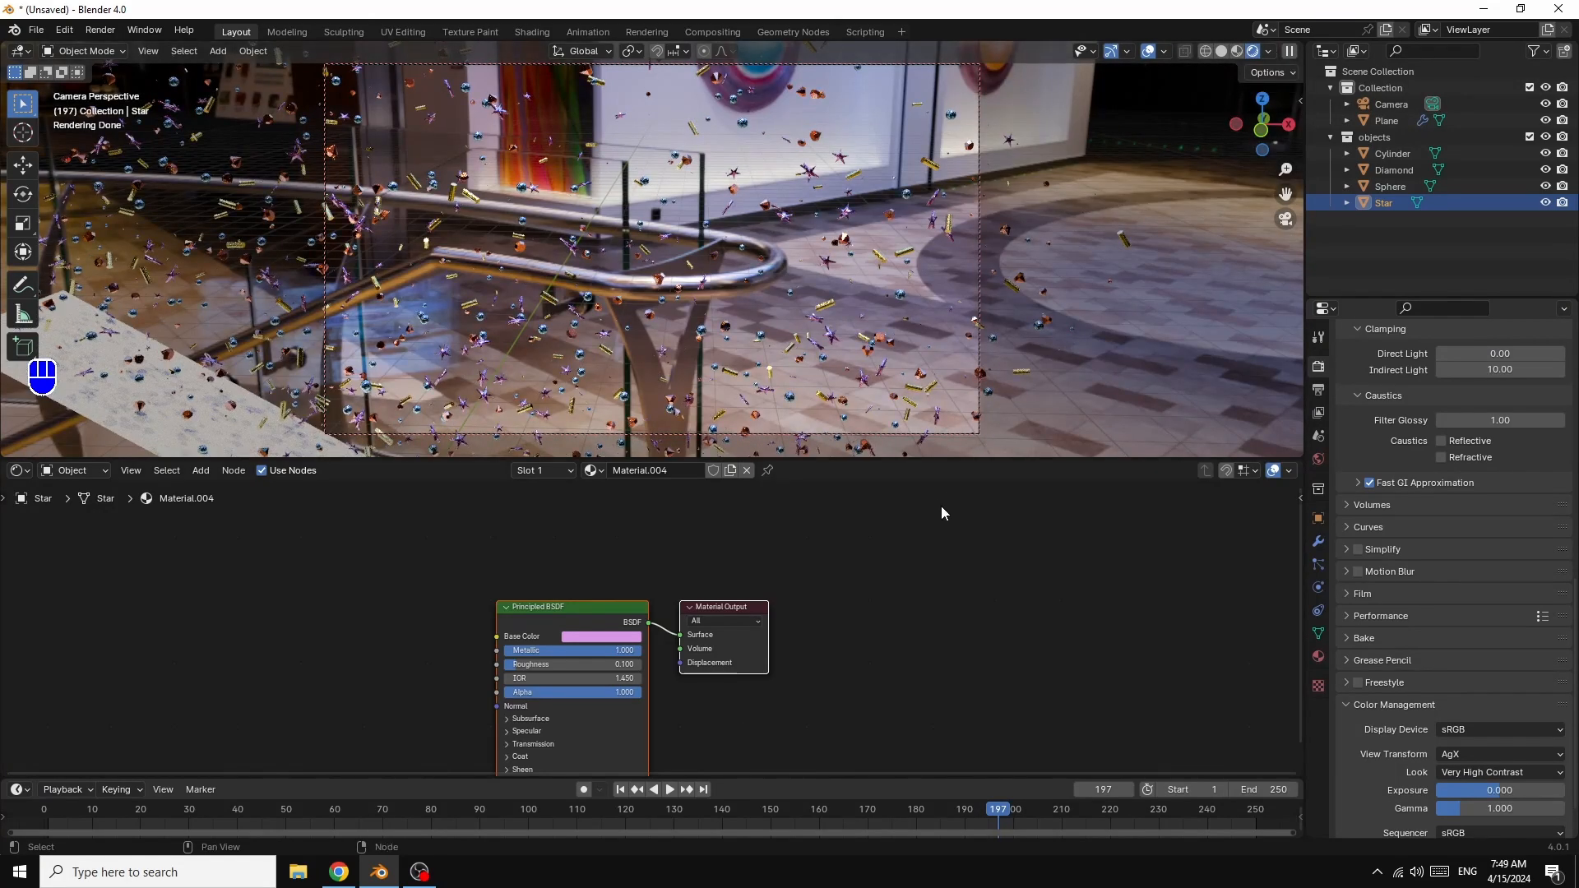
click(668, 789)
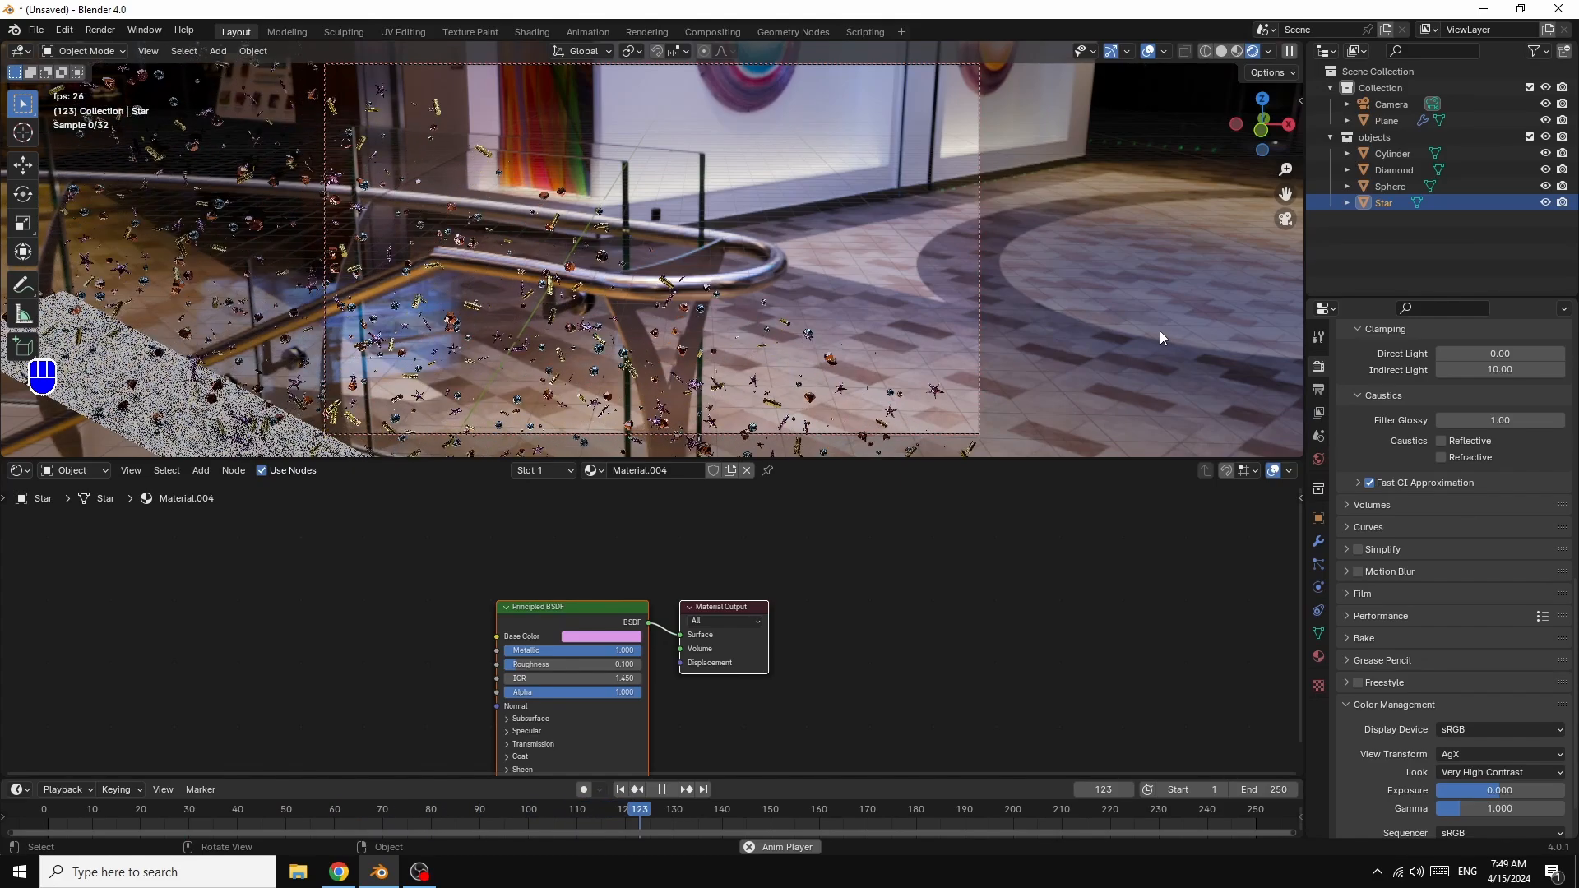
click(663, 790)
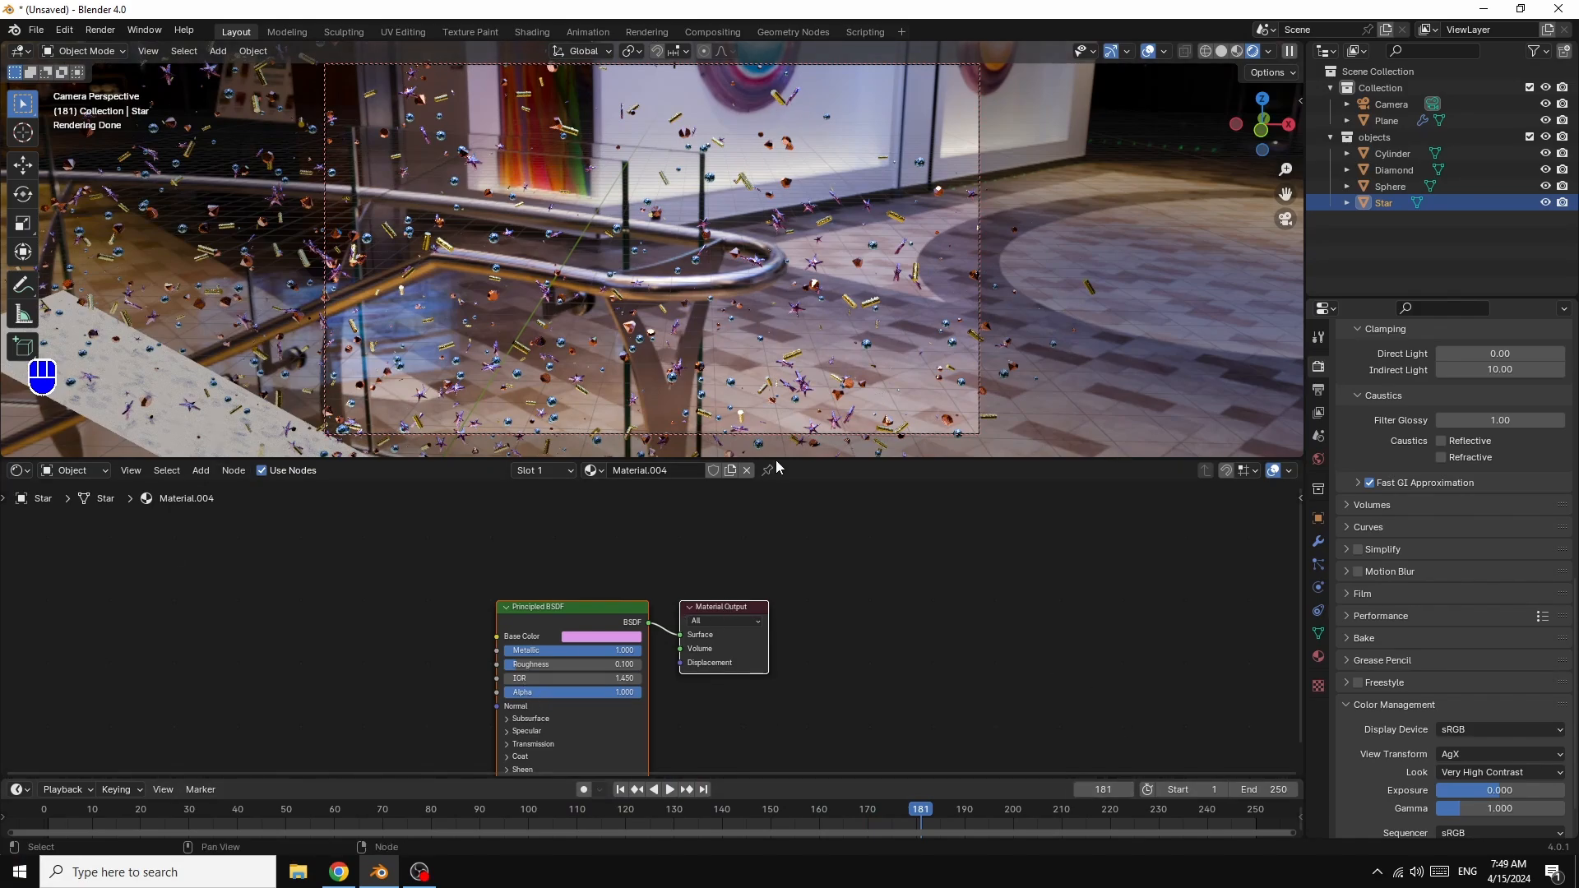
- Set the plane's particle system to seed 3 with 5000 emitted particles
click(165, 416)
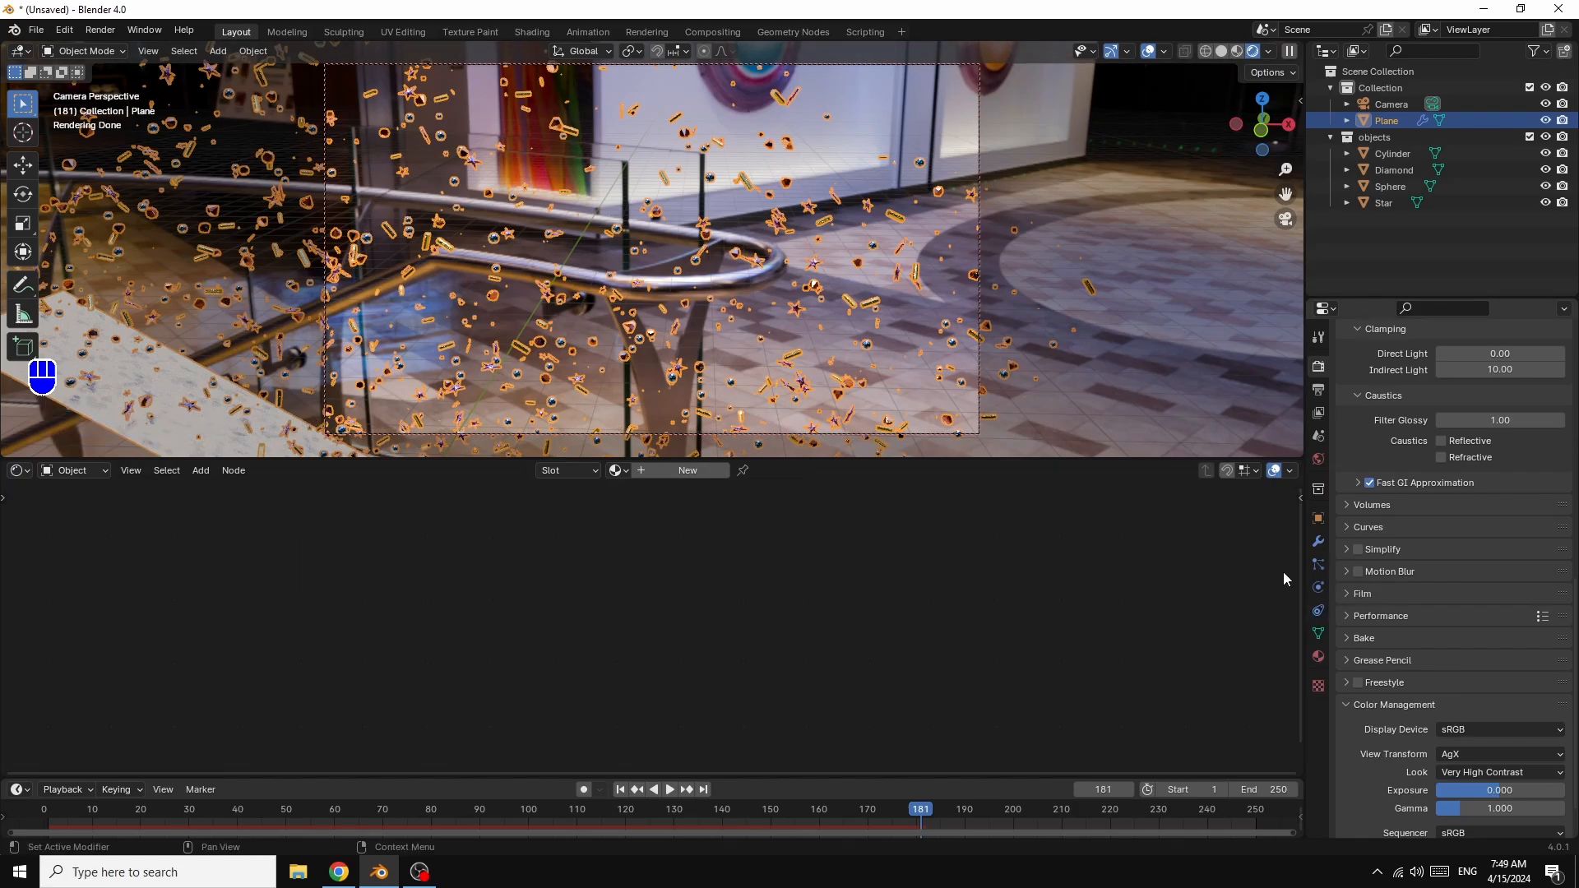
click(1318, 564)
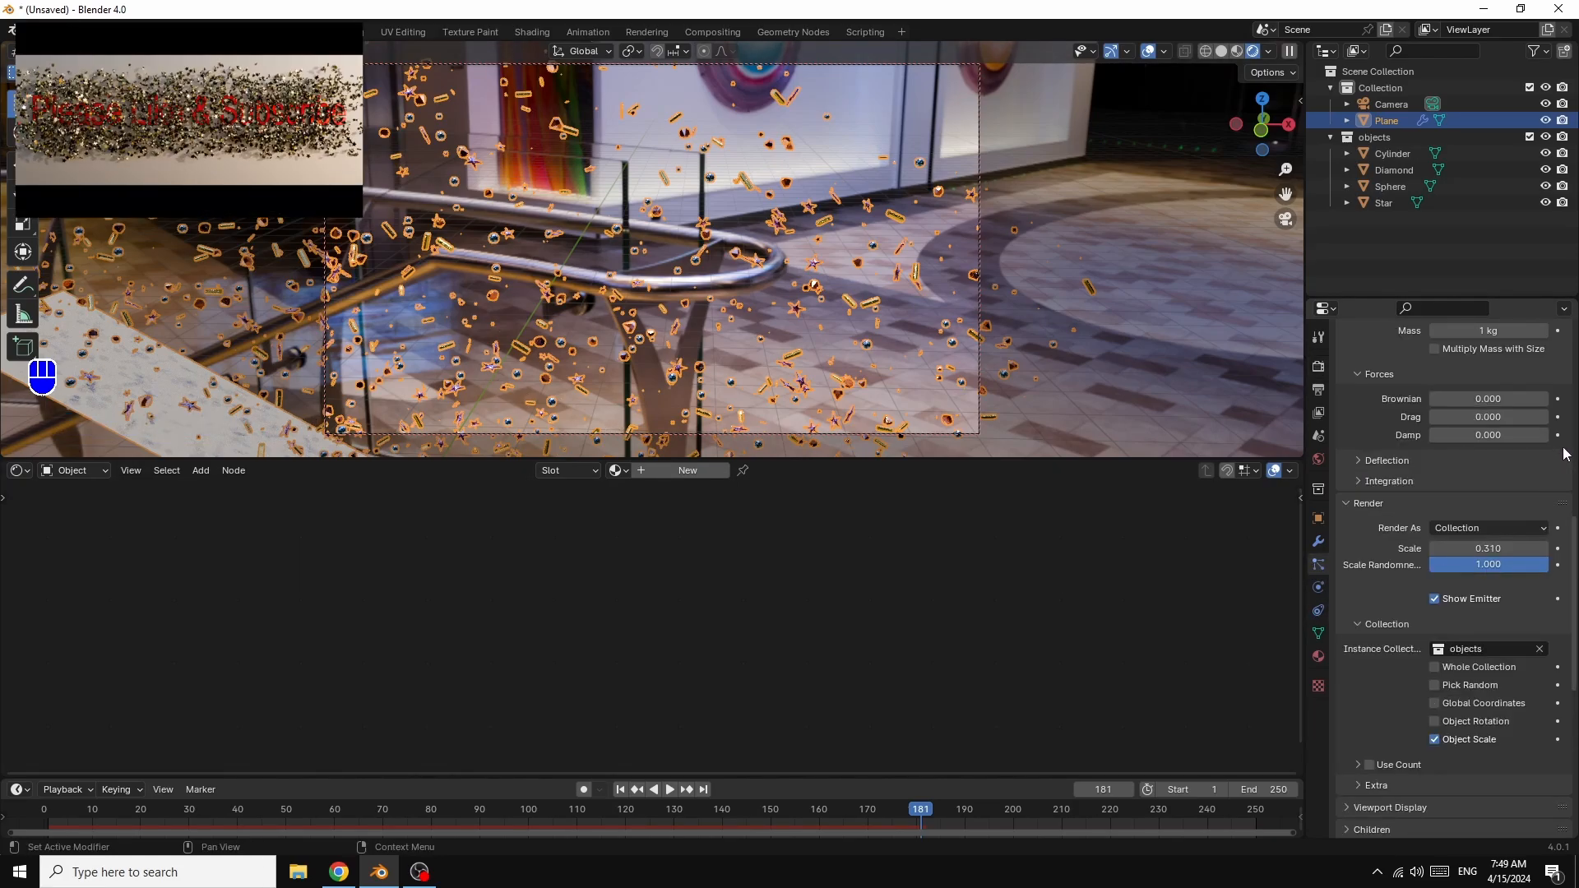
scroll(1565, 447, up, 7)
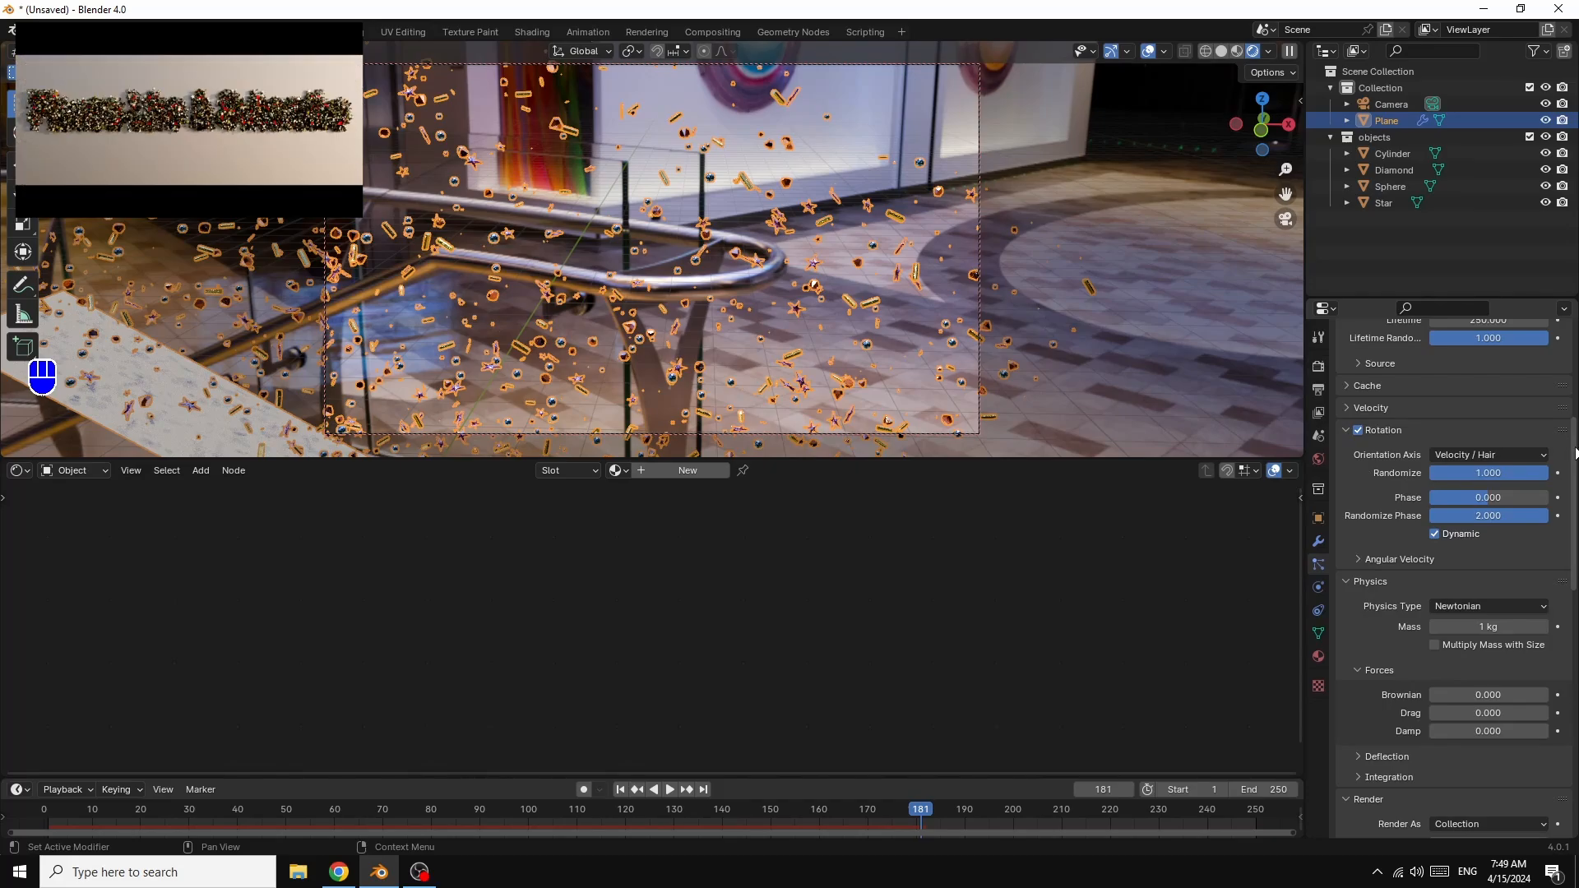
scroll(1566, 451, up, 8)
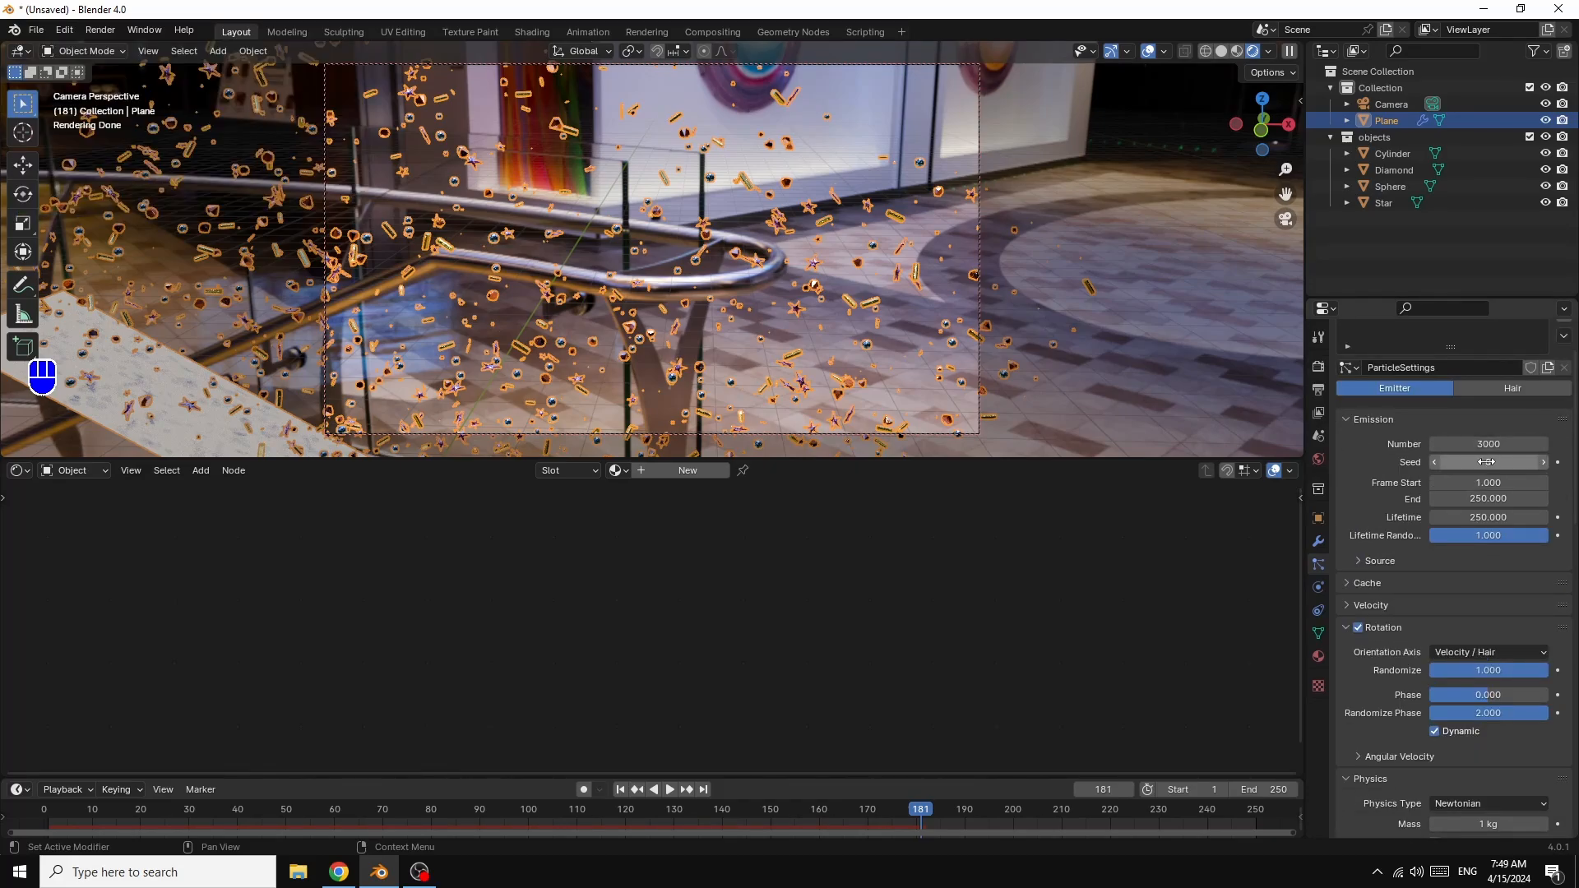
mouse_move(1484, 464)
mouse_down()
mouse_move(1528, 463)
mouse_move(1489, 445)
mouse_up()
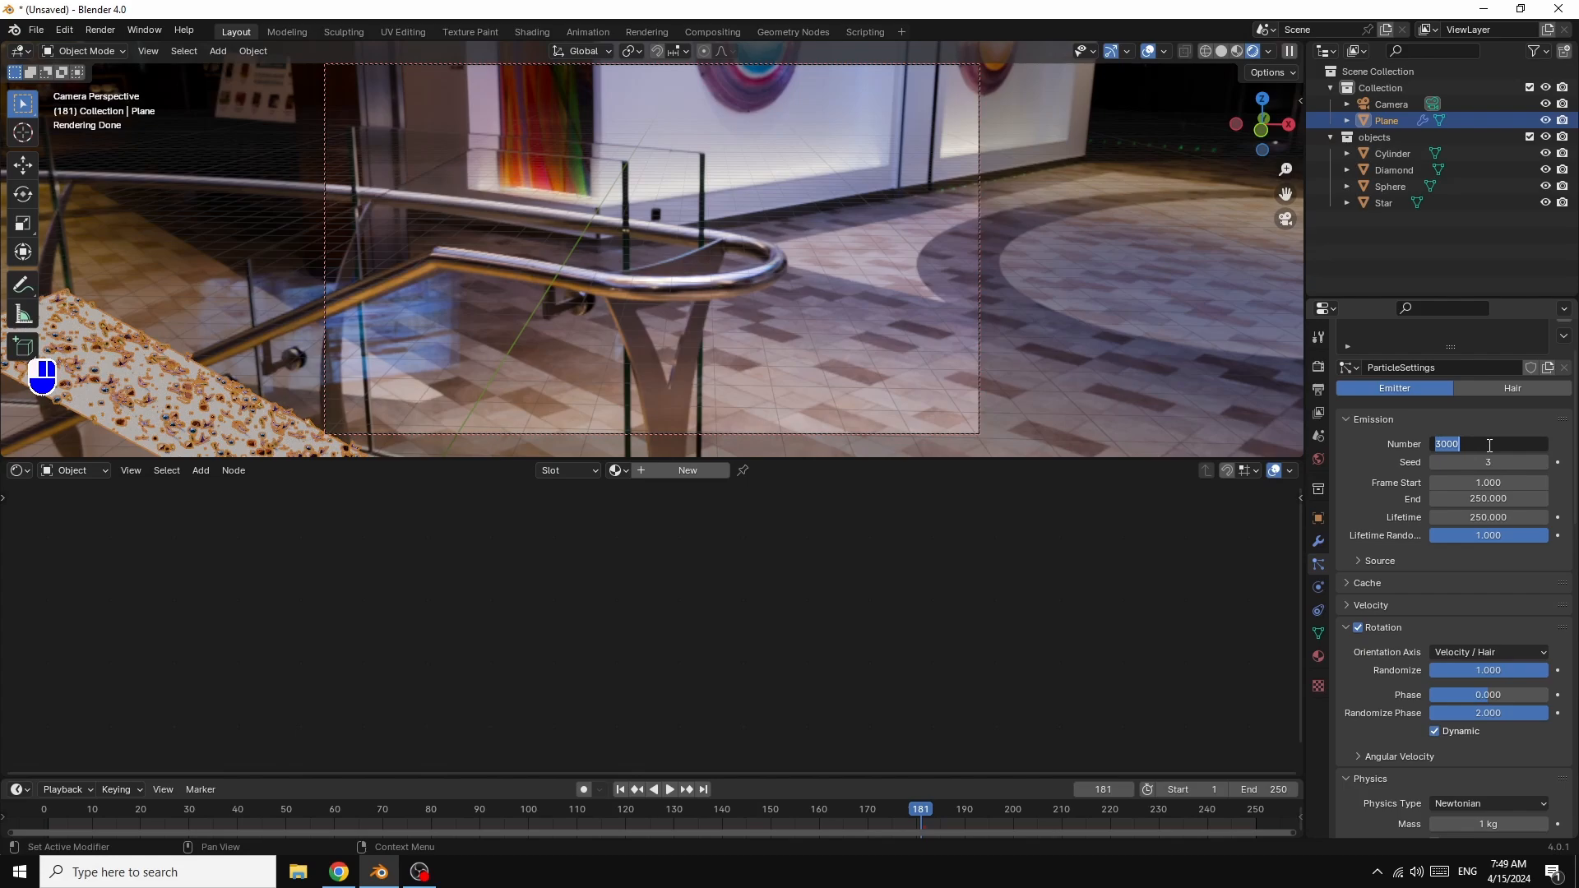
text(5)
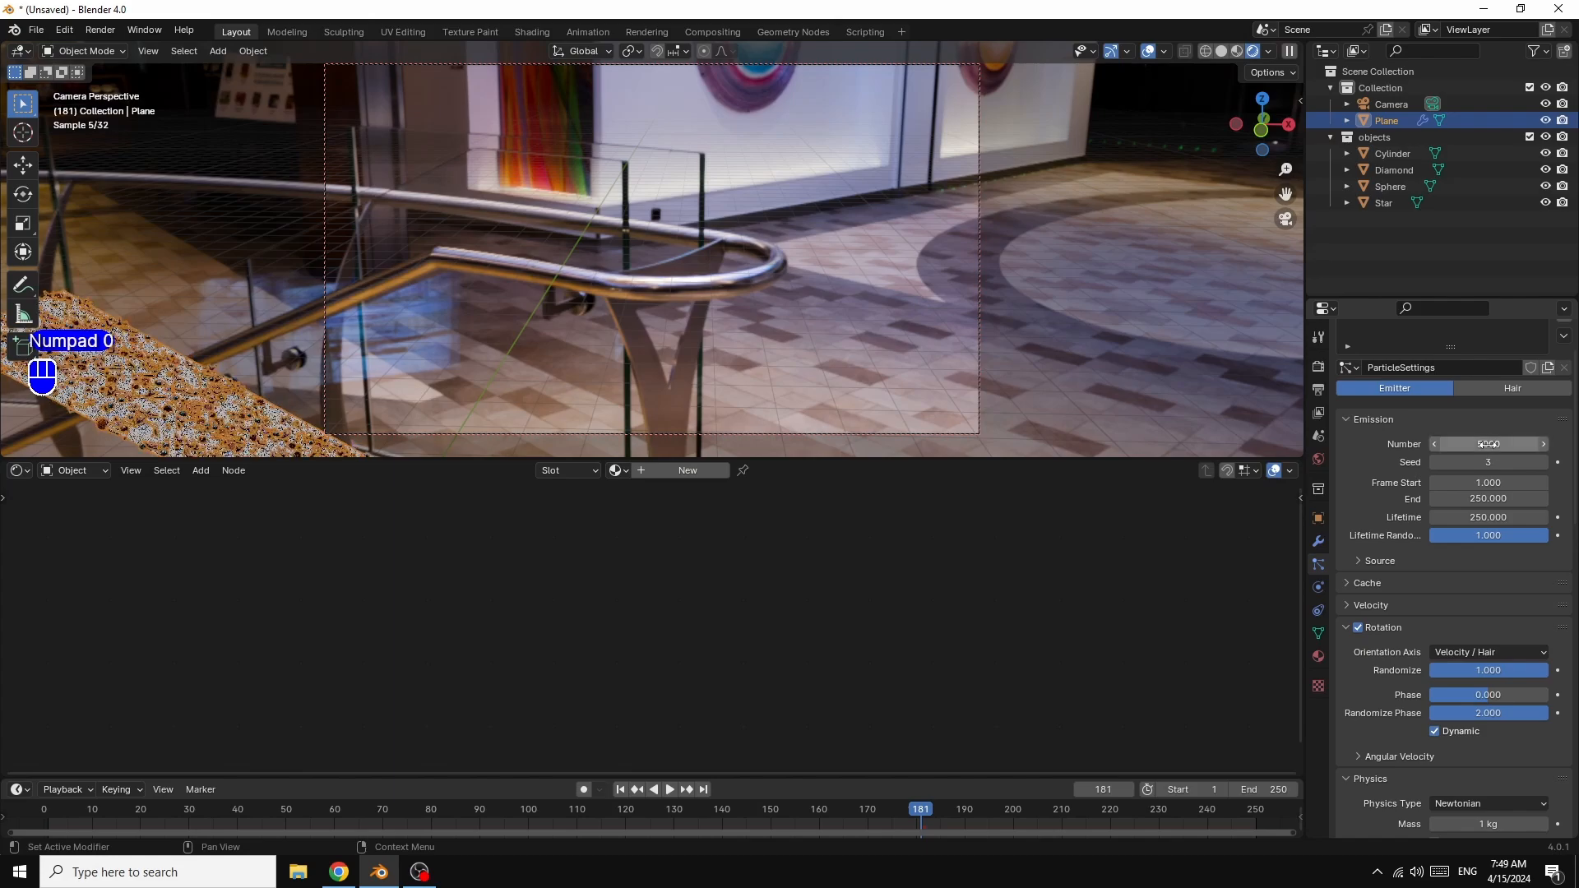
- Play the particle animation from the first frame, select the diamond during playback, and stop it
click(637, 791)
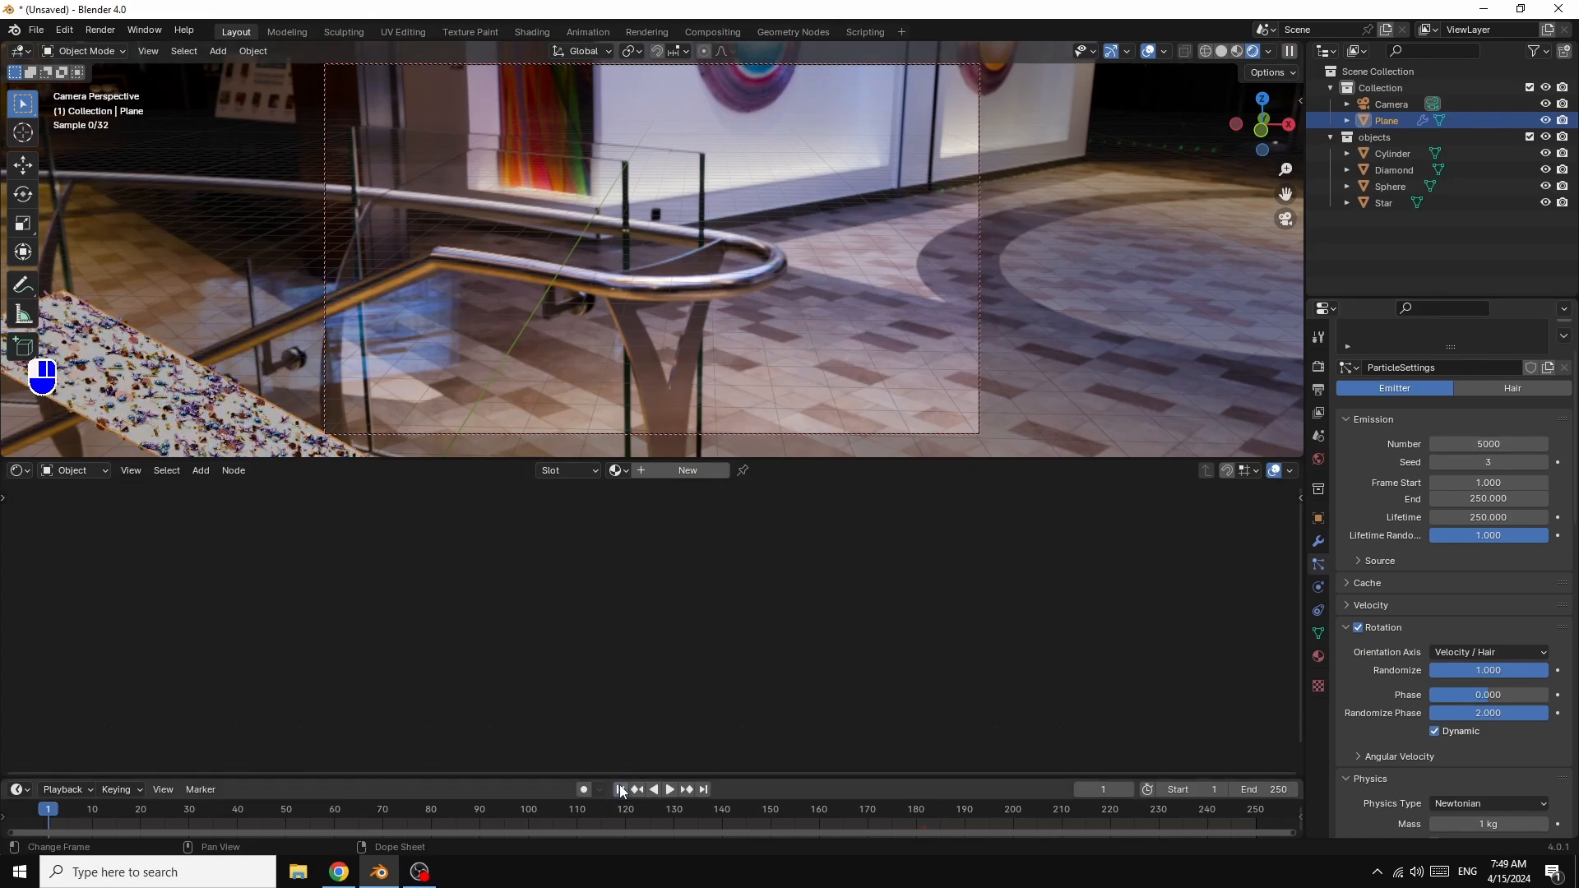
click(671, 789)
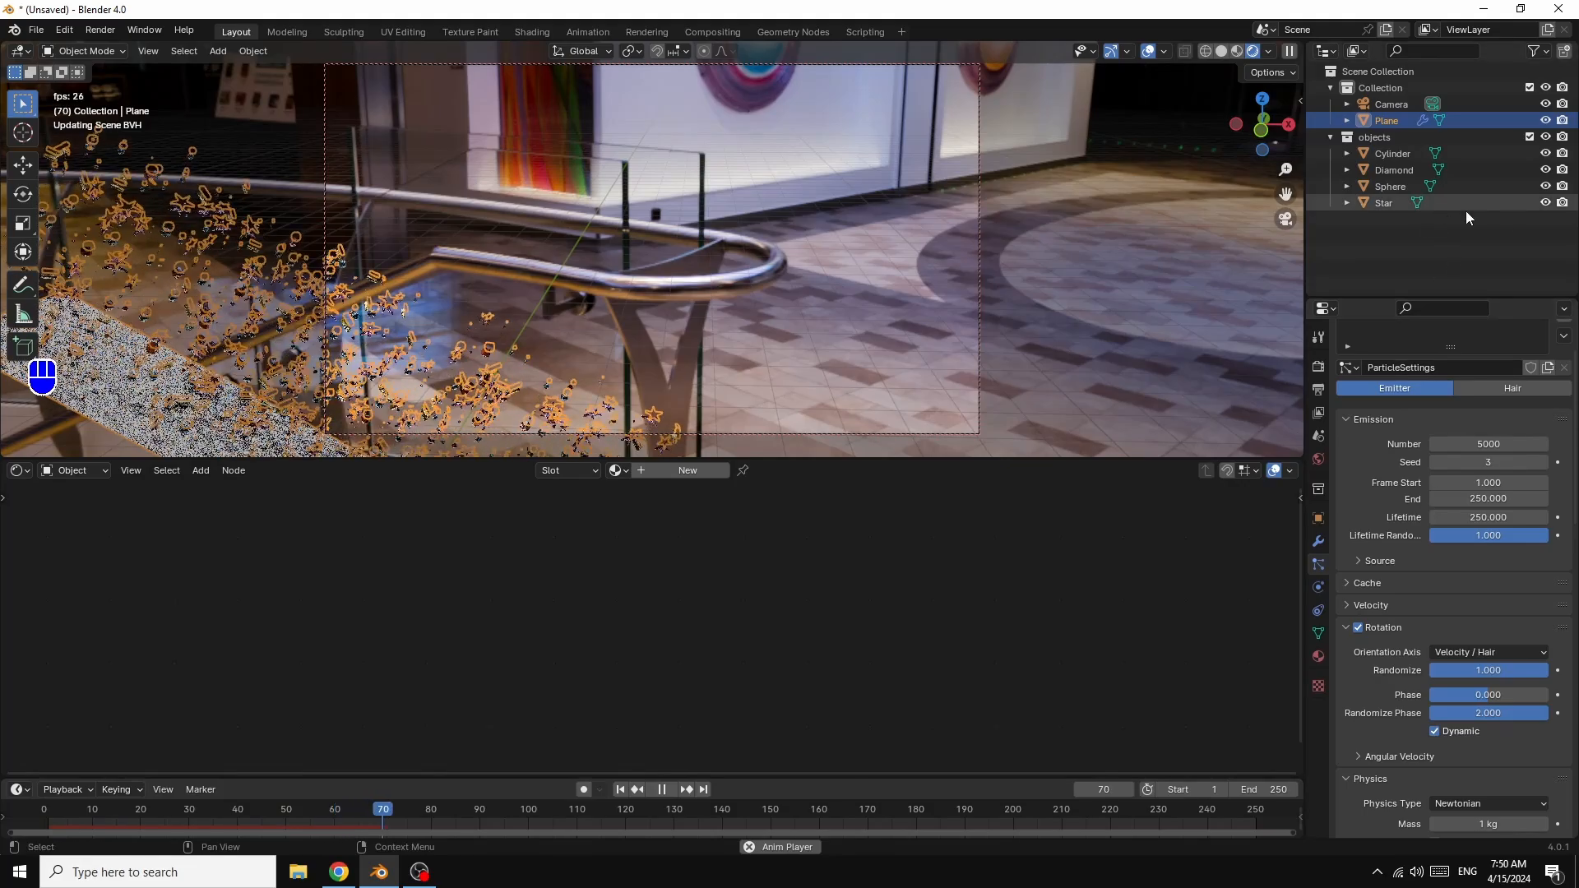
click(1477, 168)
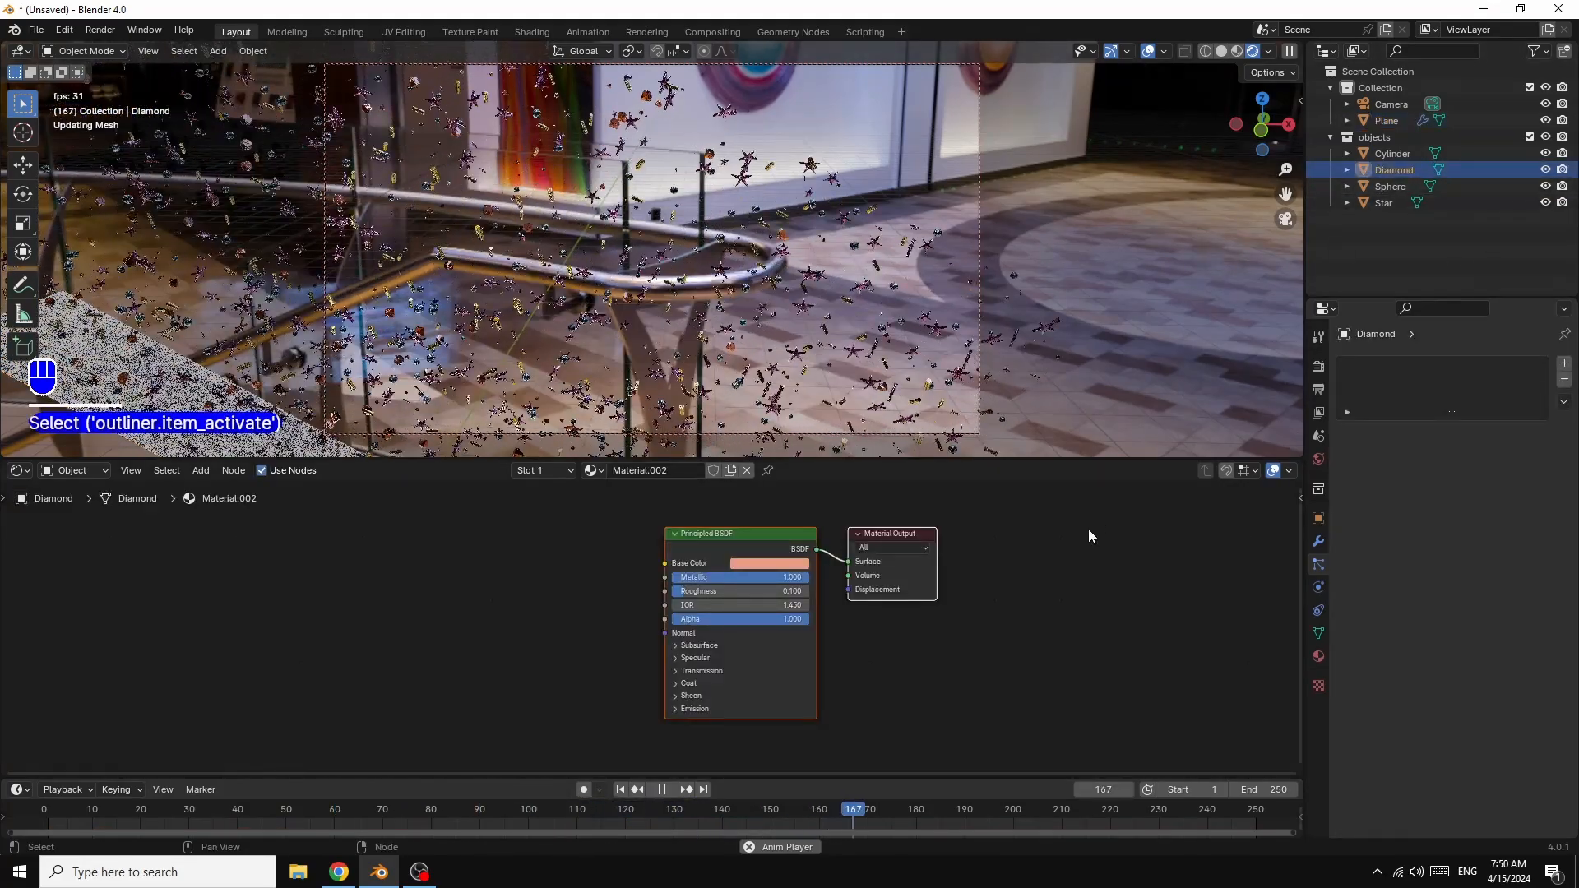
click(661, 789)
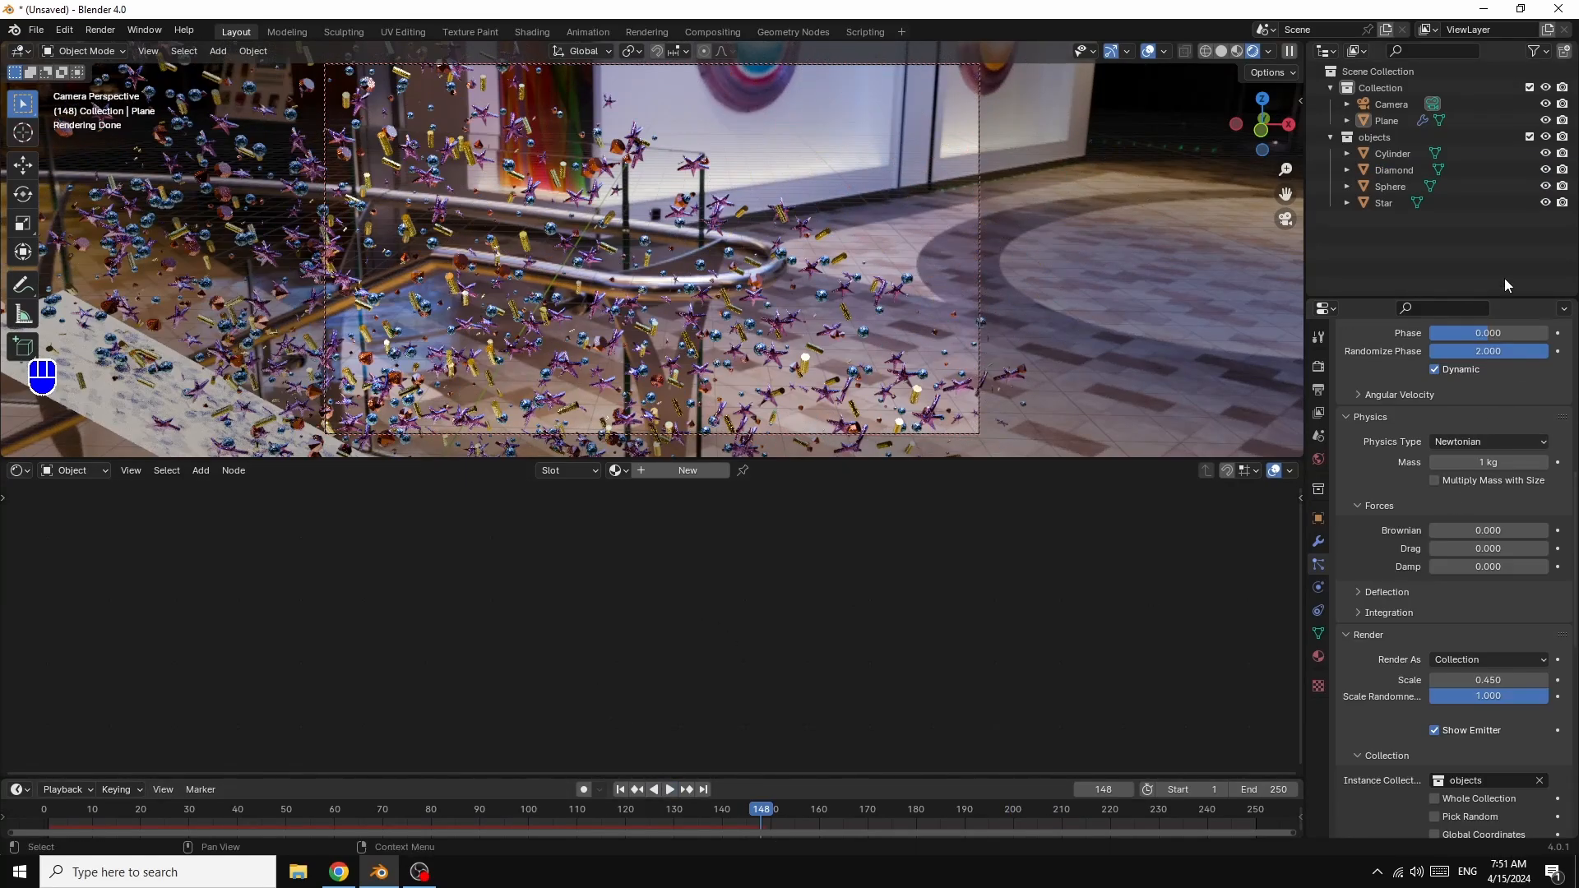
- Change the base color of the star's material to a saturated blue
click(1382, 203)
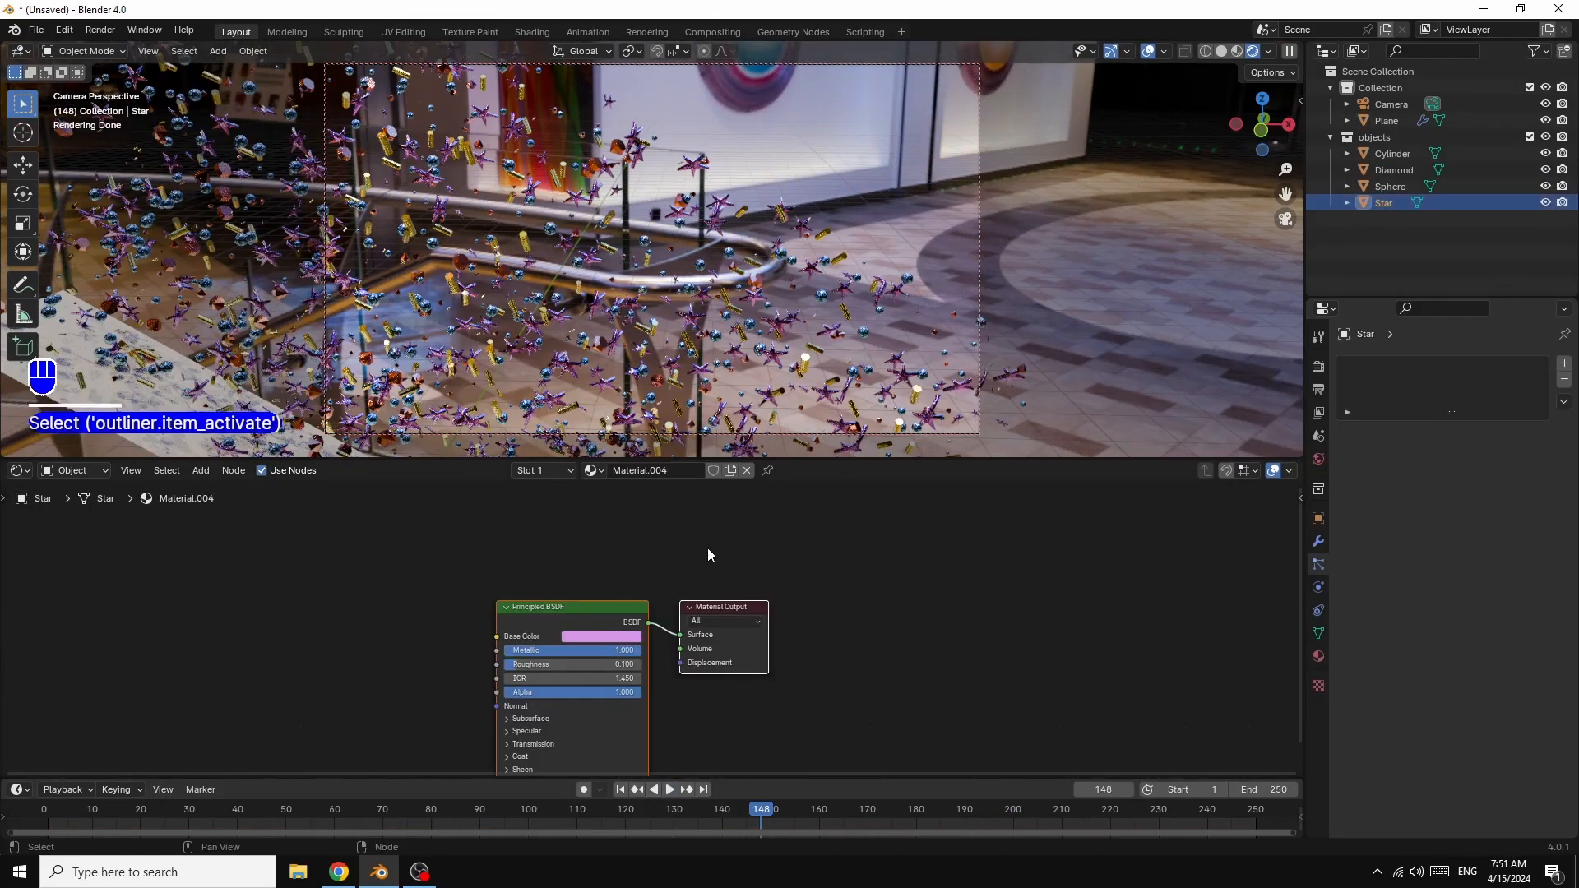
click(585, 635)
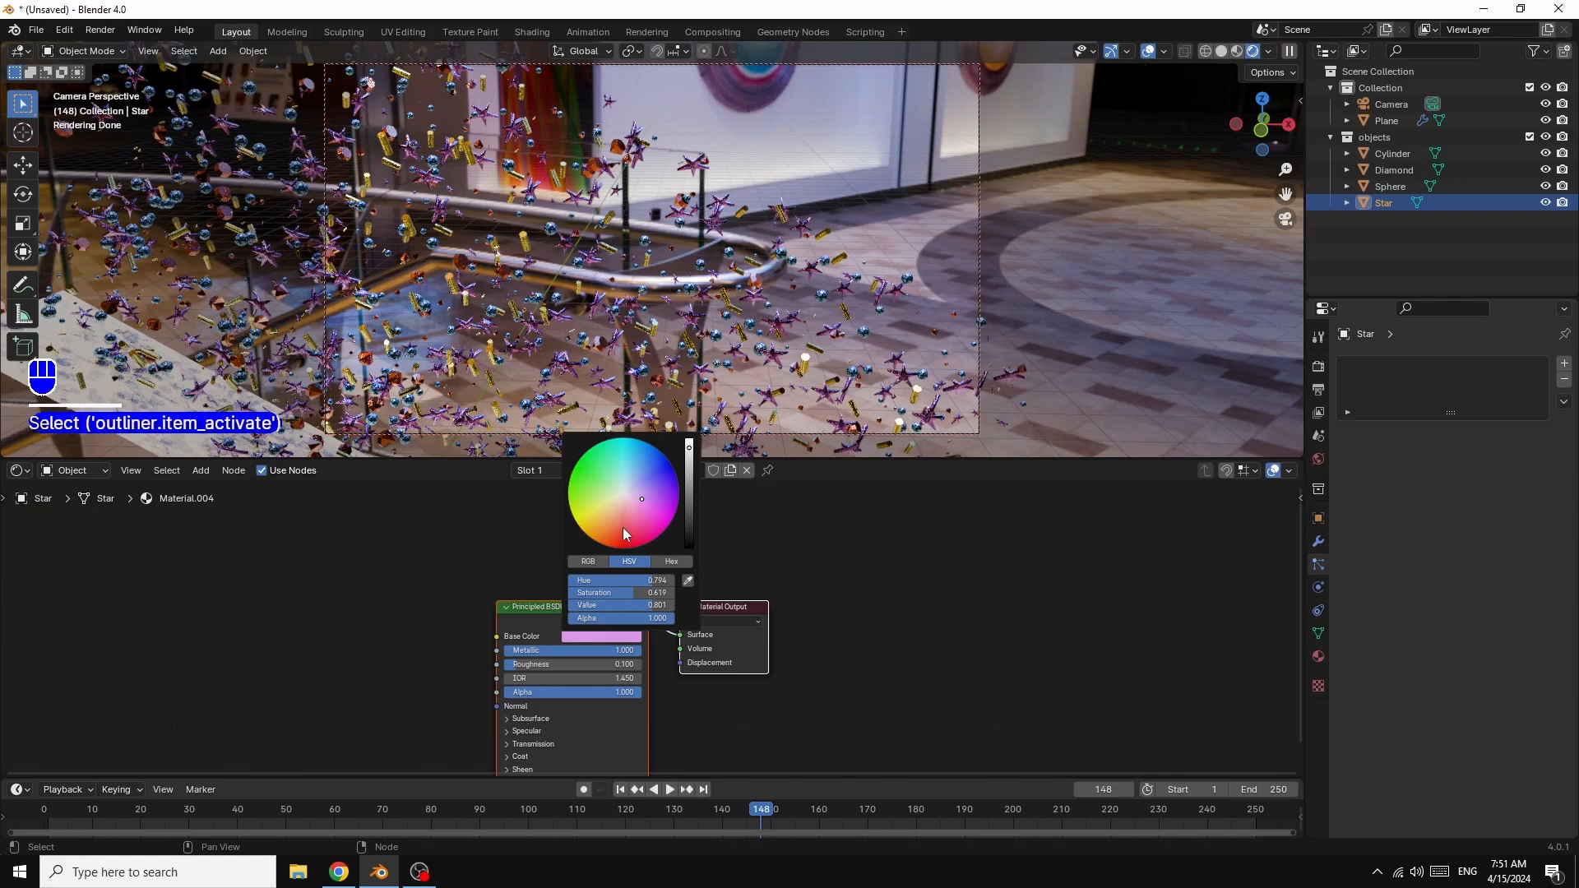
click(655, 473)
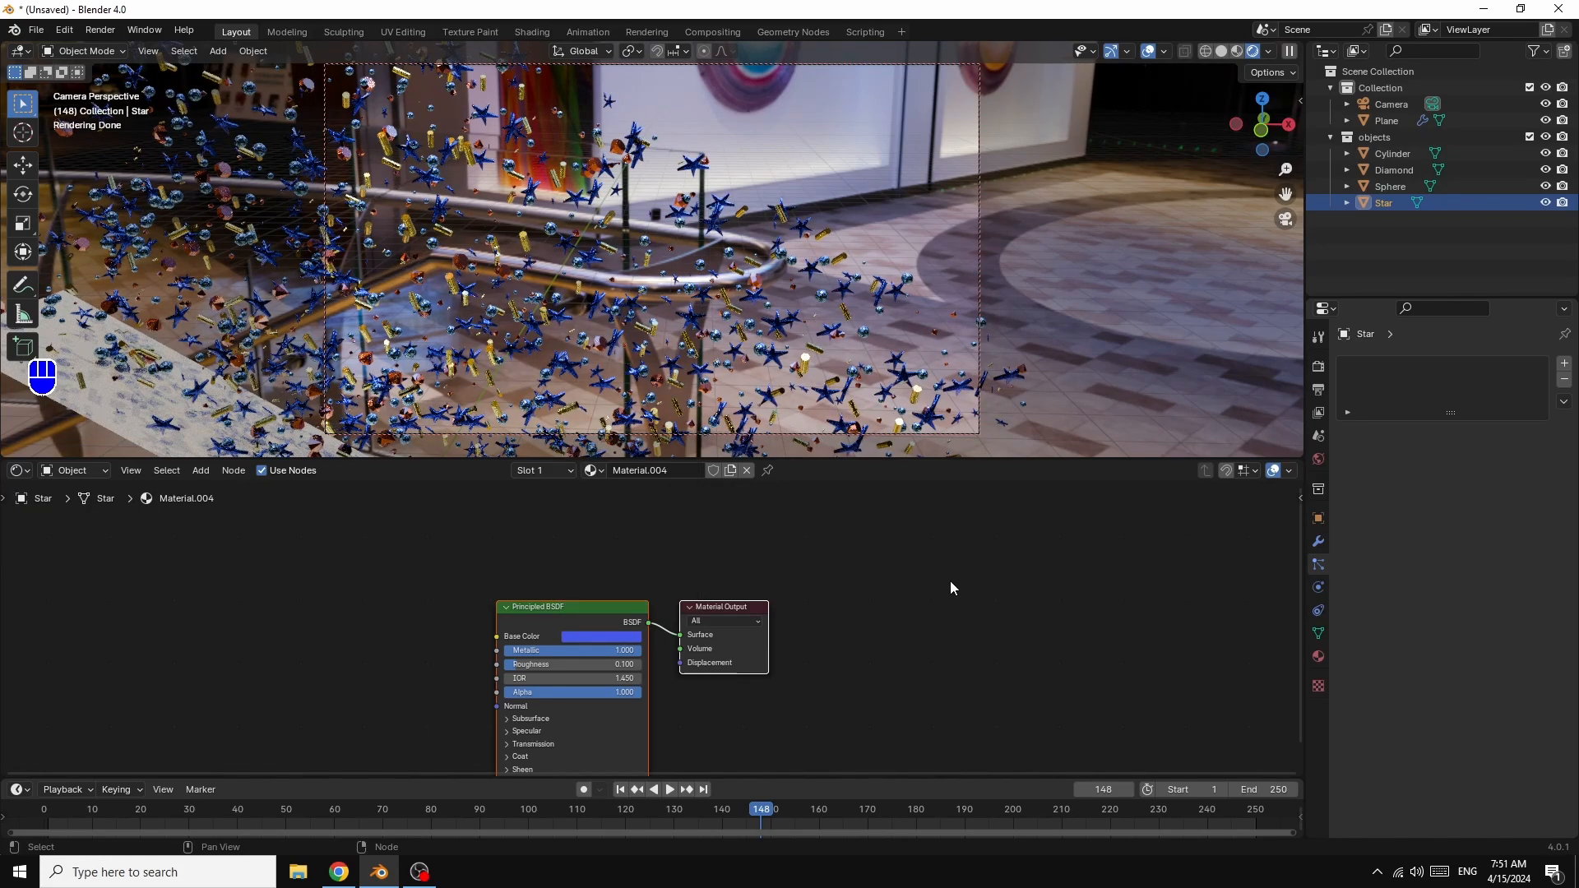
- Set the base color of the diamond's material to a strong red with saturation 0.958
click(1391, 169)
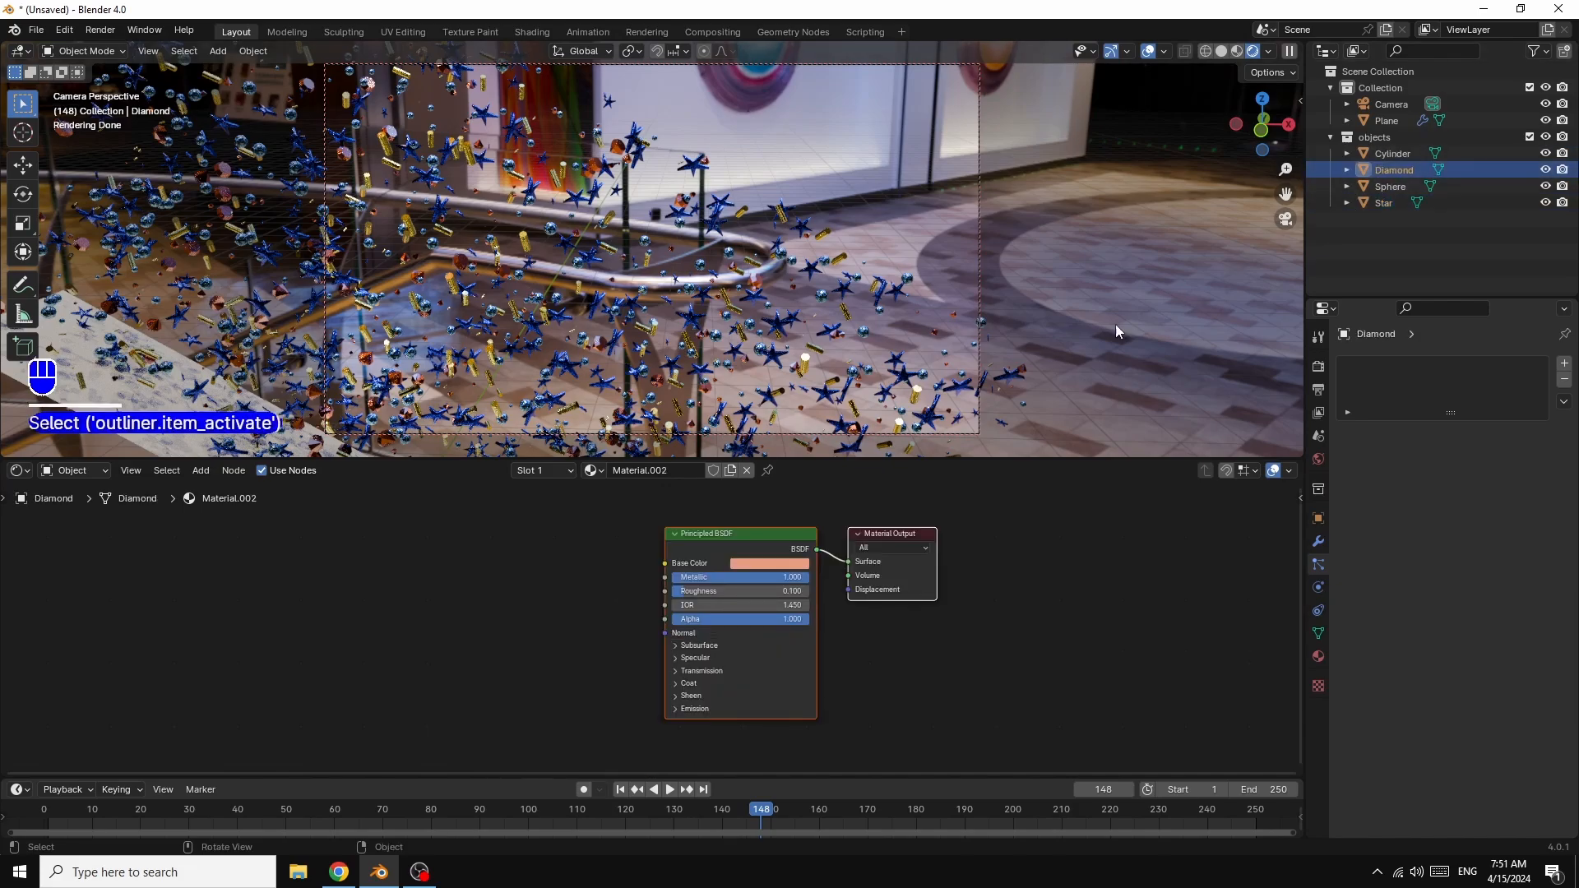
click(761, 563)
drag(784, 443, 790, 463)
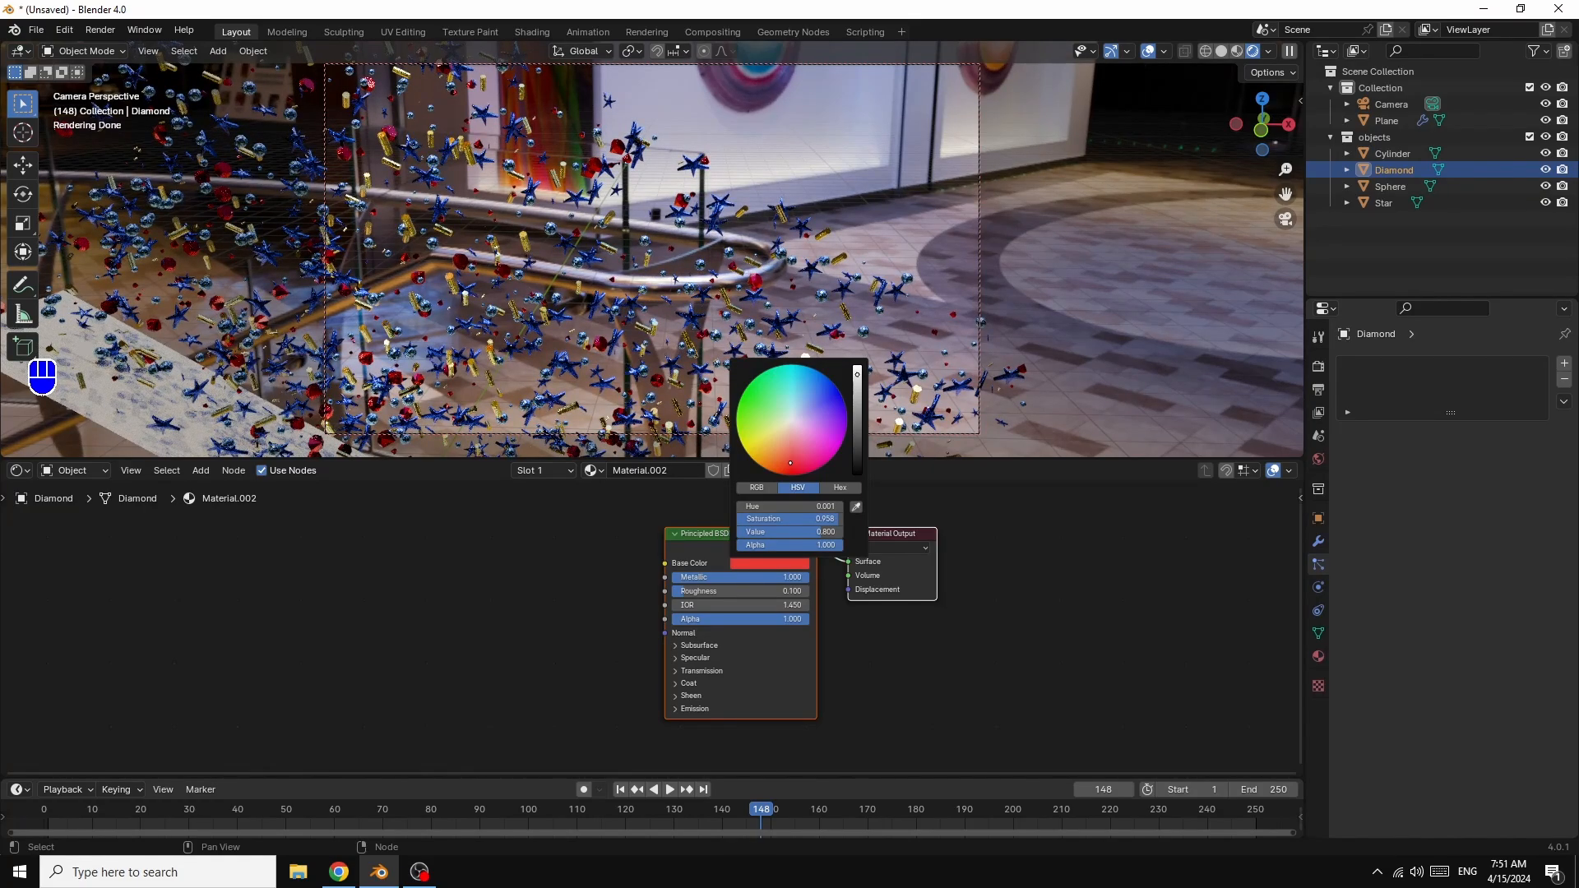
click(1100, 600)
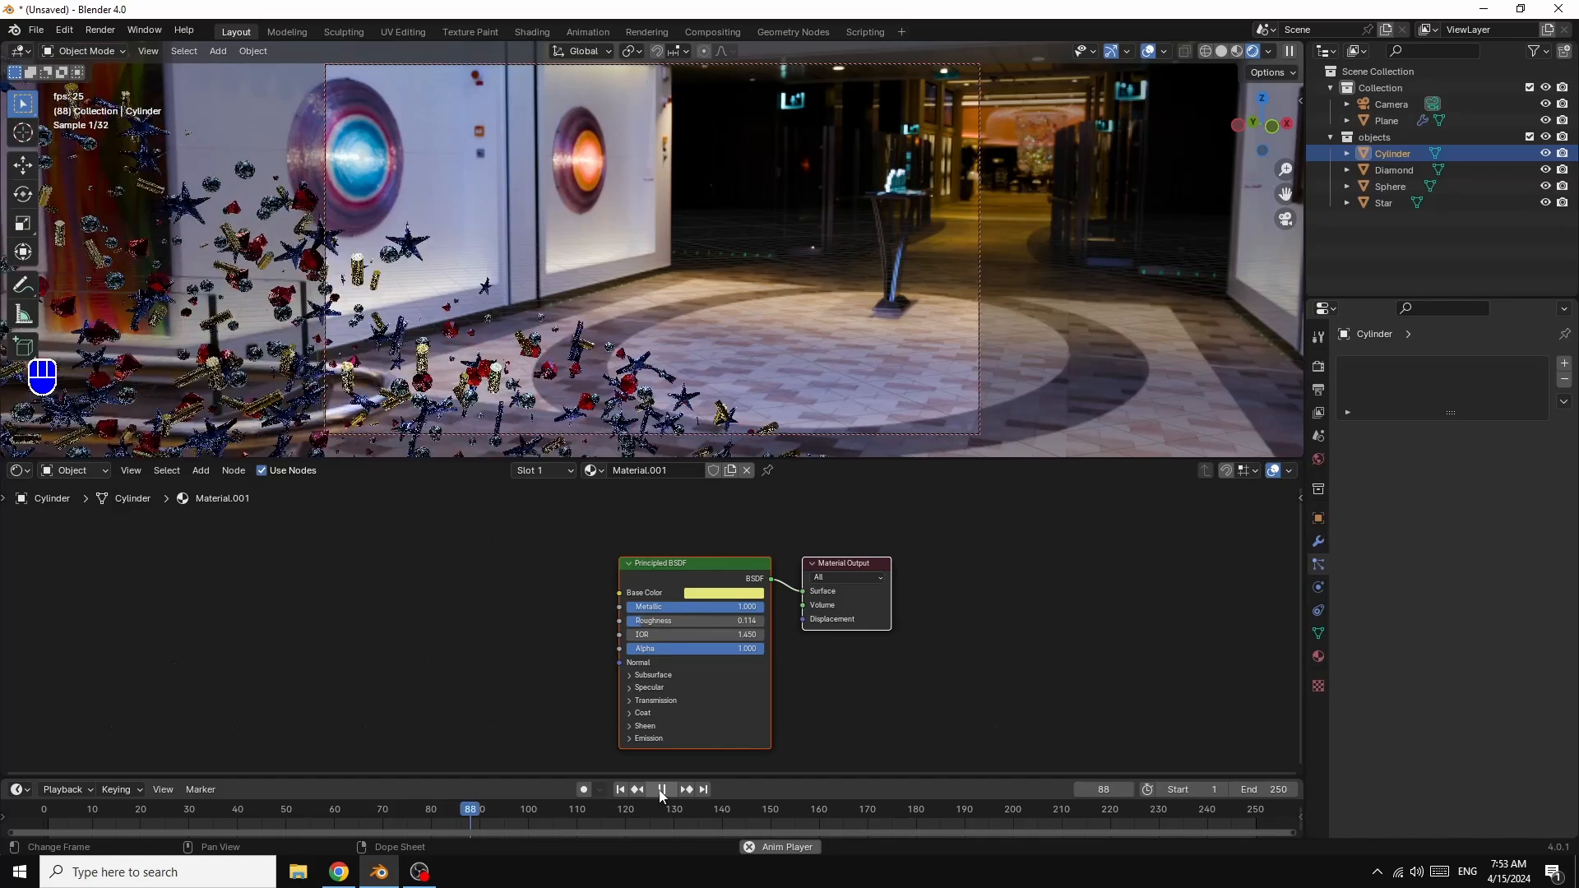
- Pause the playback and raise the camera's passepartout so the area outside its frame is fully black
click(662, 789)
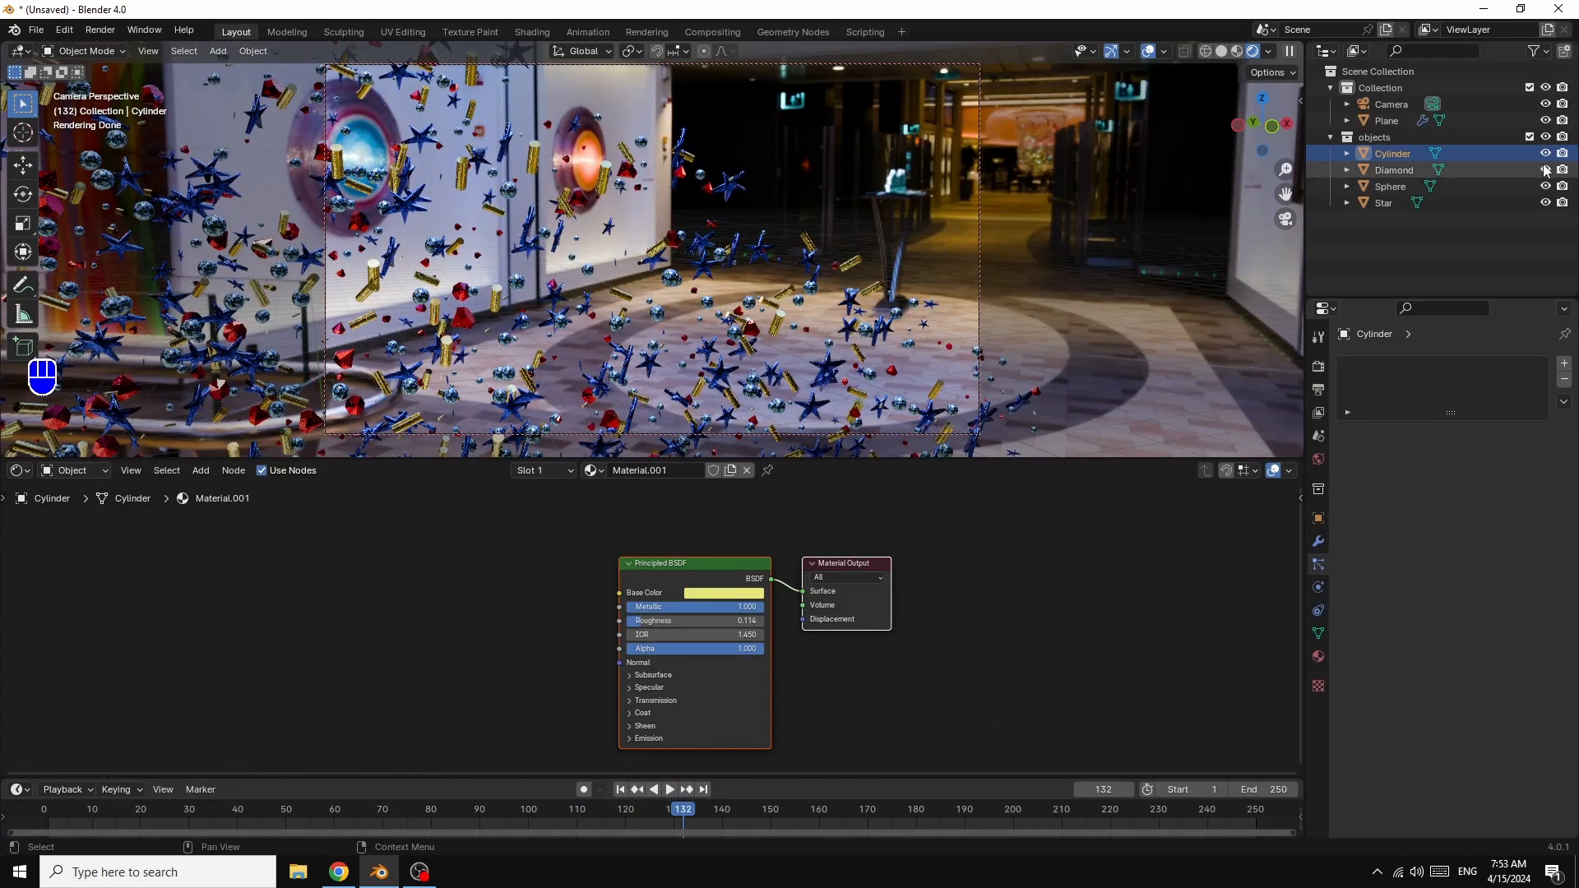
click(1384, 106)
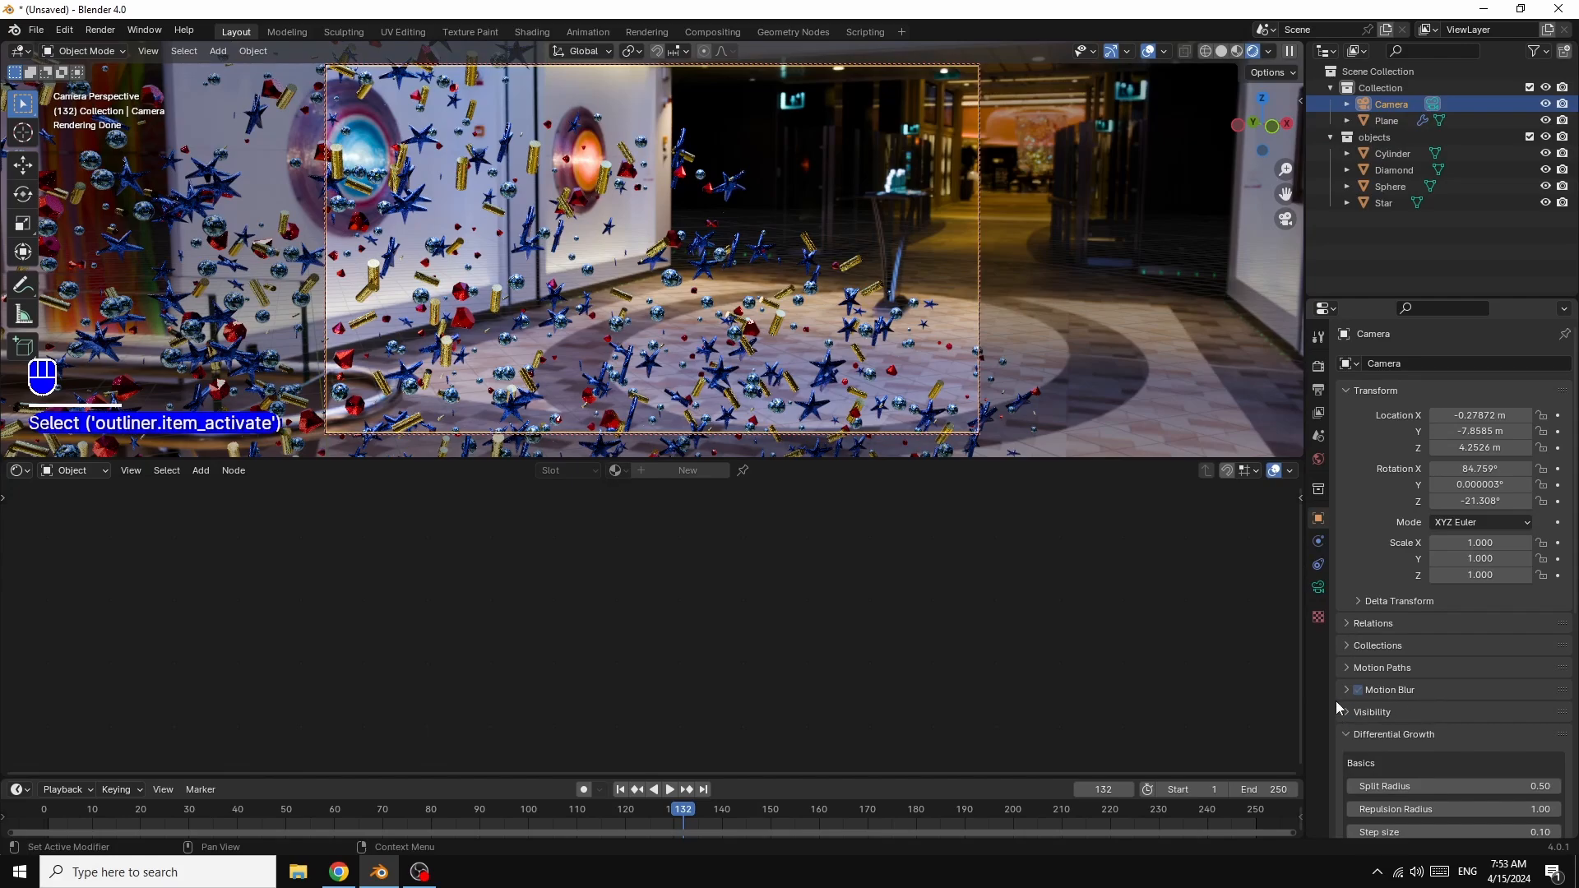
click(1318, 587)
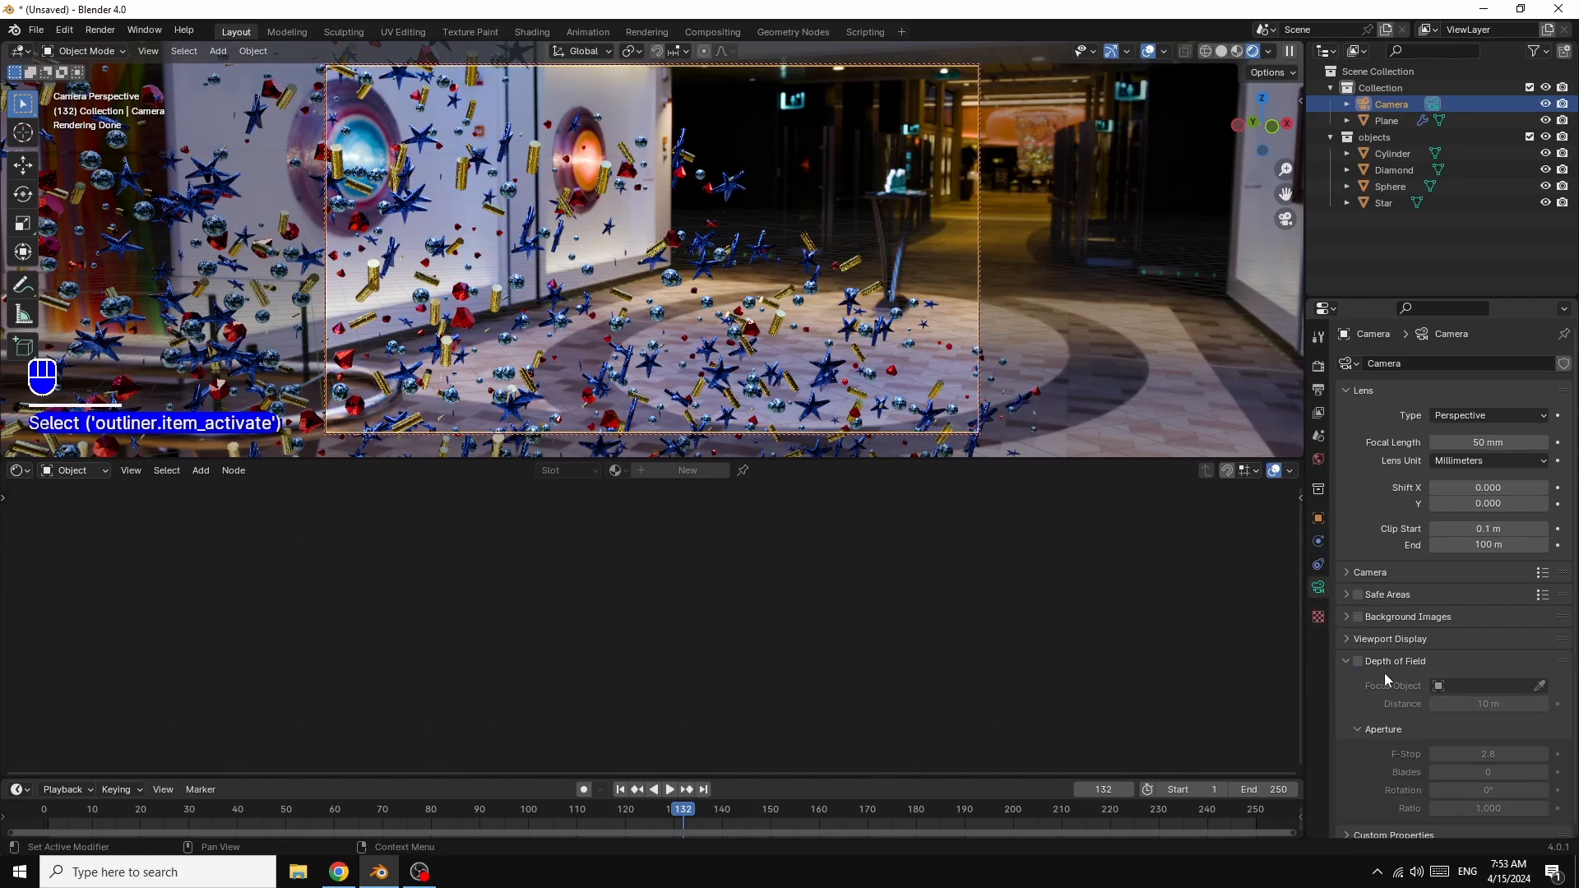
click(1347, 636)
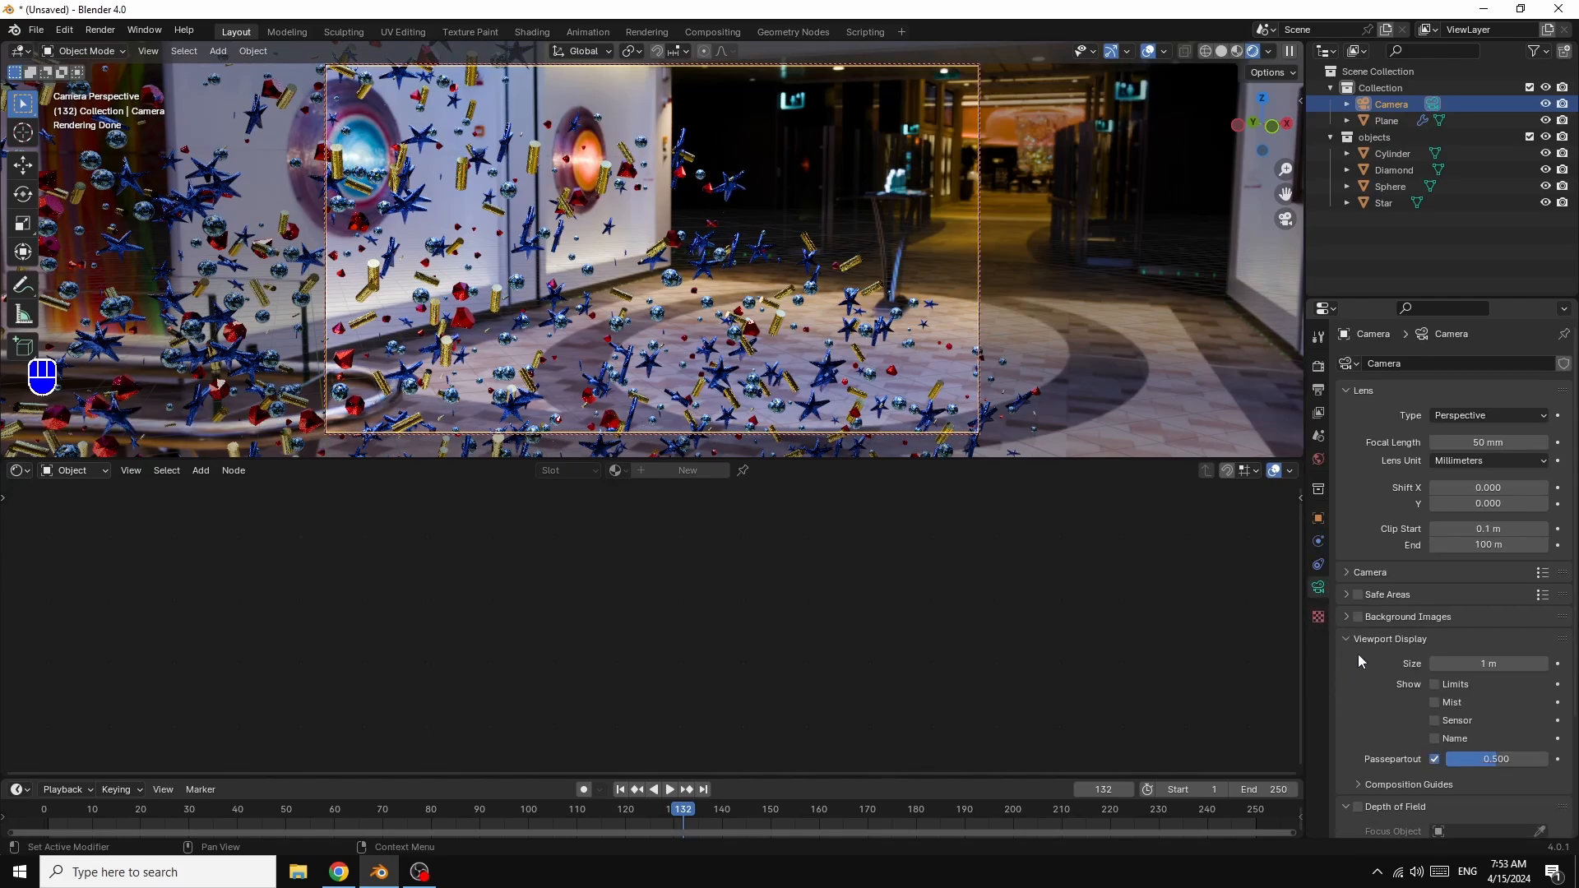
mouse_move(1492, 761)
mouse_down()
mouse_move(1545, 764)
mouse_move(1495, 767)
mouse_up()
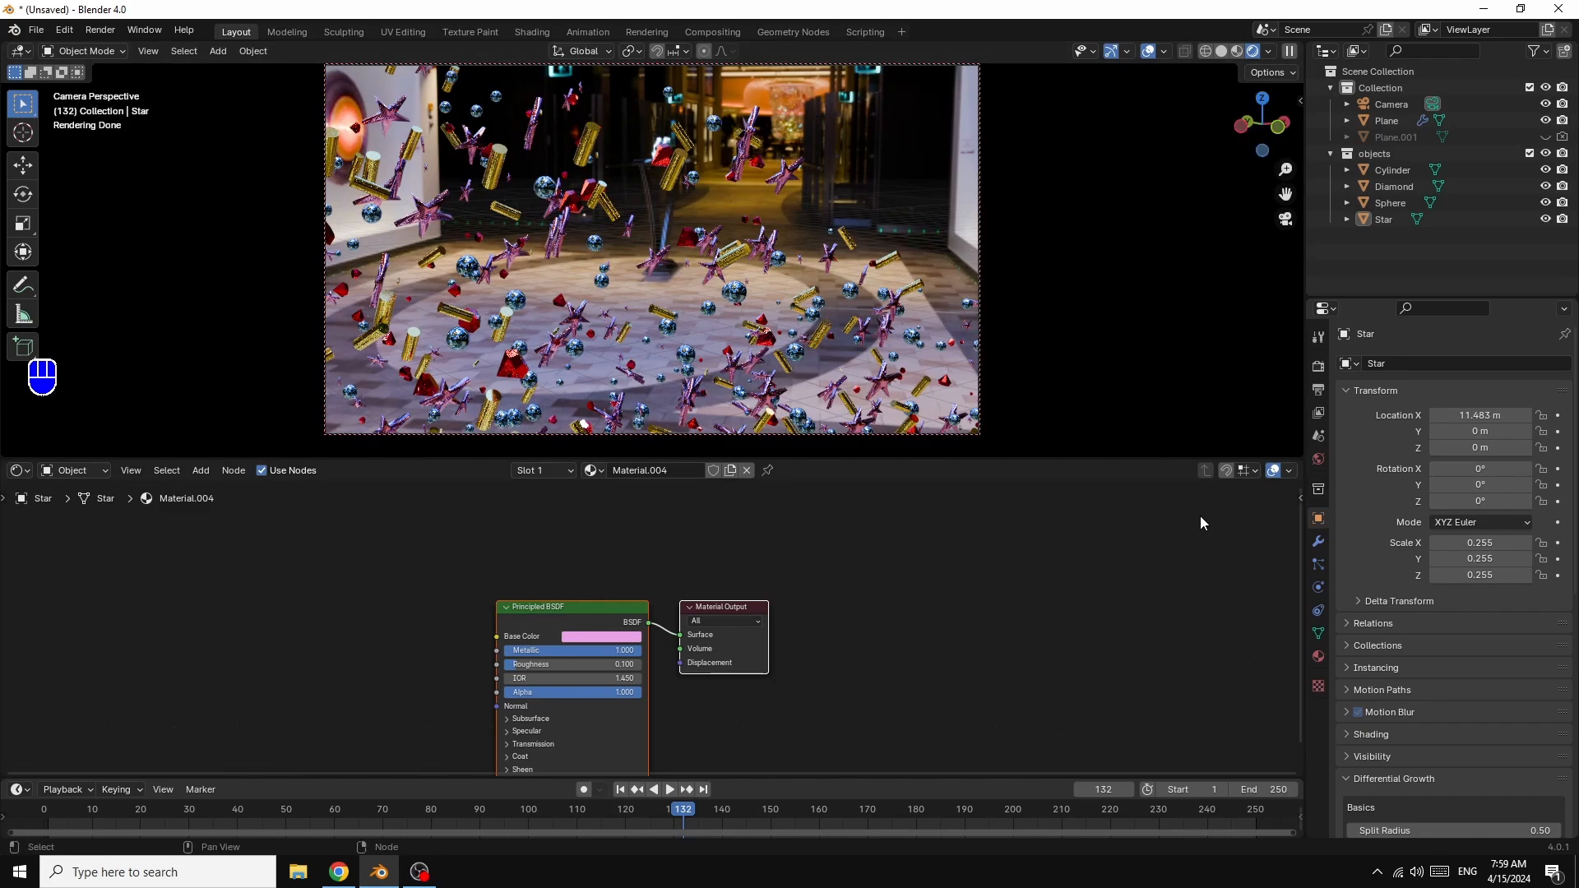
- Set the render output format to FFmpeg Video with an MPEG-4 container
click(1319, 392)
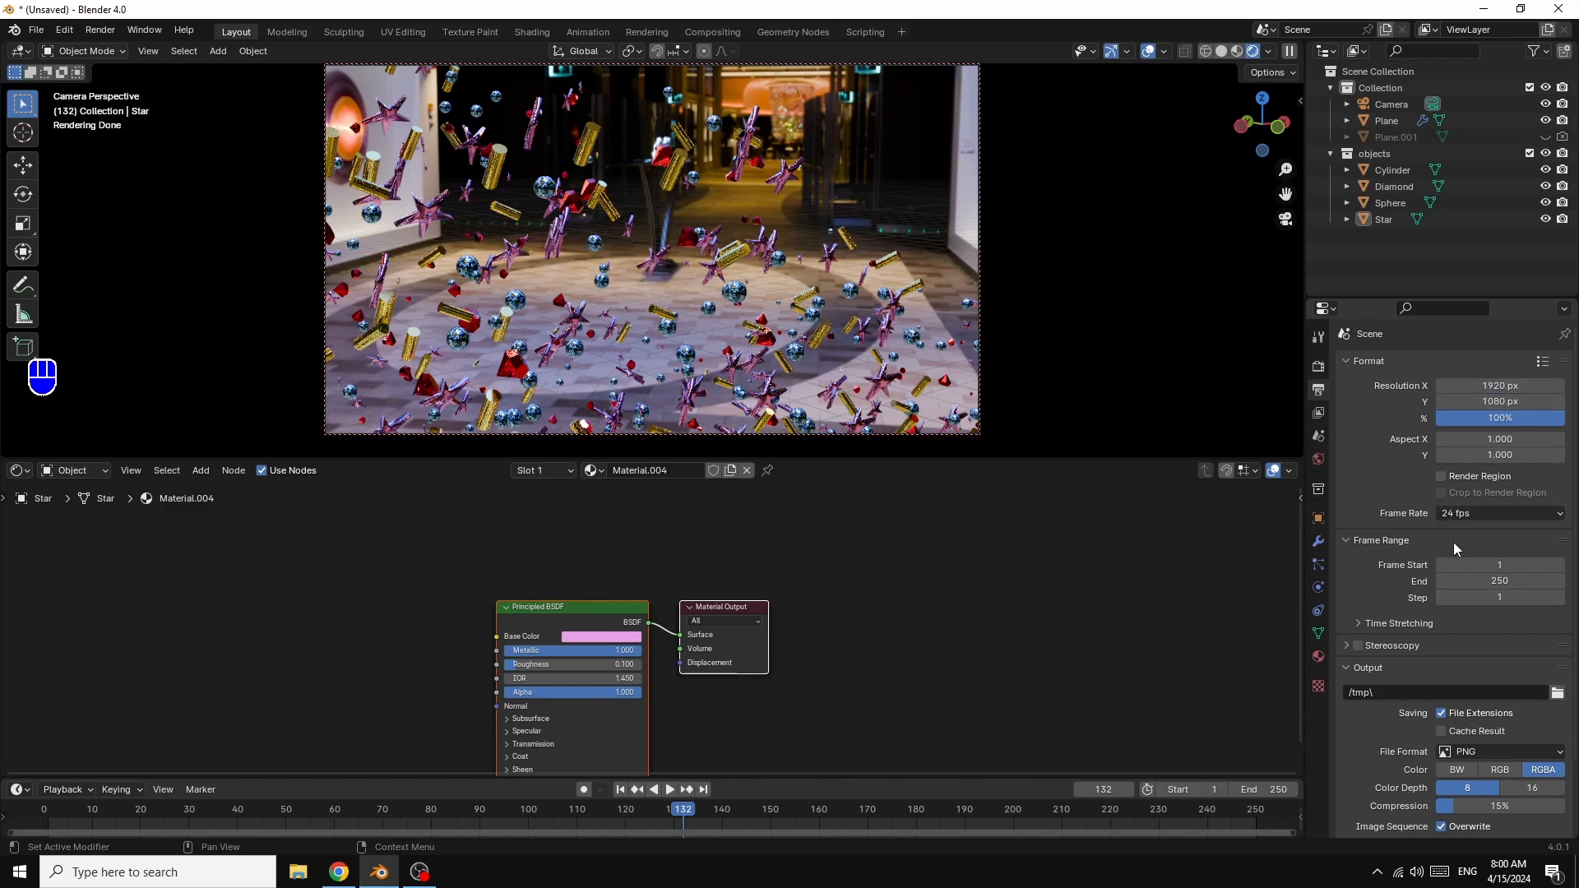
click(1521, 752)
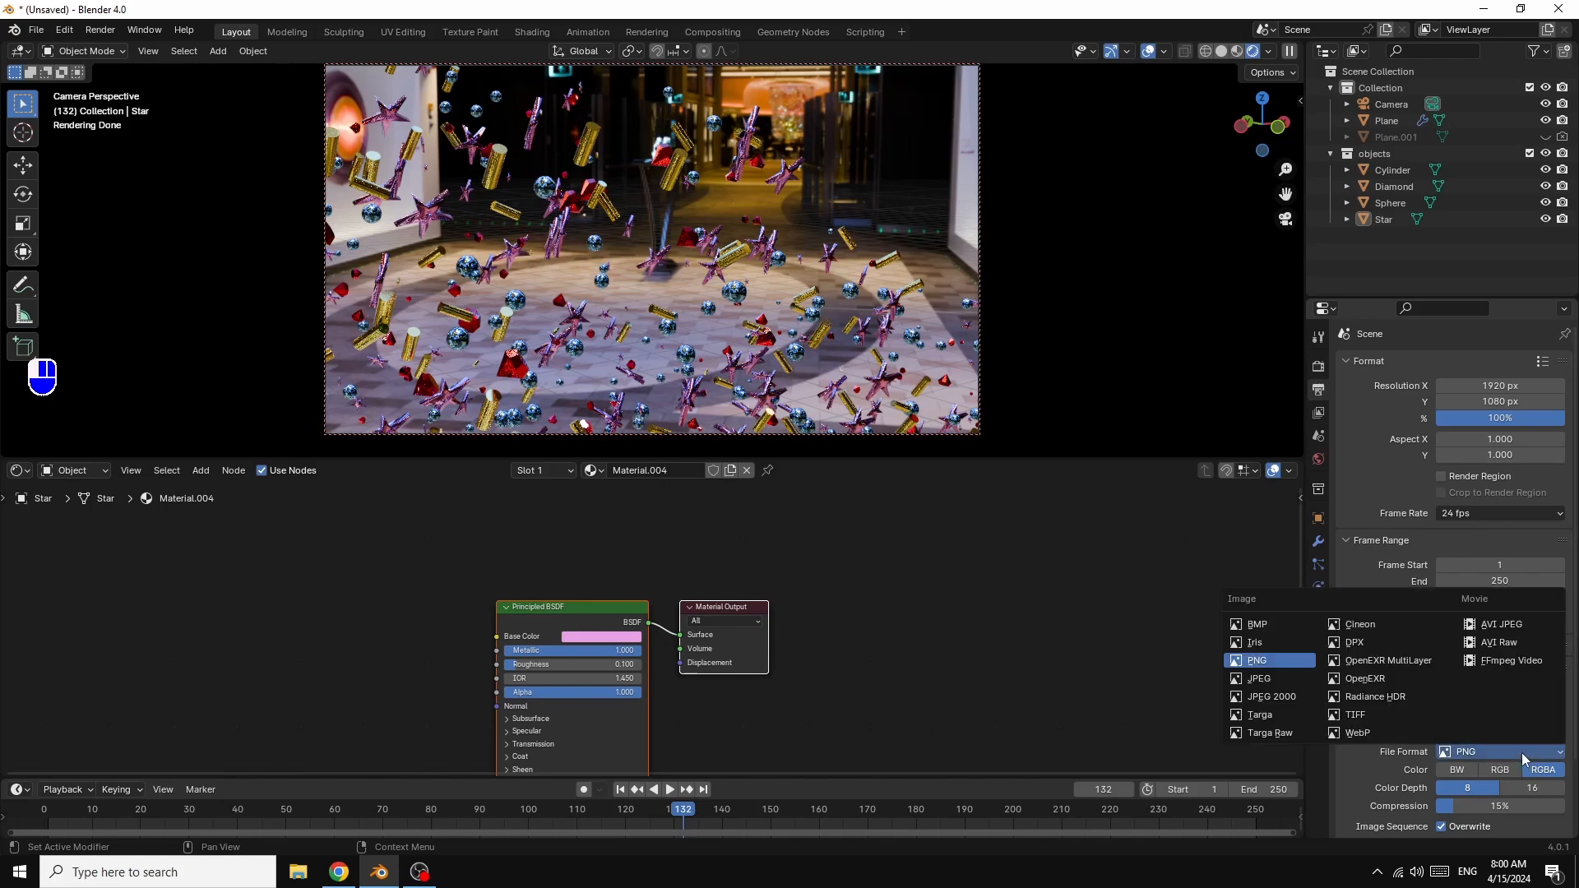
click(1498, 661)
scroll(1573, 733, down, 1)
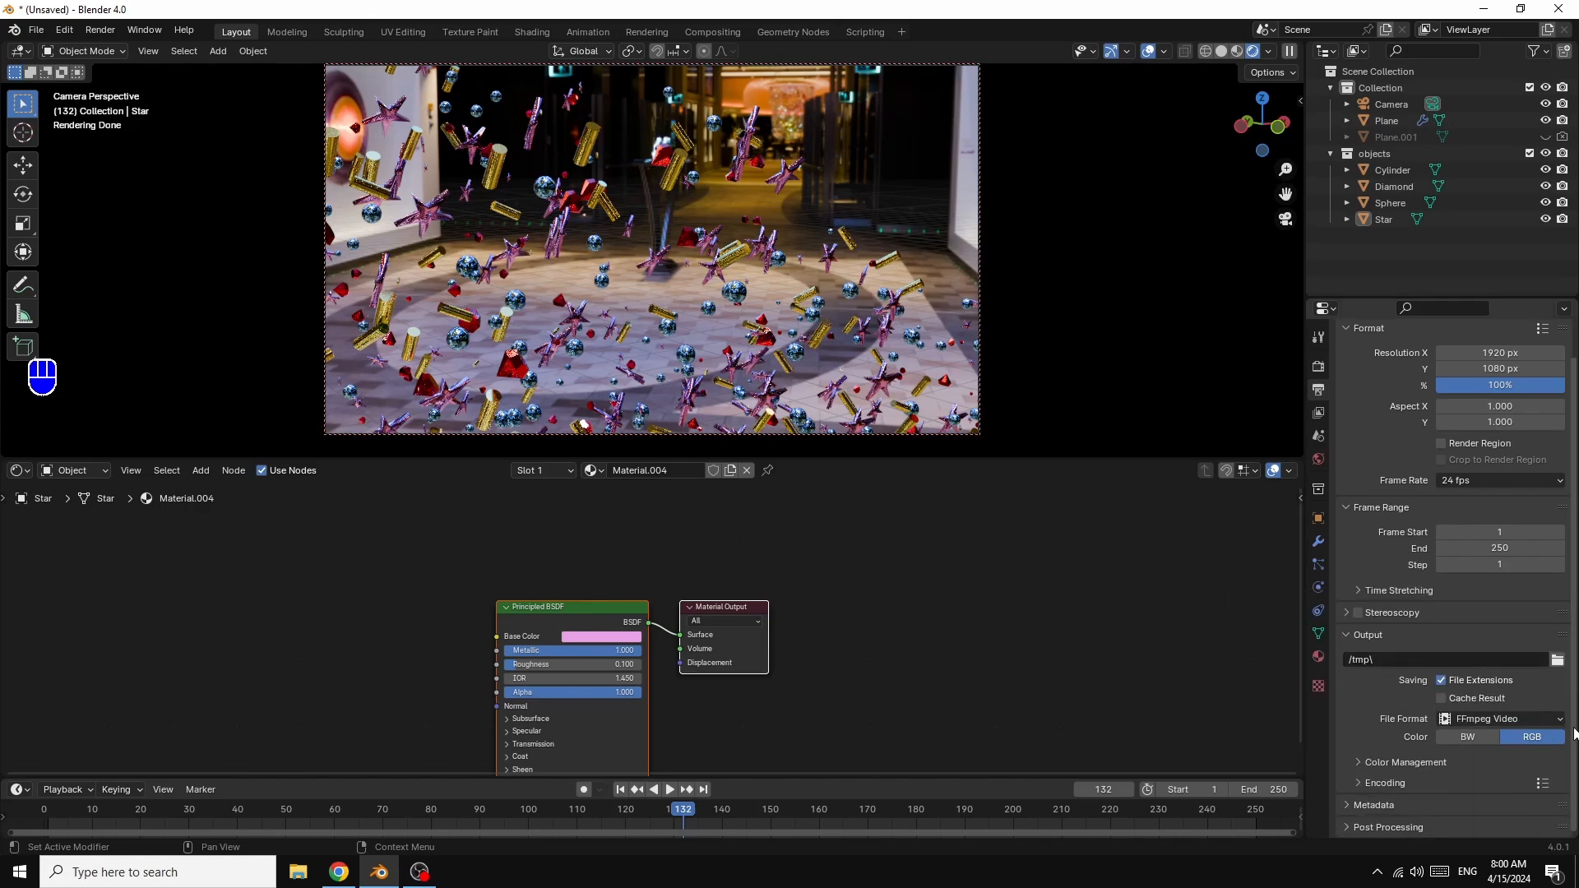
click(1355, 784)
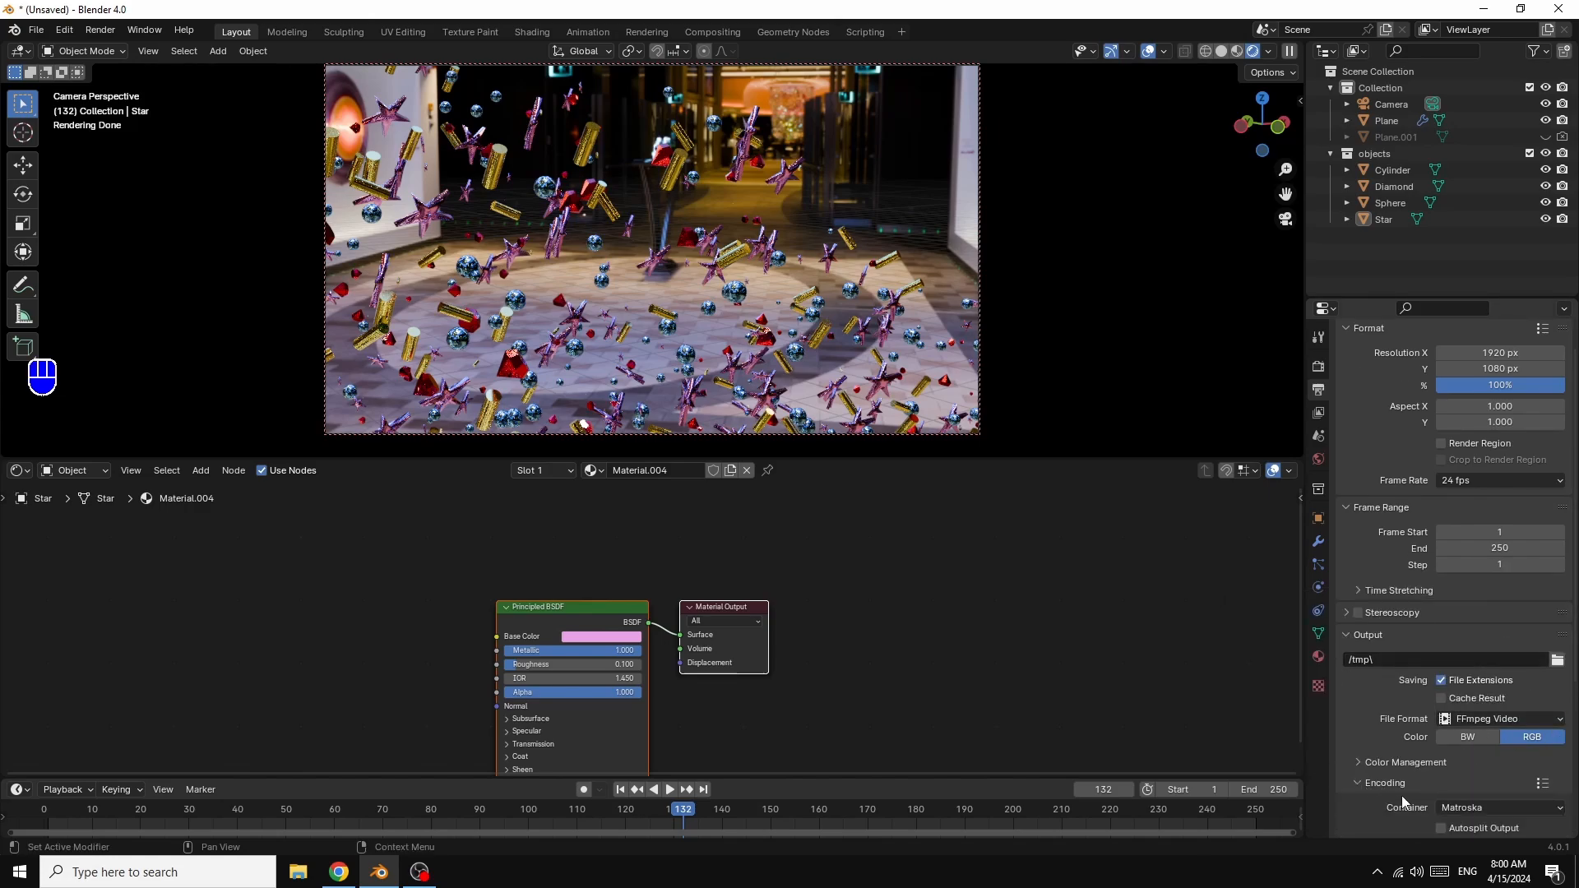
click(1487, 807)
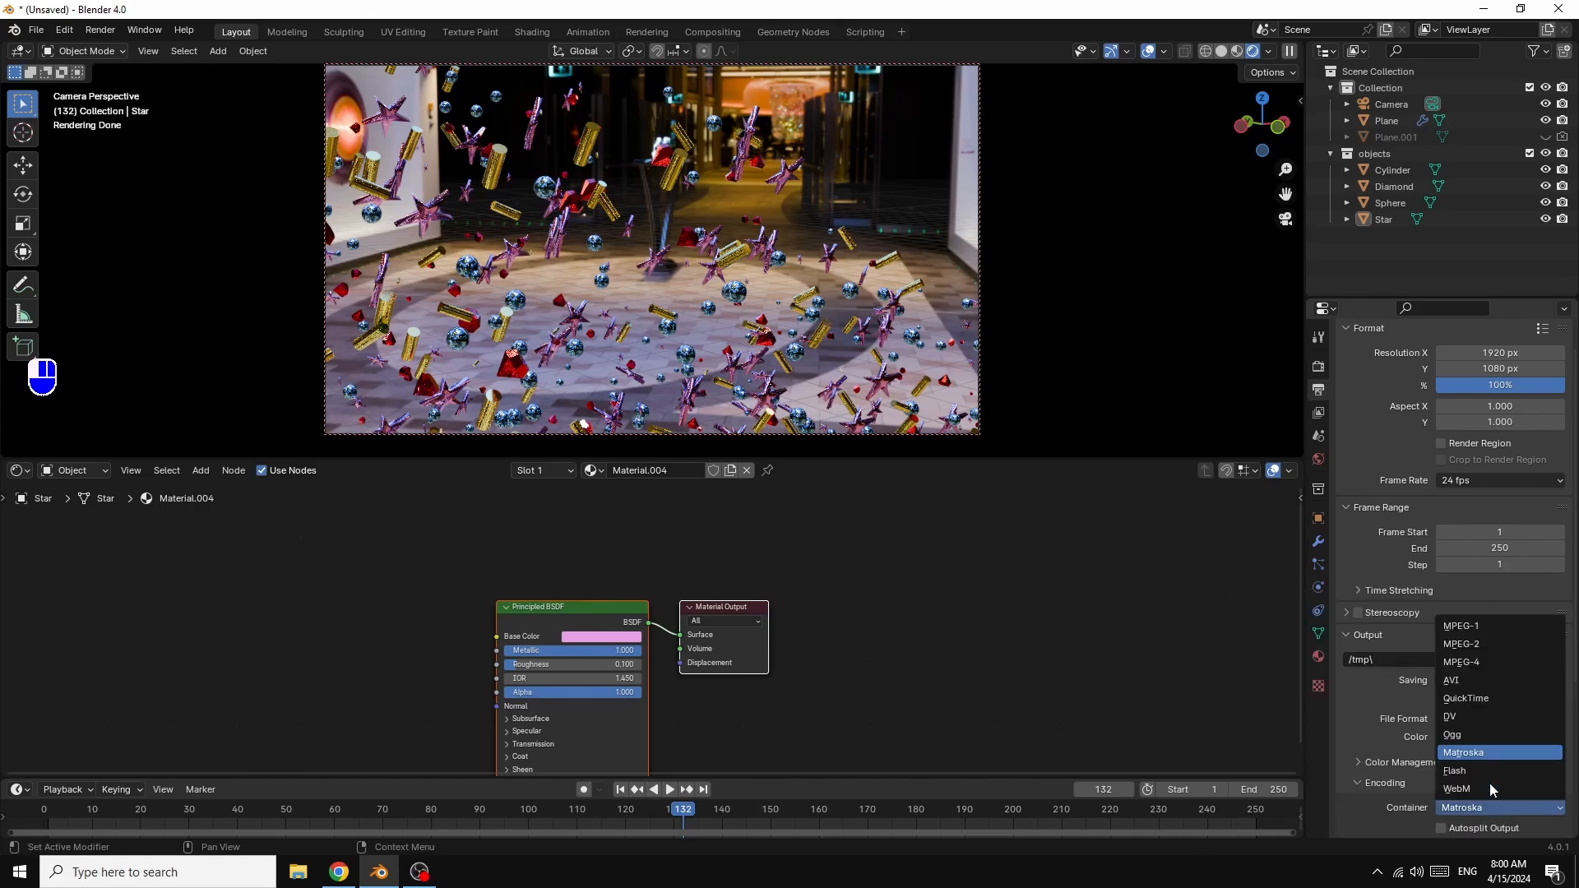
click(1466, 662)
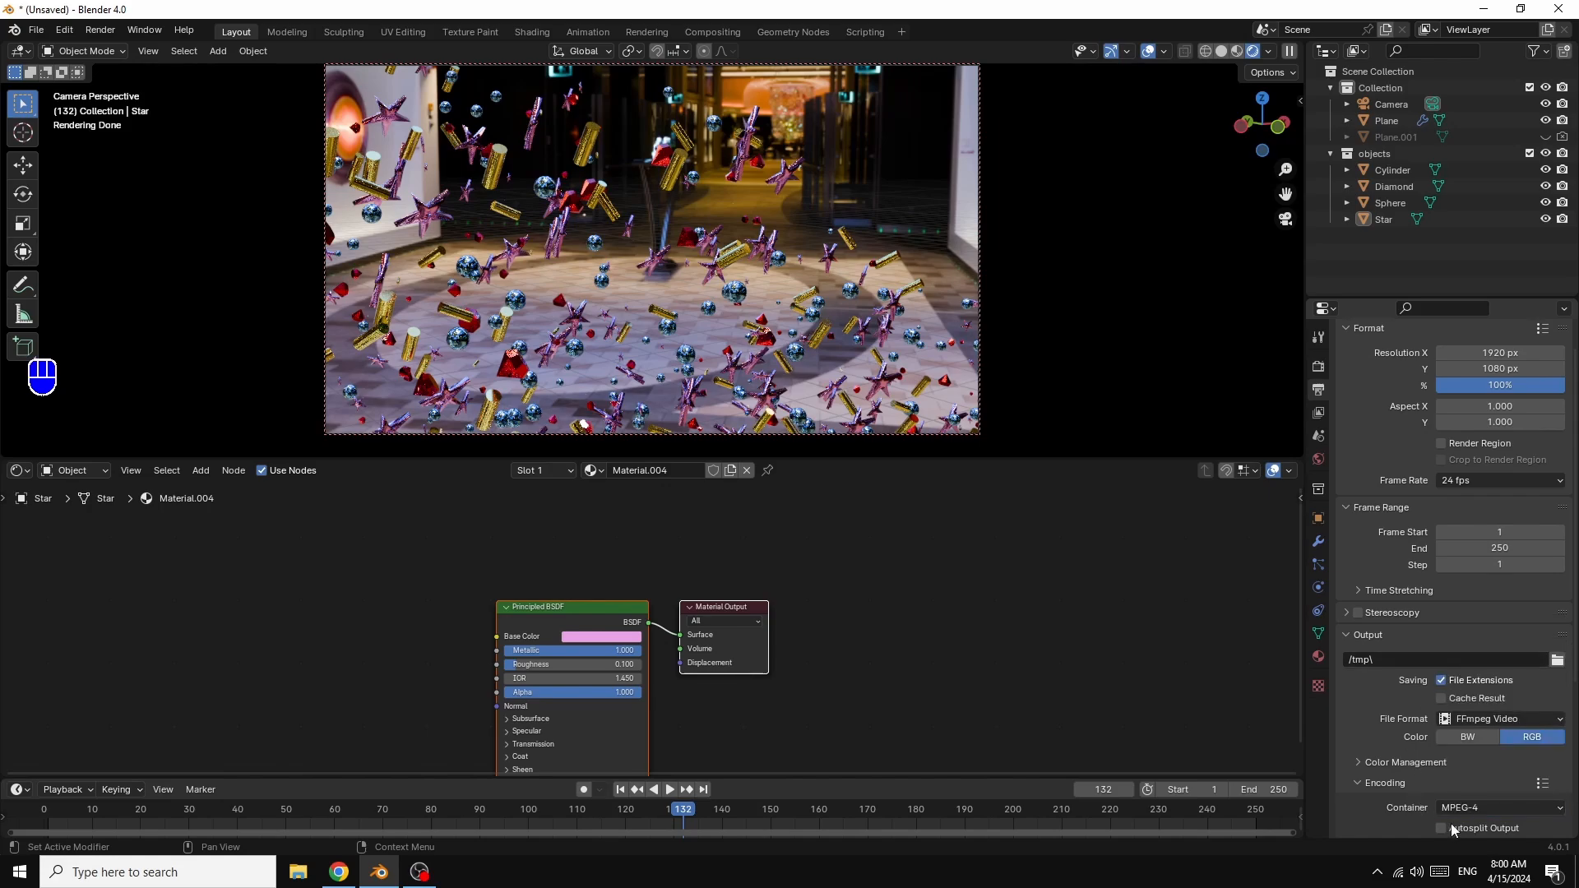
- Set the output quality of the encoded H.264 video to High Quality
scroll(1451, 822, down, 3)
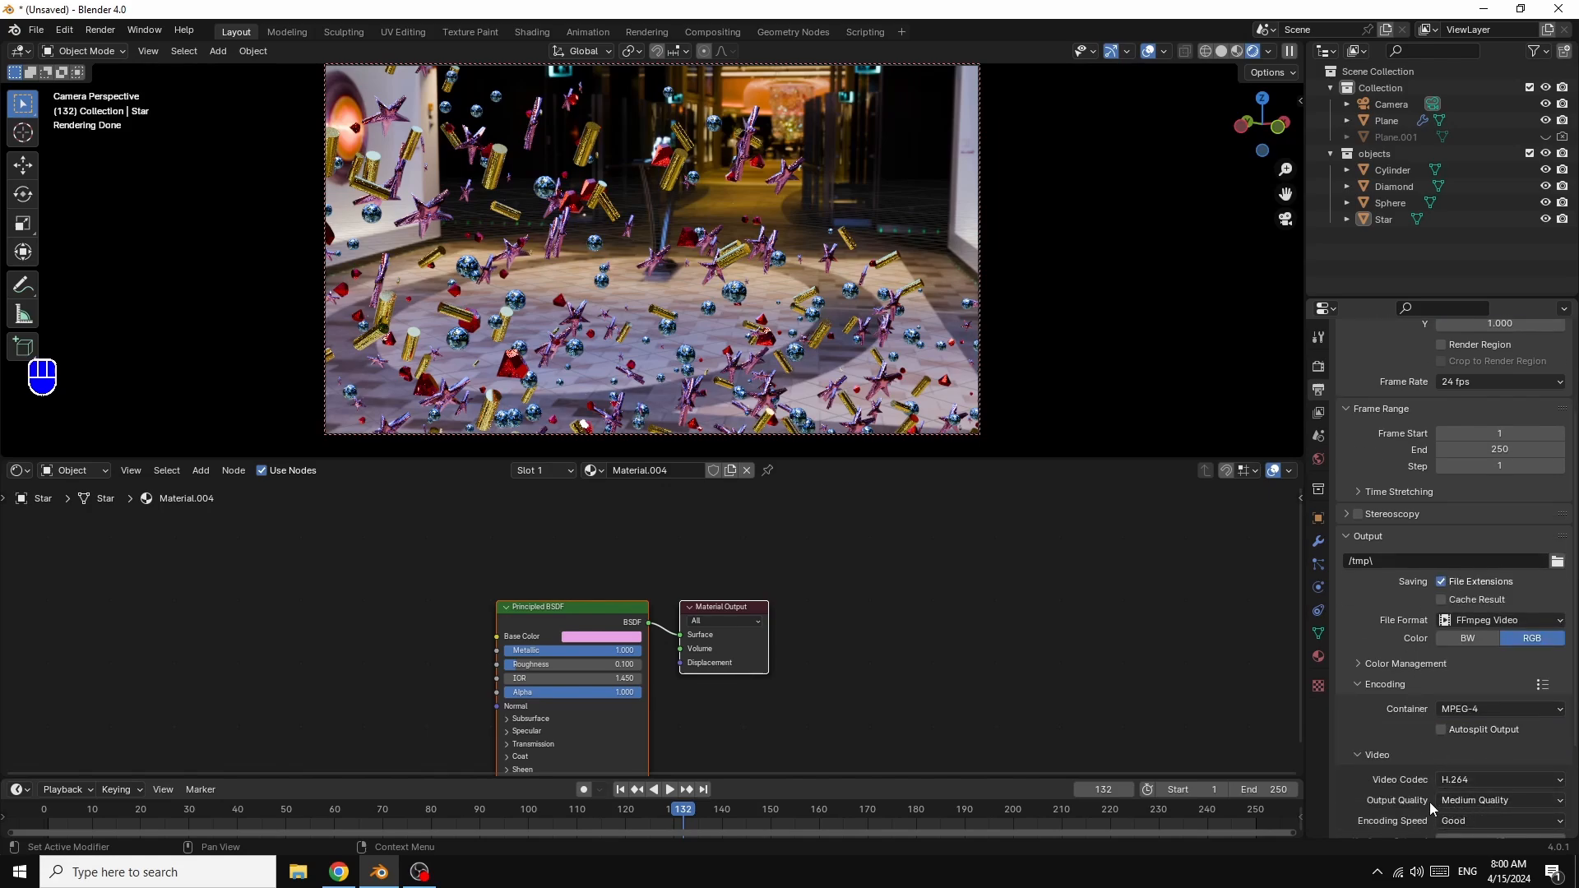
click(1478, 802)
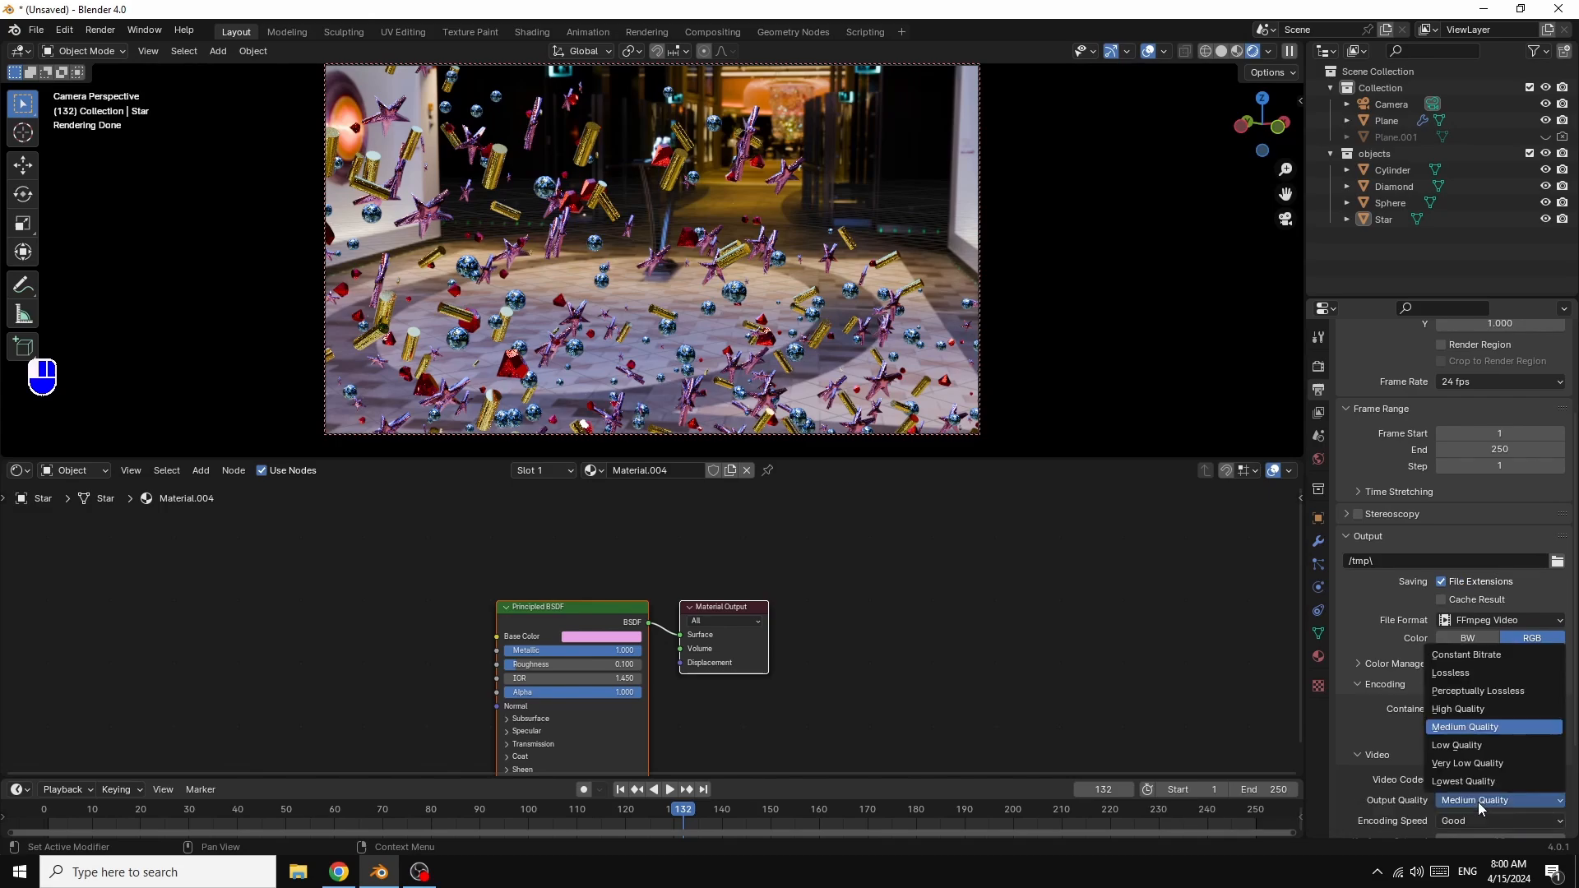
click(1459, 712)
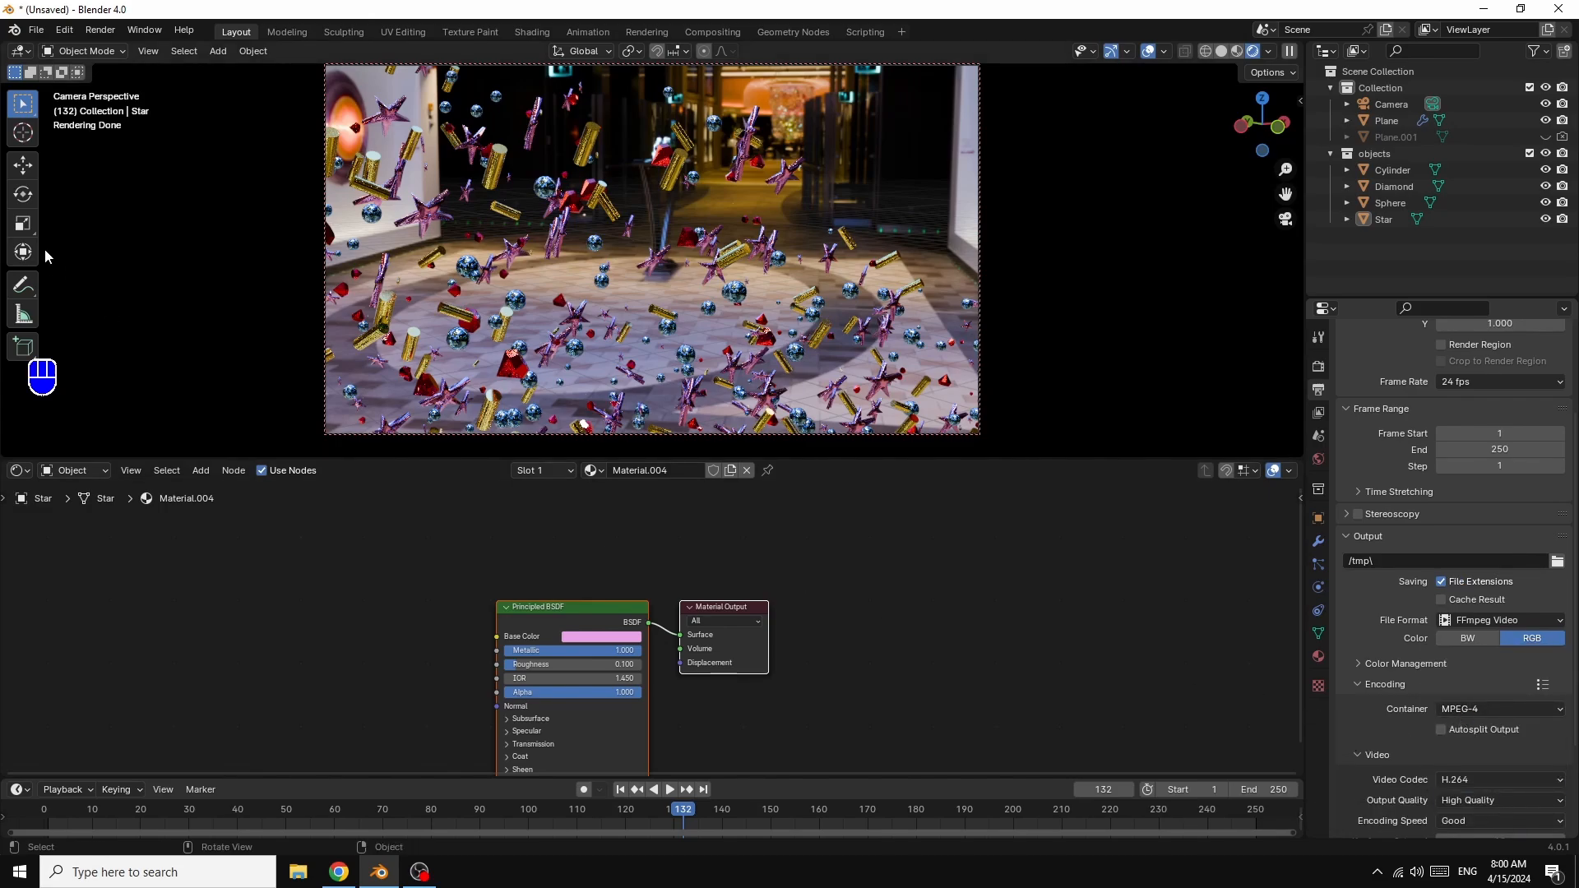
- Start rendering the full animation
click(100, 30)
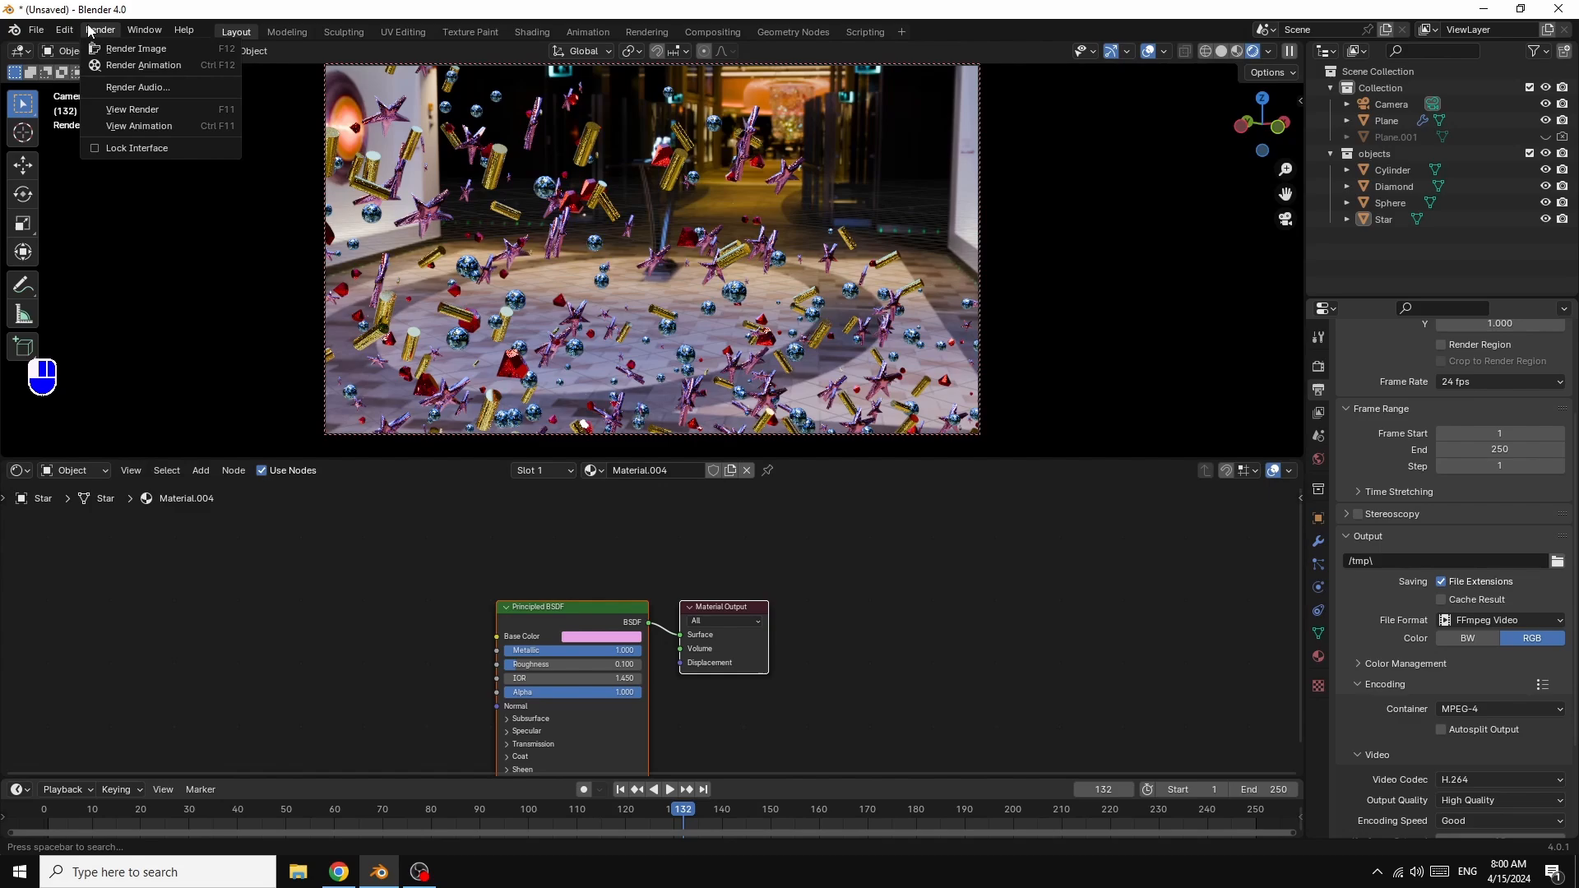
click(161, 66)
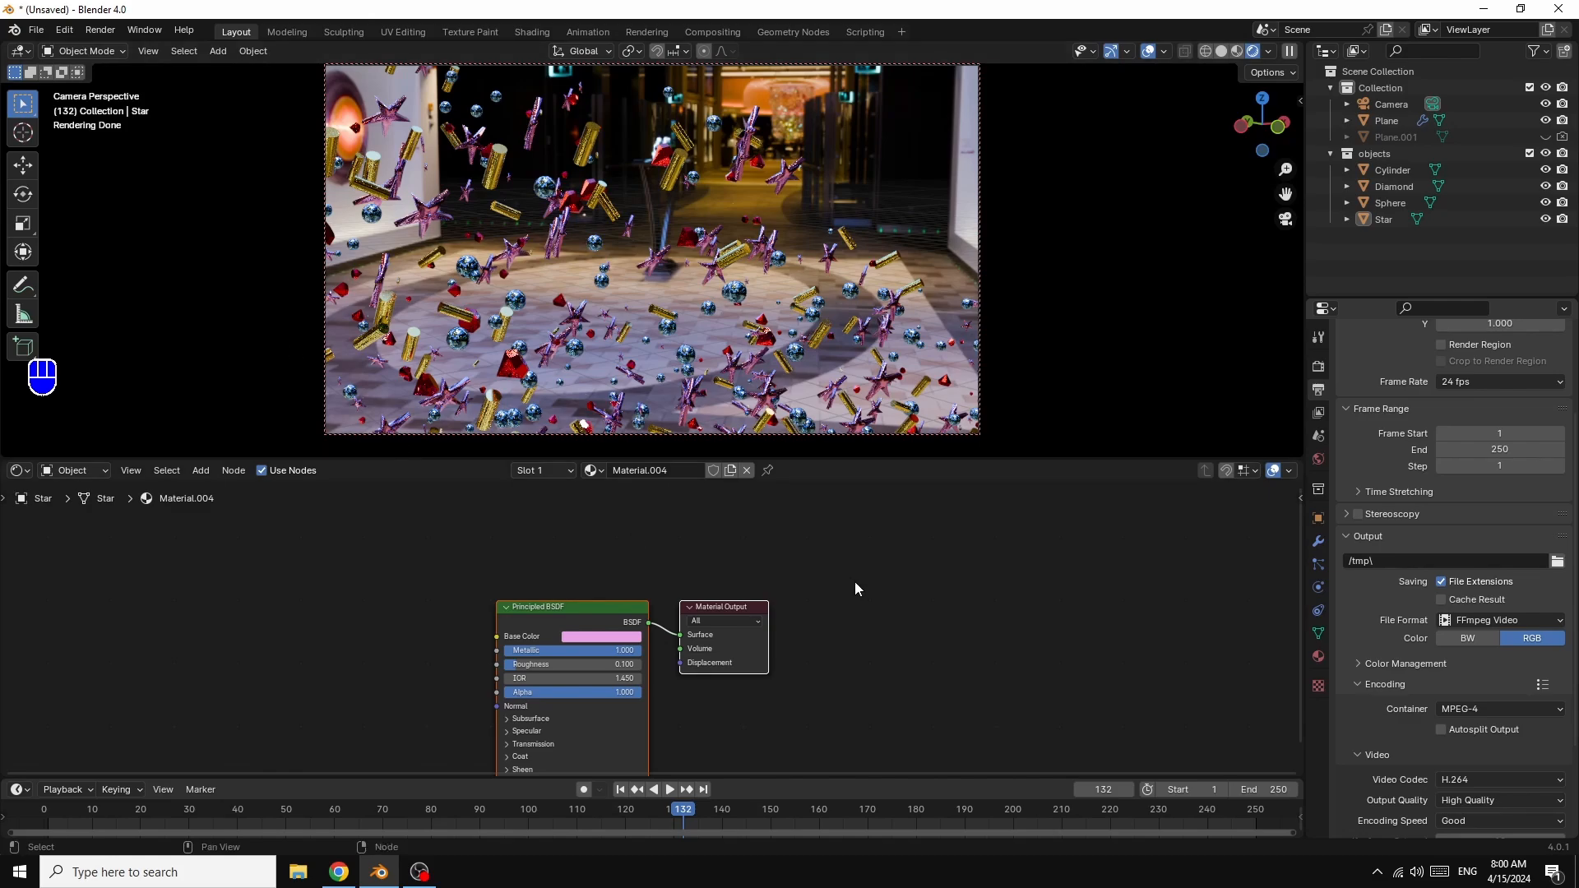